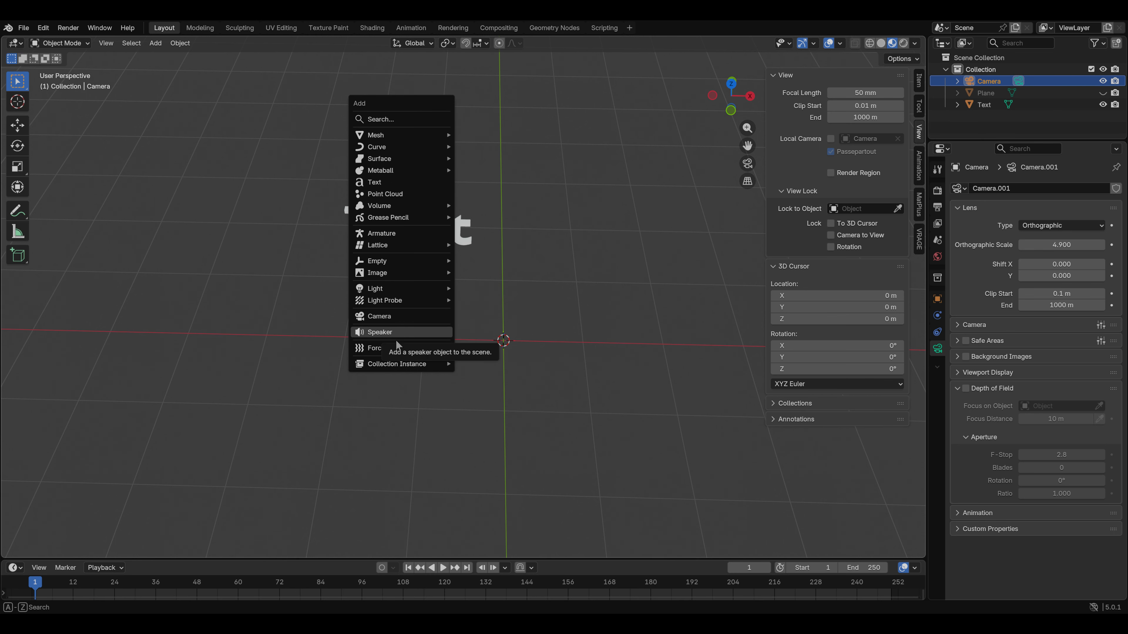
Add a 5 m plane mesh at the world origin.
mouse_move(400, 135)
left_click(509, 130)
scroll(443, 292, "down", 3)
middle_click_drag(443, 293, 501, 295)
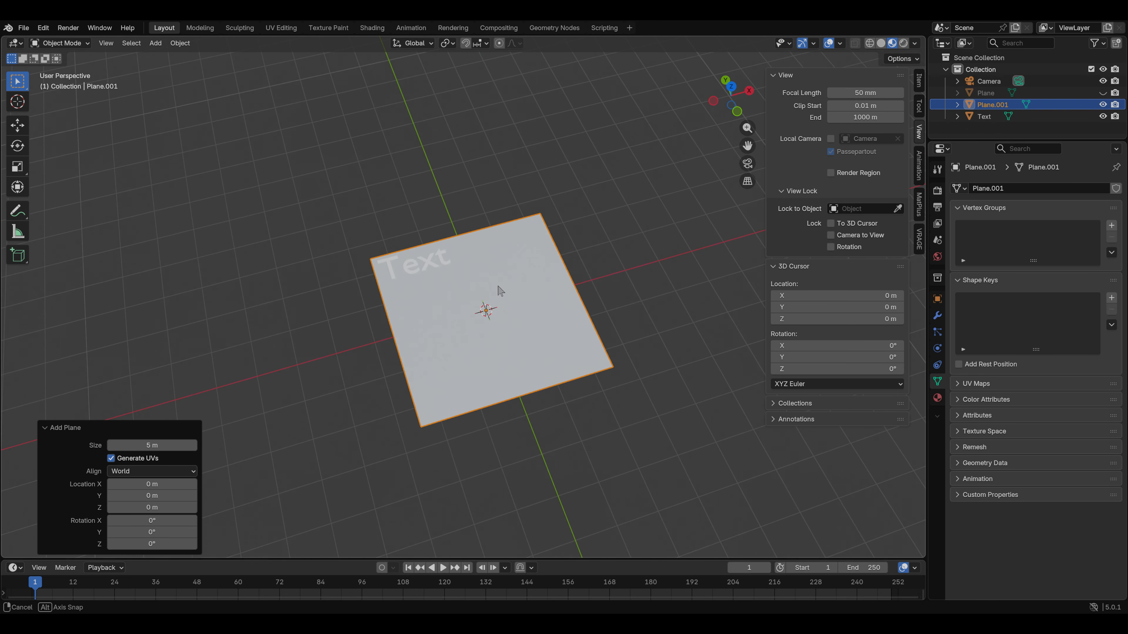
Set the new plane's dimensions to 2 m in X and 0.75 m in Y.
left_click(919, 81)
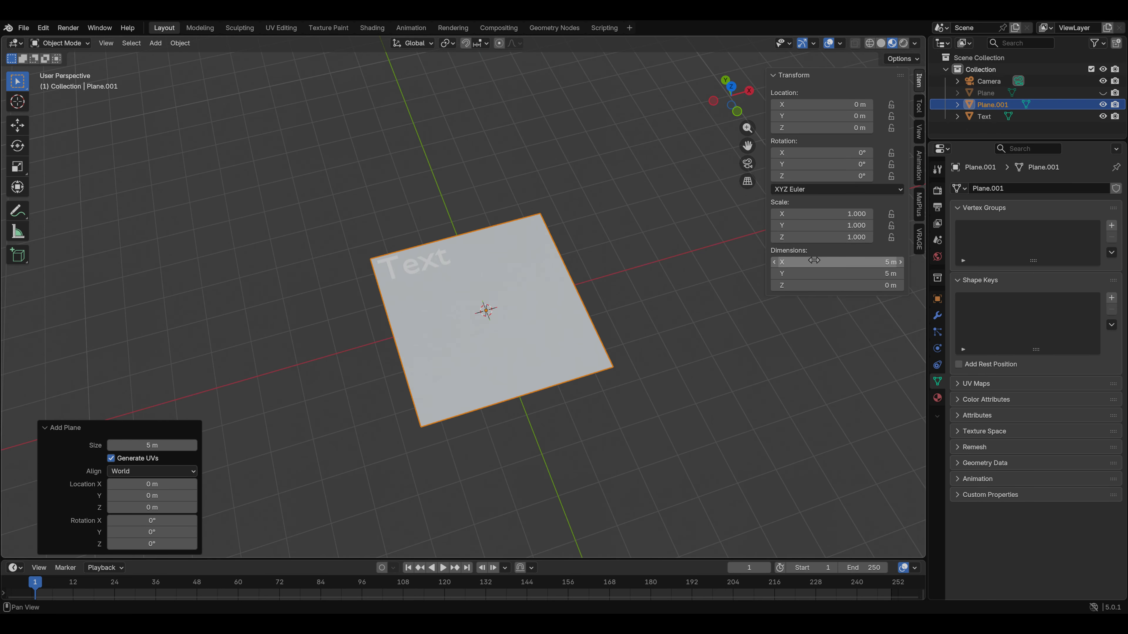
left_click(809, 273)
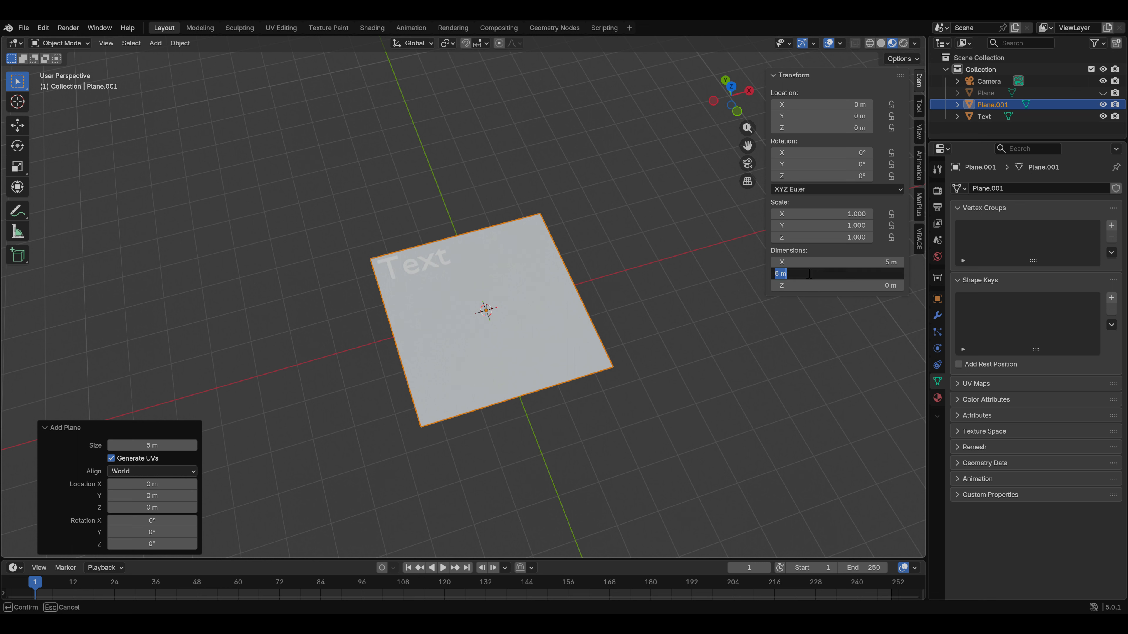
type("0.75")
key("Return")
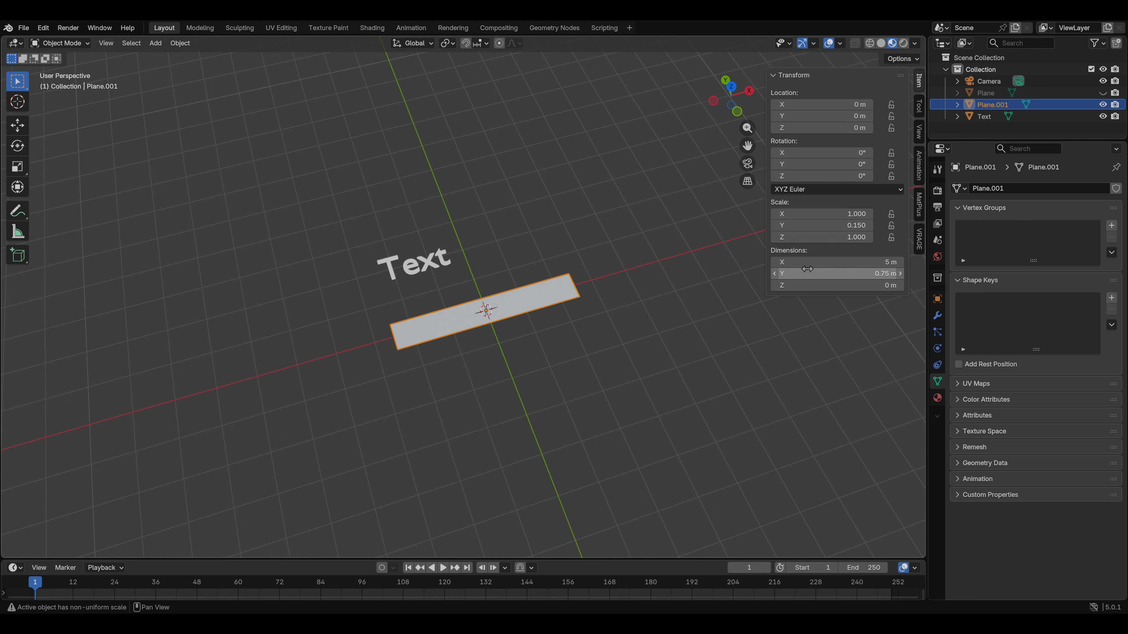
middle_click_drag(625, 309, 738, 285)
left_click(844, 262)
type("2")
key("Return")
middle_click_drag(844, 262, 444, 355)
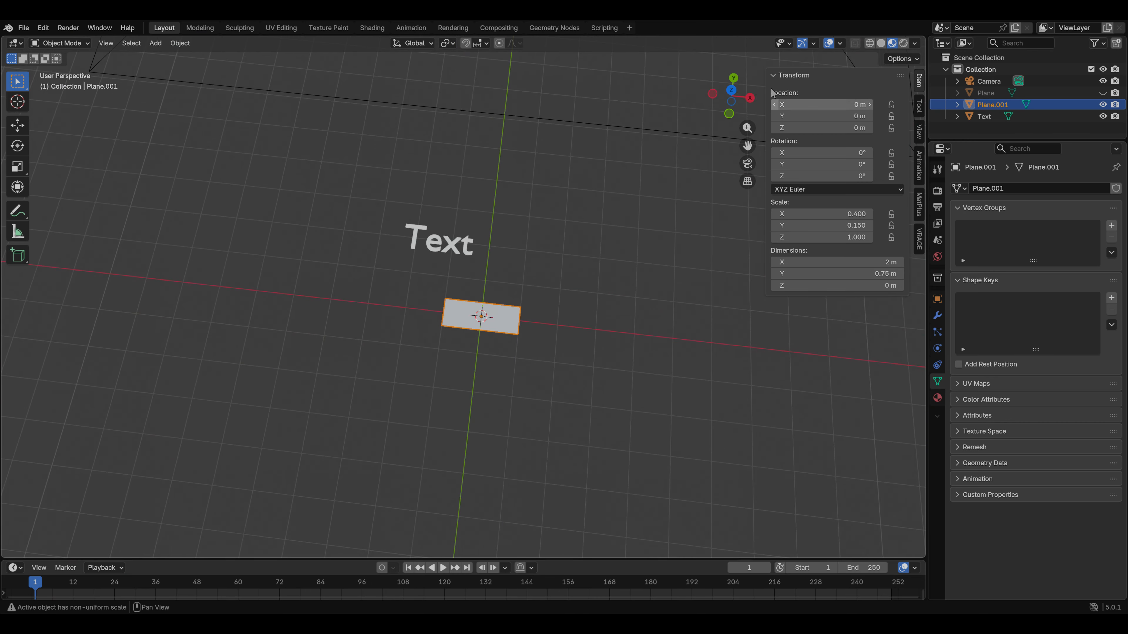
In the top view, move the plane by about -1.38 m in X and 2.02 m in Y so it covers the word Text.
left_click(731, 91)
scroll(437, 320, "up", 4)
left_click_drag(486, 345, 375, 183)
scroll(415, 308, "up", 6)
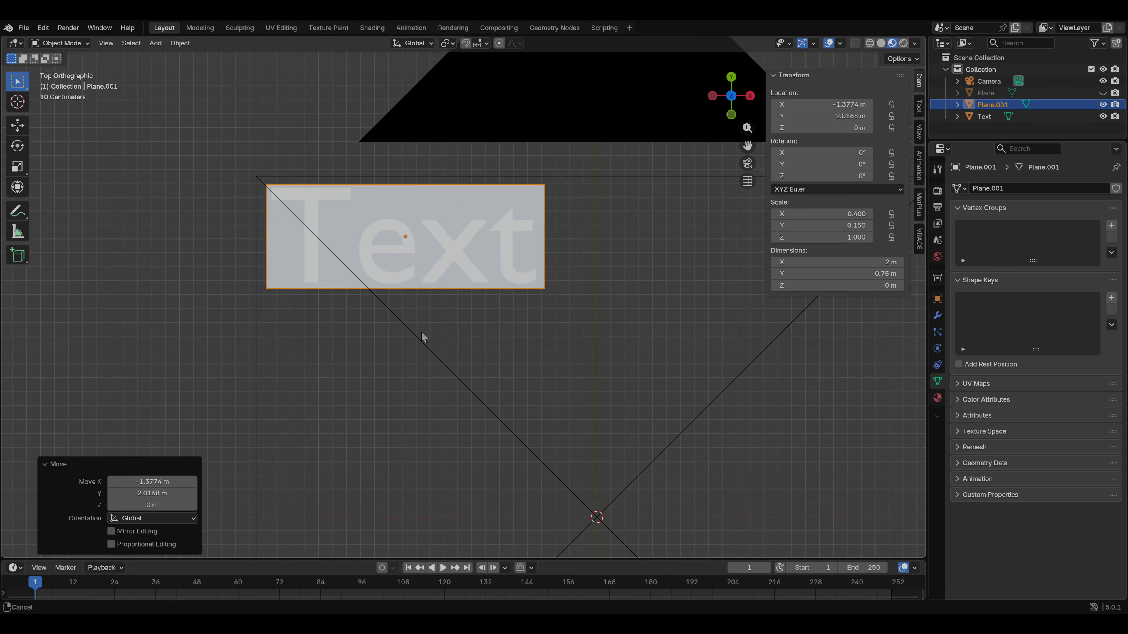
scroll(355, 338, "down", 4)
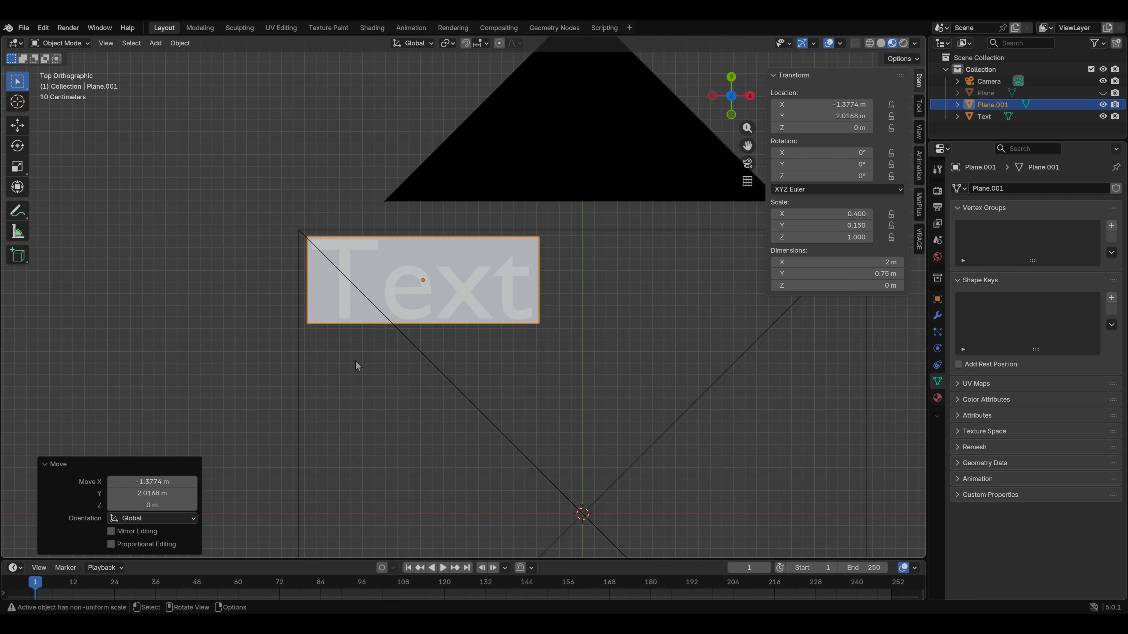
In Edit Mode, move the plane's right edge about -0.40 m along X to the gap between the letters x and t.
middle_click_drag(361, 371, 501, 329)
key("Tab")
left_click_drag(522, 232, 585, 386)
scroll(563, 308, "up", 3)
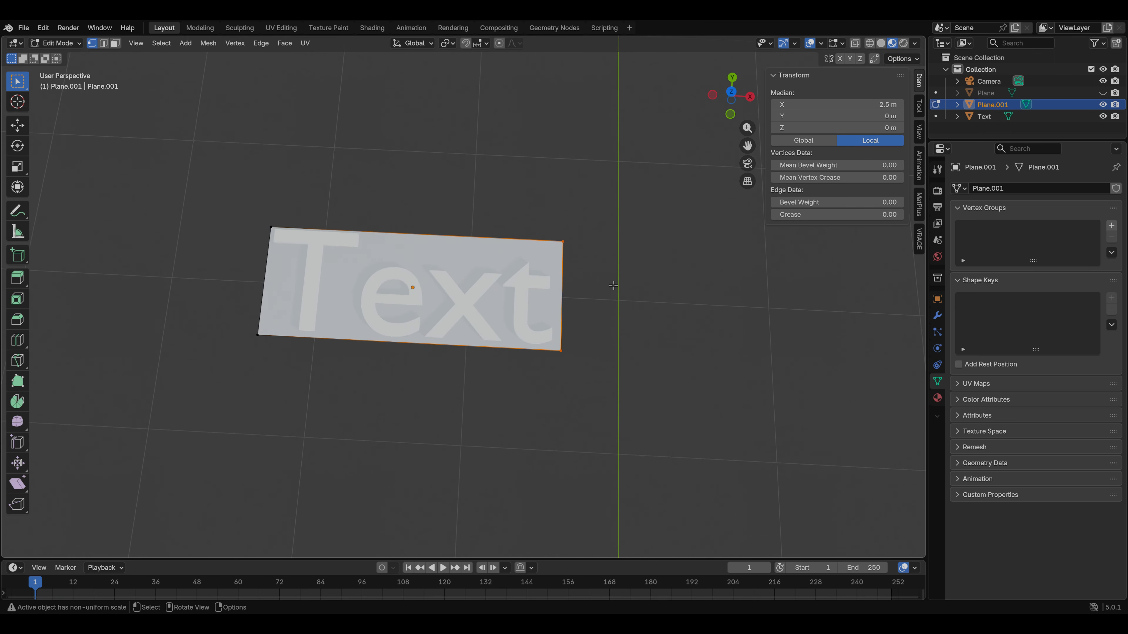
key("g")
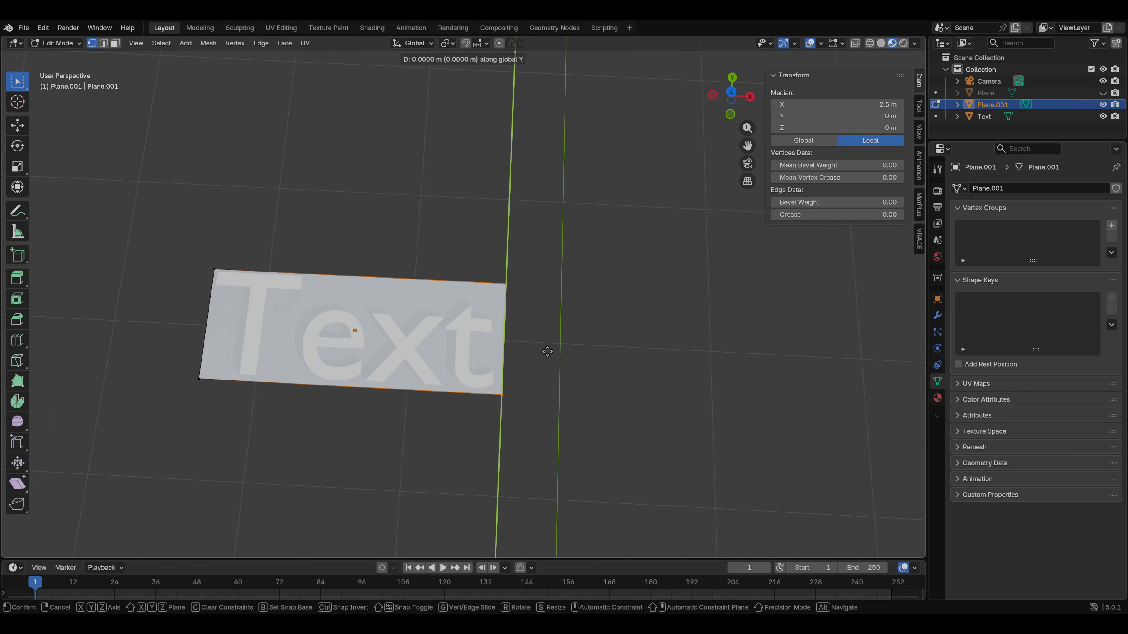
key("x")
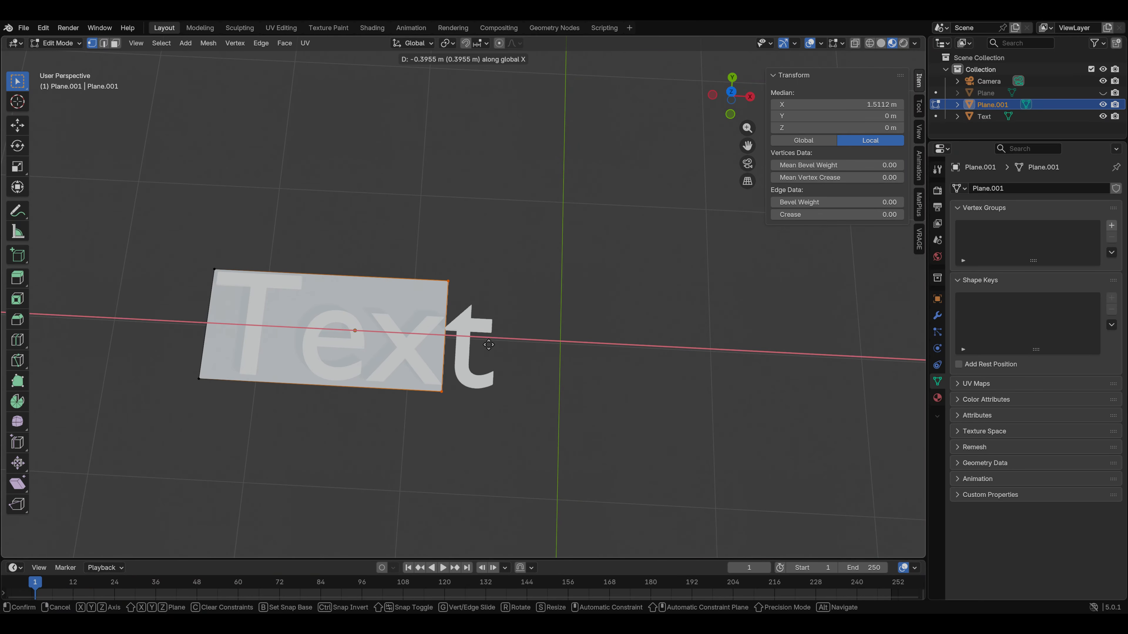
left_click(486, 346)
scroll(462, 338, "up", 3)
middle_click_drag(456, 418, 462, 388)
left_click(730, 96)
scroll(488, 399, "up", 2)
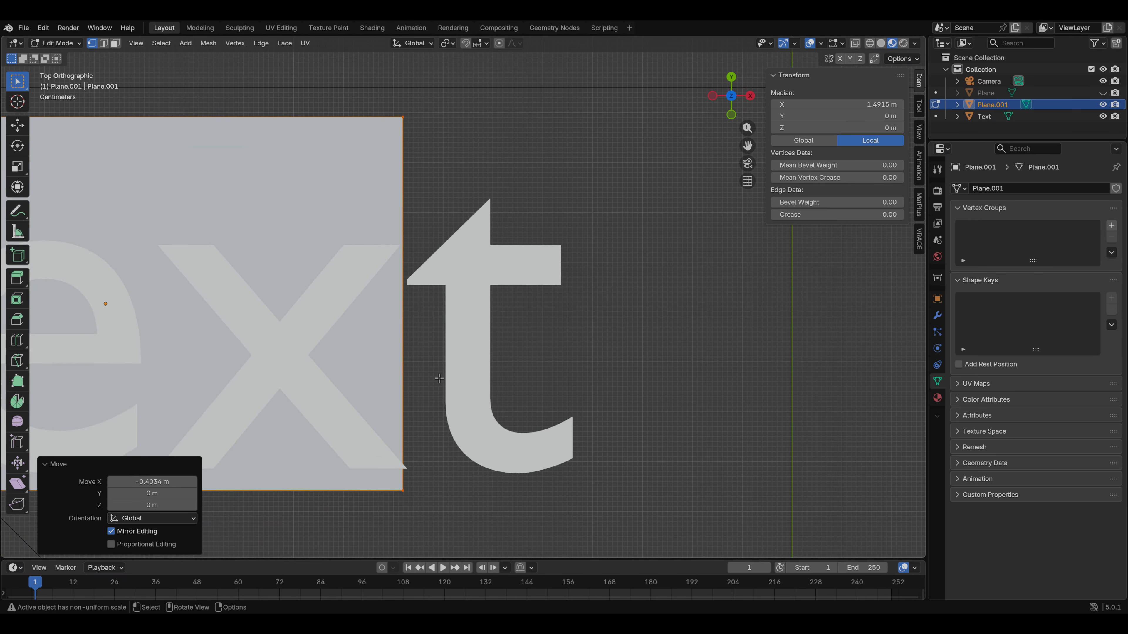
Fine-tune the plane's right edge along X by about 0.0072 m and 0.0008 m to meet the left tip of the letter t.
scroll(430, 377, "up", 1)
key("g")
key("x")
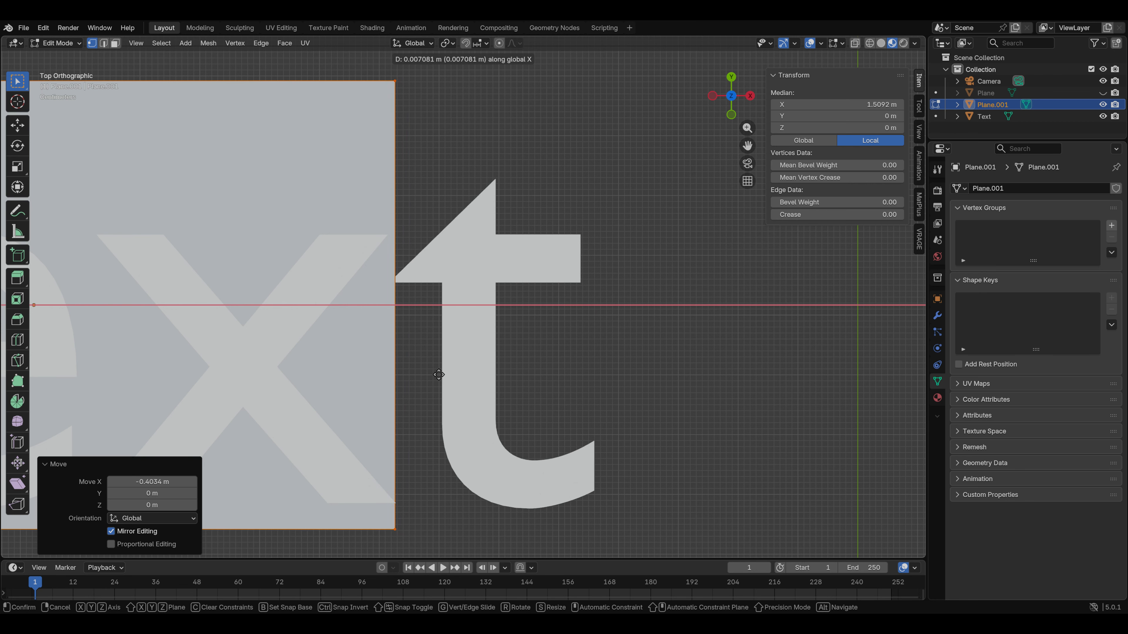
left_click(440, 374)
scroll(439, 374, "up", 8)
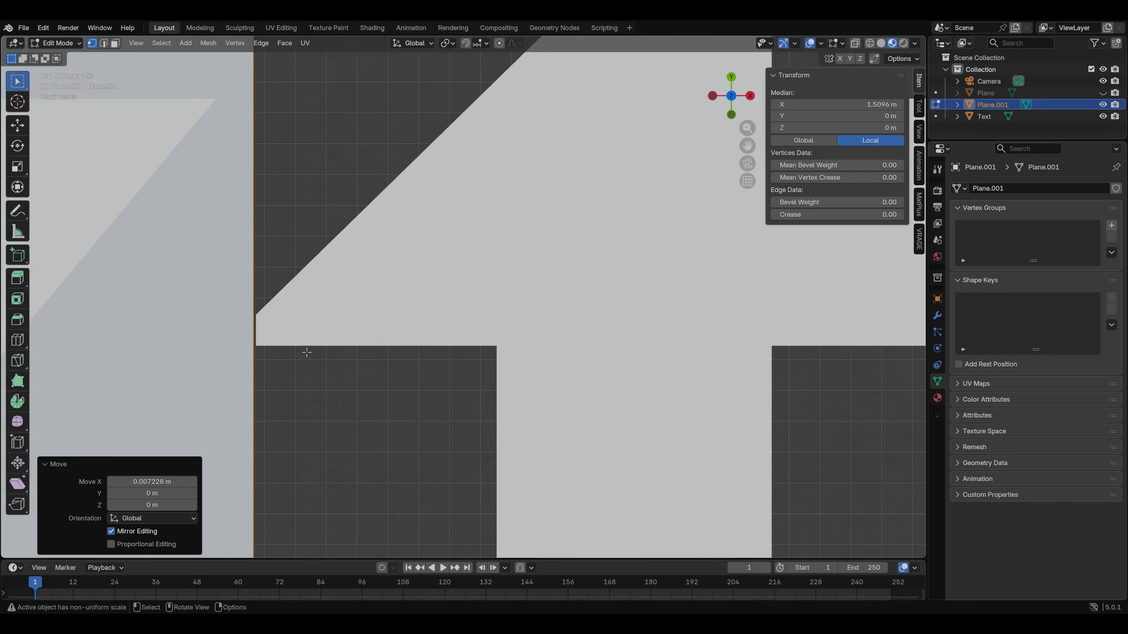
scroll(458, 363, "up", 8)
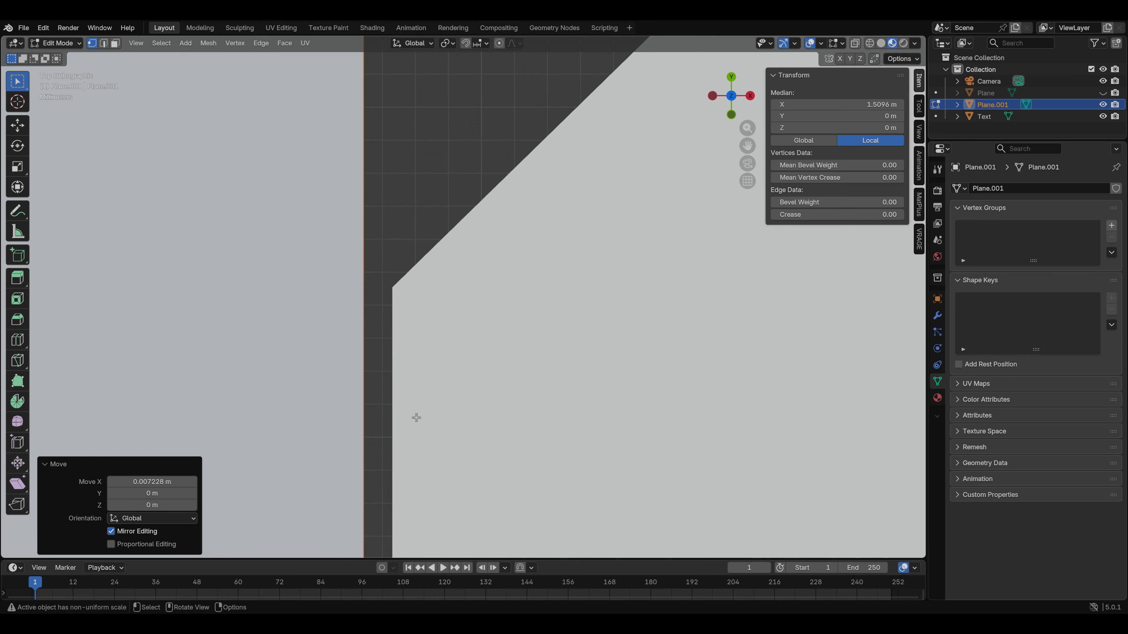
key("g")
key("x")
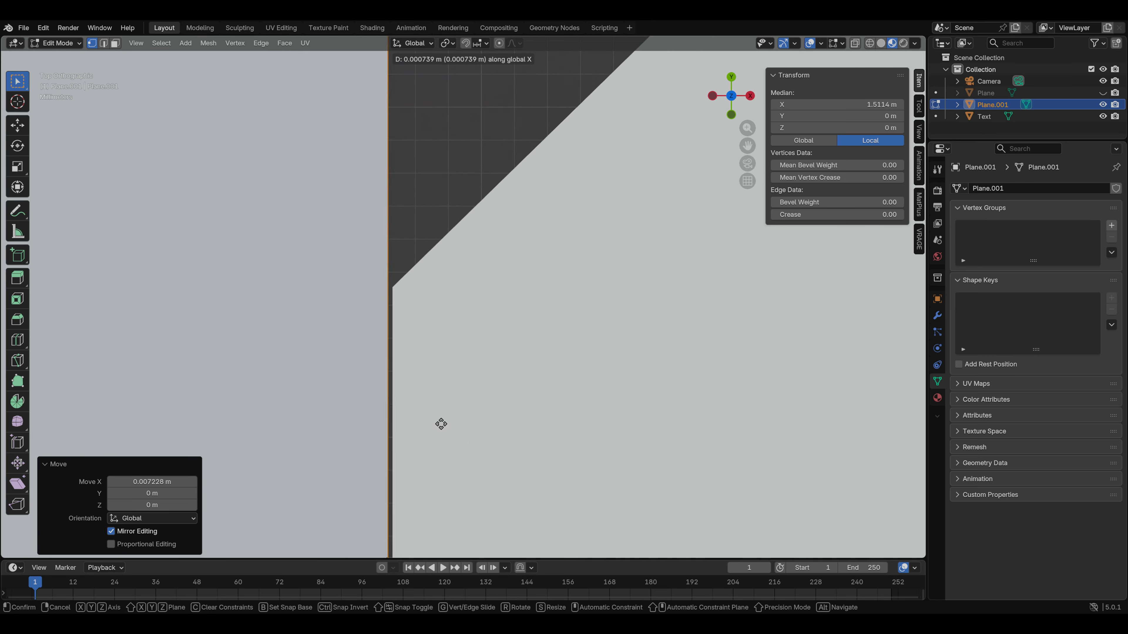
left_click(436, 410)
scroll(436, 410, "down", 6)
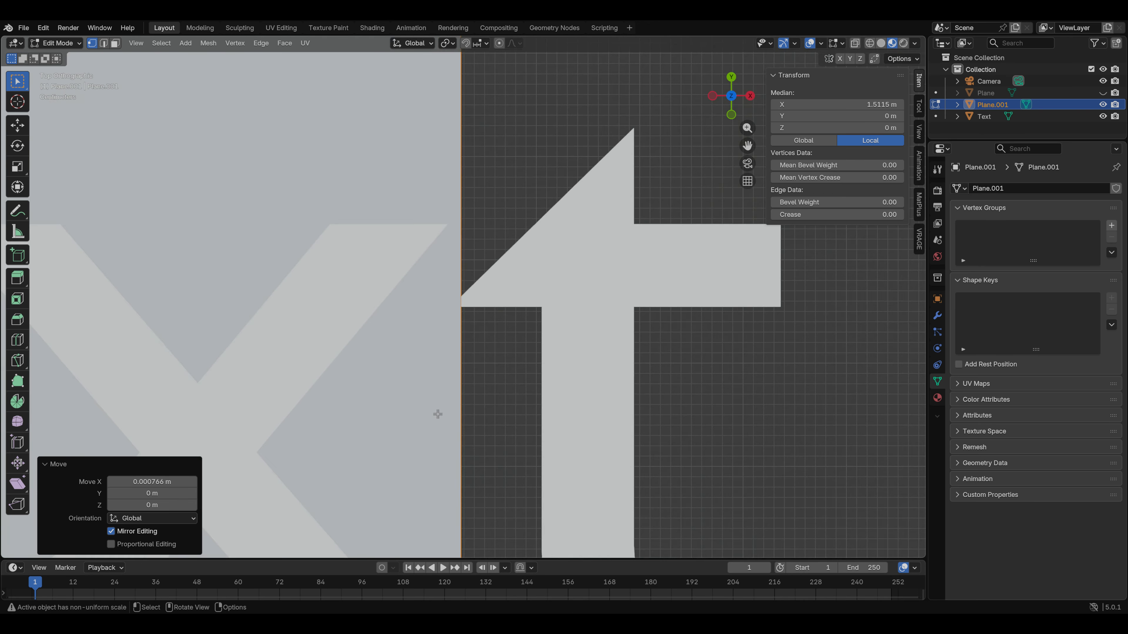
Inspect how the plane's right edge lines up with the letters x and t, and return to Object Mode.
scroll(439, 416, "down", 3)
middle_click_drag(506, 458, 476, 348, "shift")
scroll(474, 347, "up", 5)
middle_click_drag(419, 469, 402, 195, "shift")
scroll(410, 269, "up", 5)
scroll(402, 273, "down", 19)
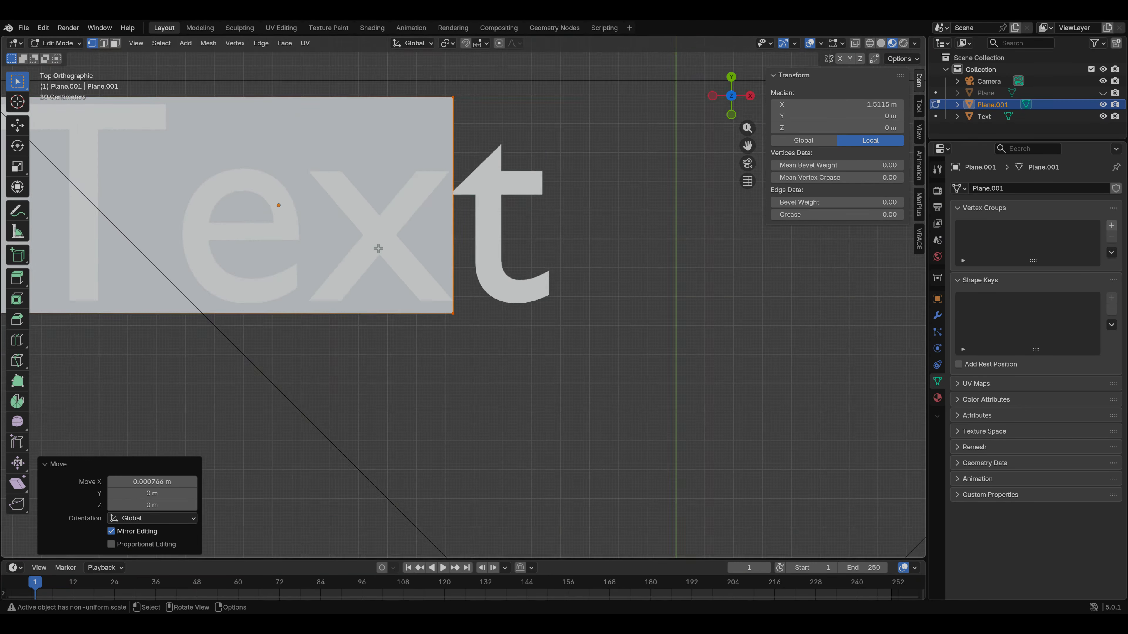
middle_click_drag(345, 262, 388, 331, "shift")
scroll(387, 330, "up", 4)
key("Tab")
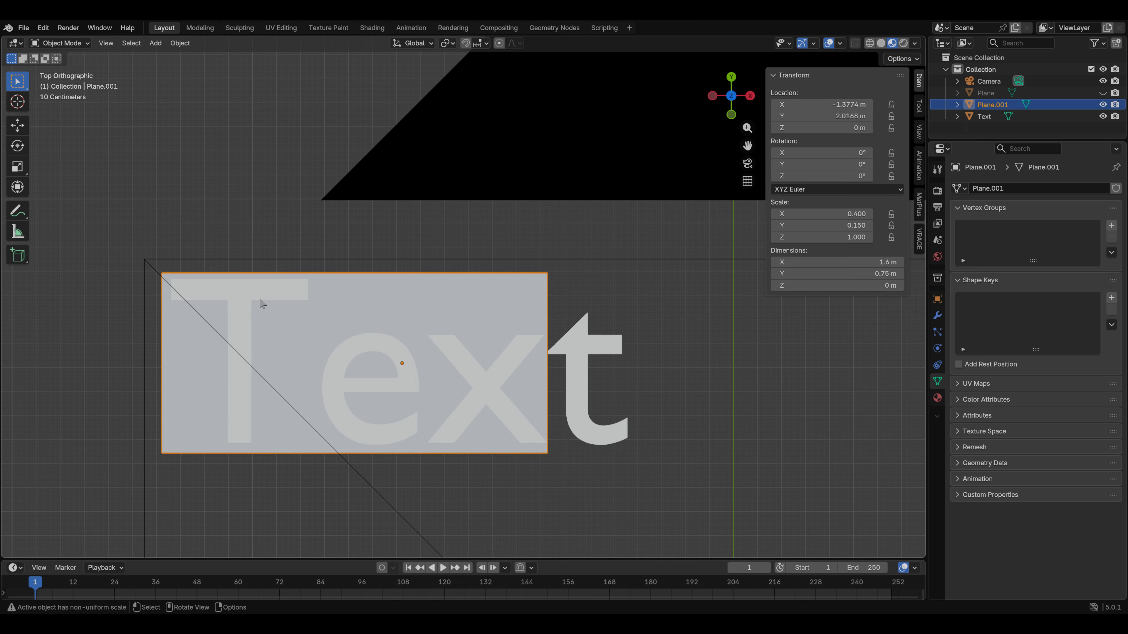
scroll(409, 333, "down", 2)
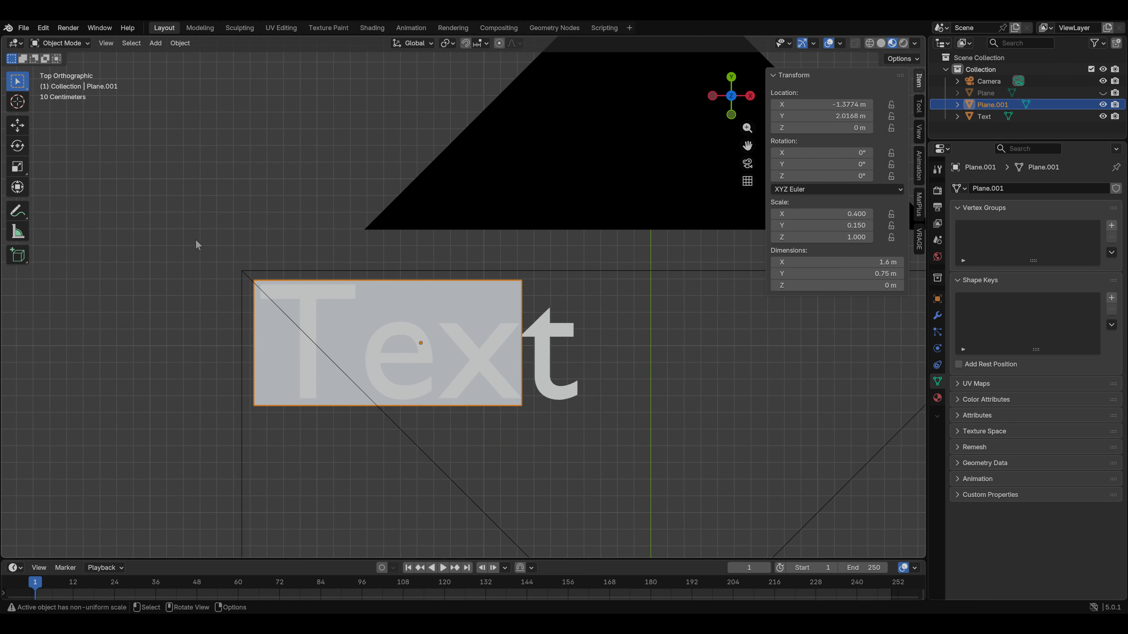
Delete the camera from the scene.
left_click(683, 198)
scroll(619, 228, "down", 2)
key("Delete")
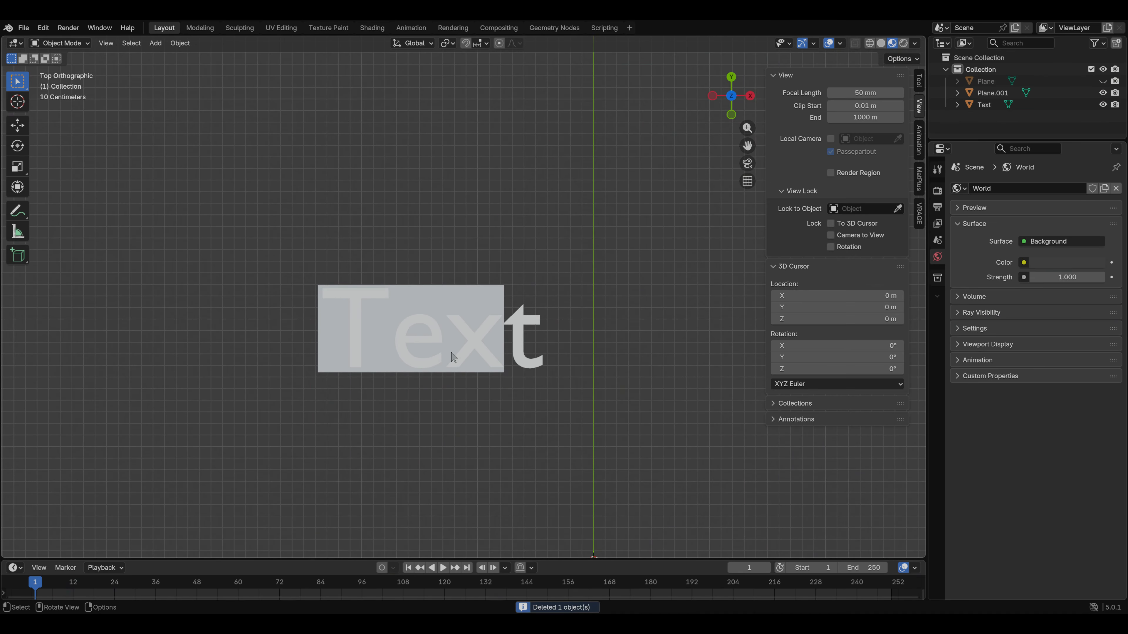
scroll(446, 356, "up", 1)
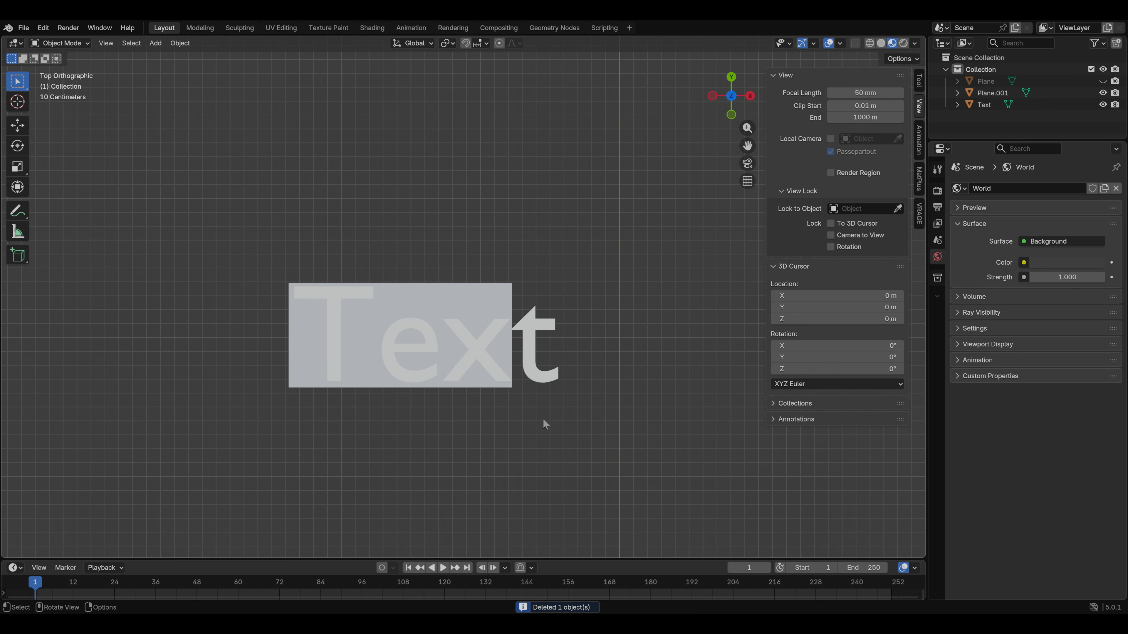
Open the plane above the text in the UV Editing workspace and select its whole UV face.
left_click(464, 296)
left_click(281, 27)
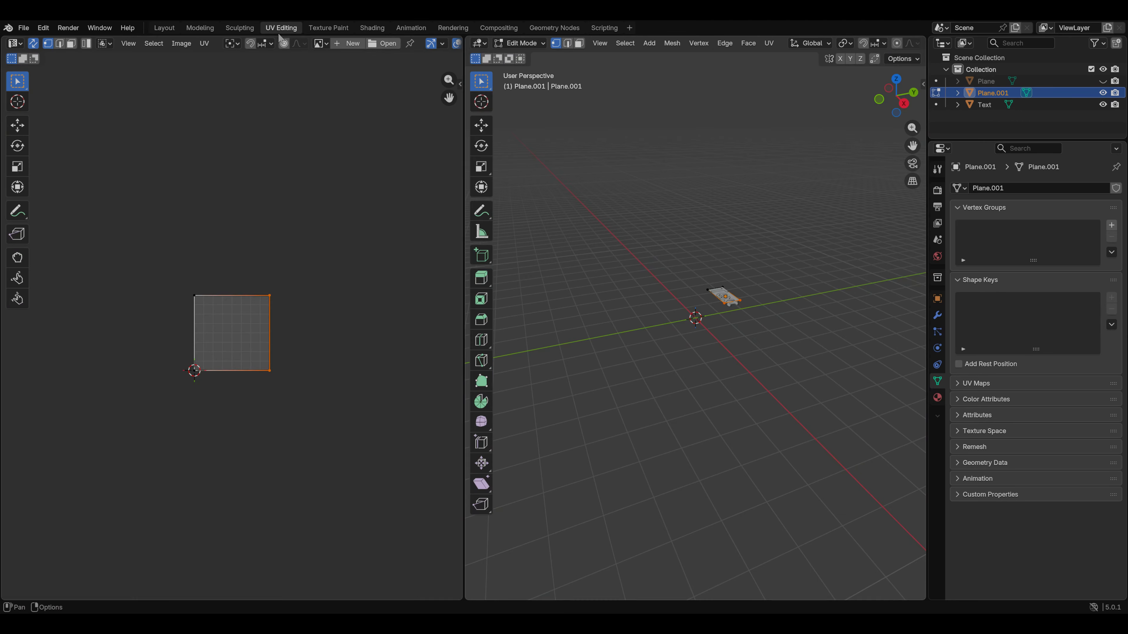
scroll(229, 352, "up", 3)
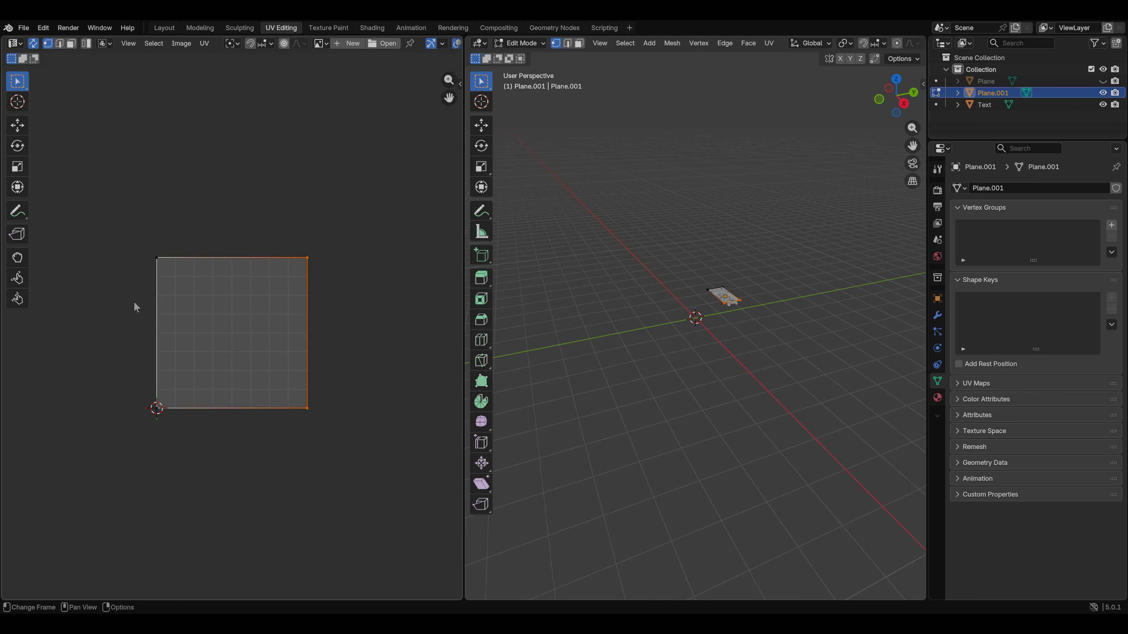
scroll(672, 278, "up", 2)
middle_click_drag(661, 264, 673, 316)
left_click_drag(115, 213, 409, 548)
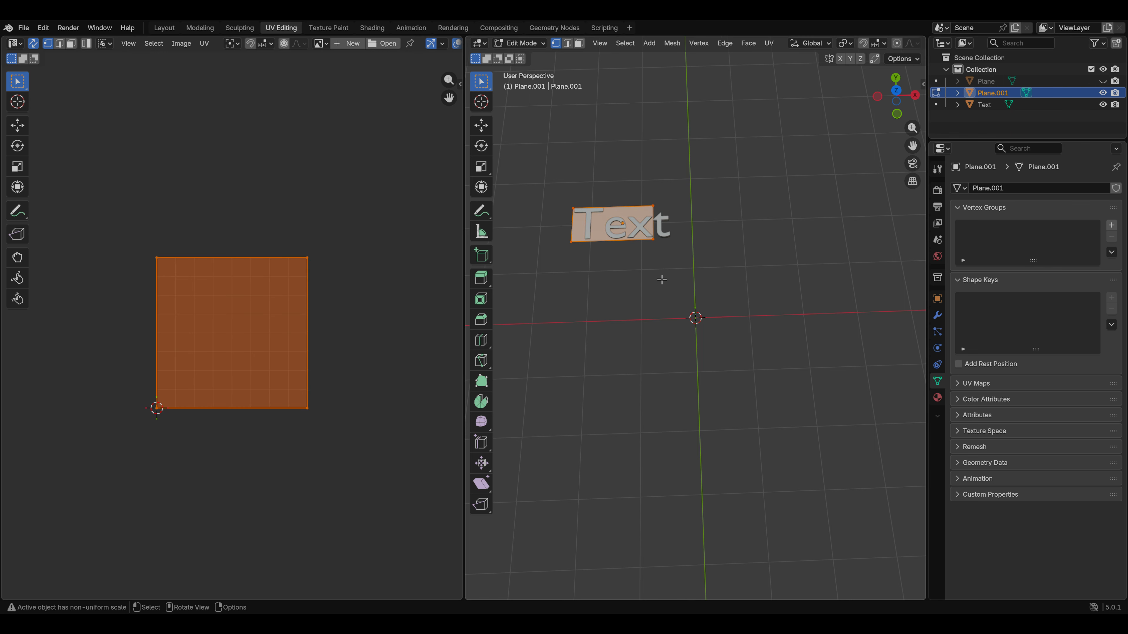
Unwrap the plane's face with Project from View in the top orthographic view.
middle_click_drag(675, 283, 690, 443, "shift")
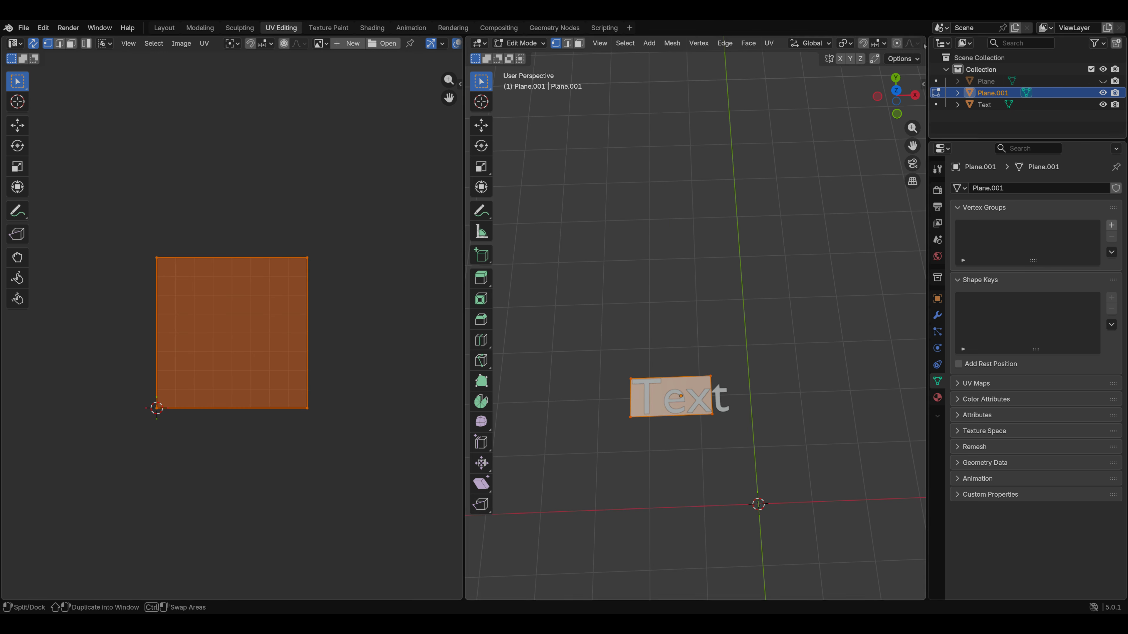
left_click(897, 94)
key("Tab")
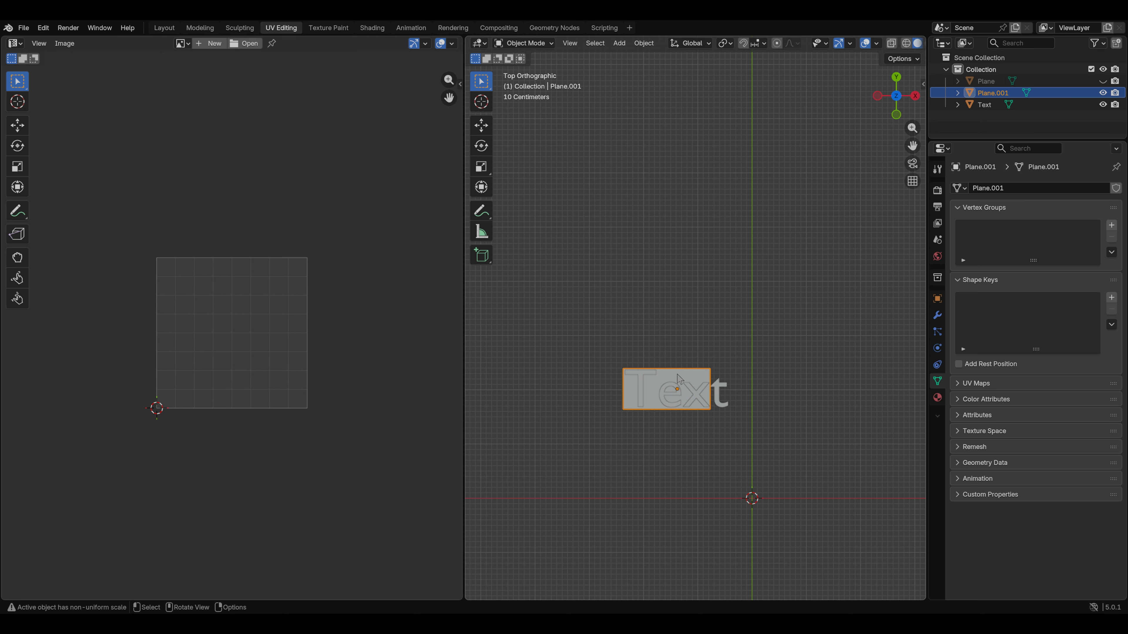
key("Tab")
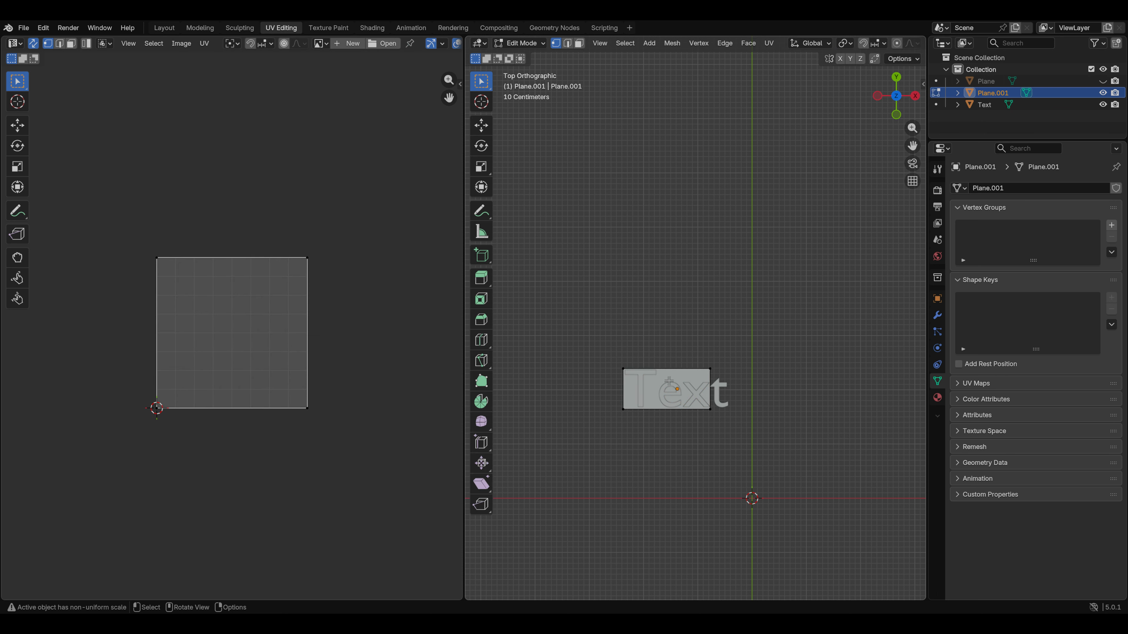
key("3")
left_click(669, 382)
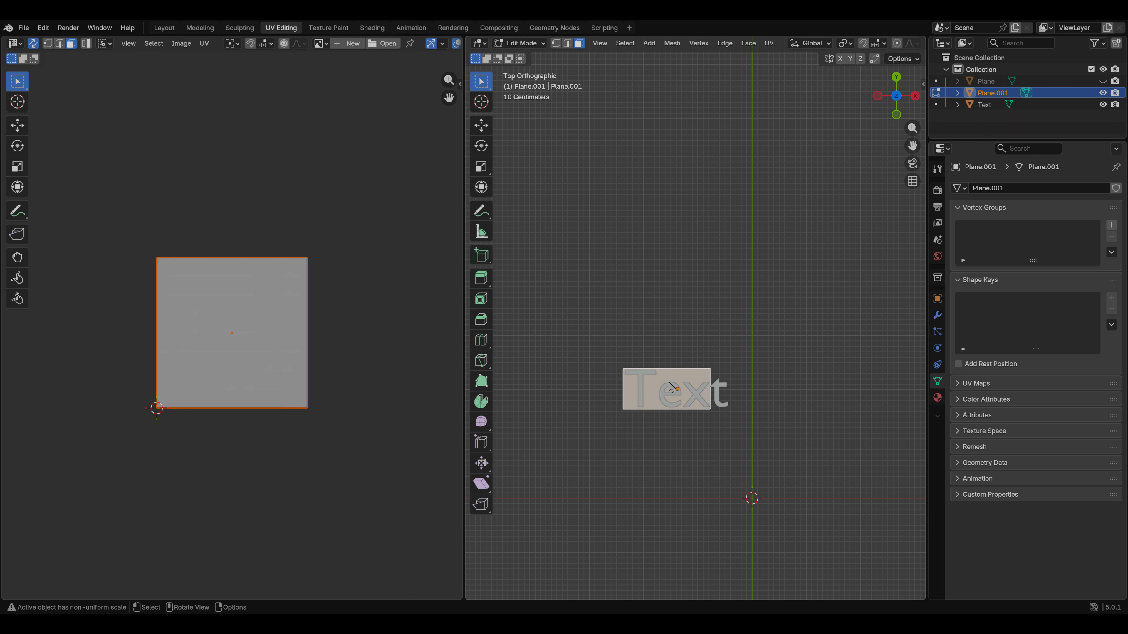
key("u")
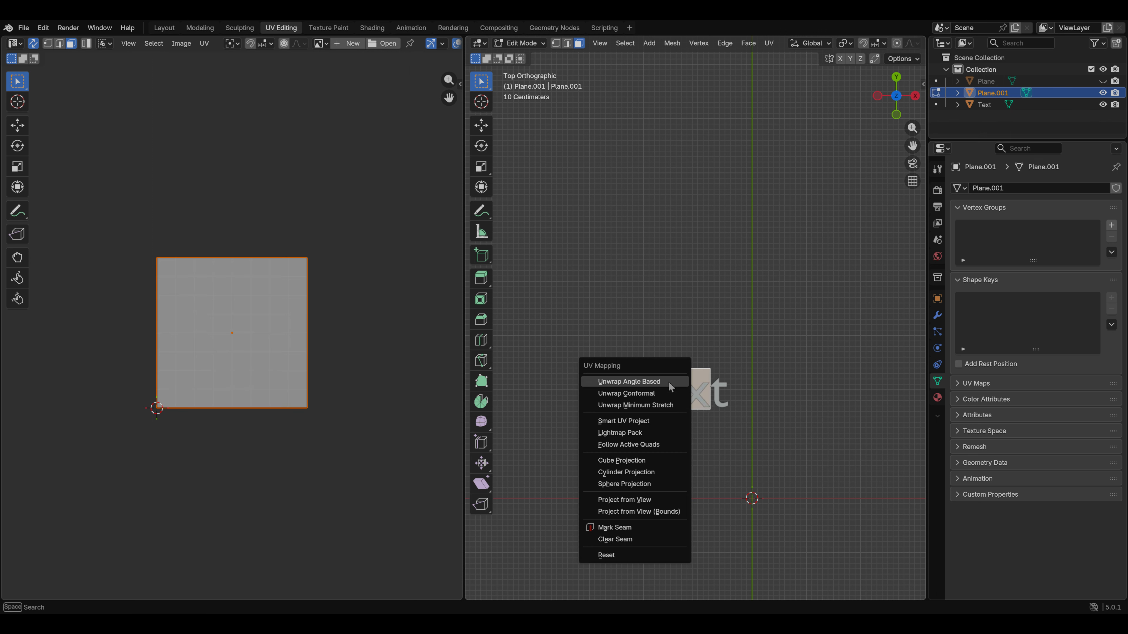
left_click(641, 500)
scroll(163, 404, "up", 4)
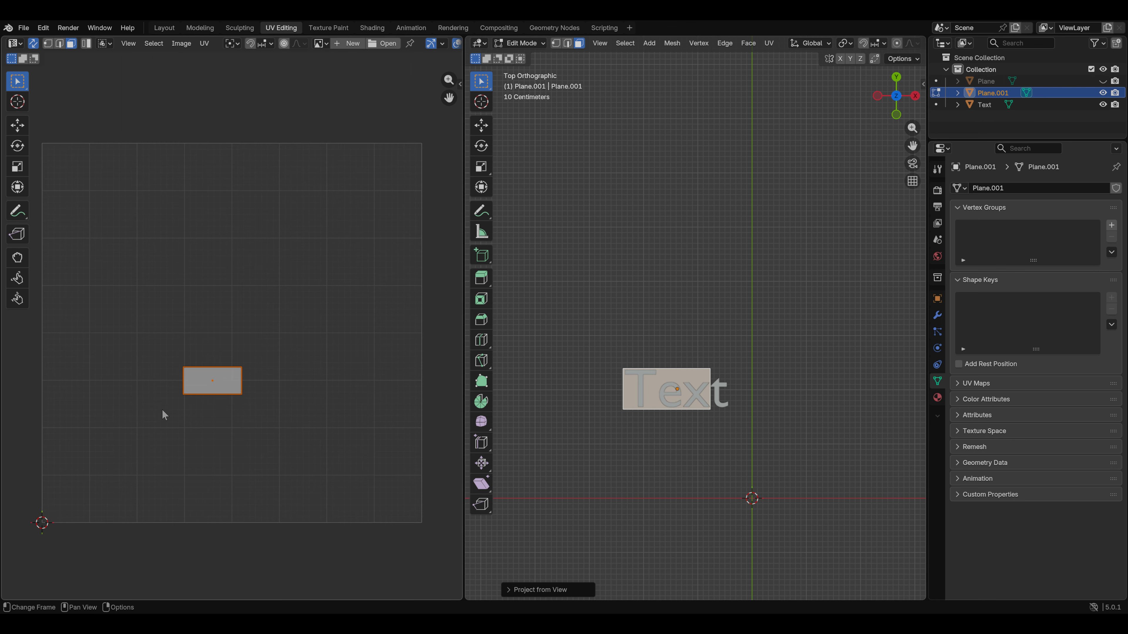
scroll(249, 395, "up", 1)
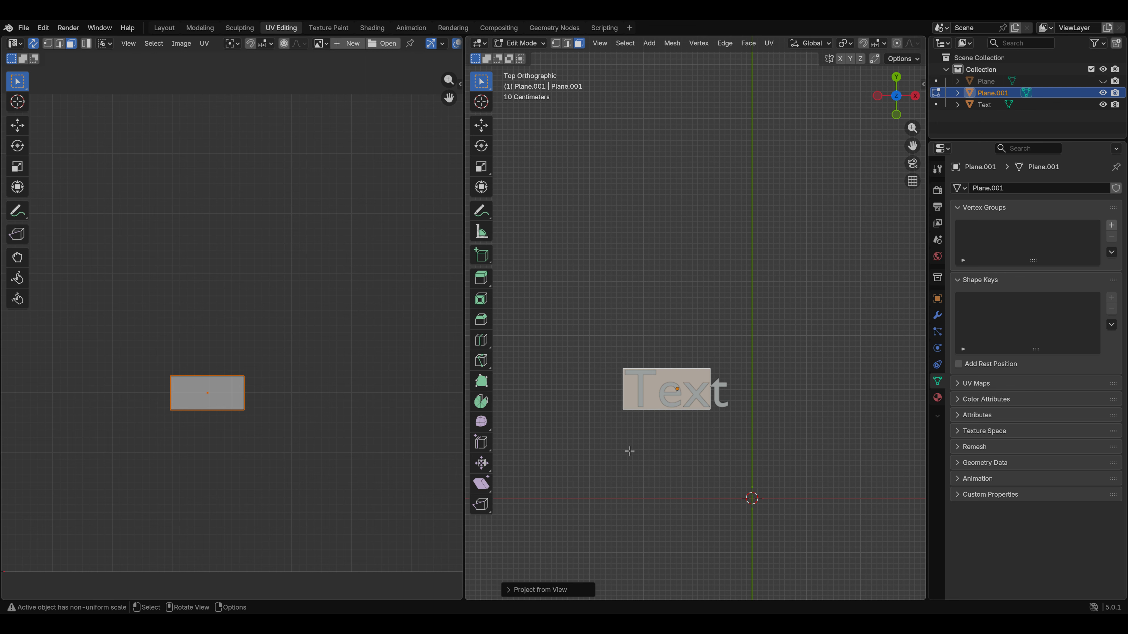
Unwrap the Text mesh with Project from View in the same top orthographic view.
key("Tab")
left_click(665, 399)
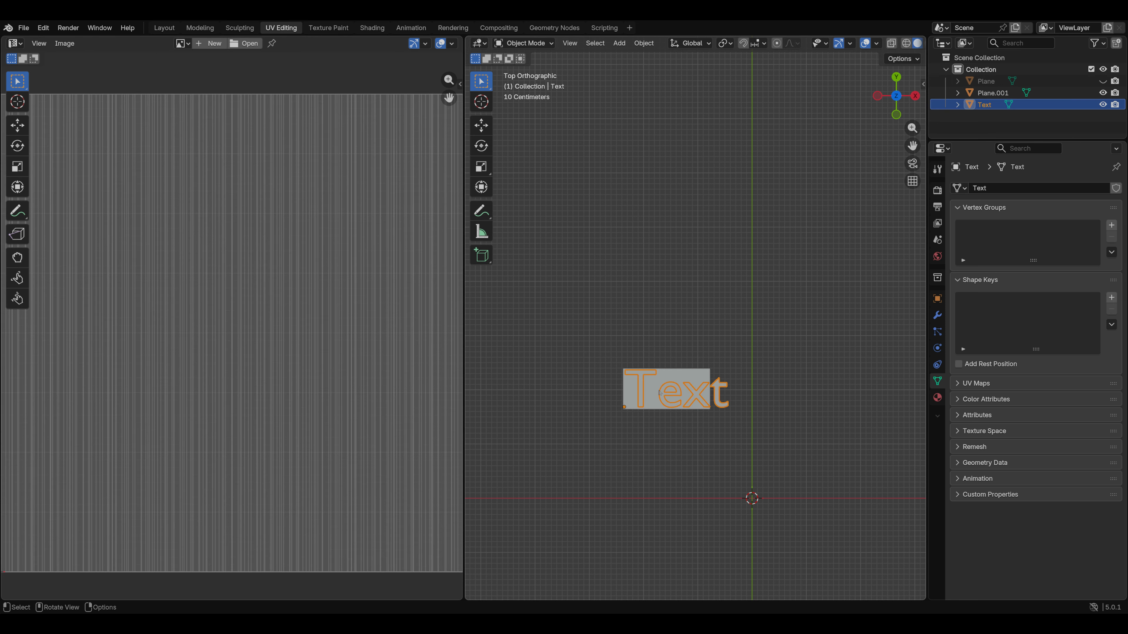
key("Tab")
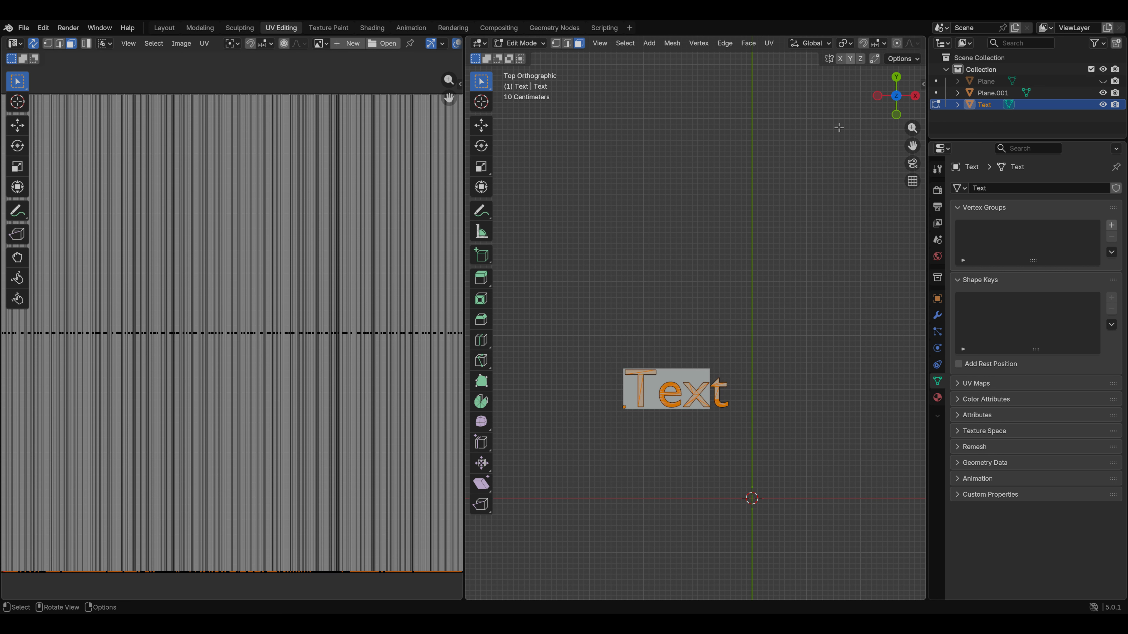
key("Tab")
key("Tab")
key("u")
left_click(674, 391)
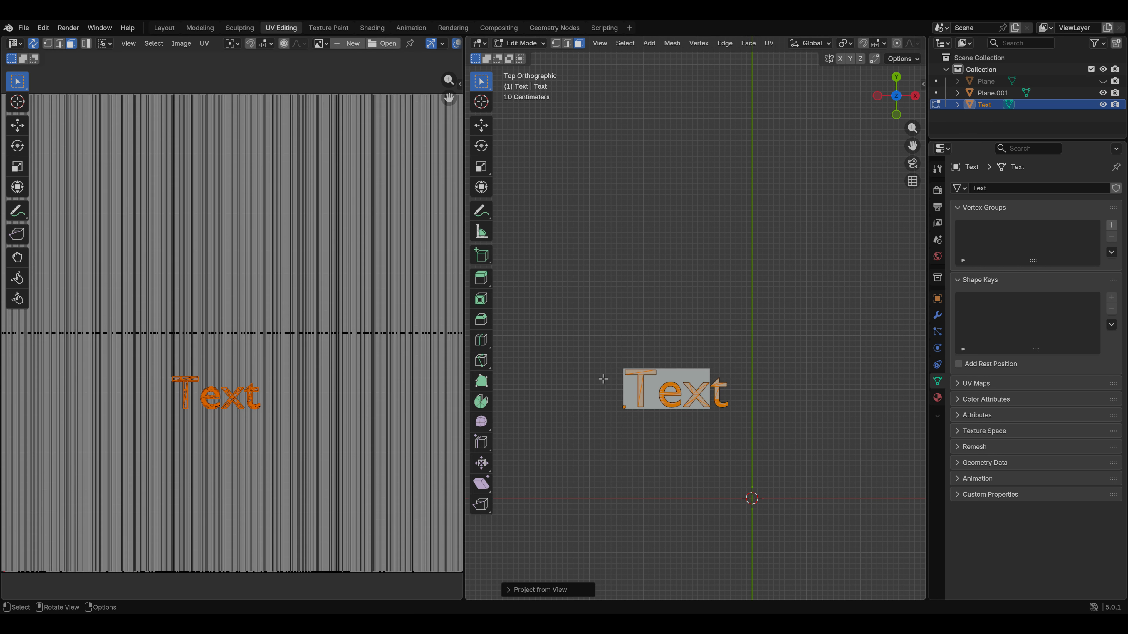
scroll(187, 395, "up", 6)
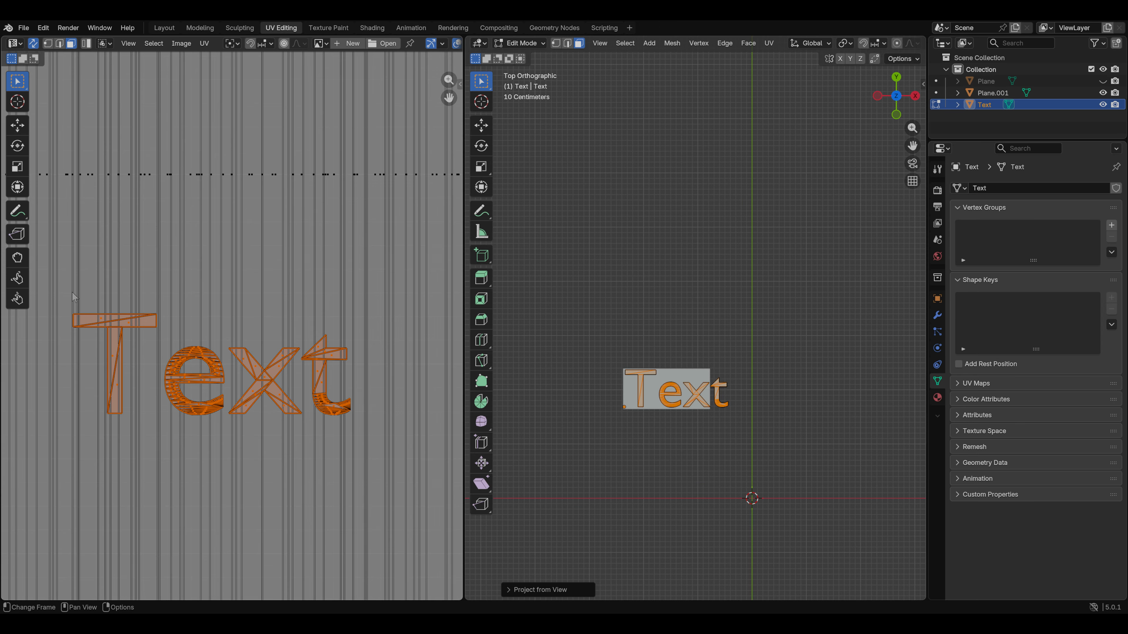
Finish editing the Text mesh and open Plane.001 for UV editing instead.
scroll(310, 413, "up", 1)
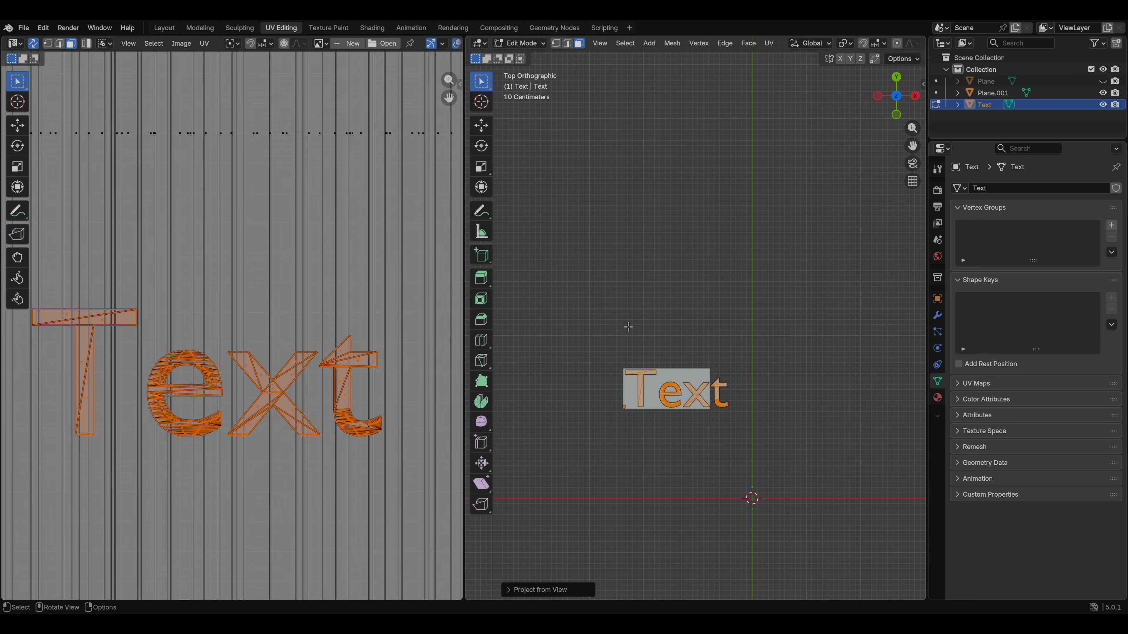
key("Home")
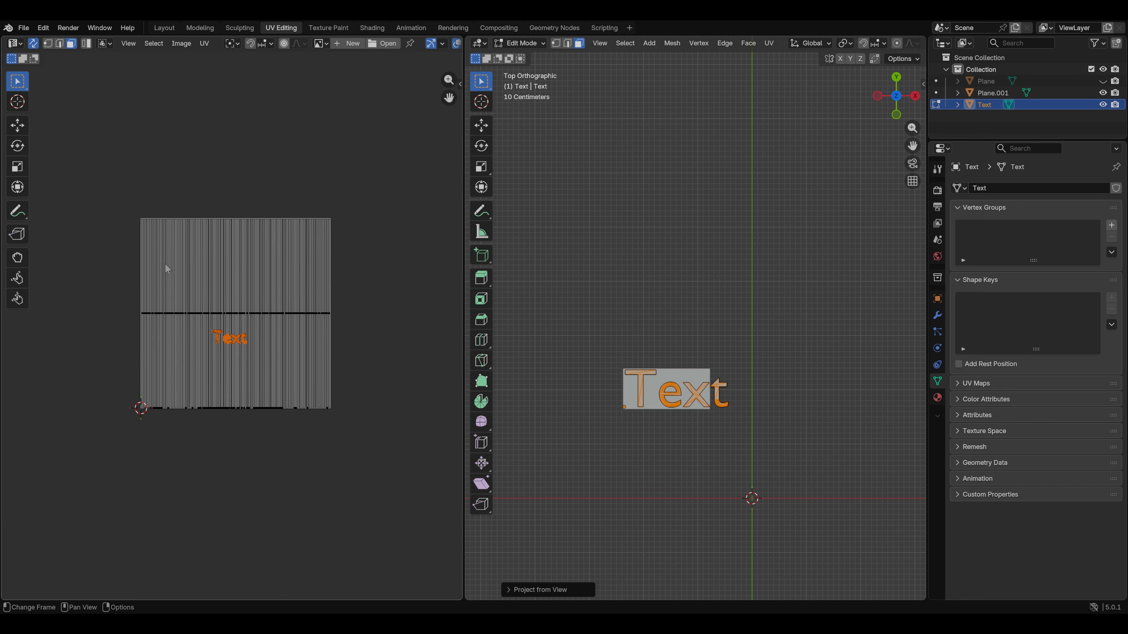
scroll(377, 407, "up", 5)
scroll(342, 403, "down", 4)
key("Tab")
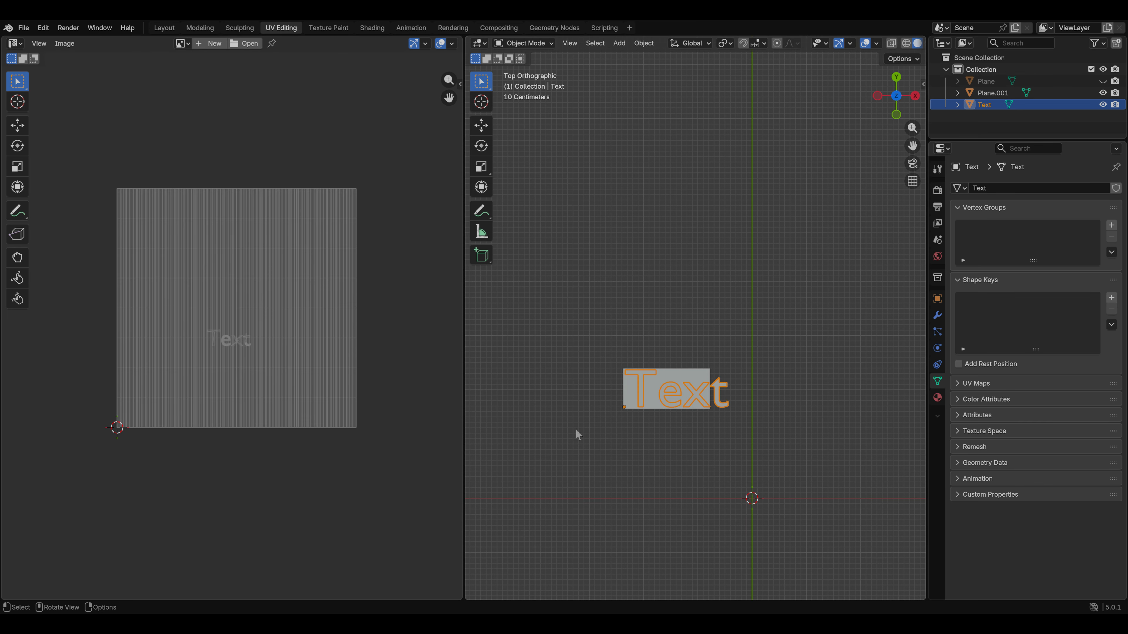
left_click(676, 375)
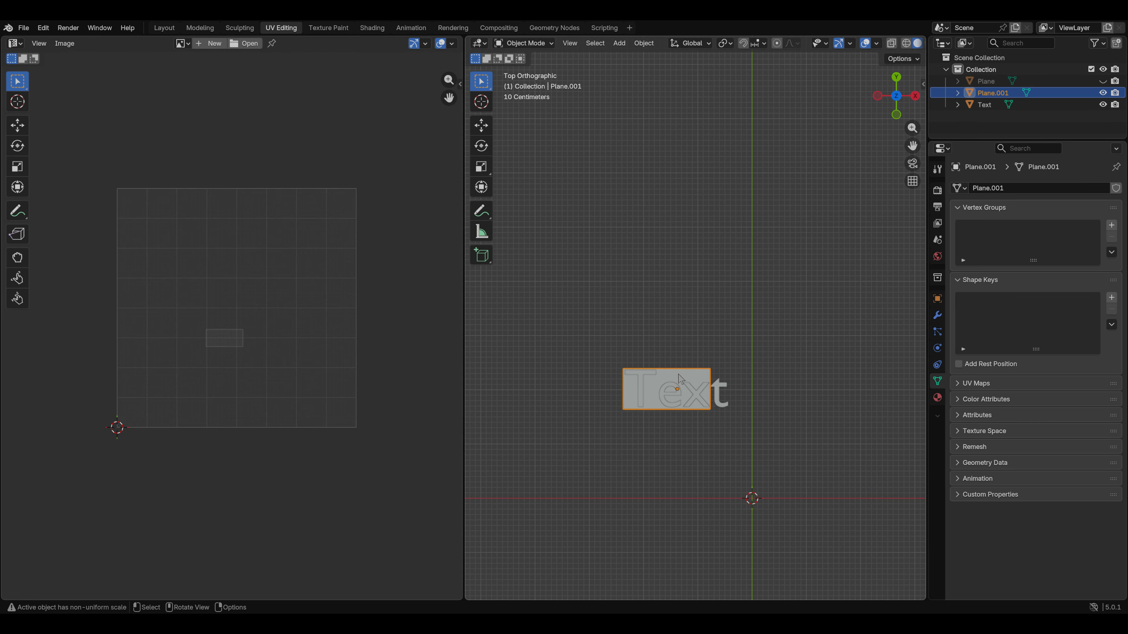
key("Tab")
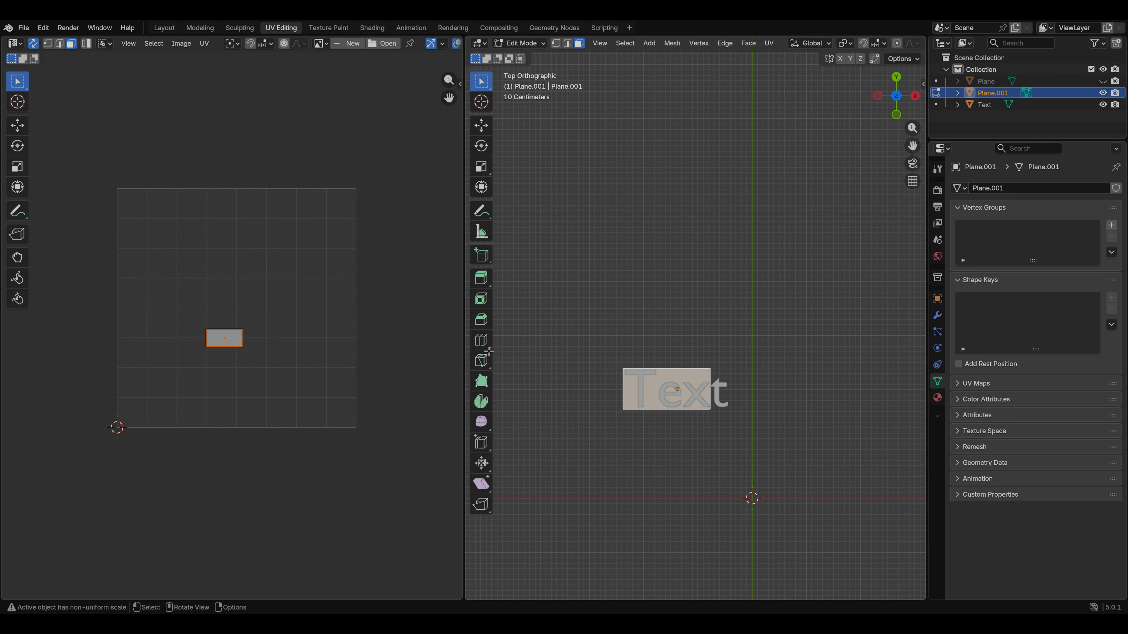
Load the image text.png as the background of the UV editor.
left_click(389, 44)
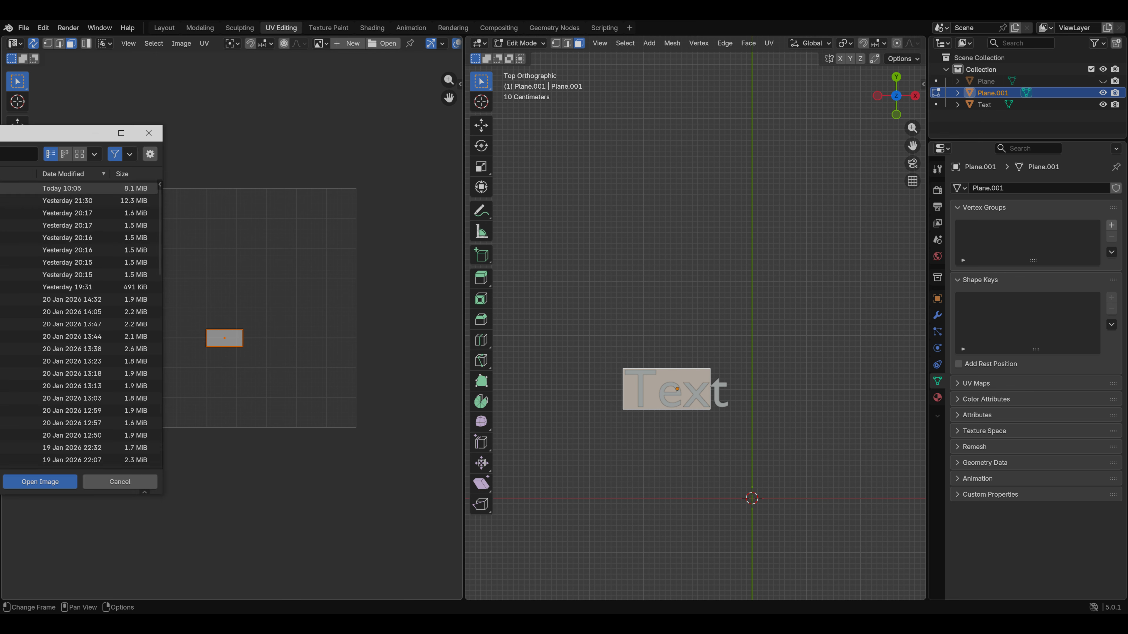
double_click(1, 189)
scroll(257, 339, "down", 4)
scroll(280, 344, "down", 8)
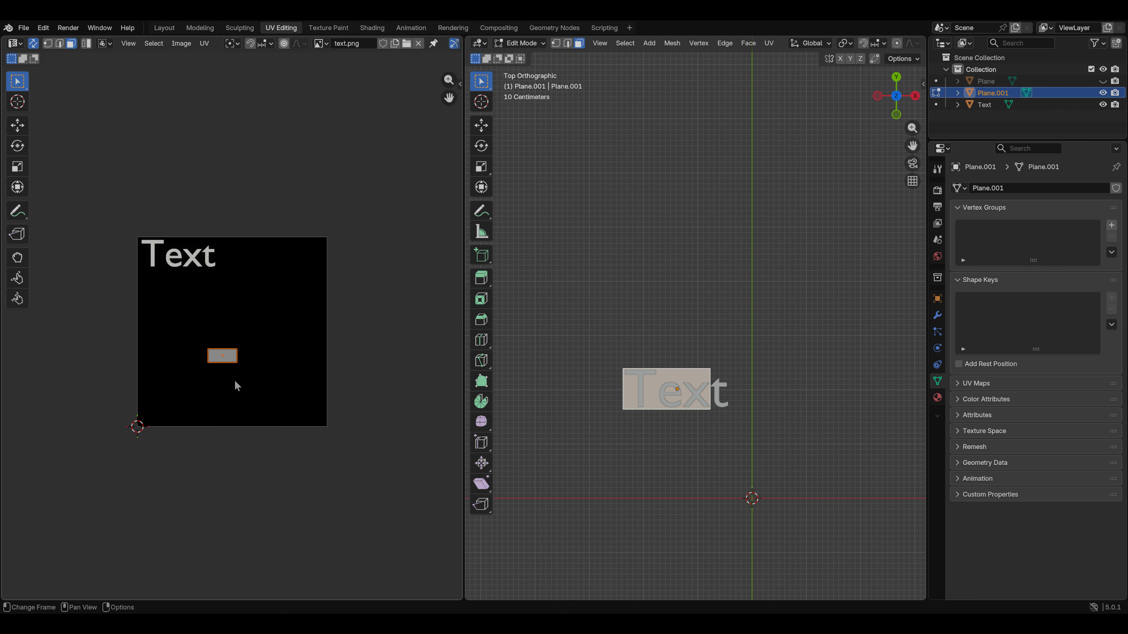
scroll(209, 362, "up", 2)
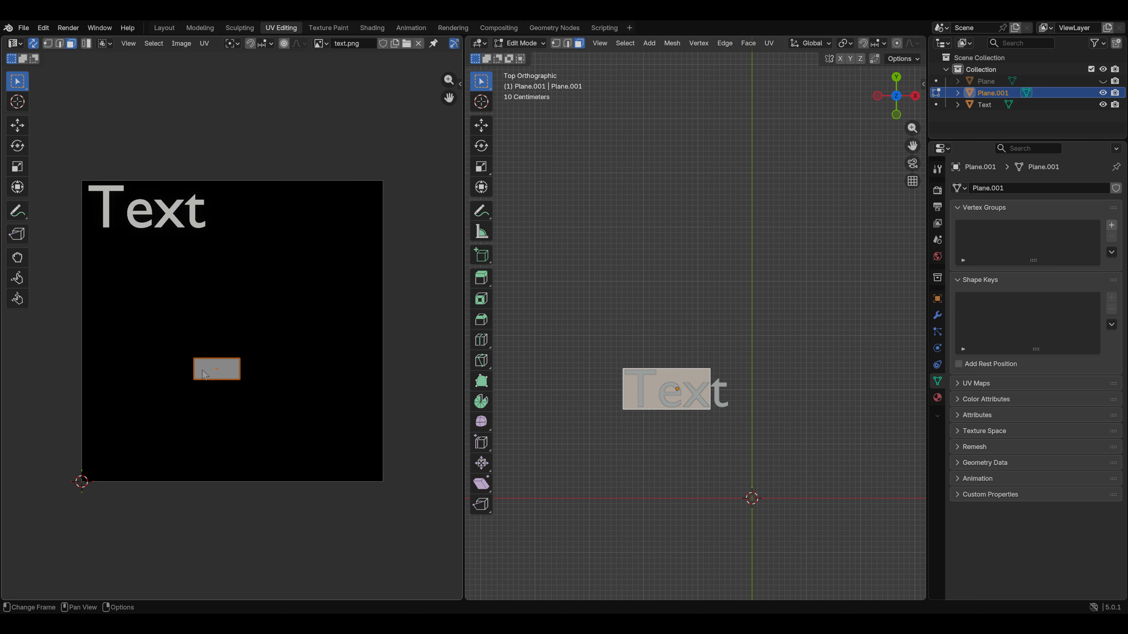
Move and enlarge the plane's UV face to cover the letters "Tex" in the image's upper-left corner.
left_click_drag(217, 375, 144, 211)
key("s")
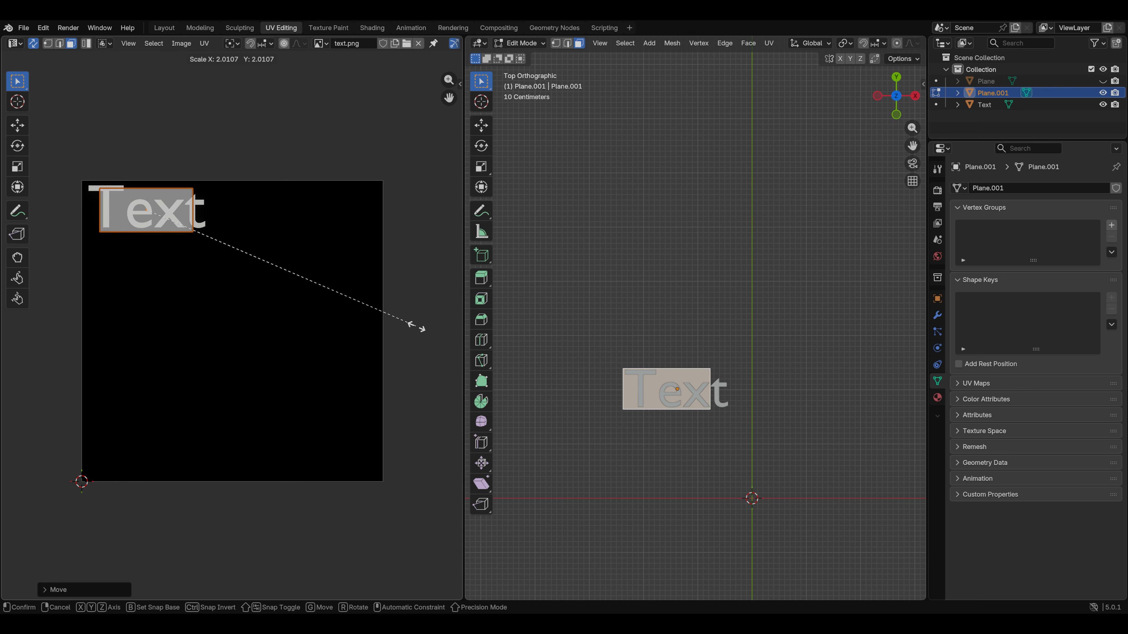
left_click(449, 350)
middle_click_drag(248, 349, 333, 535, "shift")
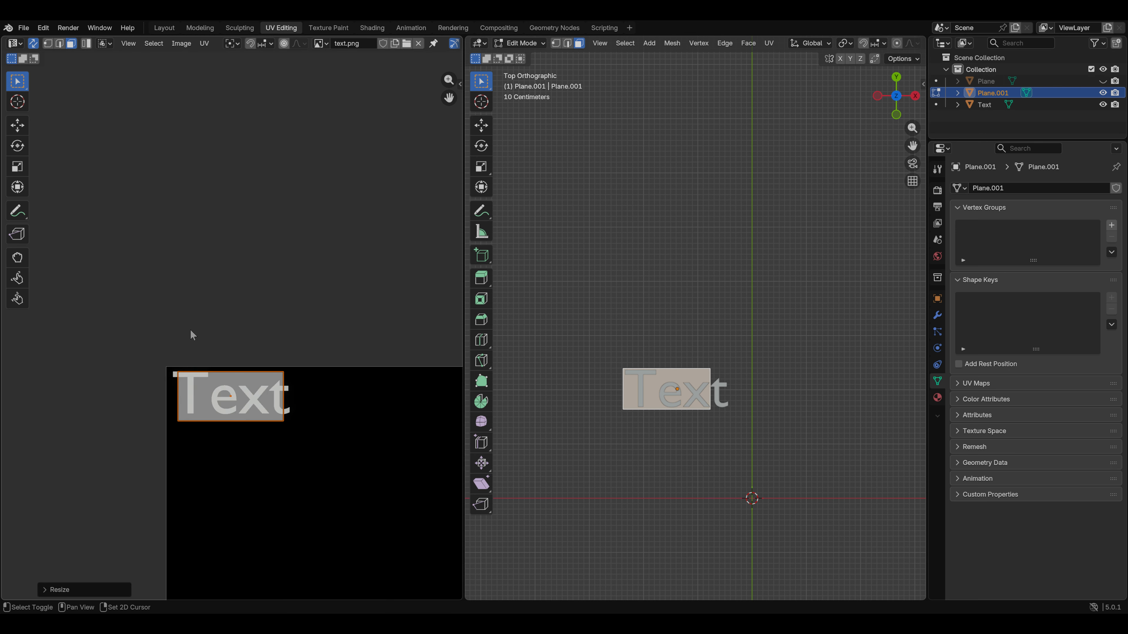
scroll(236, 452, "up", 1)
key("g")
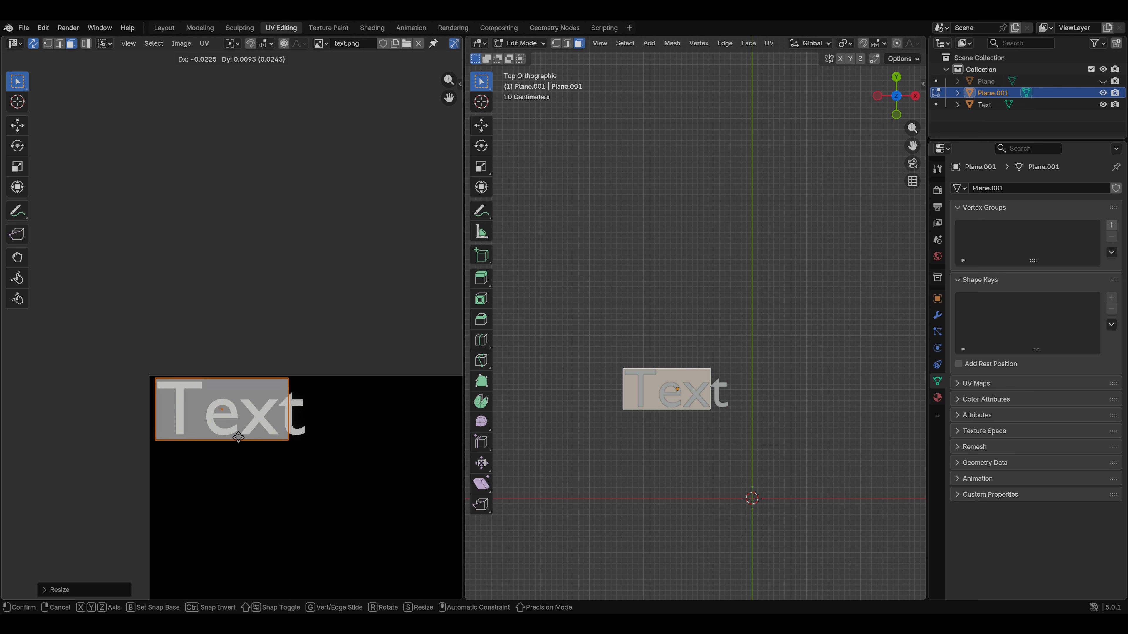
left_click(239, 438)
Move the two right-hand UV vertices of the plane along X to the left tip of the letter "t".
scroll(239, 437, "up", 3)
key("Tab")
key("Tab")
key("1")
left_click_drag(328, 398, 390, 581)
key("g")
key("x")
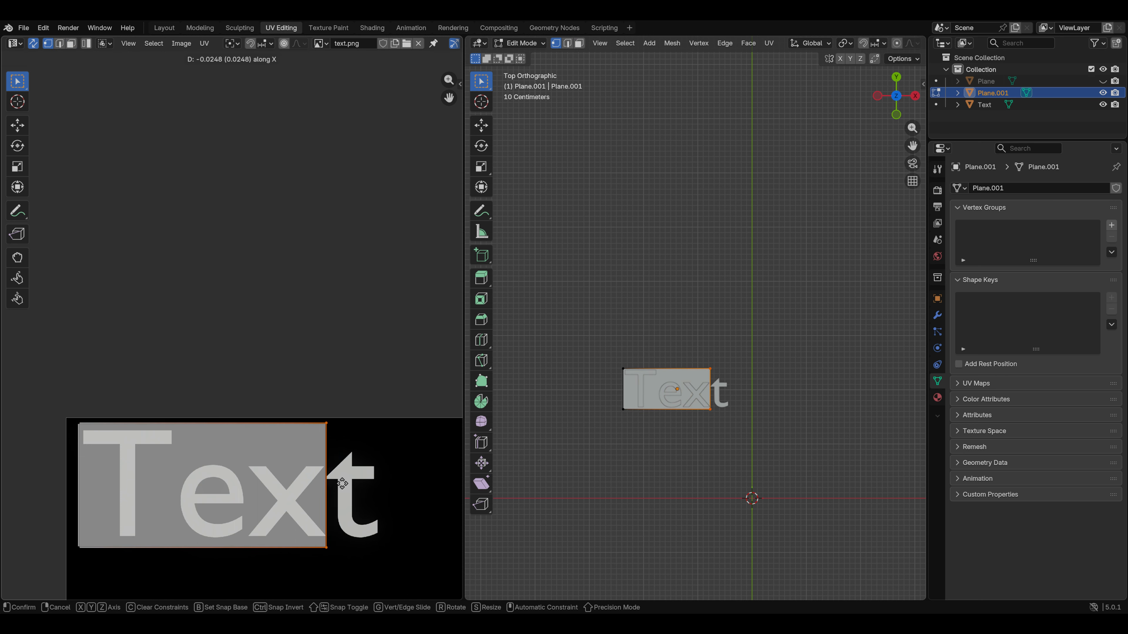
left_click(344, 489)
Fine-tune the plane's right UV edge along X against the first pixels of the letter "t" and finish editing.
scroll(350, 529, "up", 6)
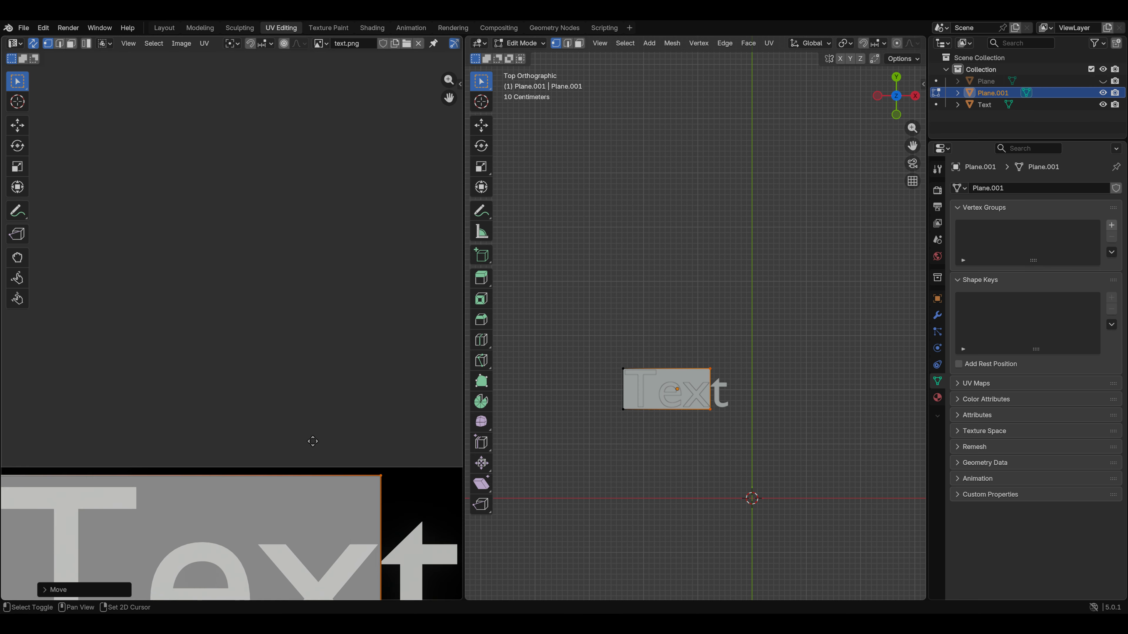
scroll(298, 473, "down", 1)
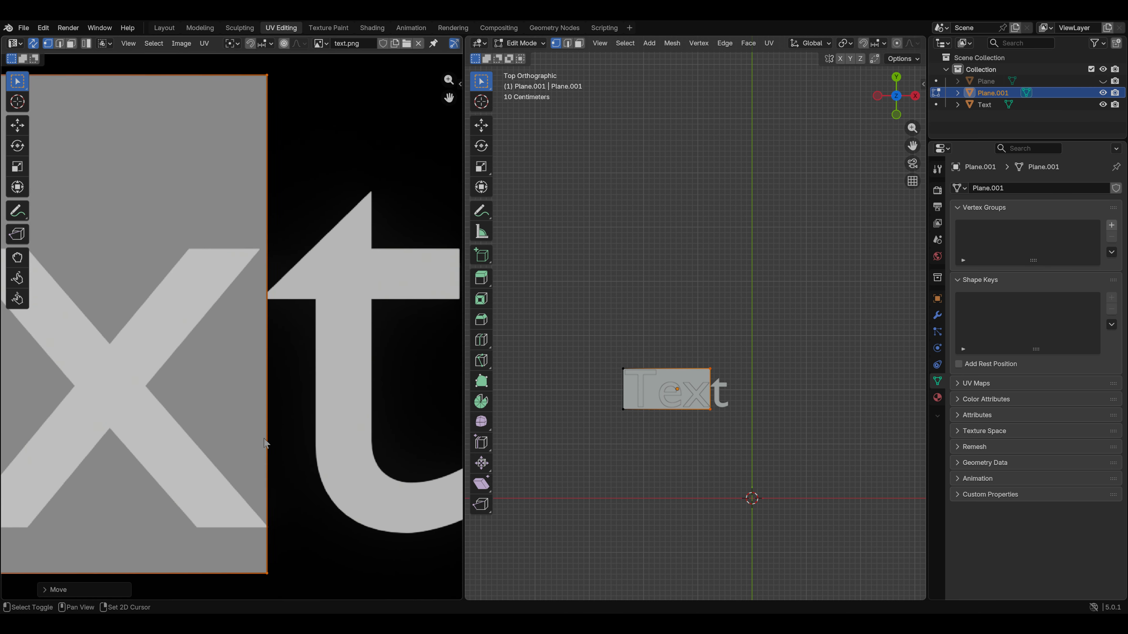
scroll(300, 344, "up", 6)
middle_click_drag(260, 313, 208, 157)
scroll(247, 339, "up", 2)
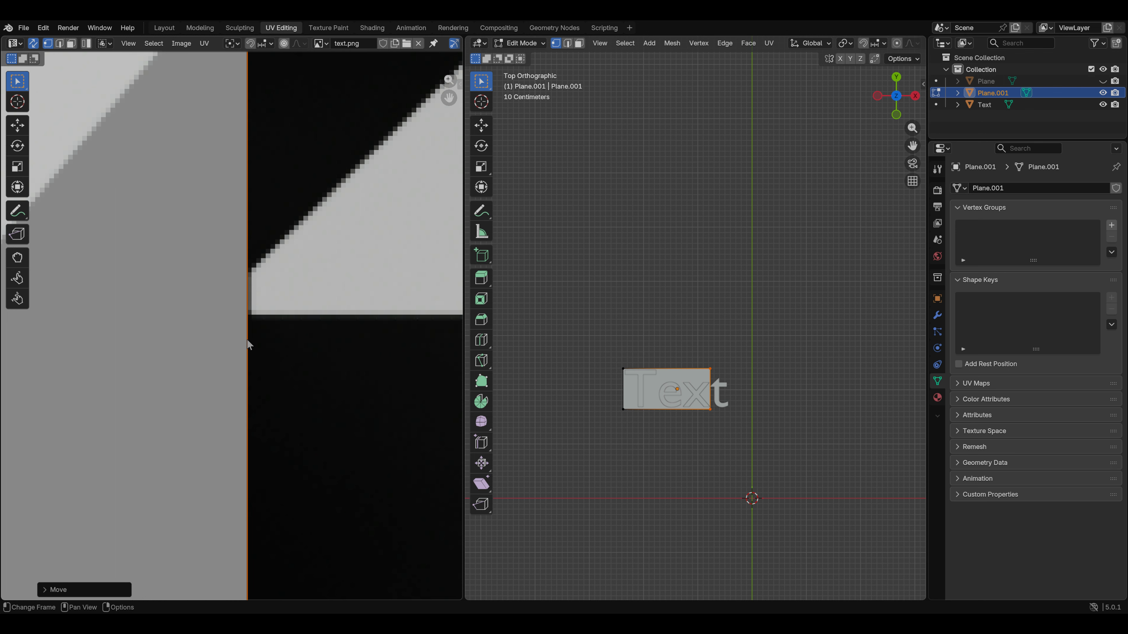
key("g")
key("x")
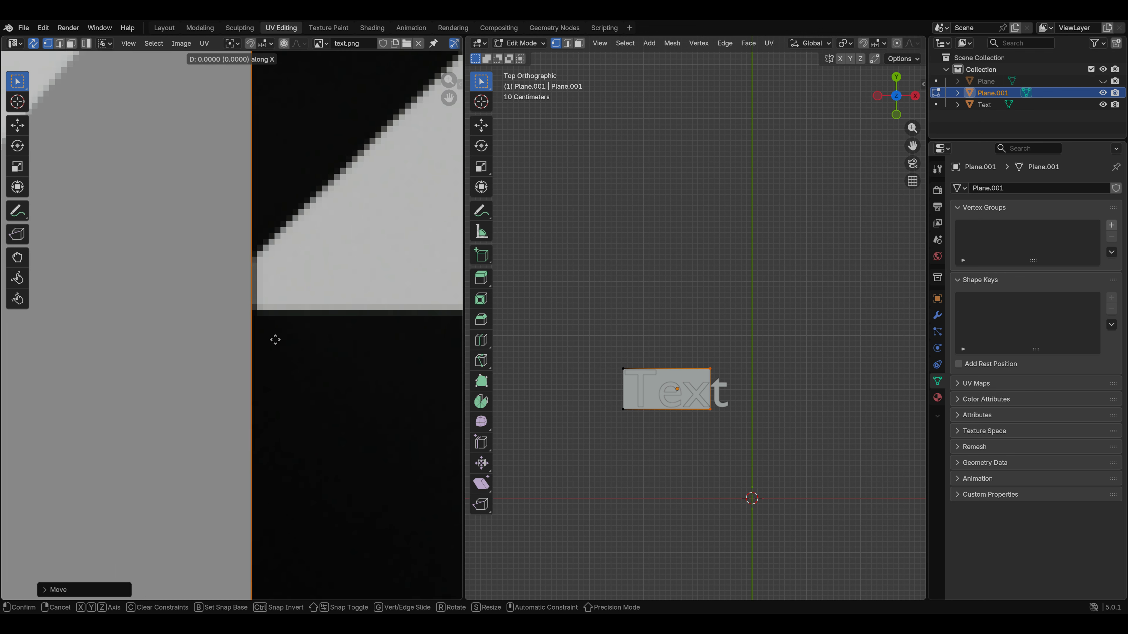
left_click(283, 342)
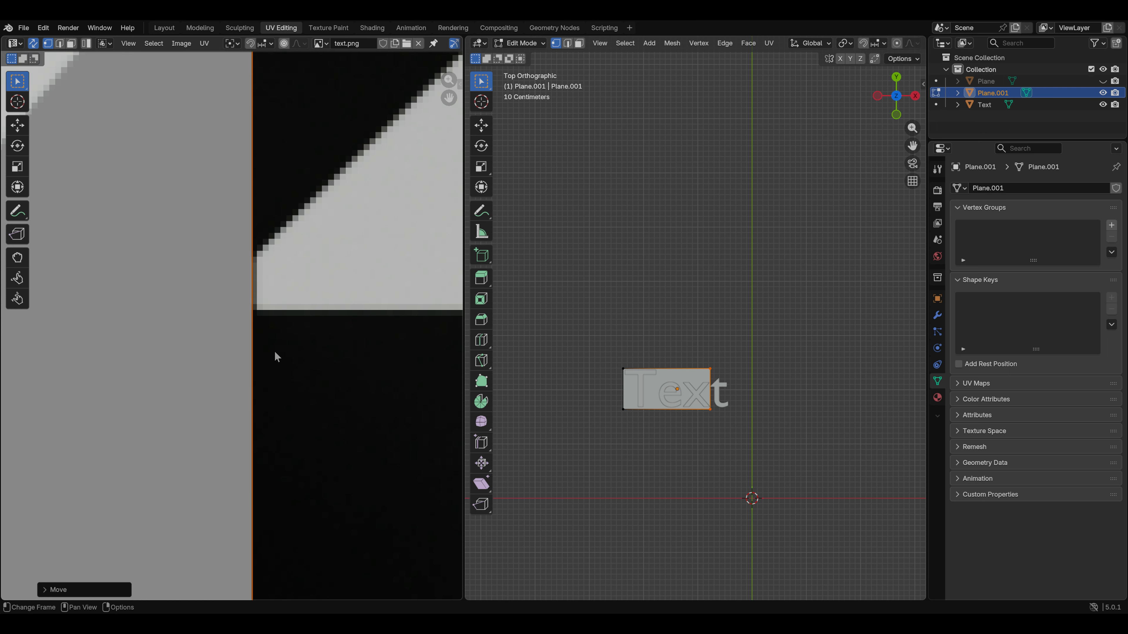
middle_click_drag(252, 507, 250, 419, "shift")
scroll(224, 371, "down", 4)
scroll(211, 344, "down", 10)
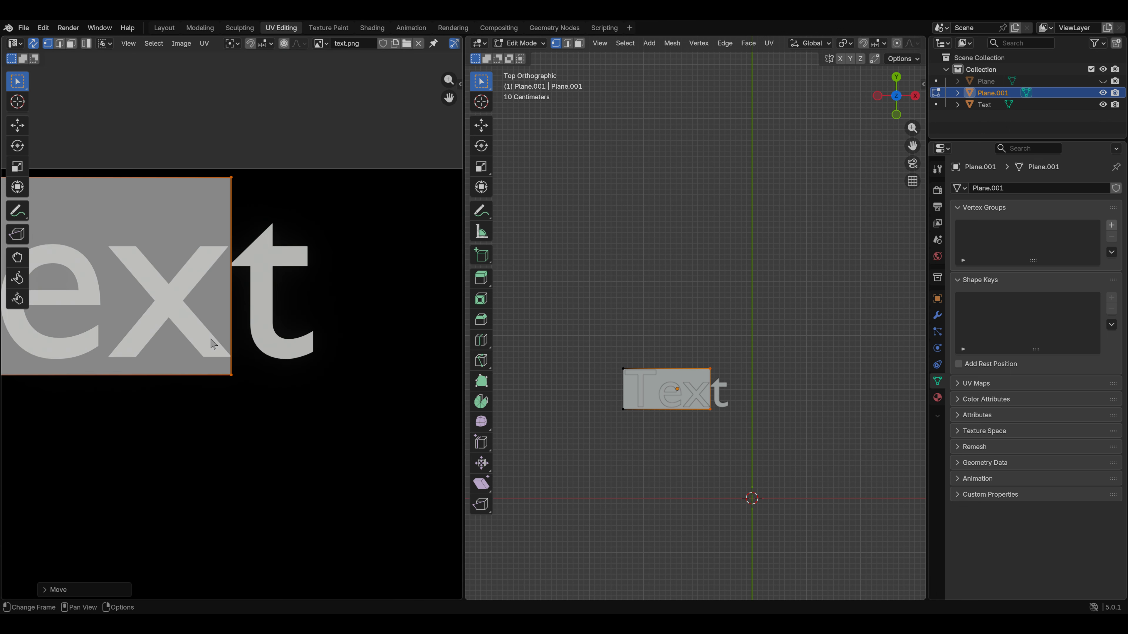
middle_click_drag(136, 320, 222, 353, "shift")
scroll(209, 342, "down", 5)
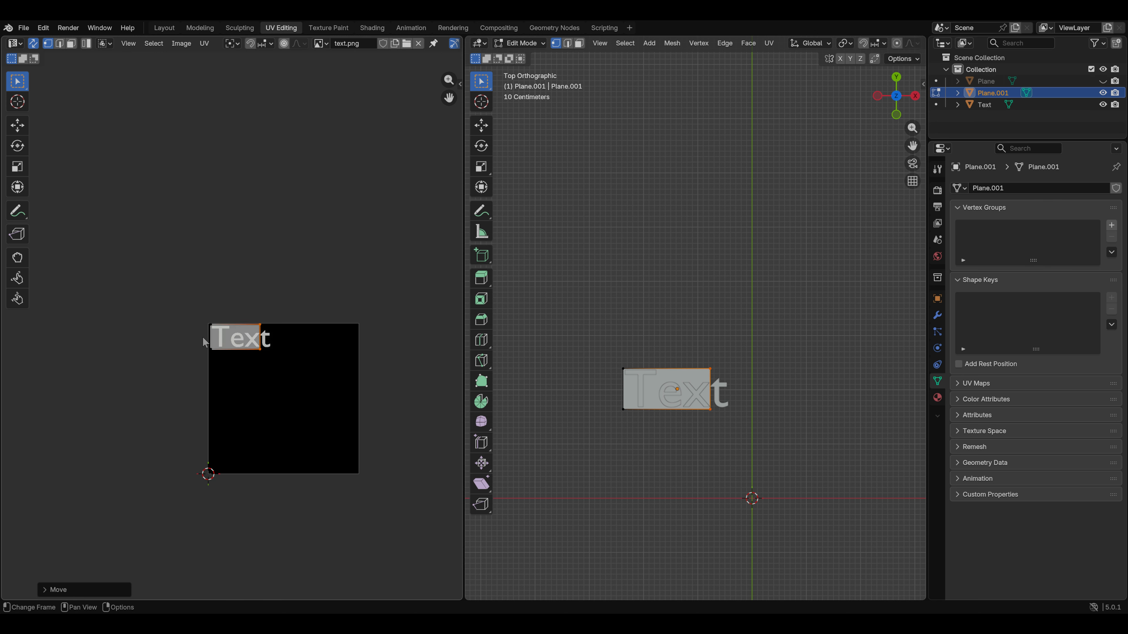
scroll(217, 362, "up", 3)
key("Tab")
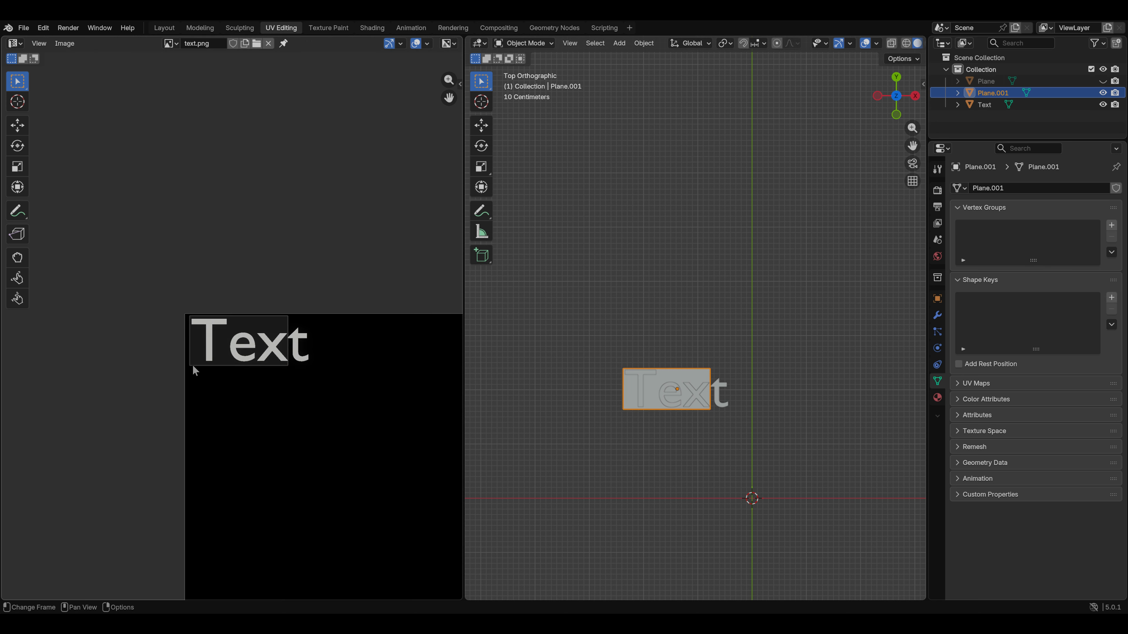
Duplicate Plane.001 in place in the Modeling workspace and hide the Text object.
middle_click_drag(618, 367, 667, 285)
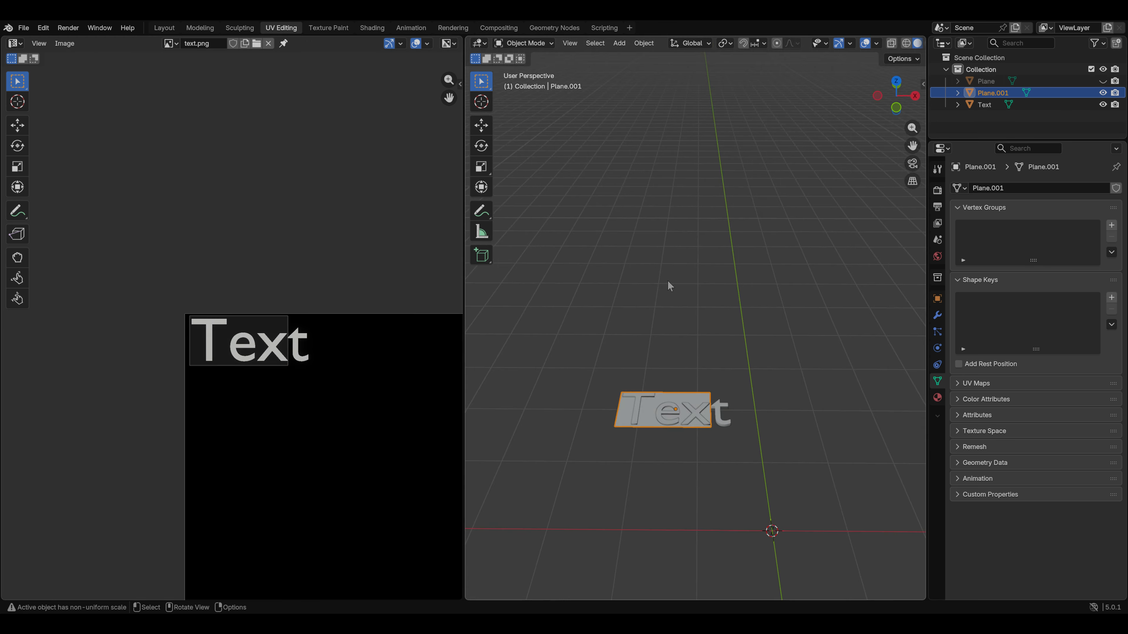
left_click(201, 27)
scroll(621, 293, "up", 6)
middle_click_drag(535, 322, 639, 321)
middle_click_drag(504, 253, 482, 507, "shift")
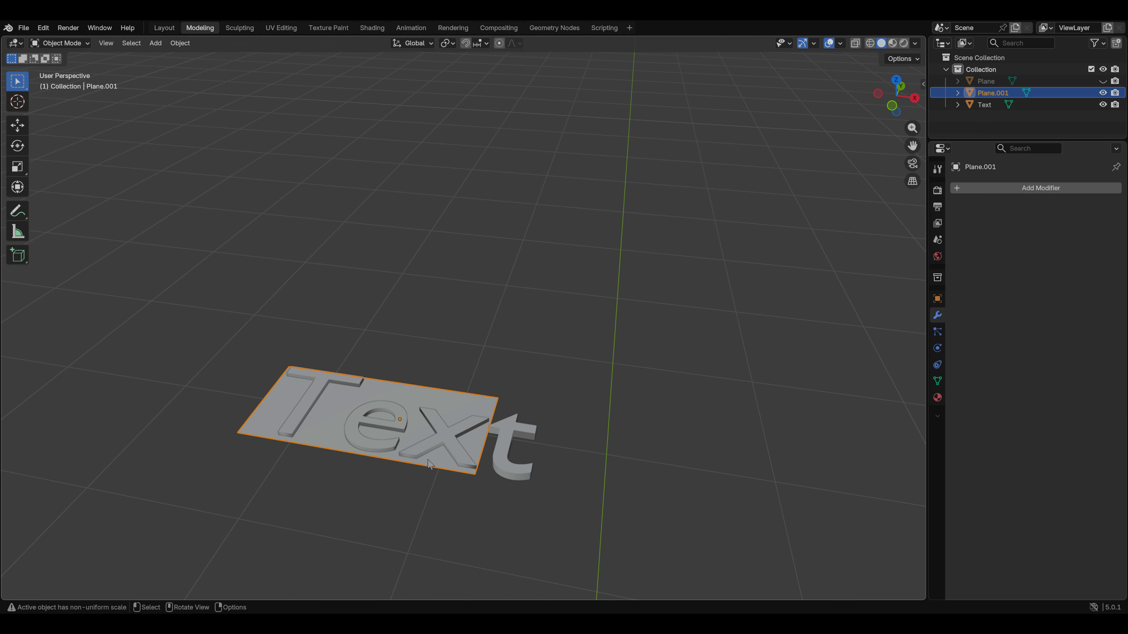
middle_click_drag(596, 417, 522, 426)
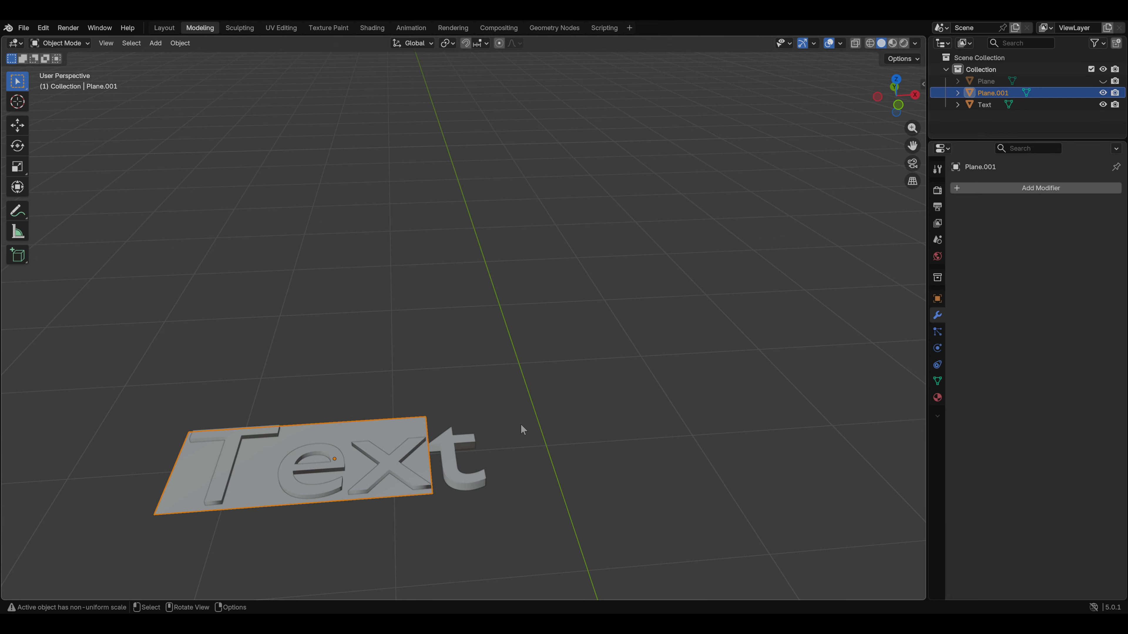
key("shift+d")
right_click(553, 409)
left_click(985, 116)
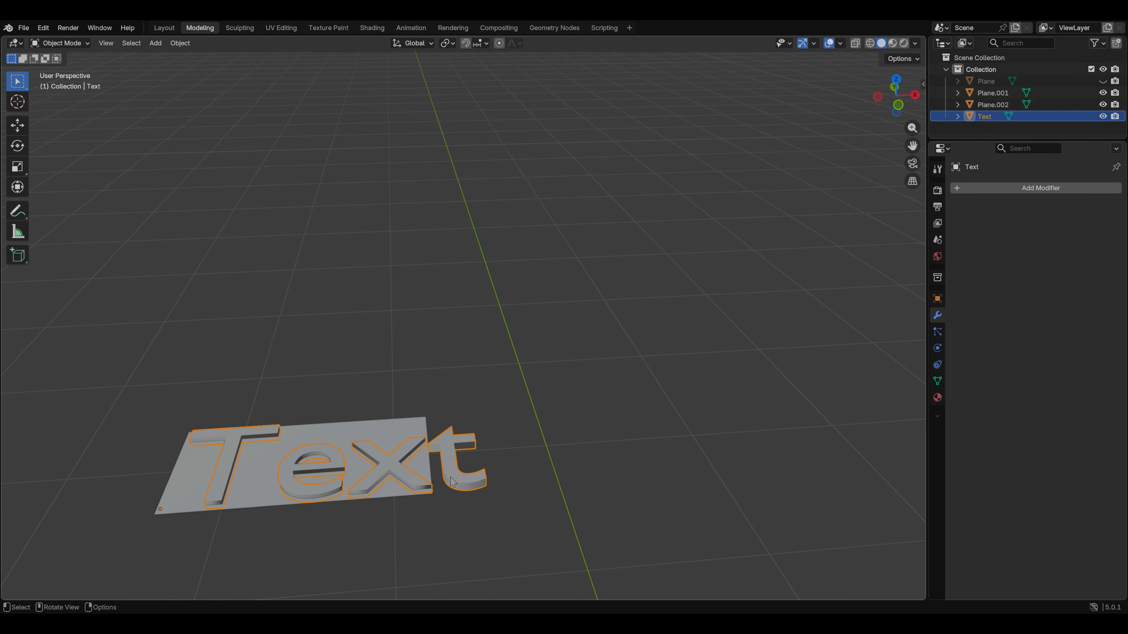
left_click(1103, 117)
Add a Solidify modifier to the duplicate Plane.002 with a thickness of 0.03 m.
left_click(1004, 104)
left_click(1019, 188)
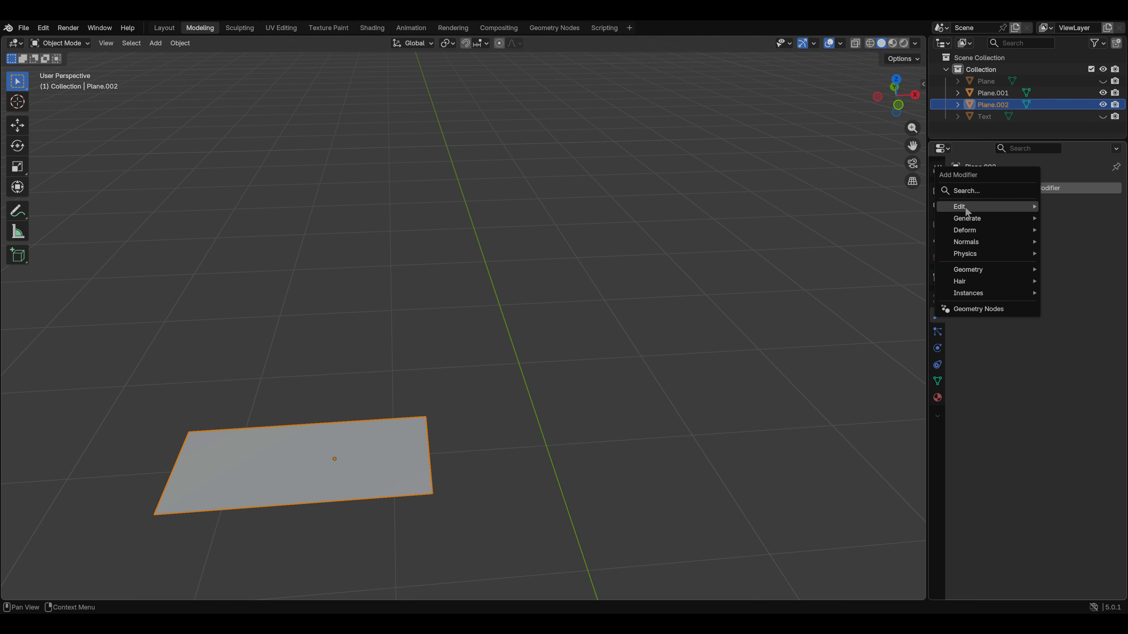
mouse_move(969, 223)
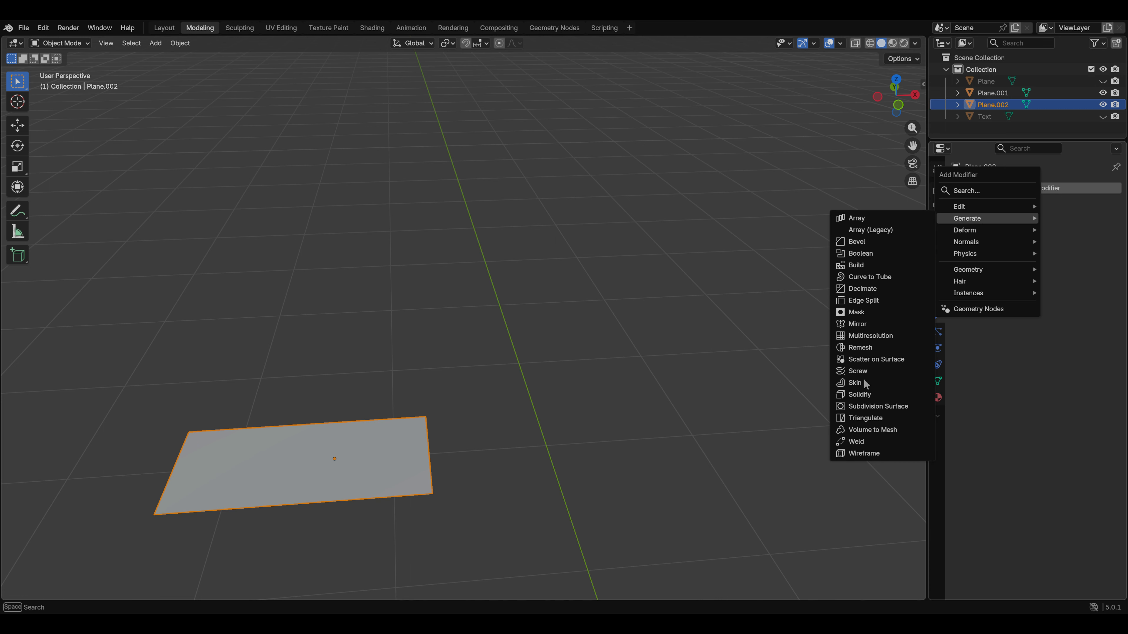
left_click(871, 384)
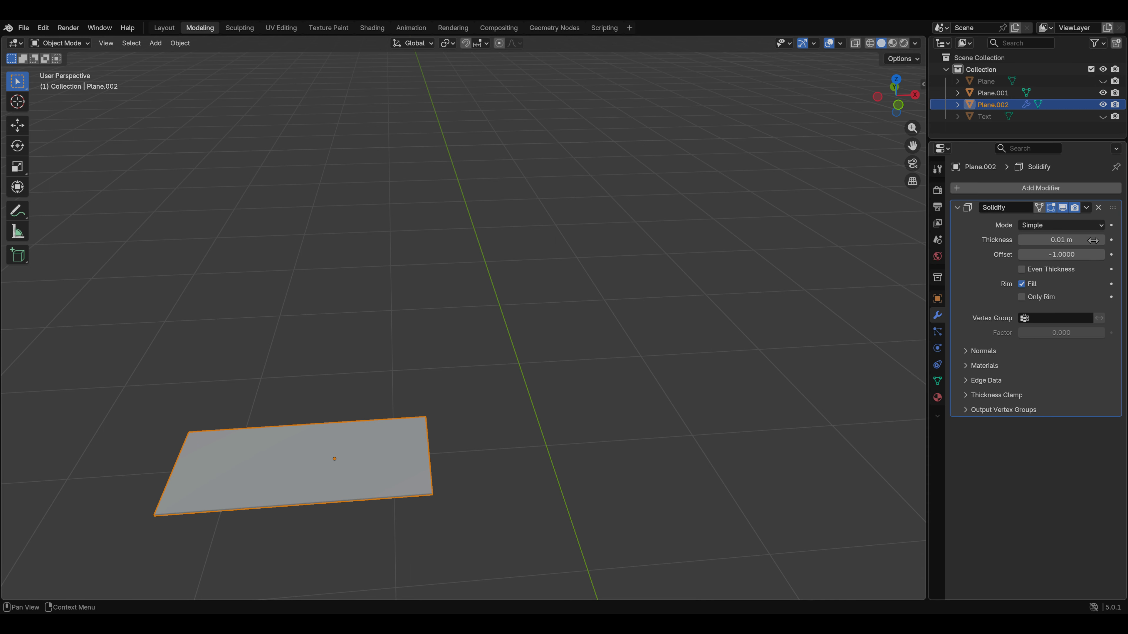
mouse_move(518, 439)
middle_mouse_down()
mouse_move(522, 421)
mouse_move(516, 431)
middle_mouse_up()
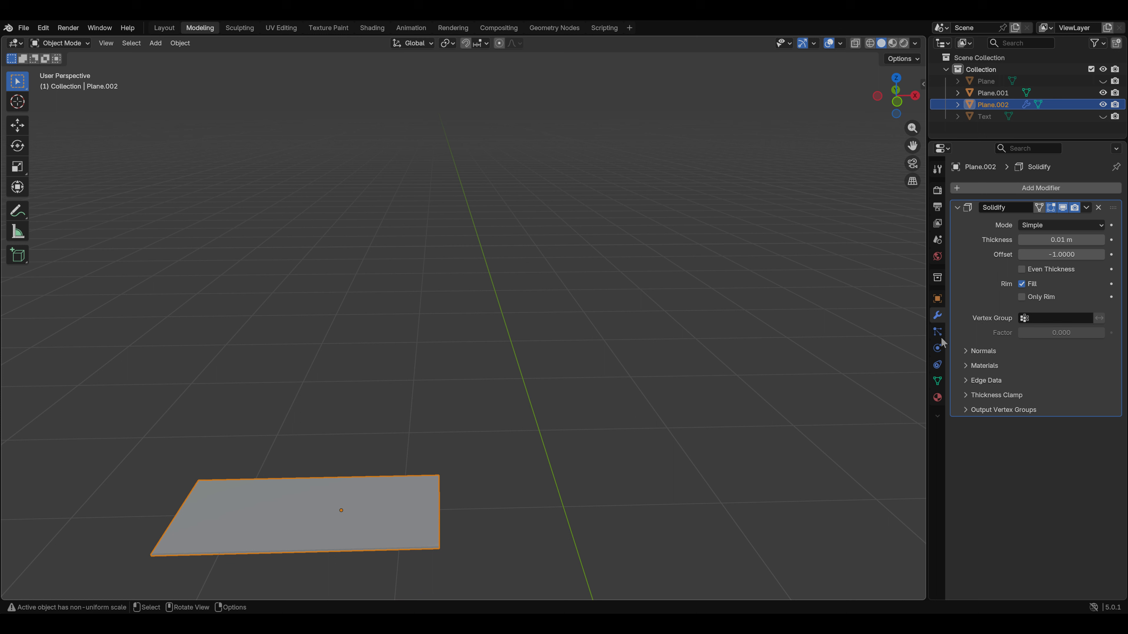
left_click(1102, 240)
left_click(1103, 240)
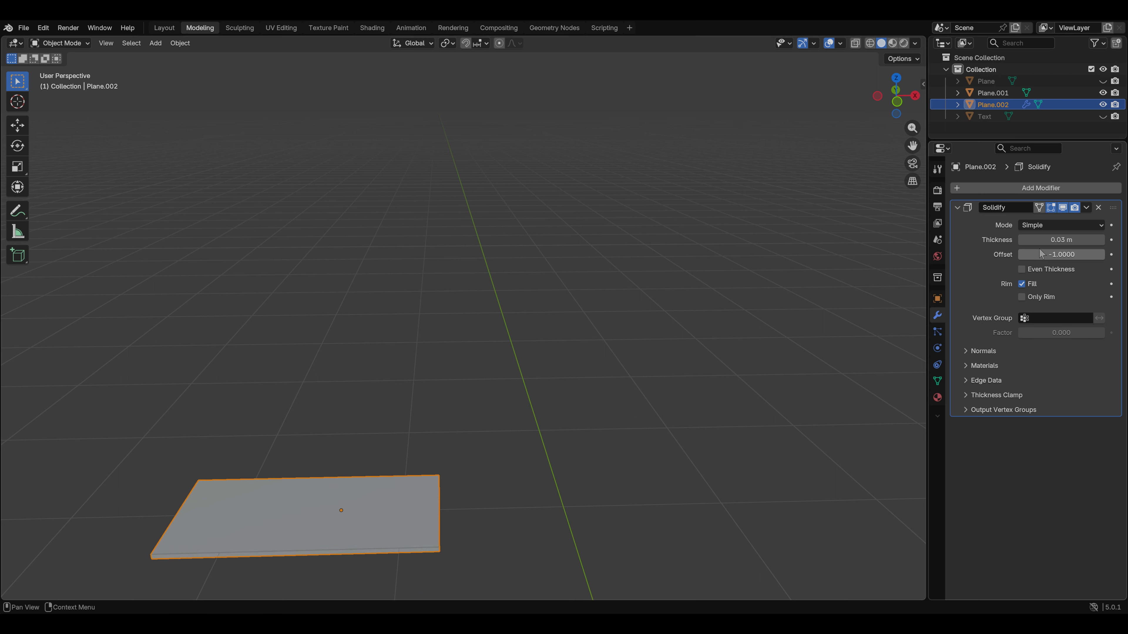
Try a Solidify offset of 1 on Plane.002.
left_click(1082, 255)
type("1")
key("Return")
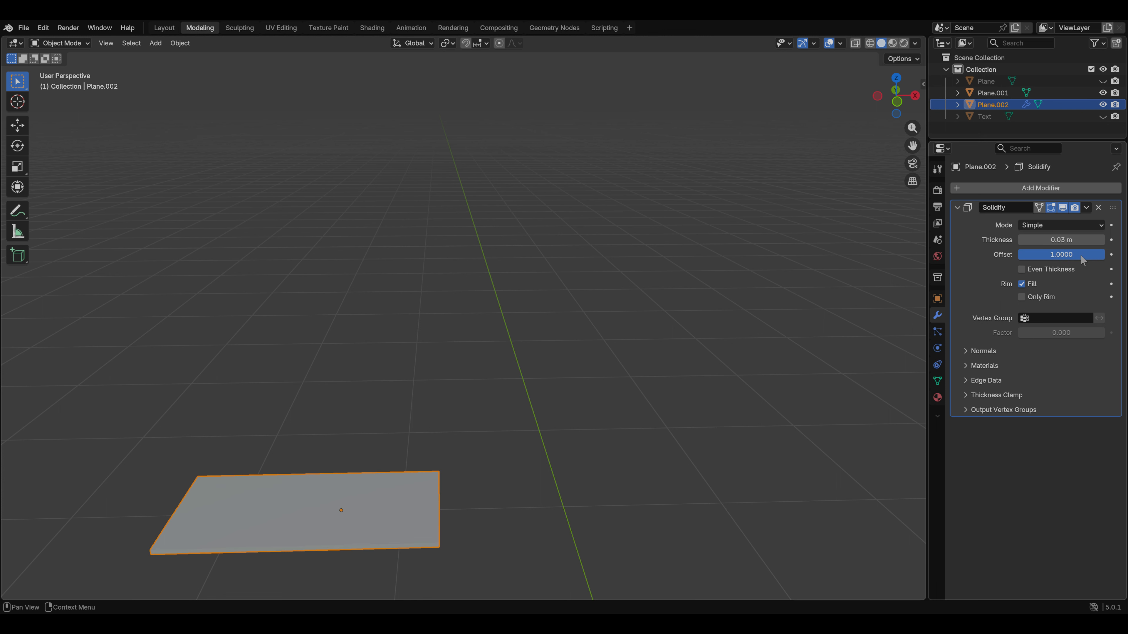
Set the Solidify offset of Plane.002 to 0.8.
left_click(1081, 255)
type("0")
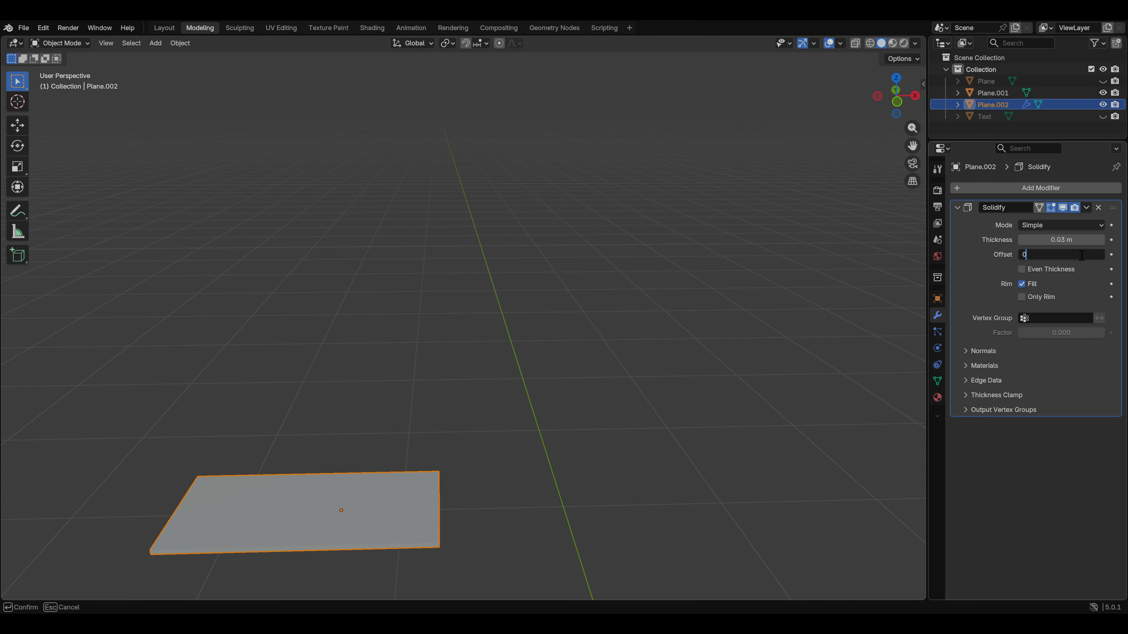
type(".8")
key("Return")
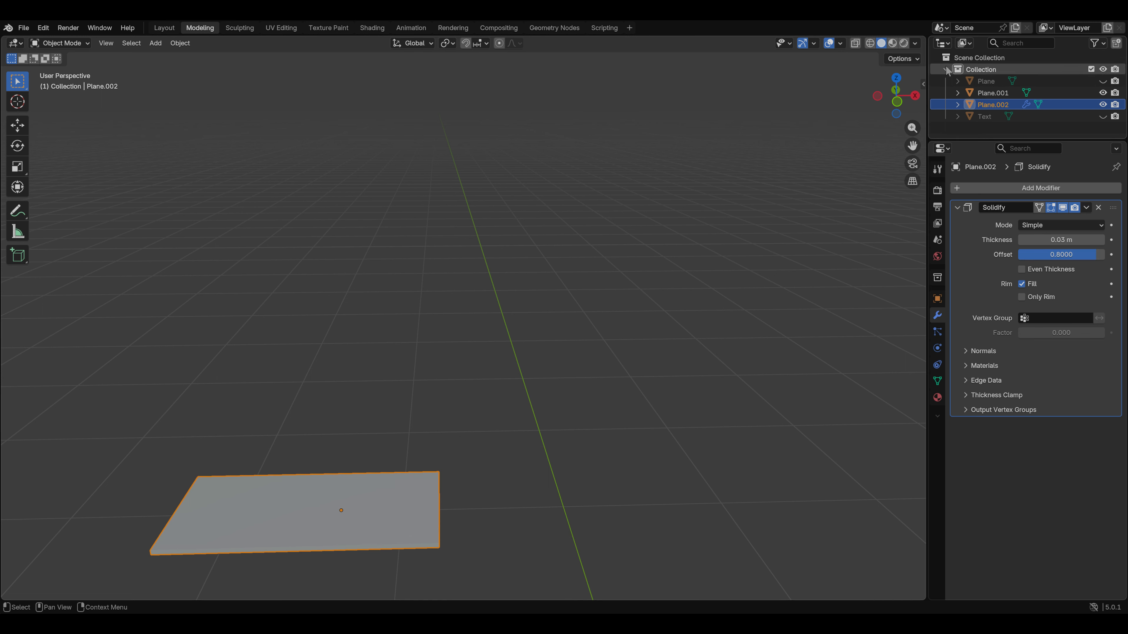
Examine in wireframe and front orthographic view how the solidified Plane.002 sits relative to Plane.001.
left_click(870, 43)
mouse_move(678, 174)
middle_mouse_down()
mouse_move(398, 410)
mouse_move(542, 119)
mouse_move(863, 119)
middle_mouse_up()
left_click(896, 95)
scroll(533, 443, "up", 5)
middle_click_drag(533, 442, 479, 241, "shift")
scroll(479, 241, "up", 4)
middle_click_drag(453, 159, 493, 416, "shift")
scroll(493, 416, "up", 5)
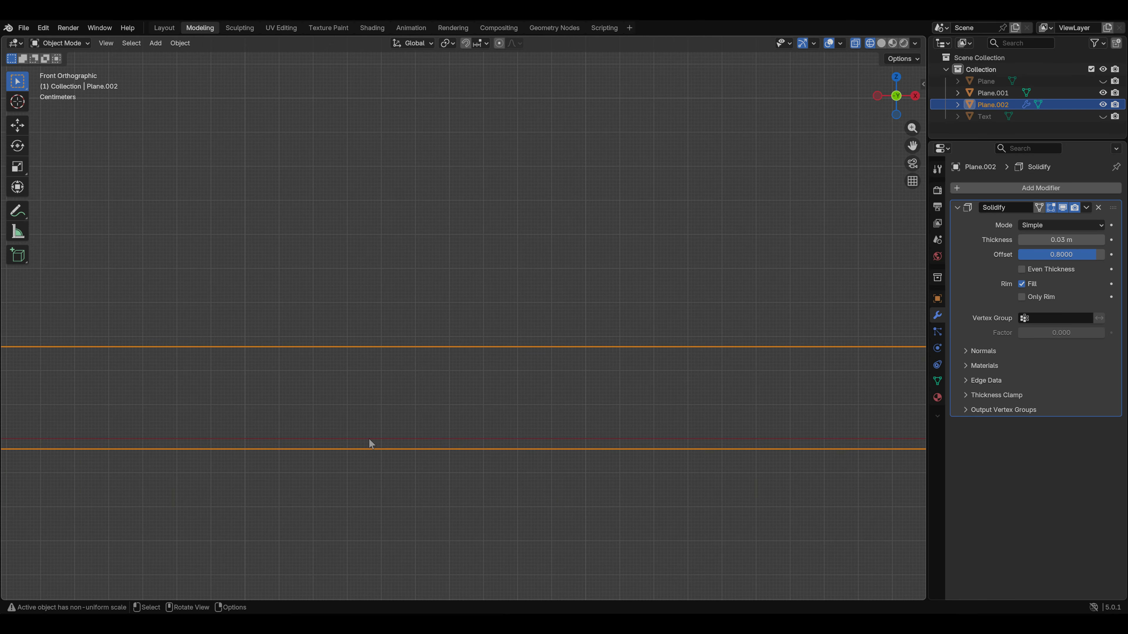
key("ctrl+z")
key("ctrl+shift+z")
left_click(371, 444)
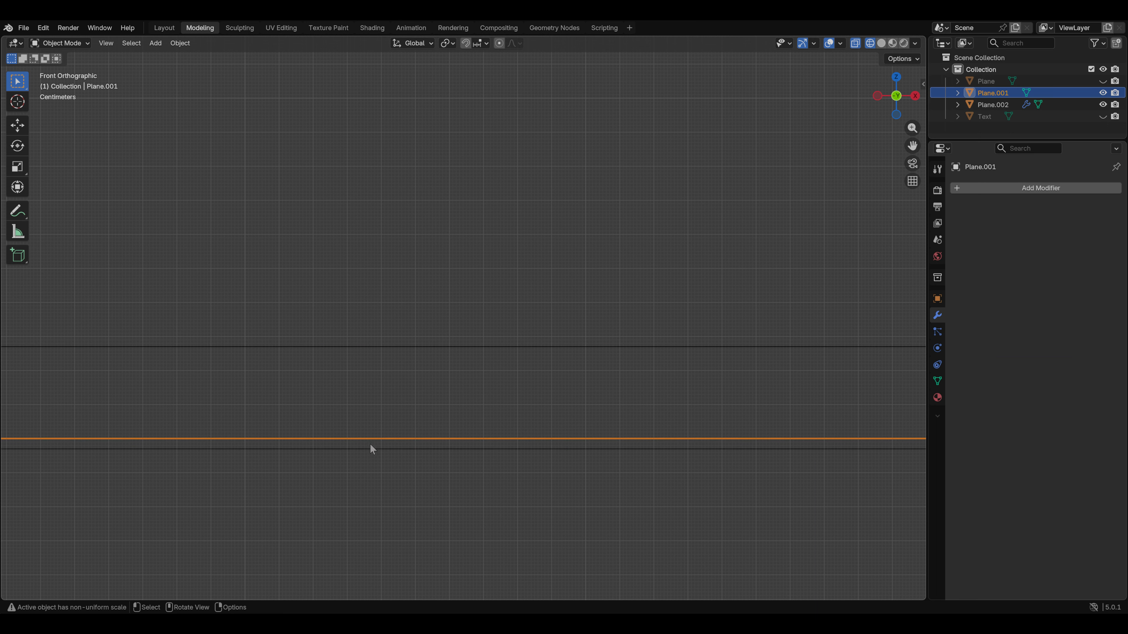
left_click(367, 450)
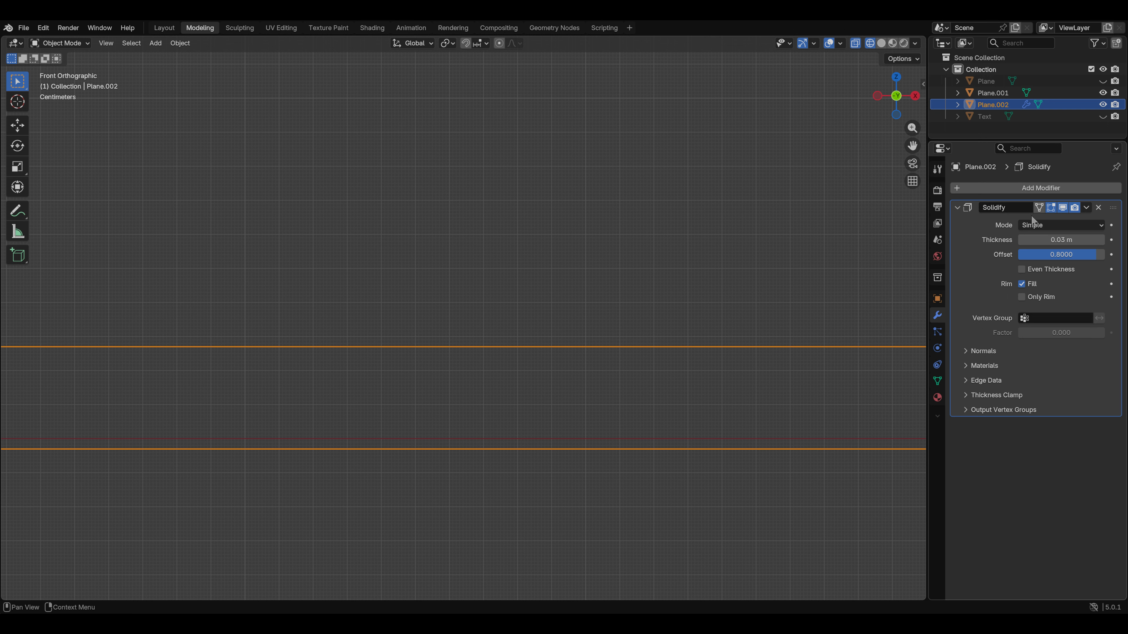
Set the Solidify offset of Plane.002 to 0.9 and apply the modifier.
left_click(1061, 255)
type("0.9")
key("Return")
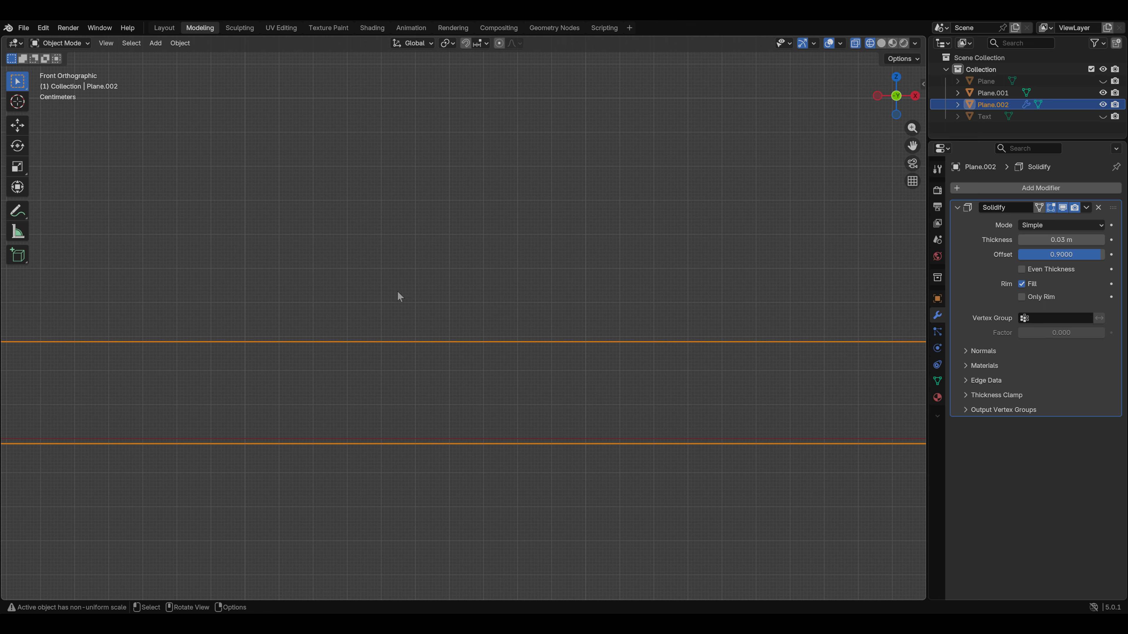
left_click(1086, 207)
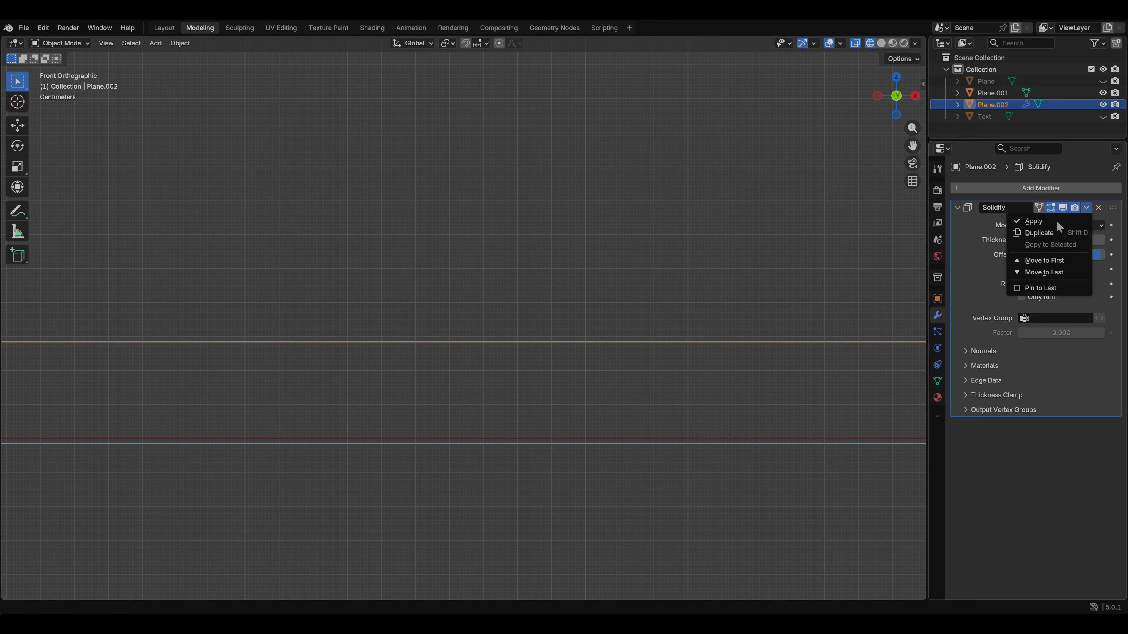
left_click(1057, 221)
Apply all transforms to Plane.002.
middle_click_drag(726, 355, 404, 252)
key("ctrl+a")
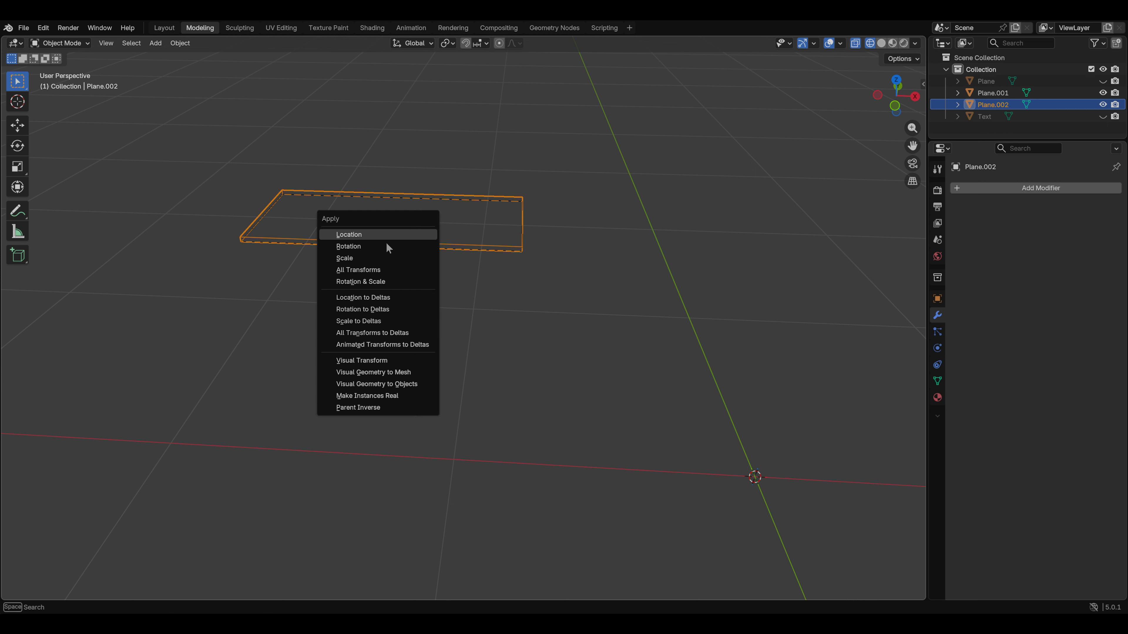
left_click(372, 271)
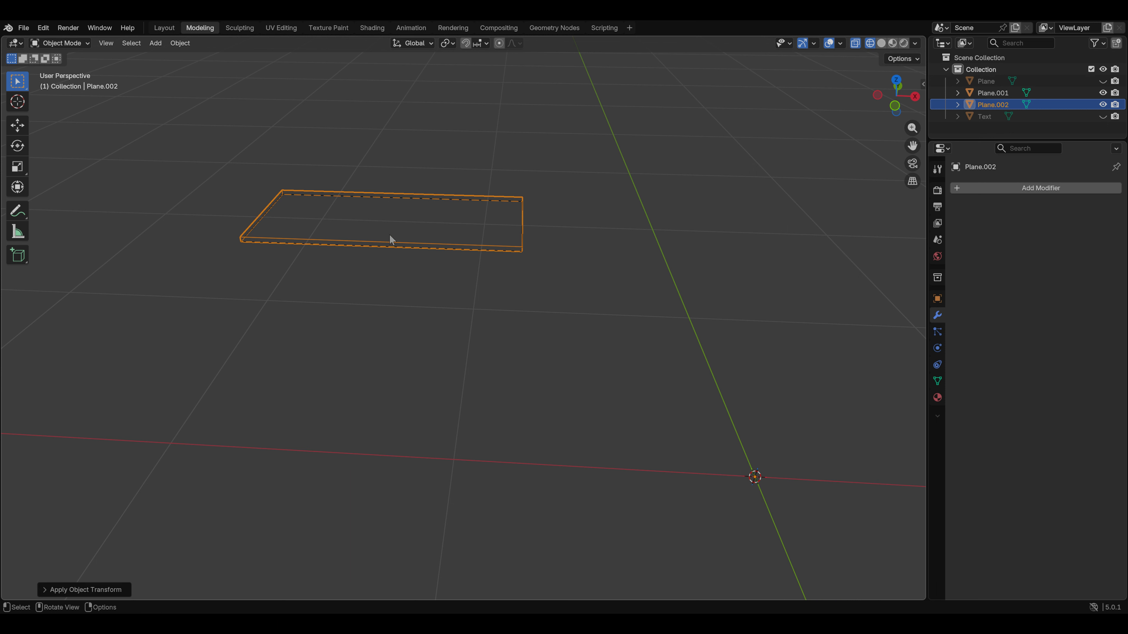
Export Plane.002 as the collision mesh and Plane.001 as LOD 0 under the name tex in the TestLetter folder.
key("n")
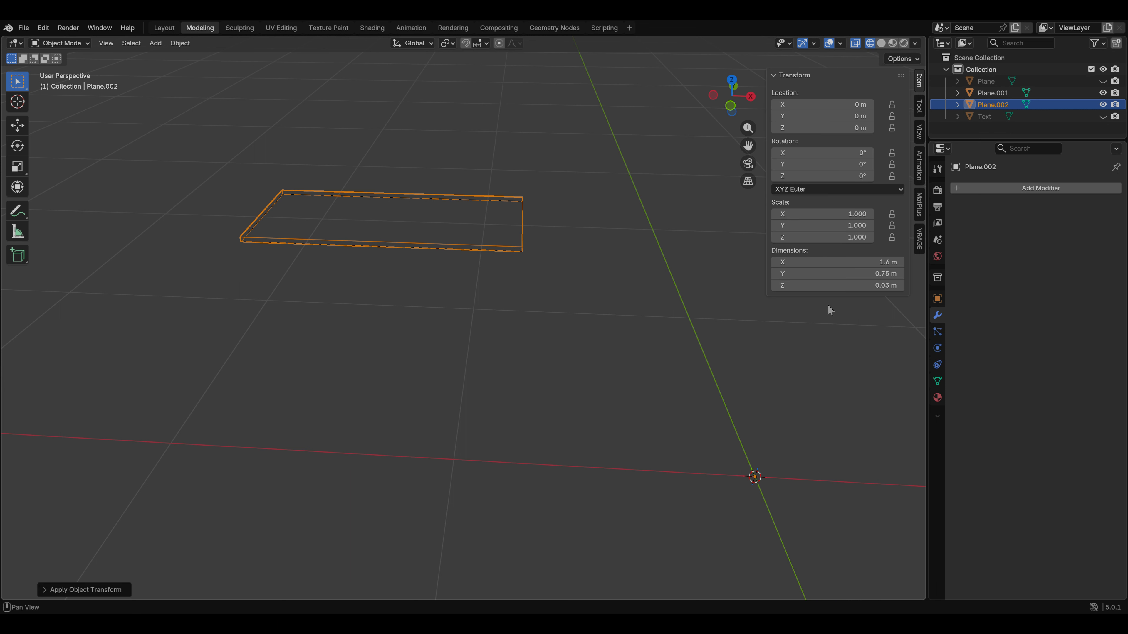
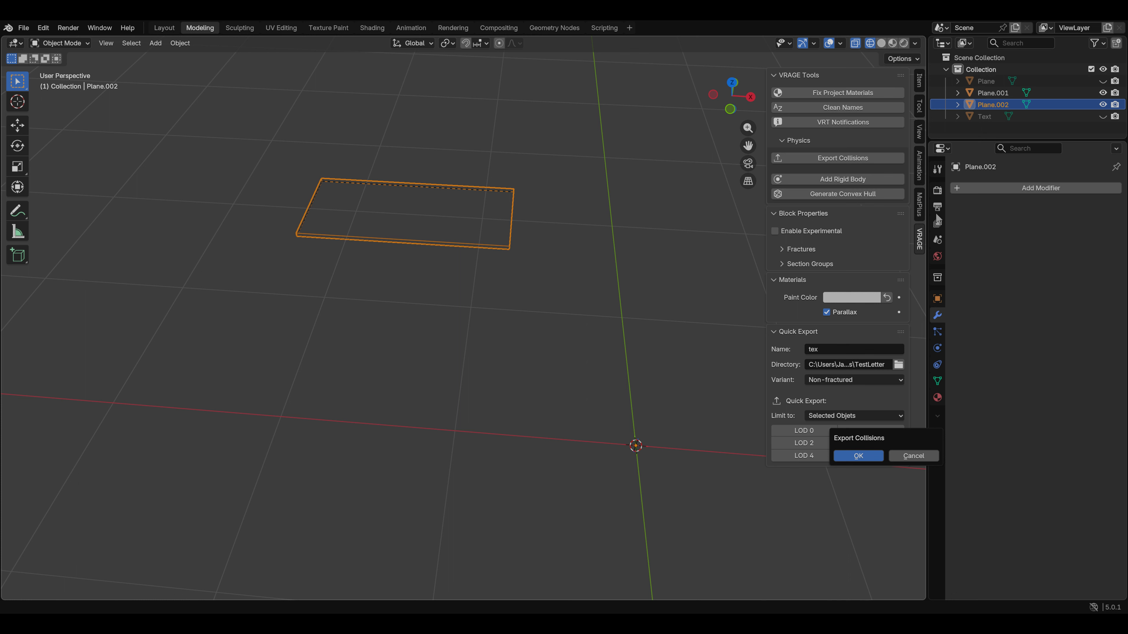
left_click(993, 92)
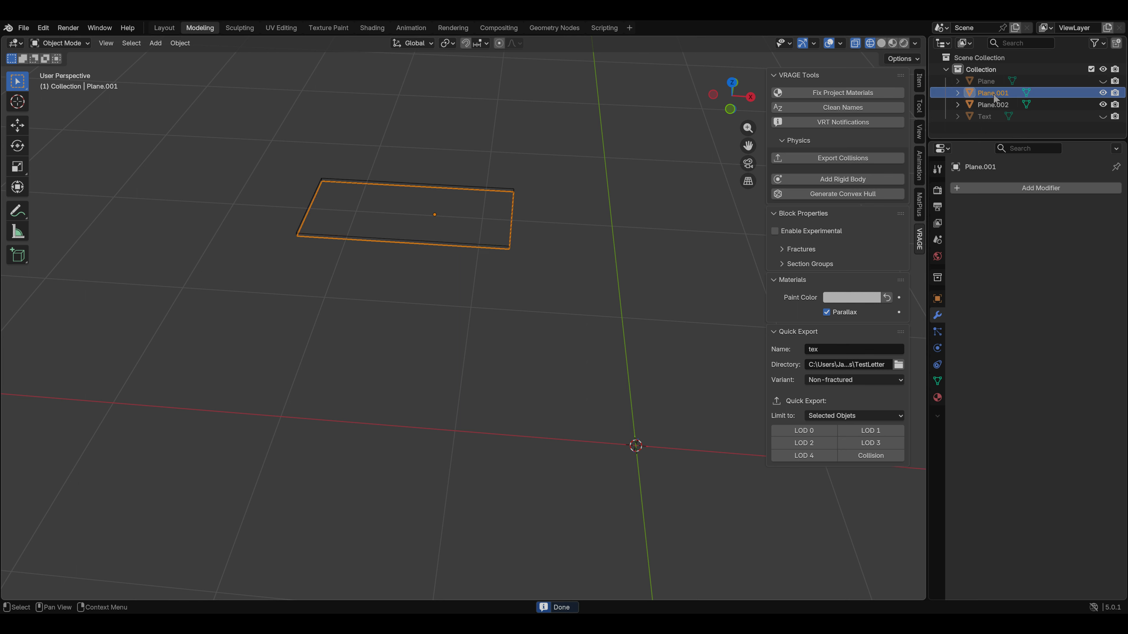
left_click(806, 435)
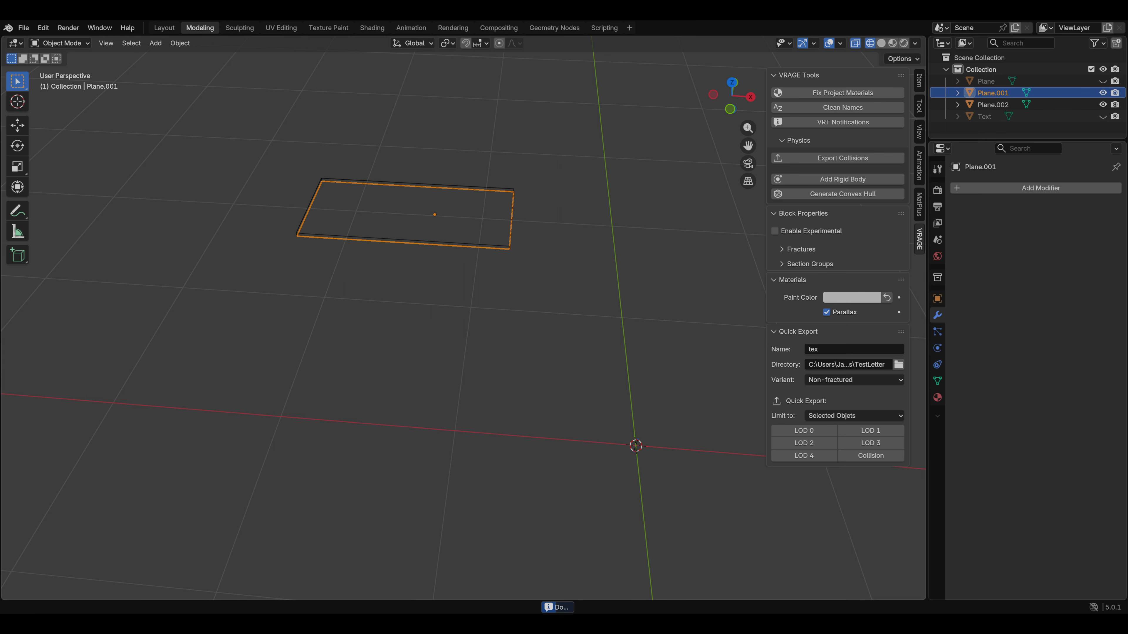
Switch to the VRAGE editor and reposition its window so the whole workspace is in view.
left_click_drag(0, 54, 693, 21)
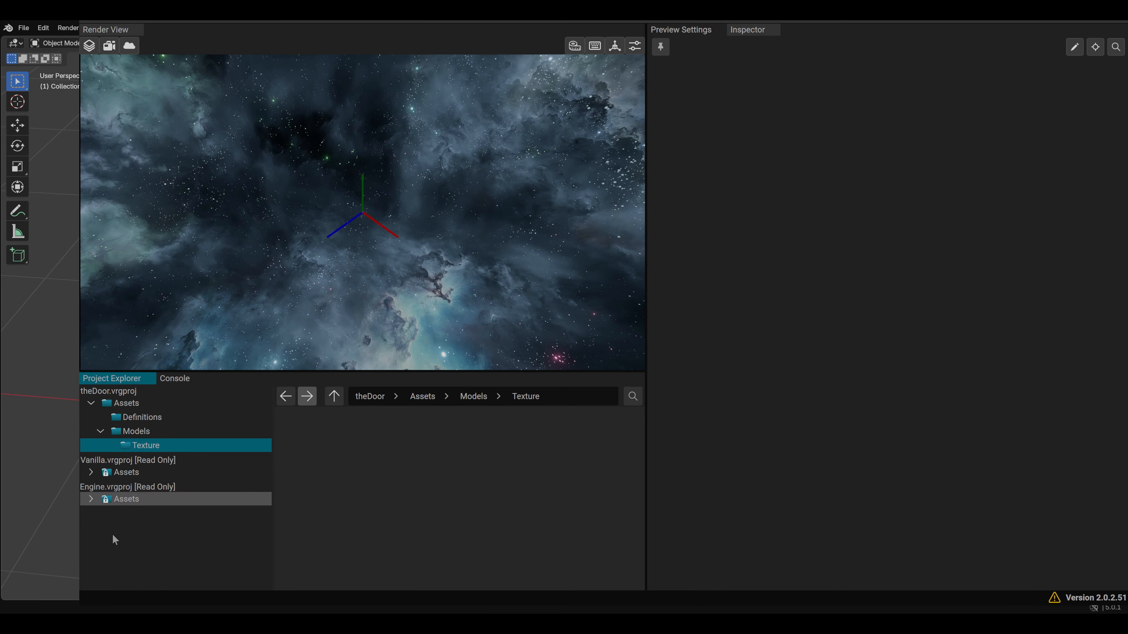
left_click_drag(80, 264, 10, 264)
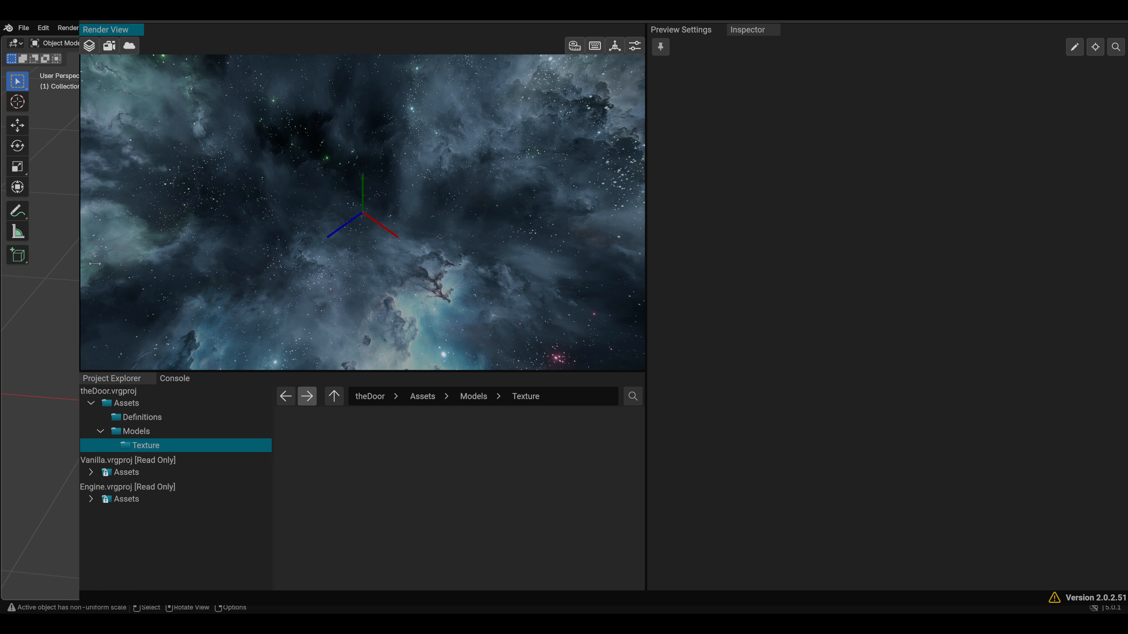
left_click_drag(79, 419, 0, 419)
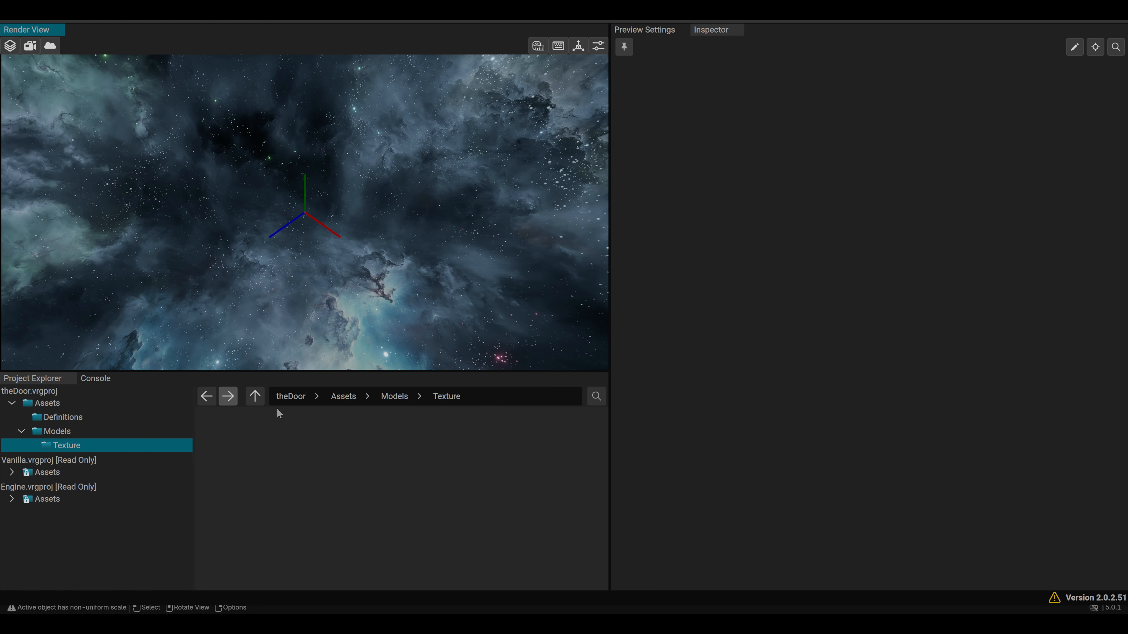
Import tex.fbx, tex_collision.bin and tex_collision.gltf from Documents\TestMods\TestLetter into the Models folder of the theDoor project.
left_click(62, 417)
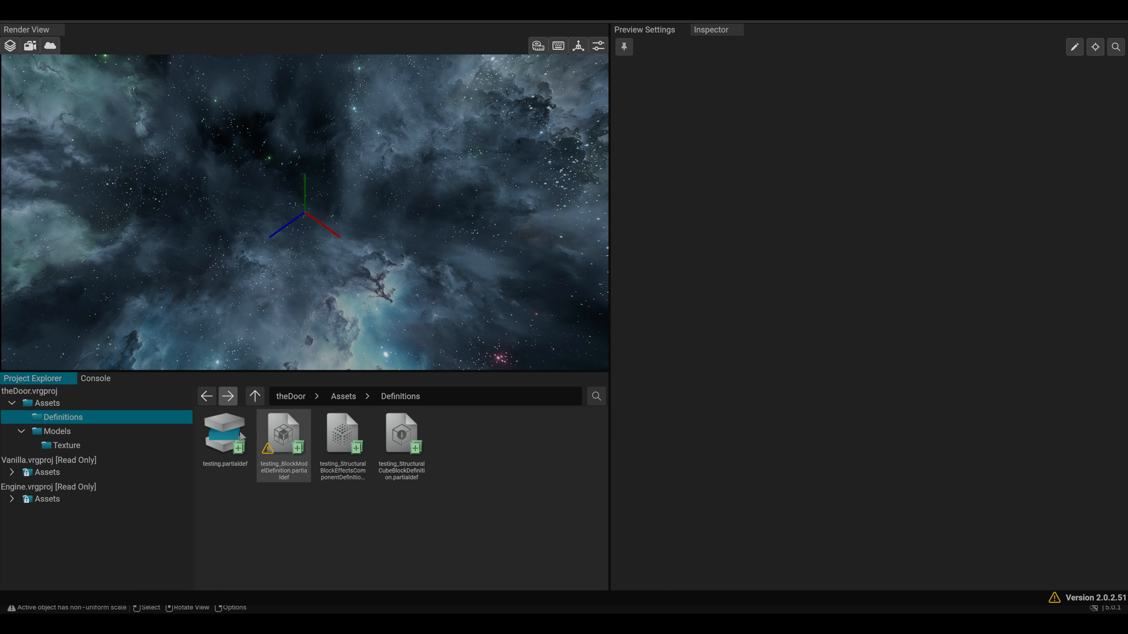
left_click(72, 431)
right_click(295, 441)
mouse_move(319, 544)
left_click(413, 547)
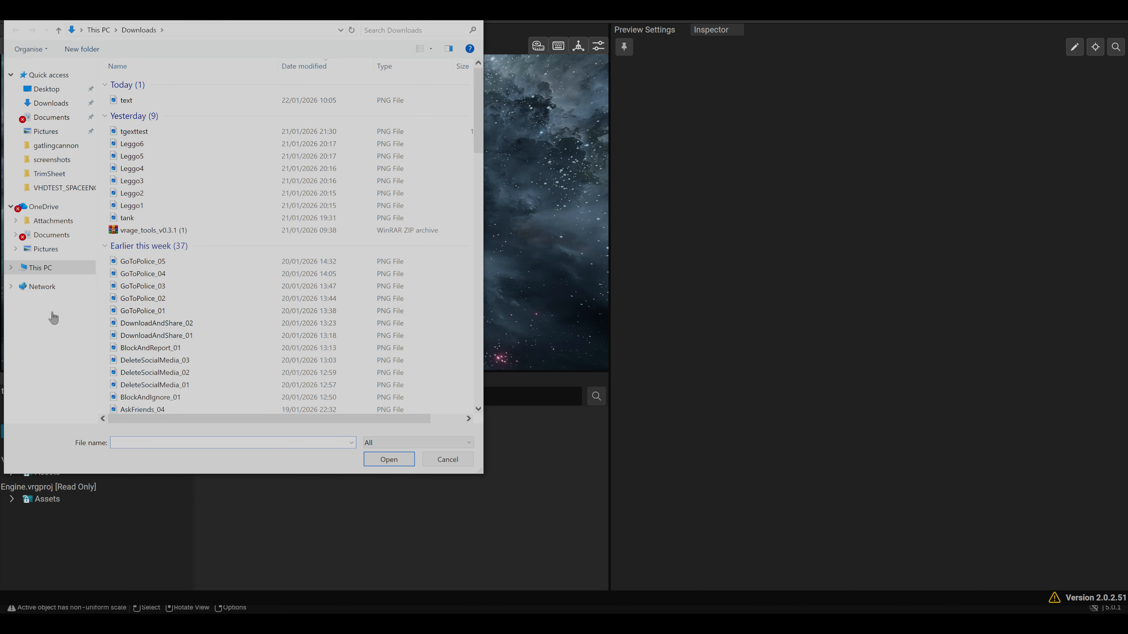
left_click(53, 117)
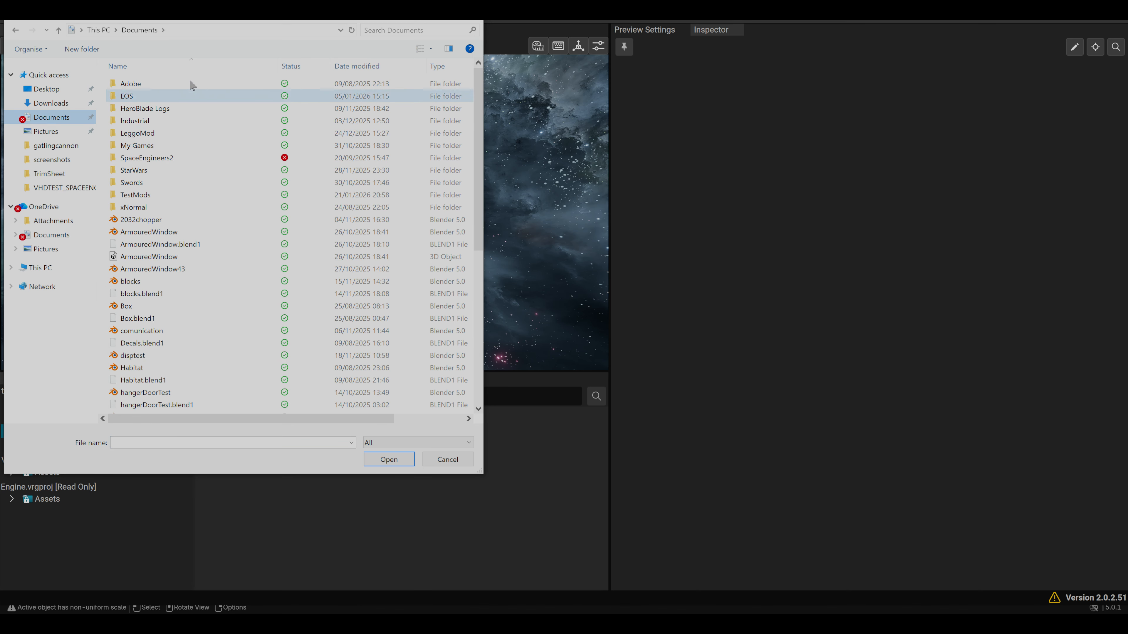
double_click(164, 196)
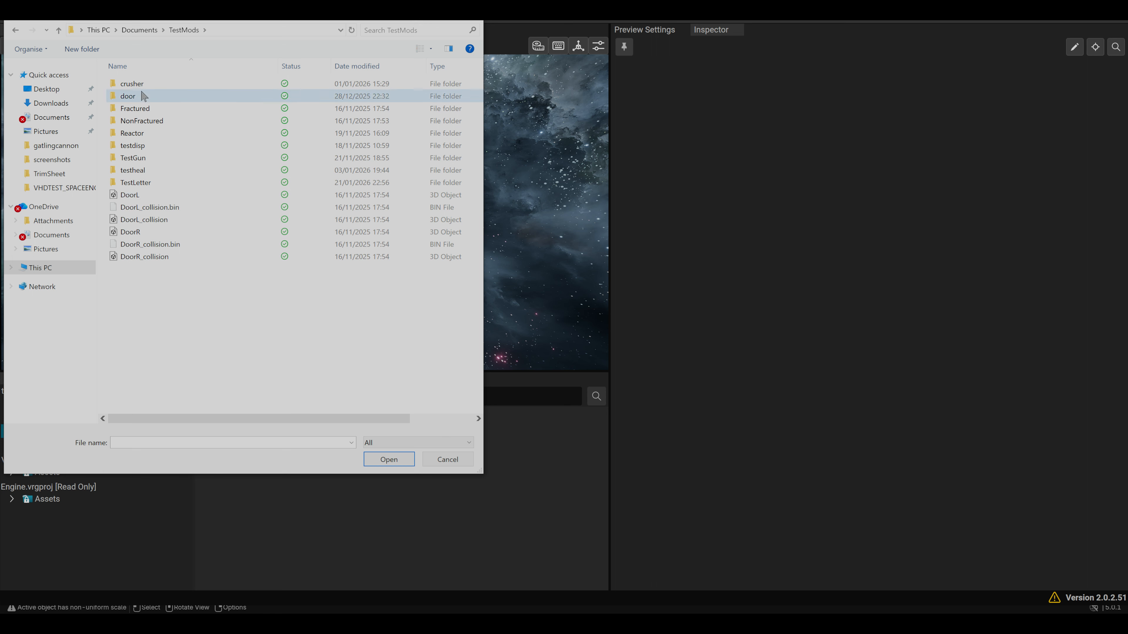
double_click(146, 182)
double_click(144, 84)
left_click_drag(159, 145, 130, 82)
left_click(394, 464)
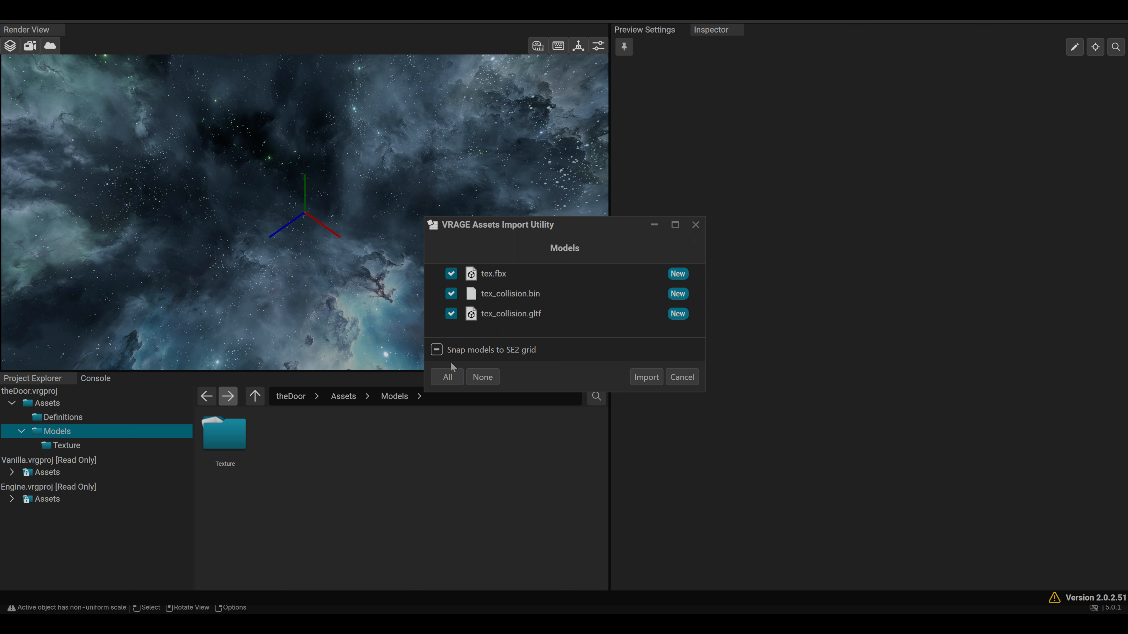
left_click(636, 382)
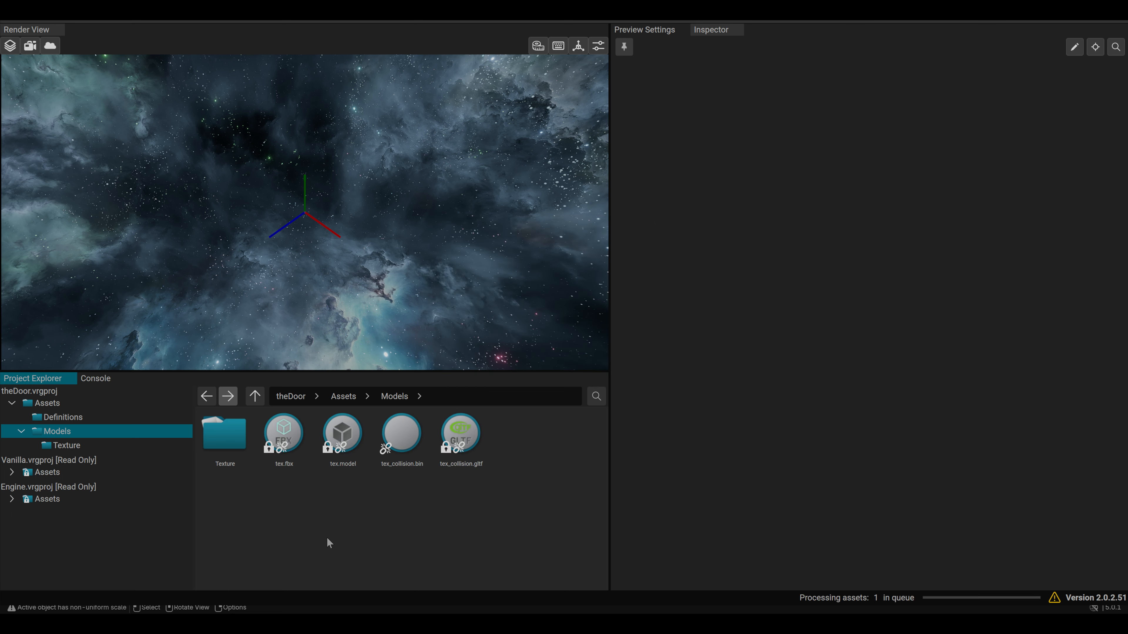
Assign the imported tex.model as the Model of testing_BlockModelDefinition.partialdef.
left_click(346, 442)
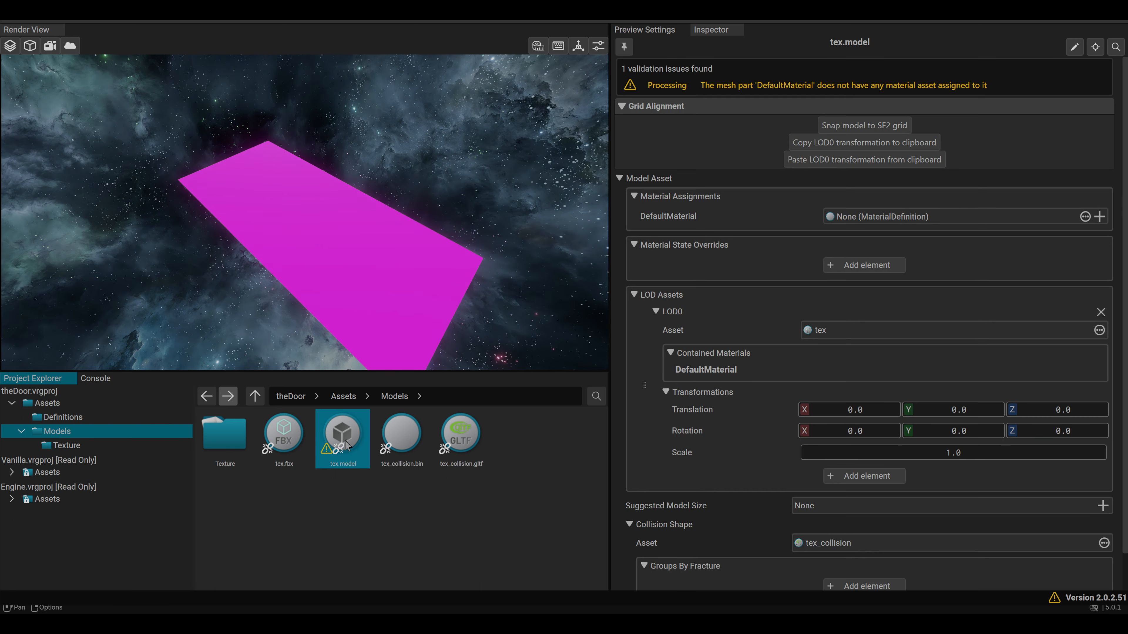
middle_click_drag(290, 298, 339, 303)
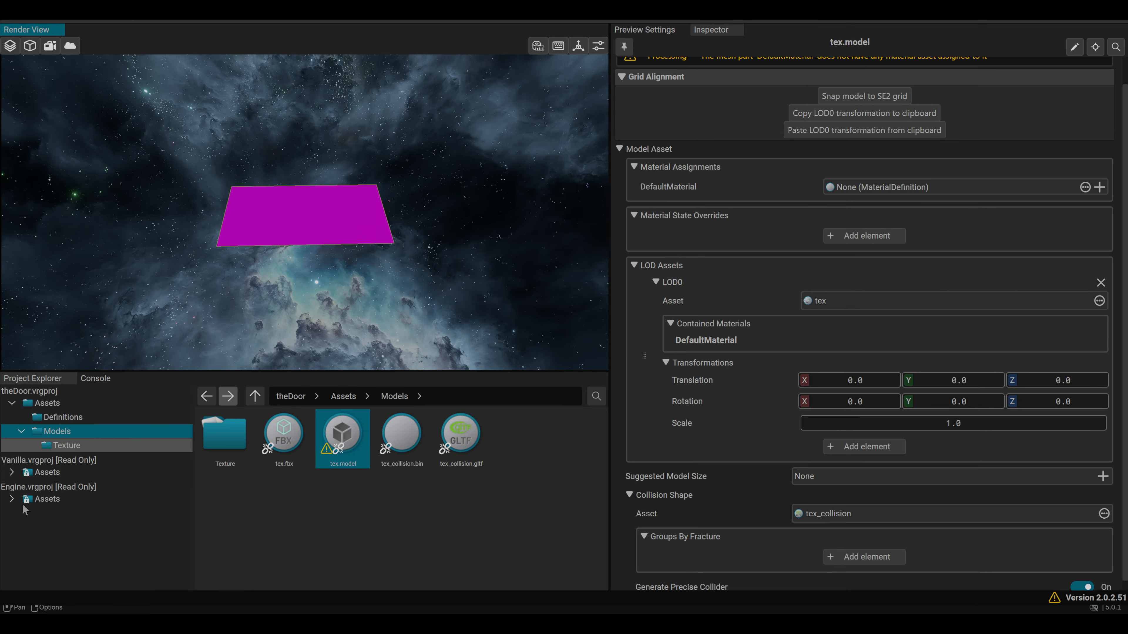
left_click(98, 418)
left_click(286, 450)
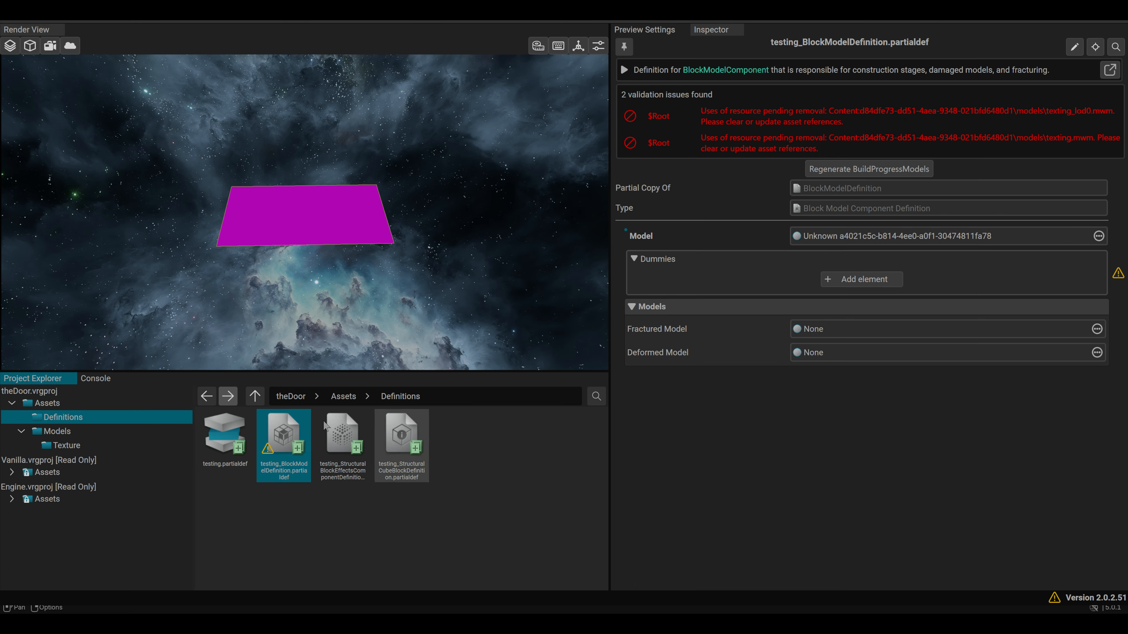
left_click(53, 431)
left_click_drag(351, 445, 880, 237)
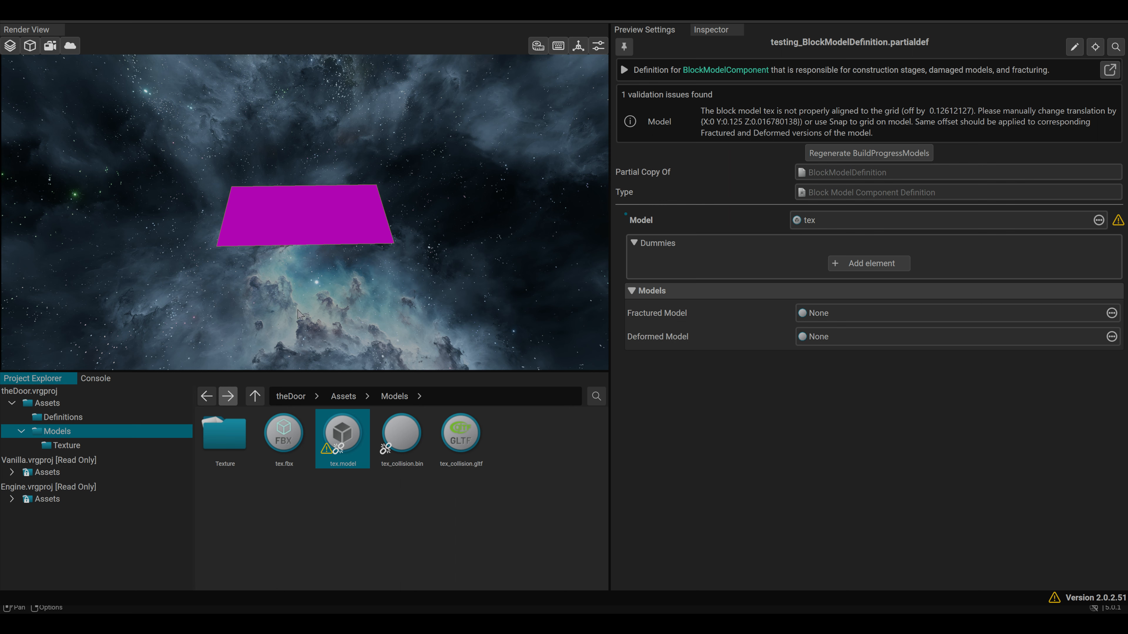
Open testing.partialdef and examine how the tex model sits inside the block's bounding box.
left_click(68, 419)
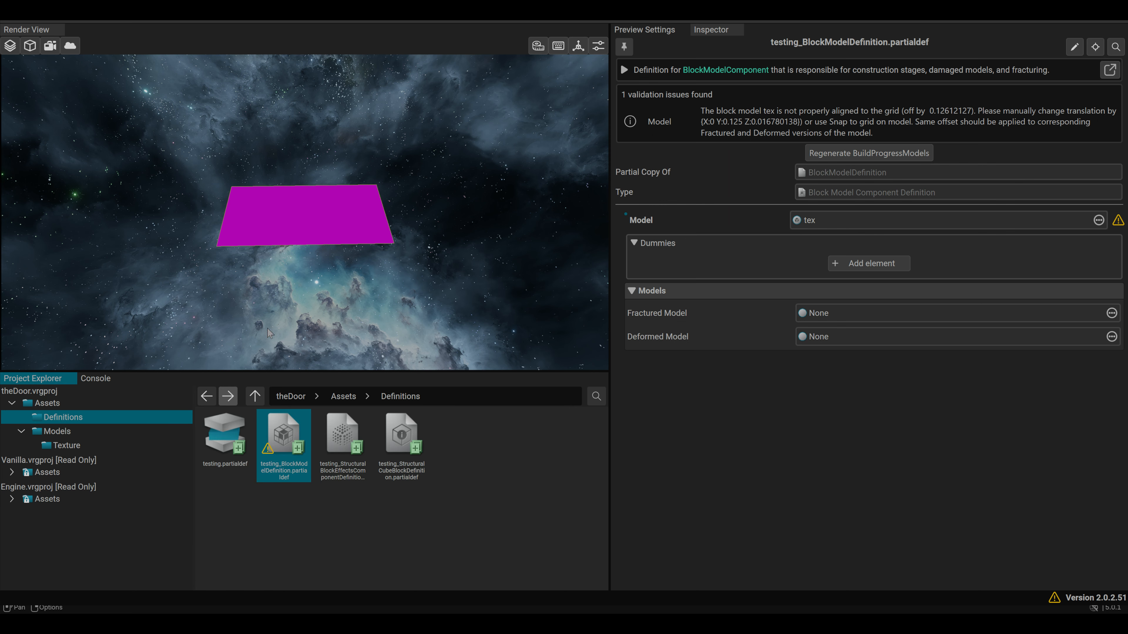
left_click(242, 429)
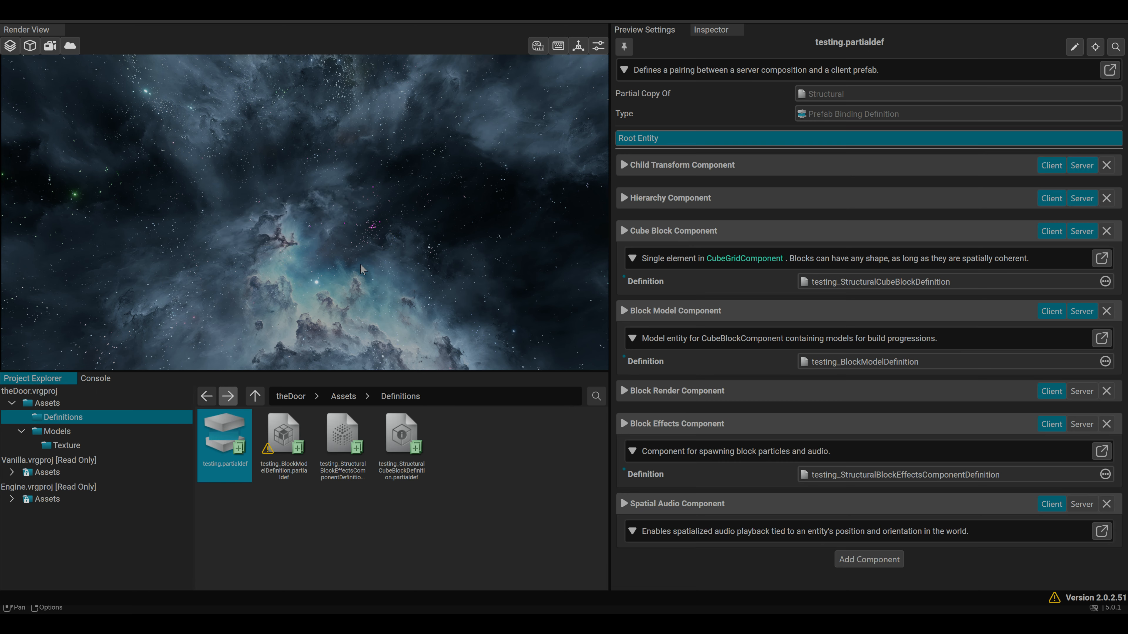
middle_click_drag(364, 265, 378, 300)
scroll(353, 227, "down", 5)
middle_click_drag(348, 262, 332, 218)
scroll(332, 218, "up", 3)
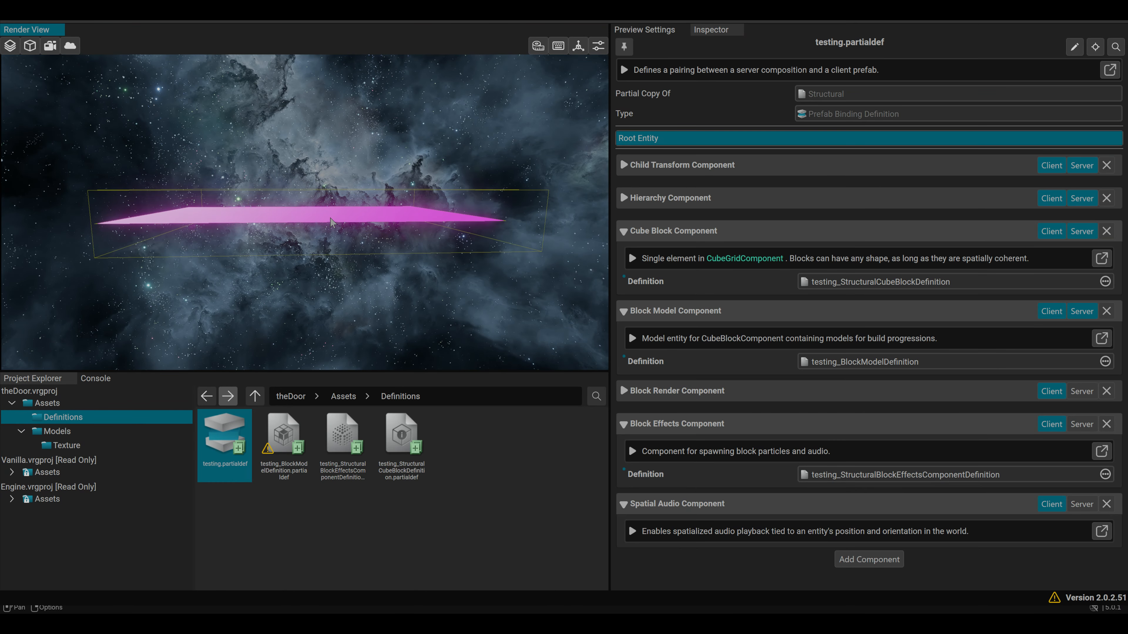
Snap tex.model to the SE2 grid and check its placement in the bounding box.
left_click(66, 445)
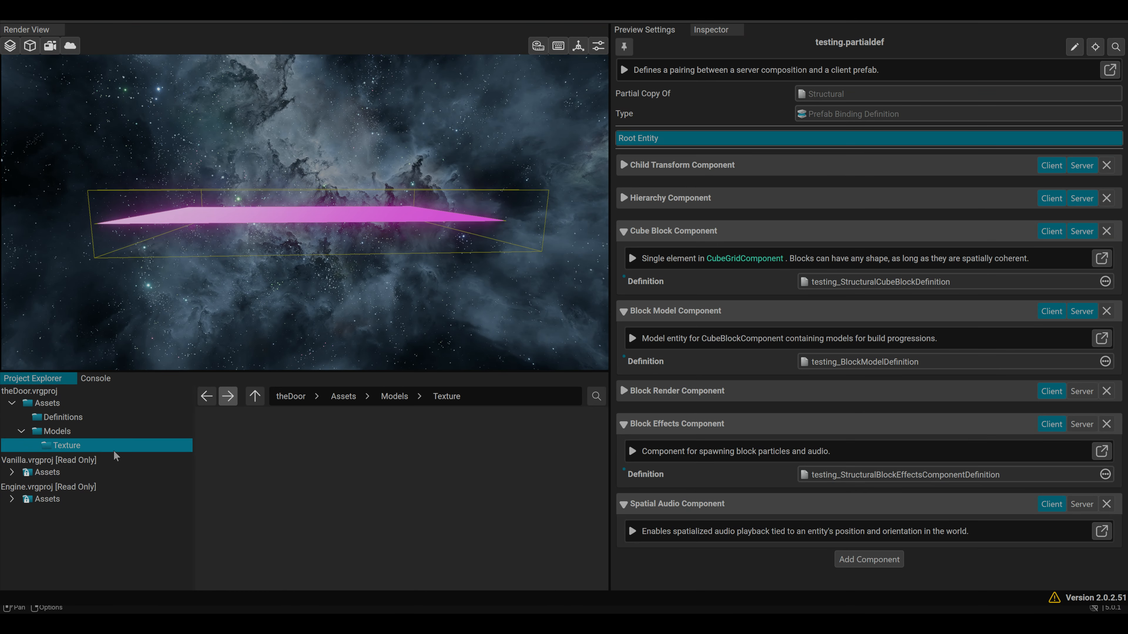
left_click(78, 431)
left_click(317, 458)
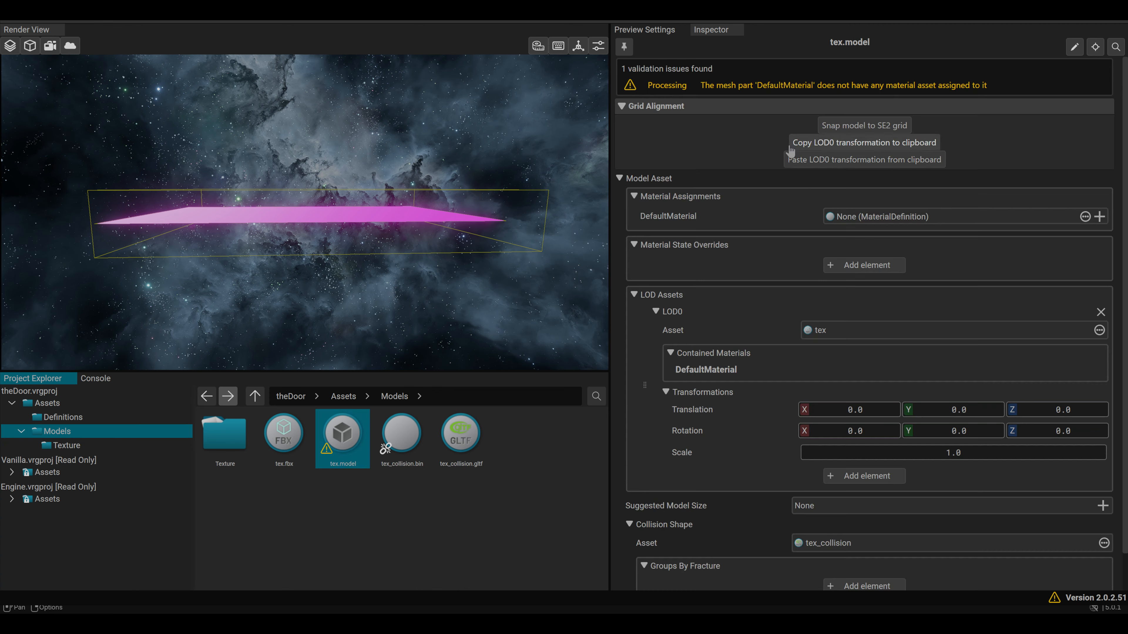
left_click(856, 129)
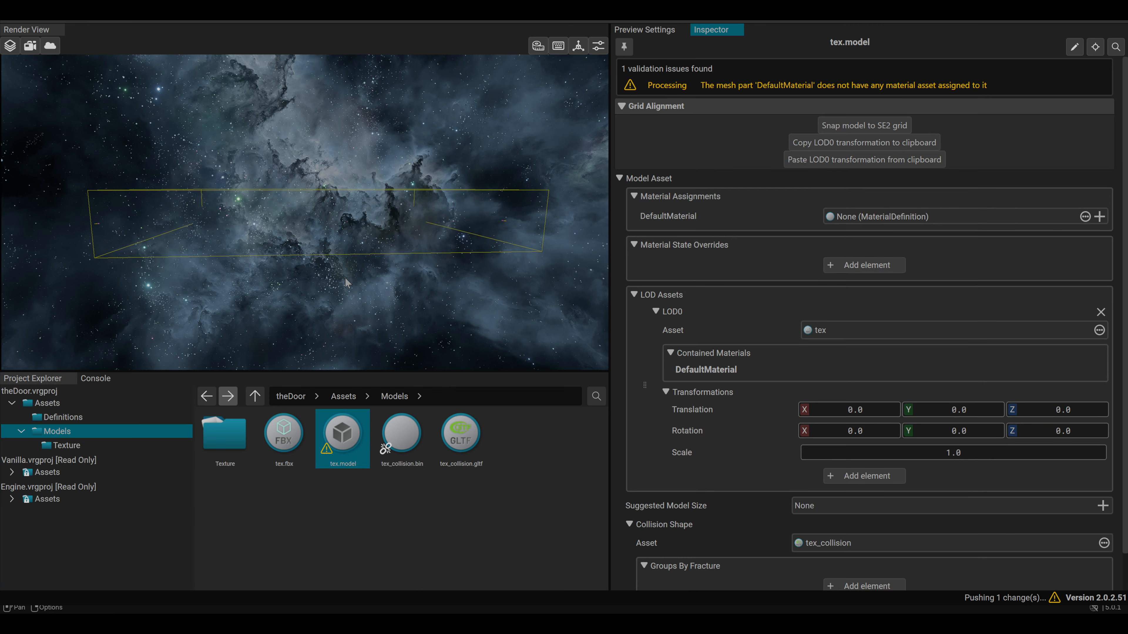
middle_click_drag(369, 286, 277, 251)
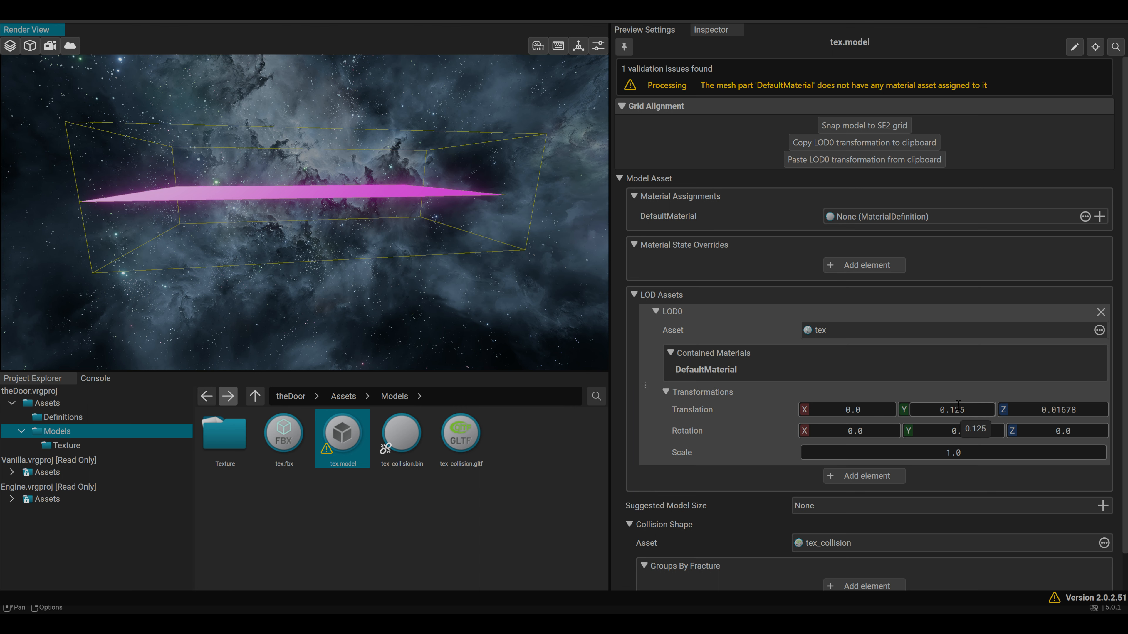
scroll(968, 411, "down", 1)
scroll(373, 263, "down", 3)
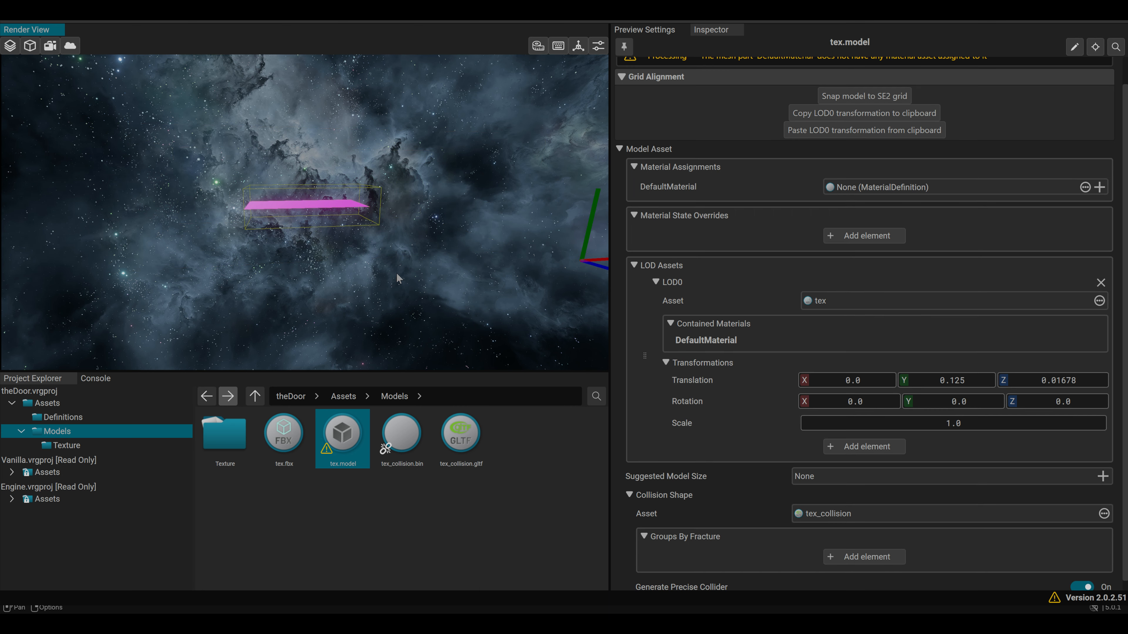
Try a Y translation of 0 for LOD0 of tex.model.
left_click(972, 381)
type("0")
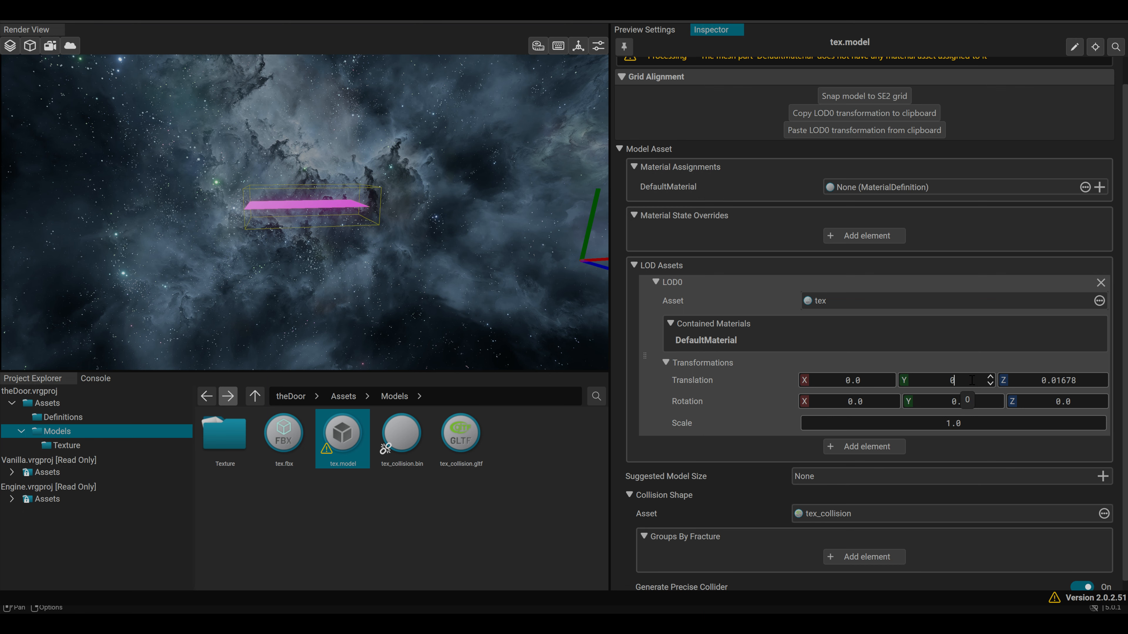
key("Return")
scroll(347, 228, "up", 1)
middle_click_drag(382, 265, 386, 261)
Try Y translations of 0.1 and 0.2 for LOD0 of tex.model.
left_click(972, 410)
type("0.1")
key("Return")
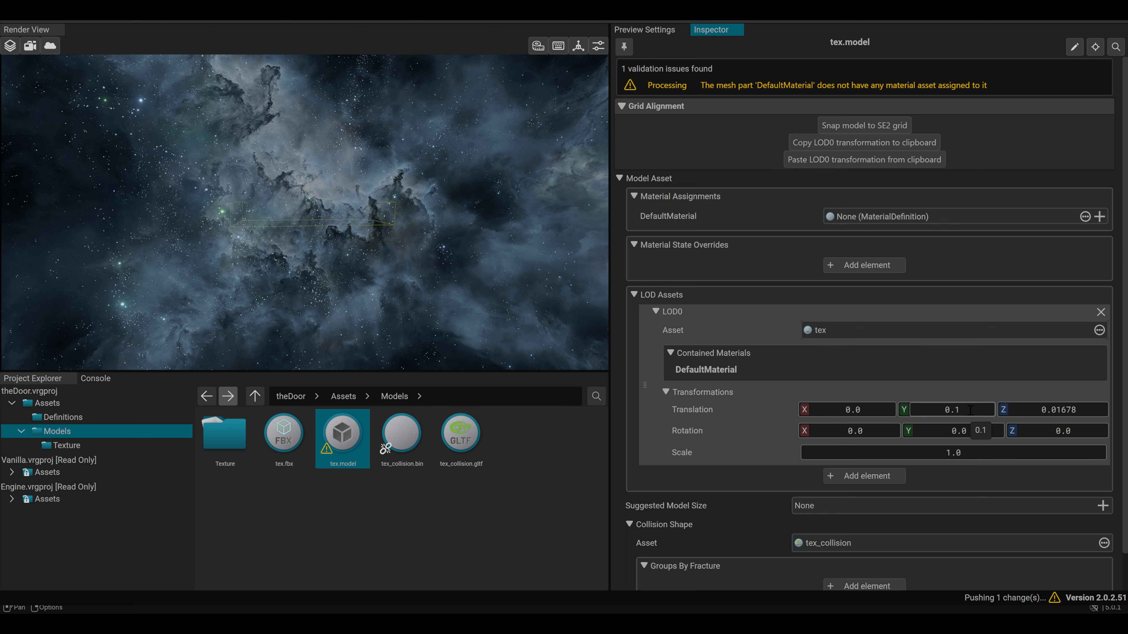
left_click(971, 410)
type("0.")
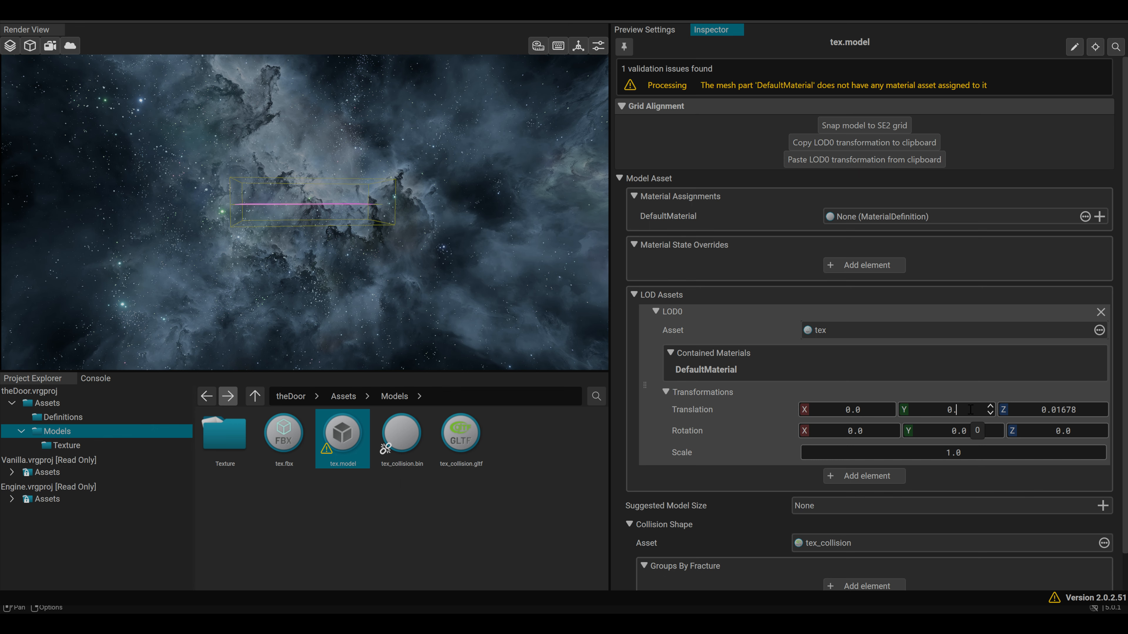
type("2")
key("Return")
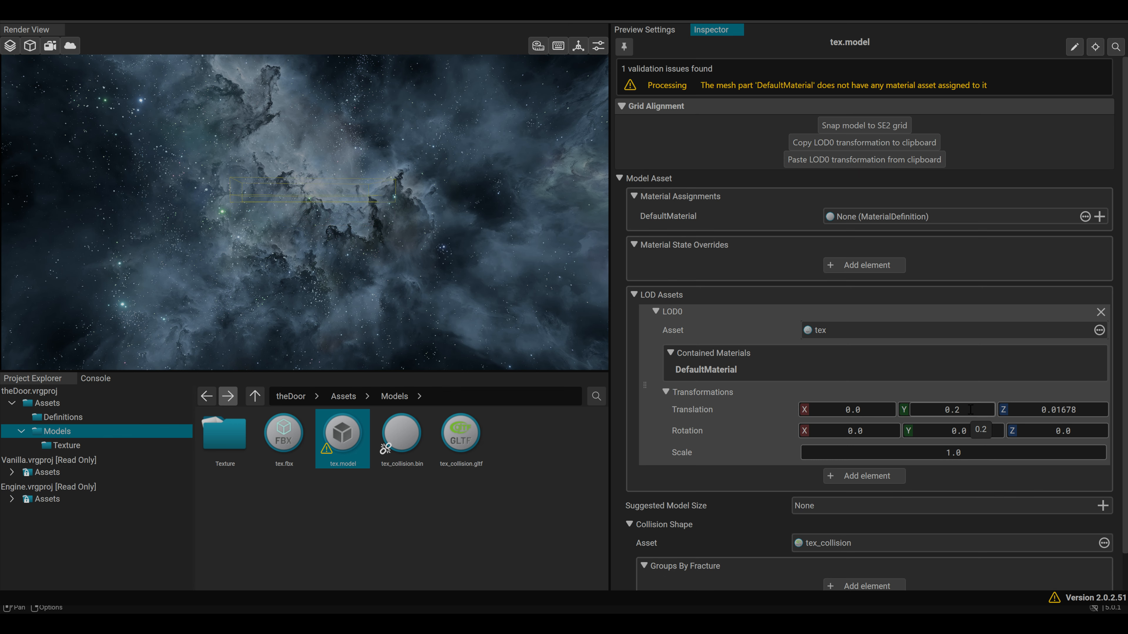
Try further Y translations for LOD0 of tex.model, including 0.18.
left_click(971, 410)
type("2")
key("Return")
left_click(972, 410)
type("0")
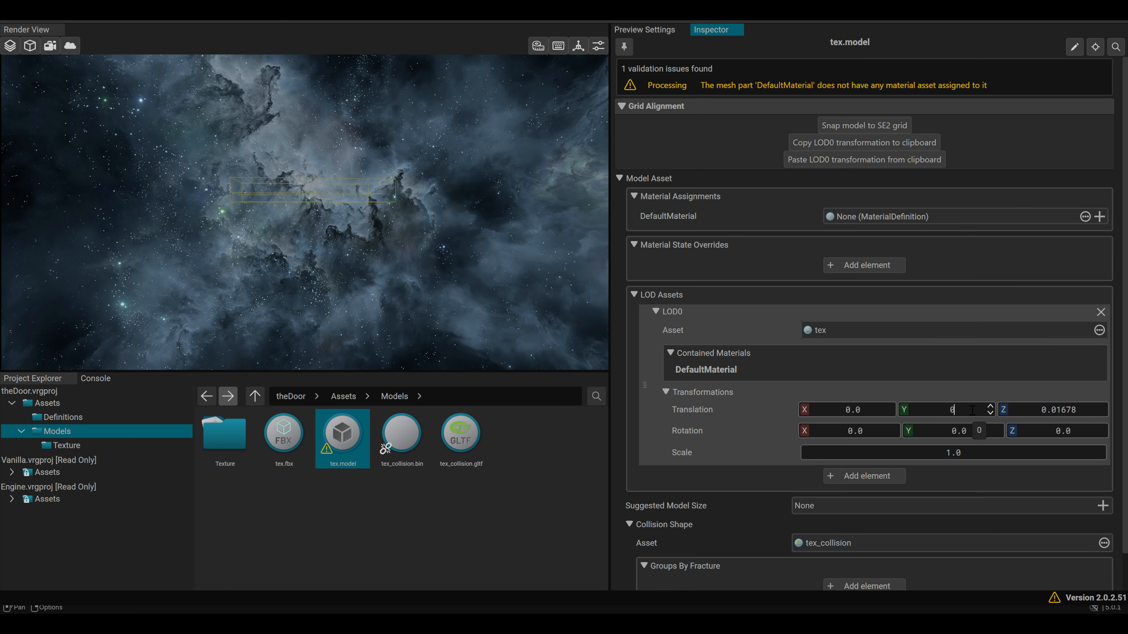
type(".18")
key("Return")
left_click(973, 410)
scroll(973, 410, "up", 1)
type("7")
key("Return")
Set the LOD0 Y translation of tex.model to 0.125.
left_click(966, 409)
left_click(965, 410)
key("BackSpace")
type("25")
key("Return")
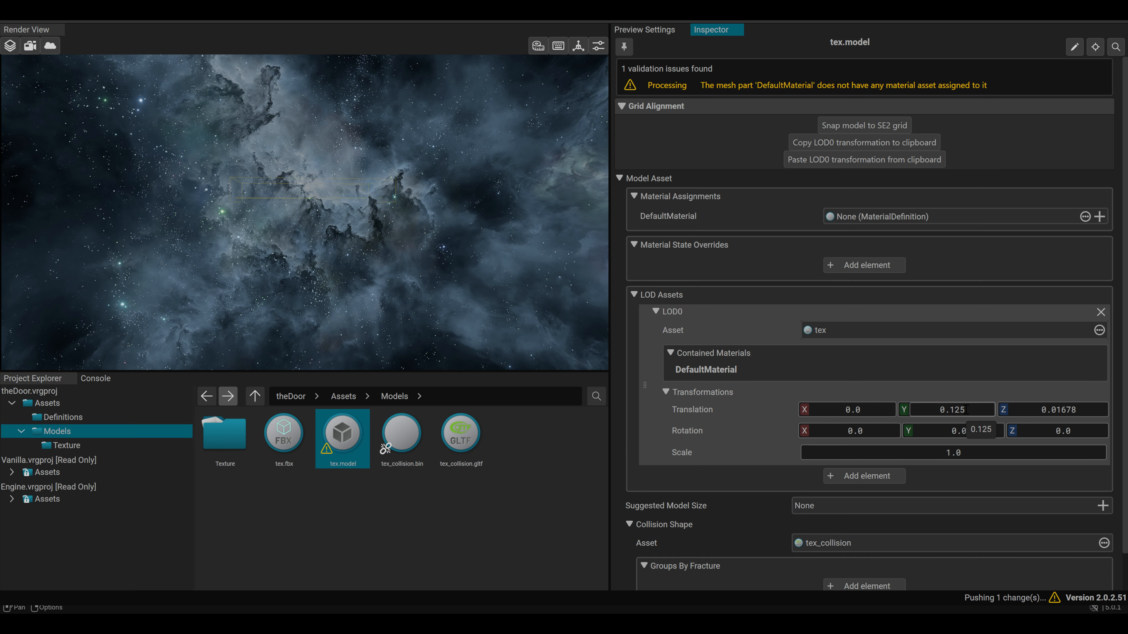
Try a Y translation of 0.13 for LOD0 of tex.model and check the plane against its bounding box.
left_click(981, 415)
key("Left")
key("Right")
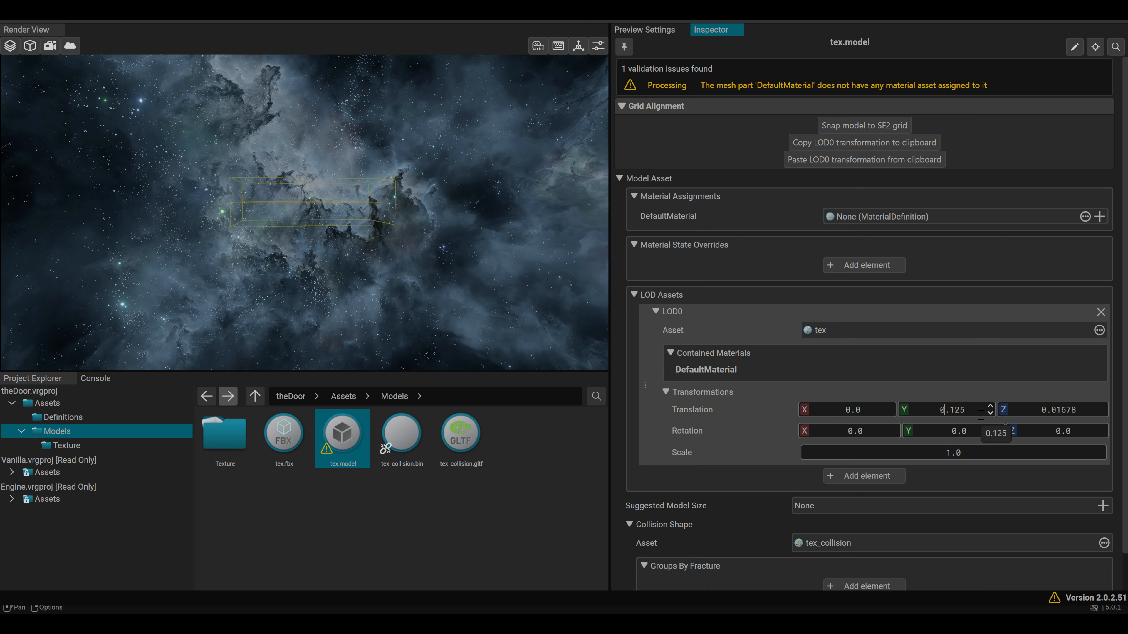
key("Right")
key("BackSpace")
key("BackSpace")
type("3")
key("Return")
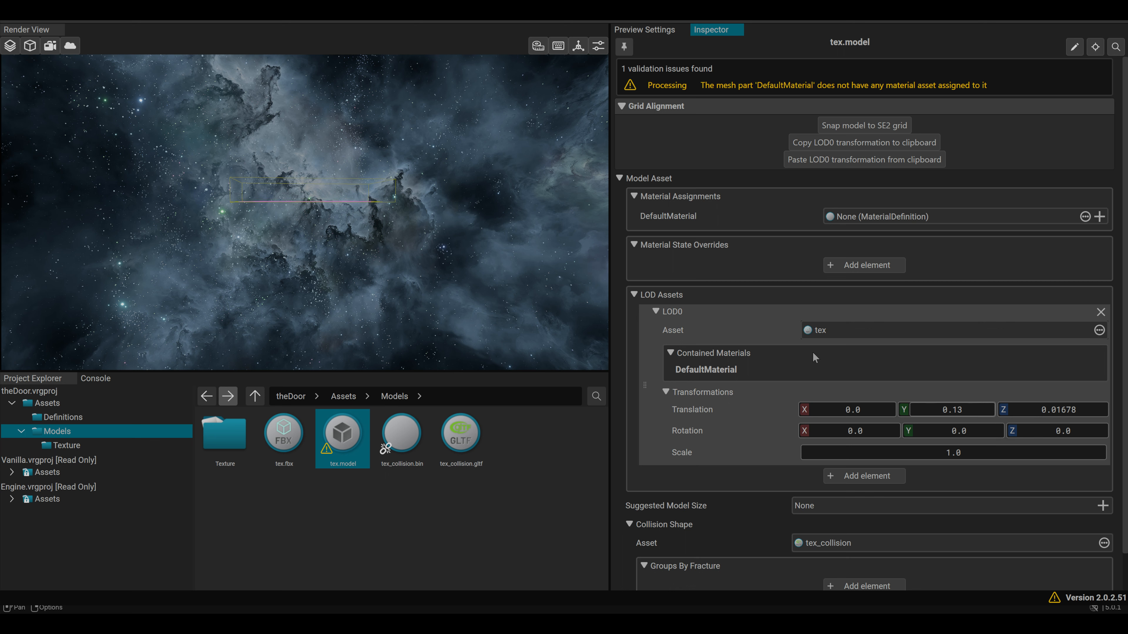
scroll(284, 180, "up", 2)
mouse_move(299, 201)
middle_mouse_down()
mouse_move(300, 217)
mouse_move(296, 206)
middle_mouse_up()
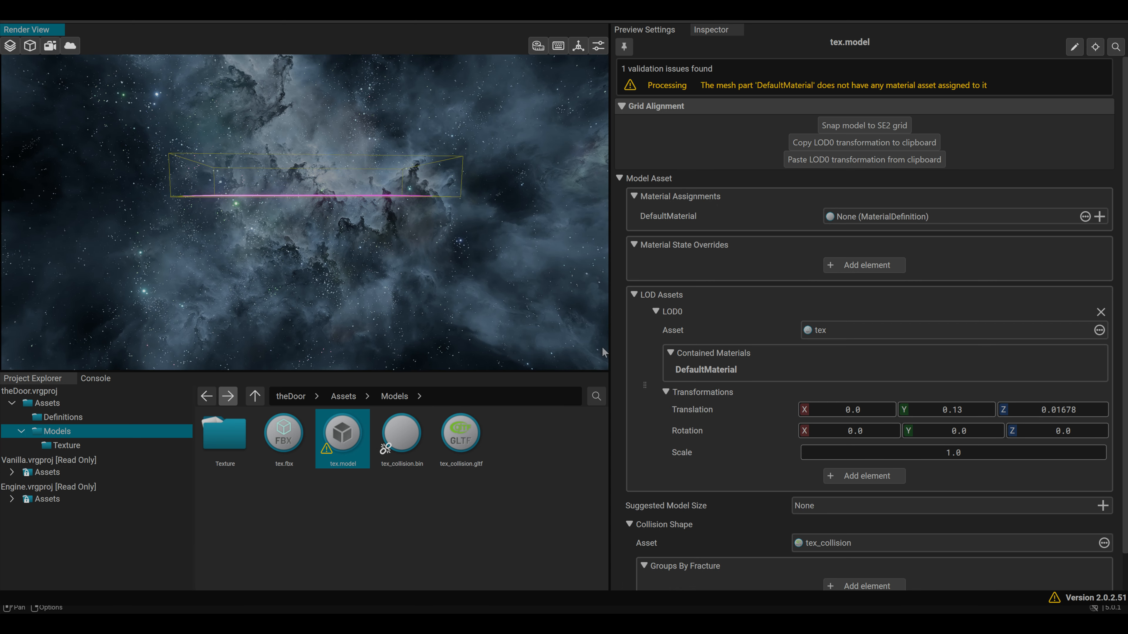
Set the LOD0 Y translation of tex.model to 0.135.
left_click(966, 412)
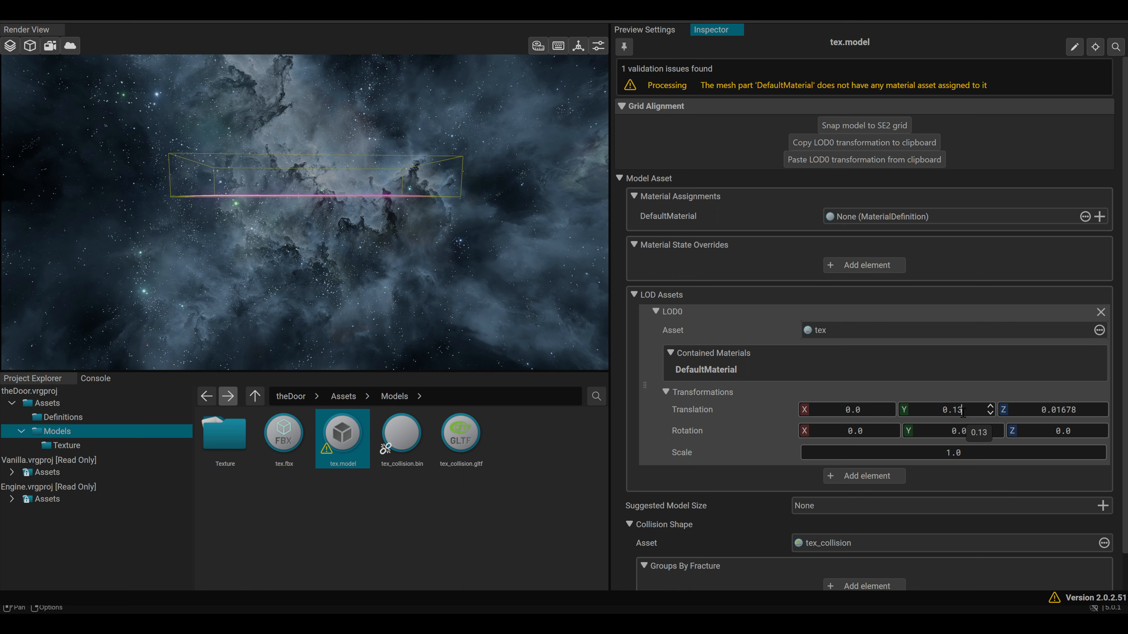
type("5")
key("Return")
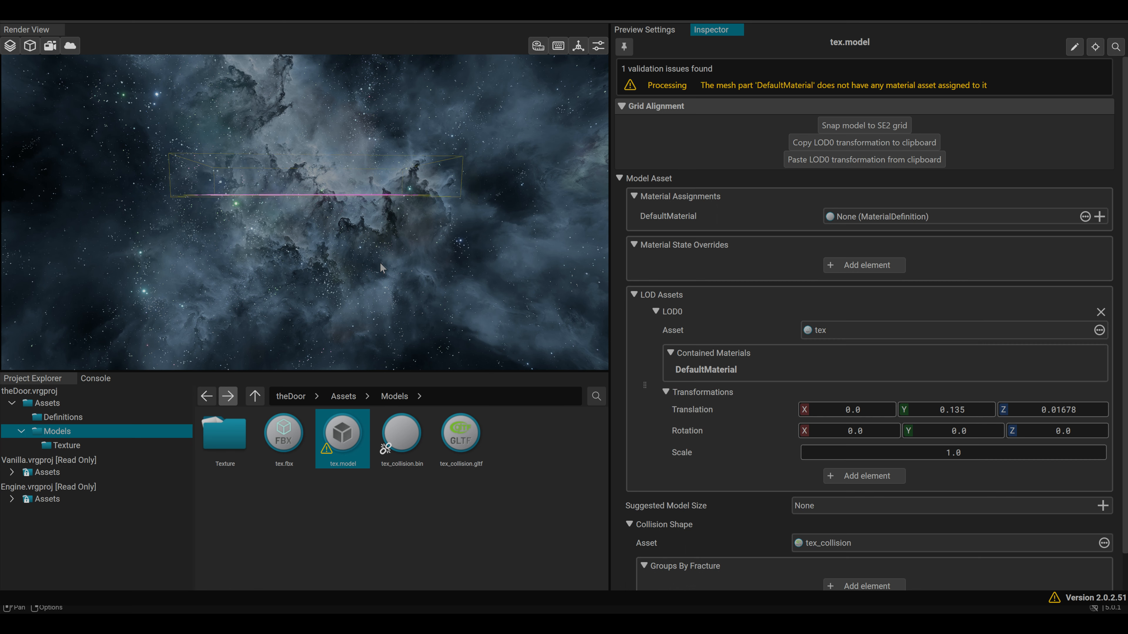
Enable the MountPoints debug draw for testing.partialdef in the Definitions folder.
left_click(63, 417)
left_click(227, 441)
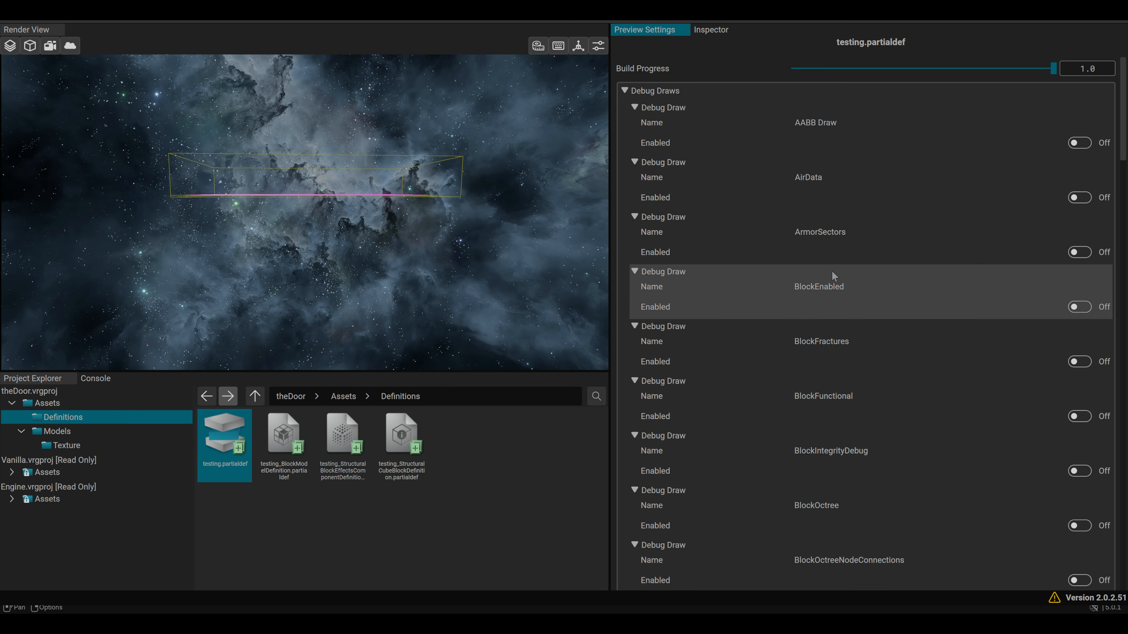
scroll(834, 276, "down", 18)
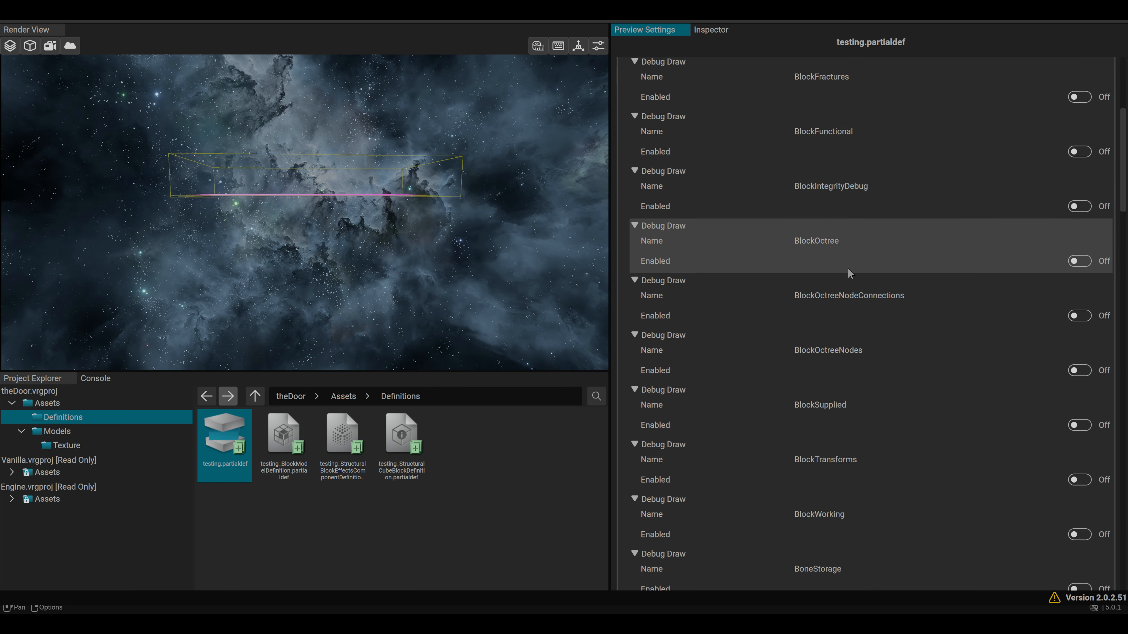
scroll(849, 334, "down", 5)
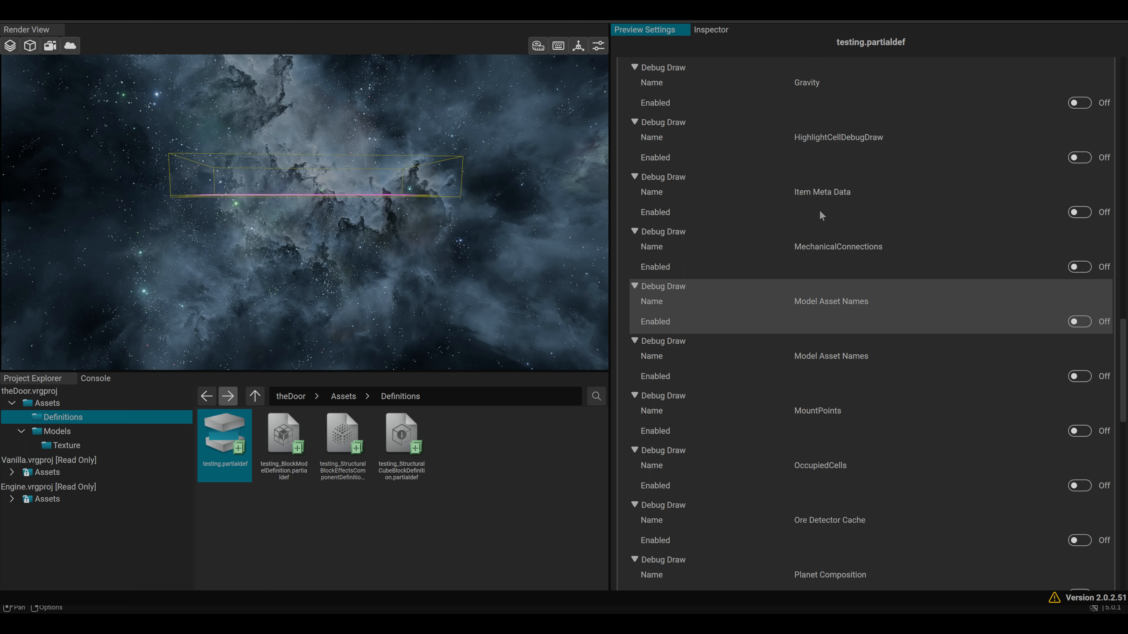
left_click(1081, 431)
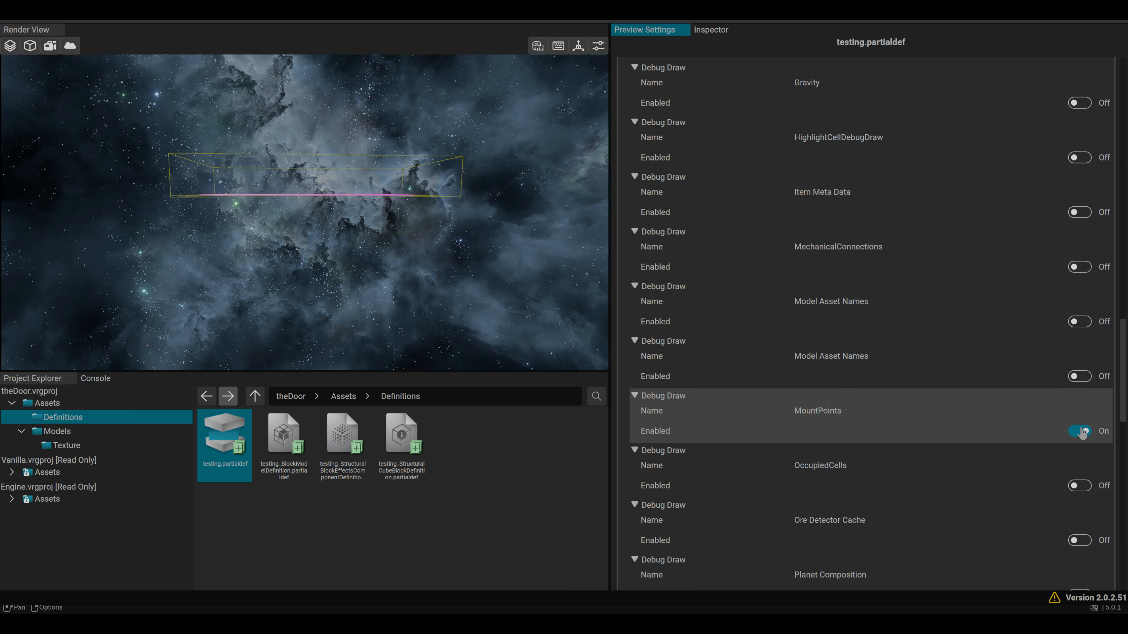
Examine the block's mount point faces and the plane's placement within the bounding box from several angles.
middle_click_drag(312, 247, 333, 189)
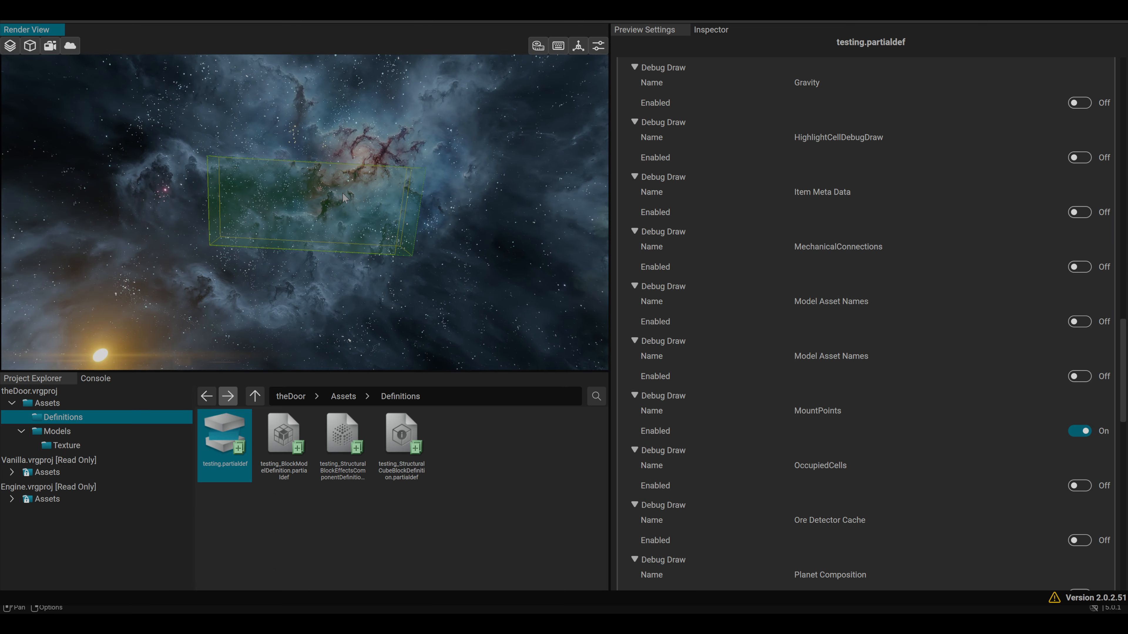
middle_click_drag(376, 239, 389, 310)
scroll(342, 194, "up", 3)
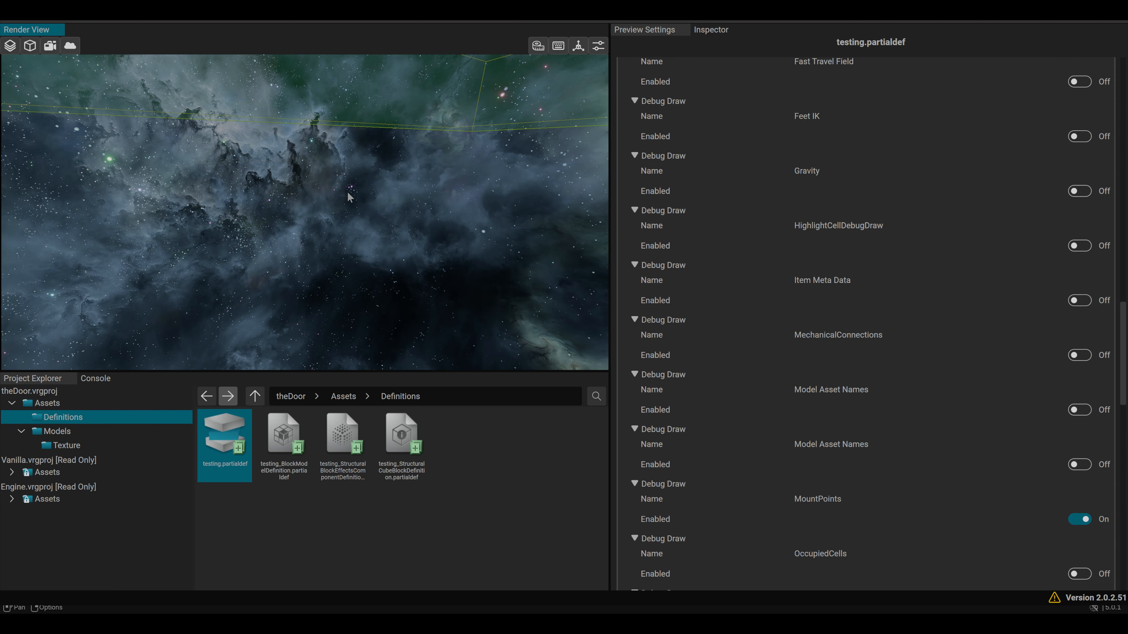
scroll(357, 185, "down", 1)
mouse_move(358, 186)
middle_mouse_down()
mouse_move(390, 179)
mouse_move(358, 245)
middle_mouse_up()
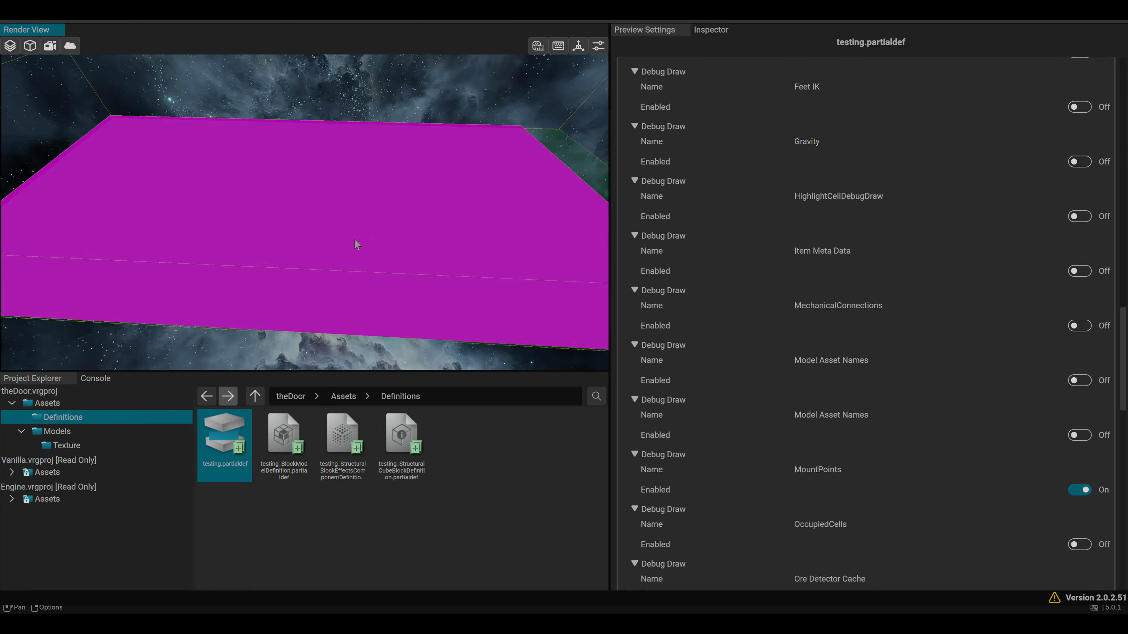
scroll(352, 235, "down", 2)
middle_click_drag(431, 197, 429, 205)
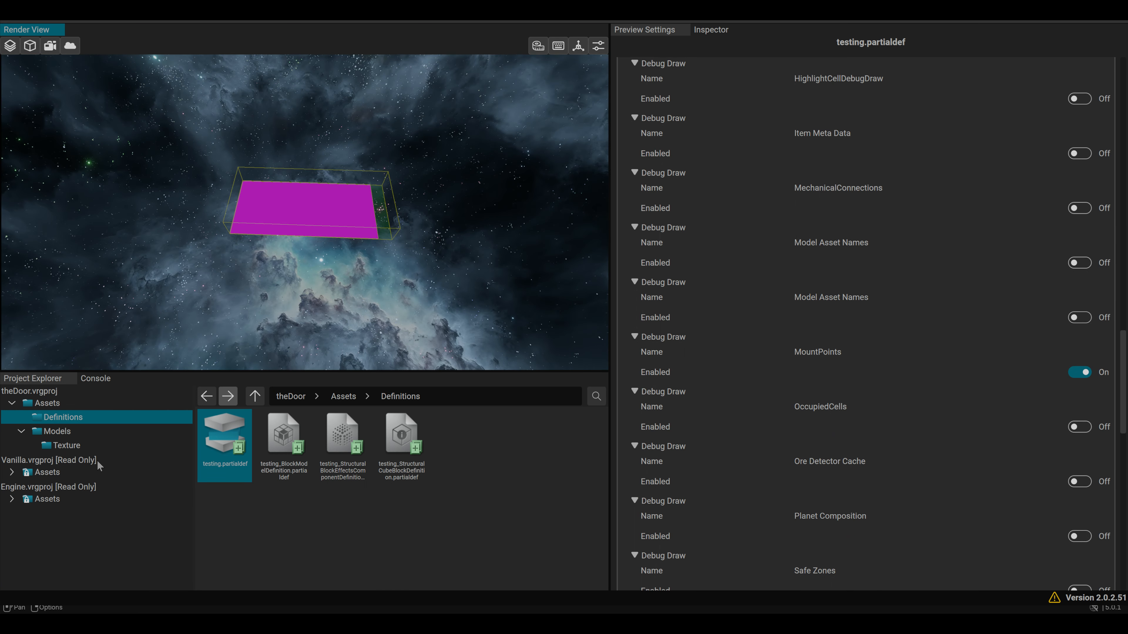
Import the existing text PNG from Downloads into the Models/Texture folder.
left_click(67, 447)
left_click(57, 431)
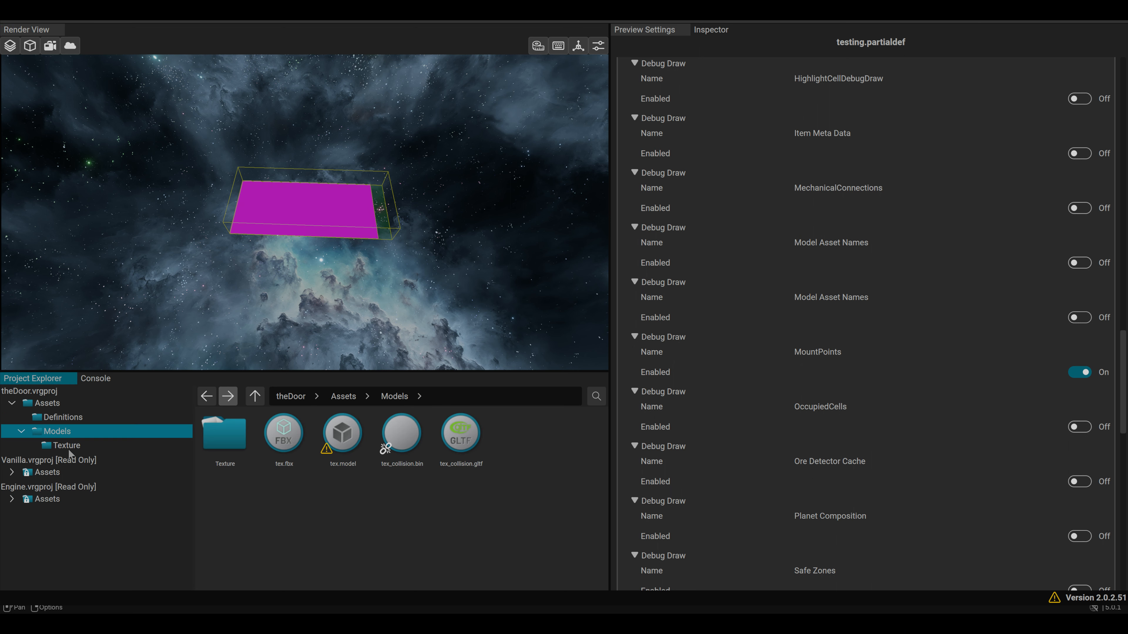
double_click(235, 436)
right_click(222, 497)
mouse_move(255, 593)
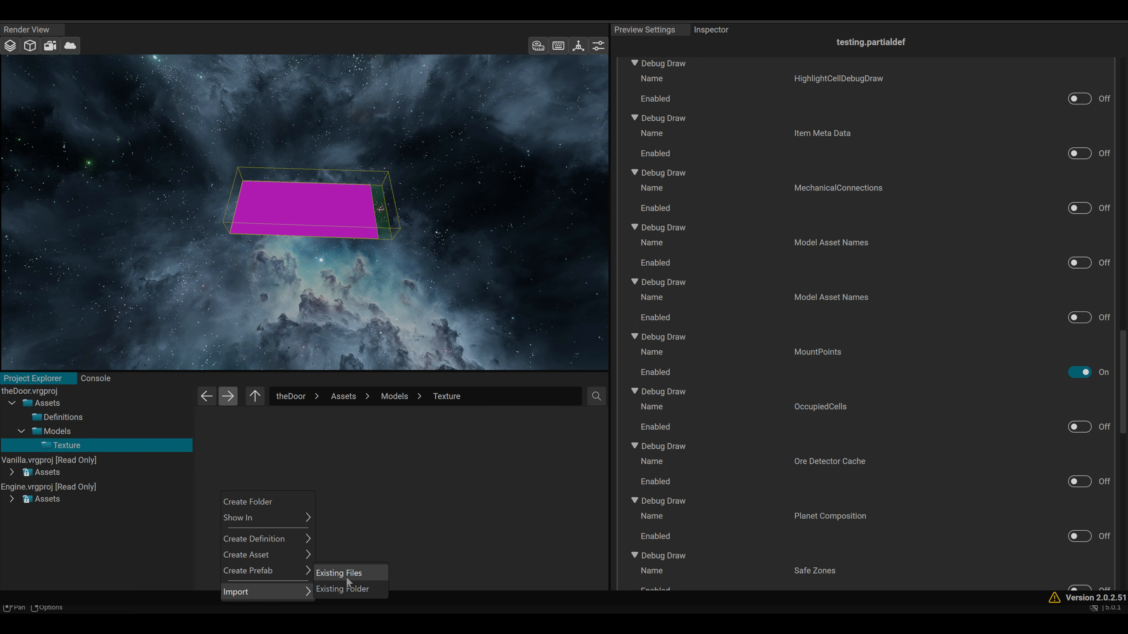
left_click(347, 577)
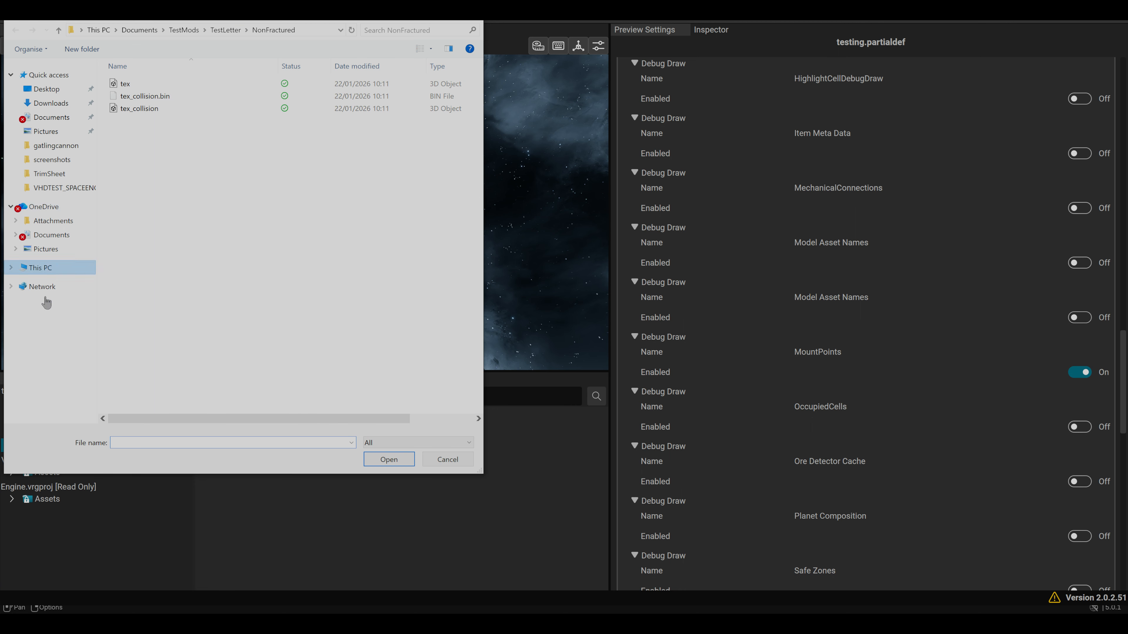
left_click(50, 104)
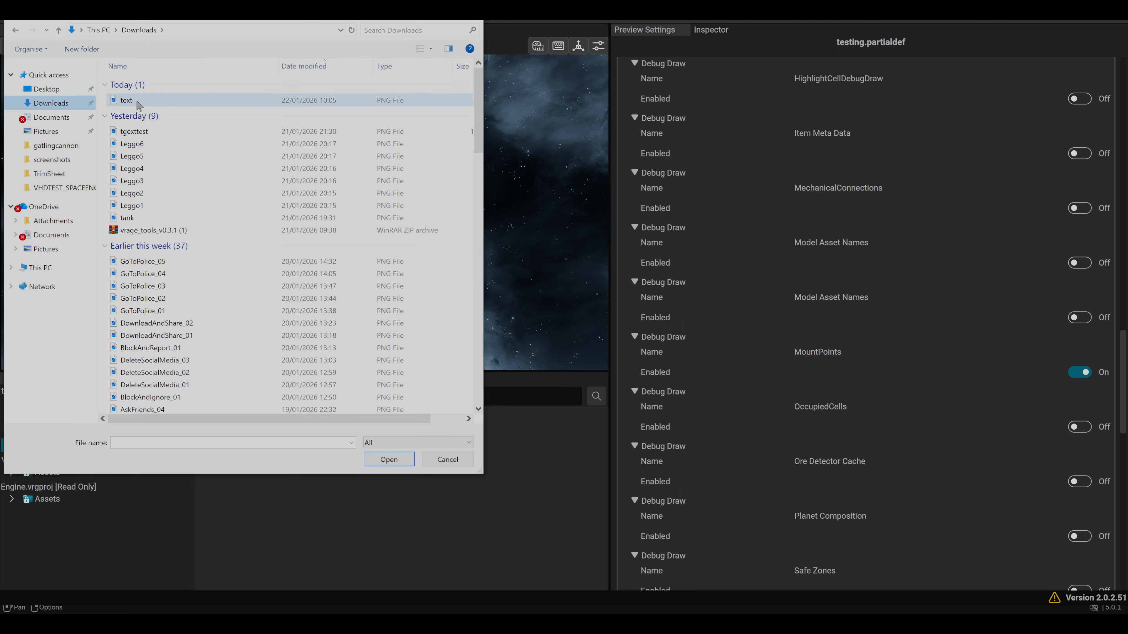
double_click(128, 100)
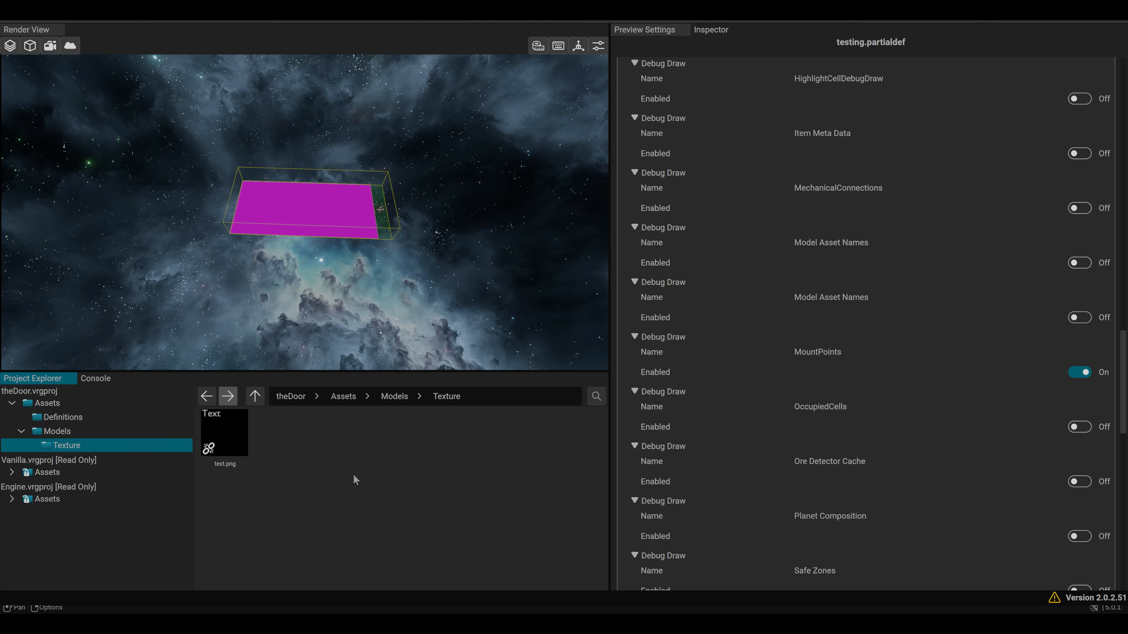
Create a PBRParallaxAlphaCutout material in the Texture folder and name it tex.def.
right_click(330, 456)
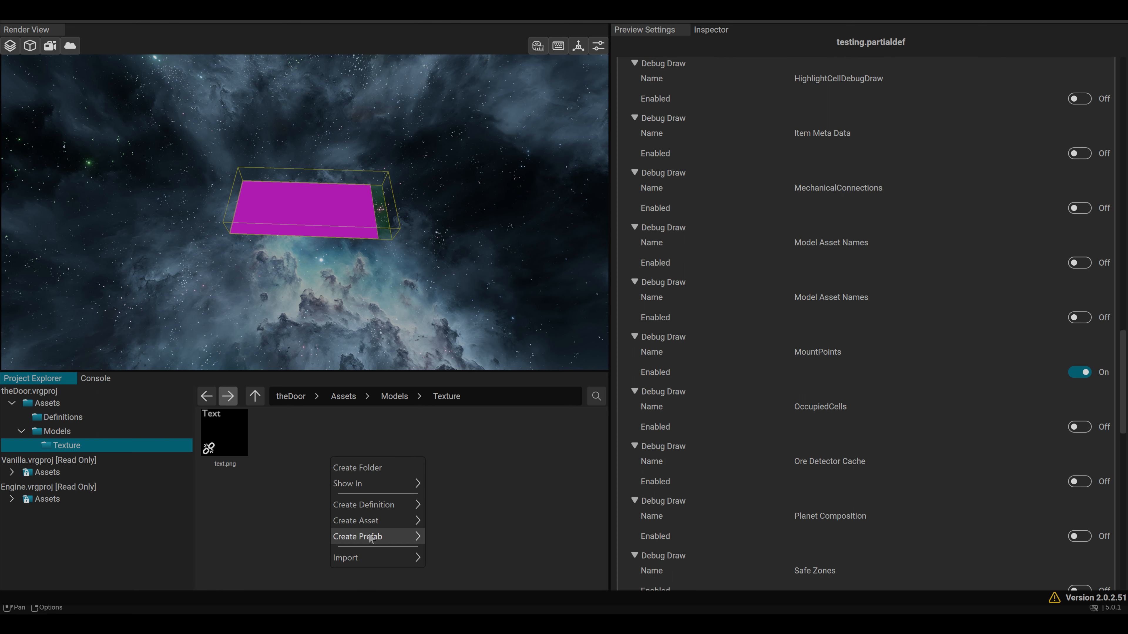
mouse_move(371, 525)
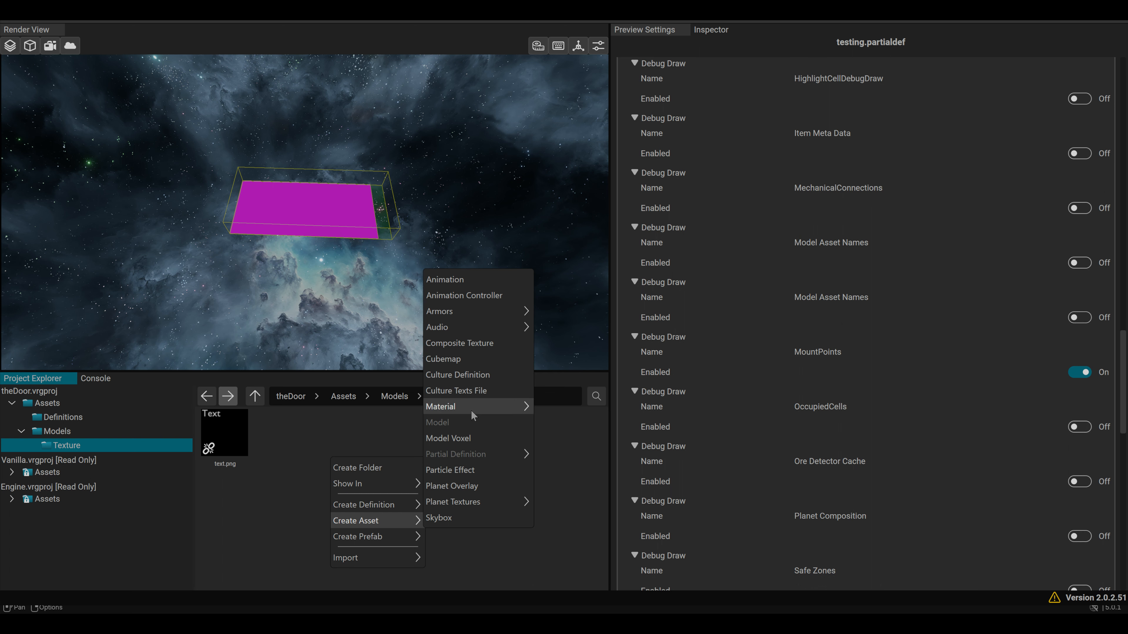
mouse_move(473, 413)
scroll(675, 400, "down", 3)
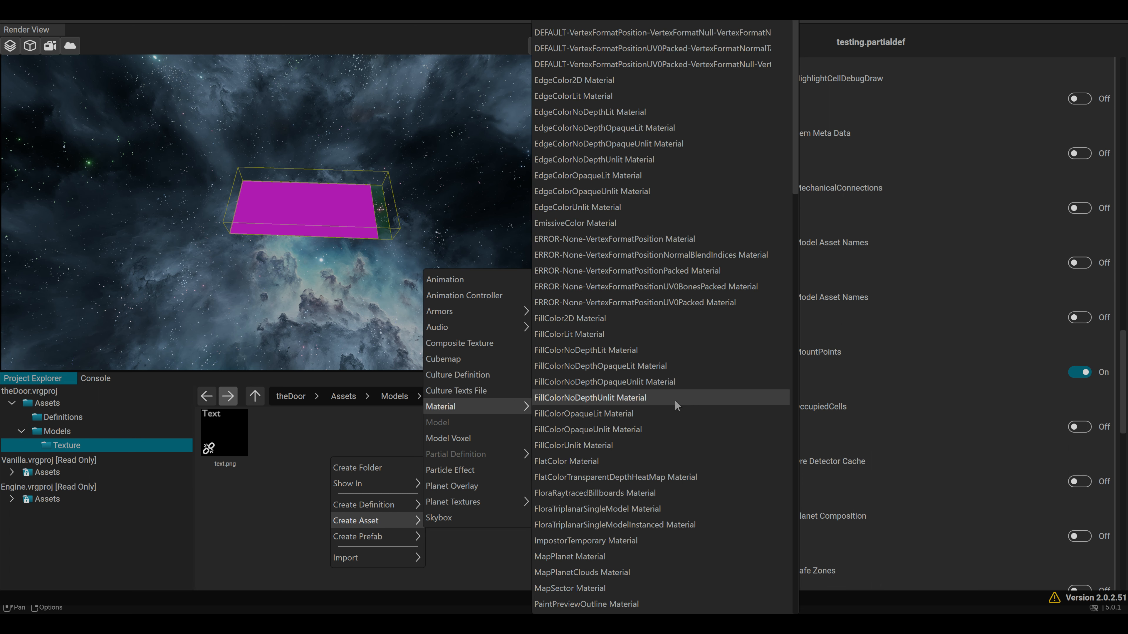
scroll(674, 406, "down", 3)
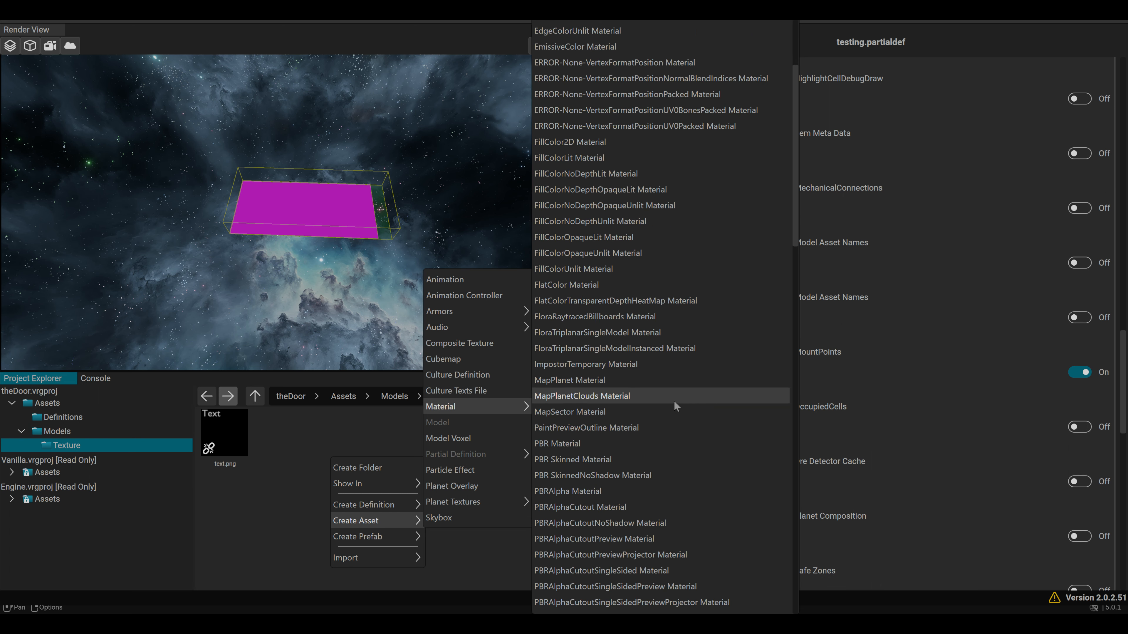
scroll(674, 405, "down", 4)
scroll(674, 404, "down", 5)
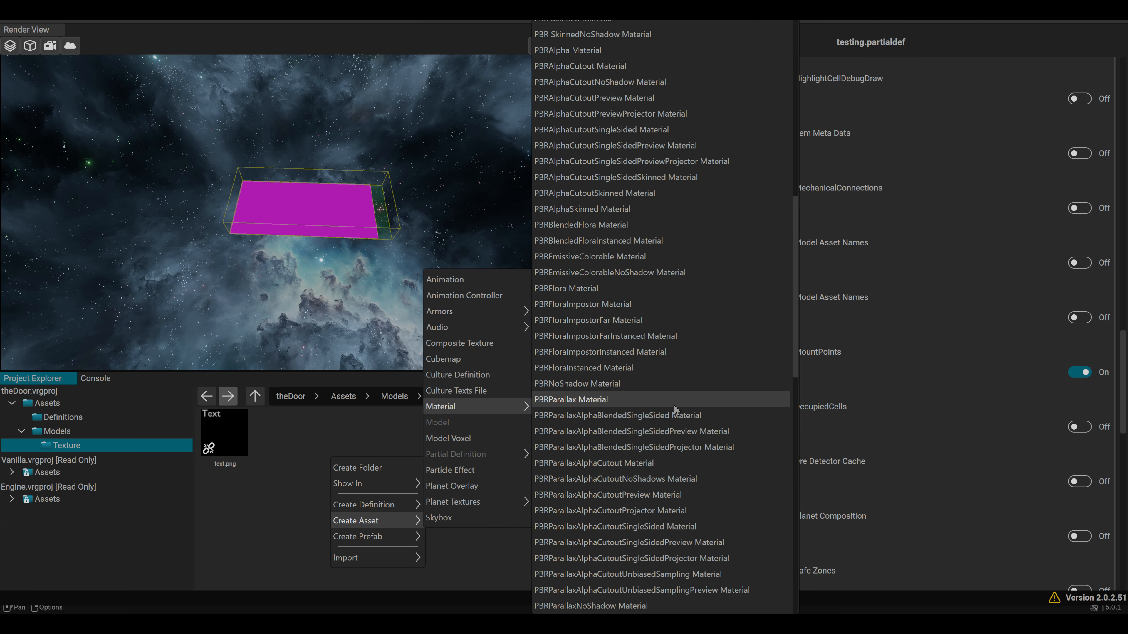
left_click(610, 464)
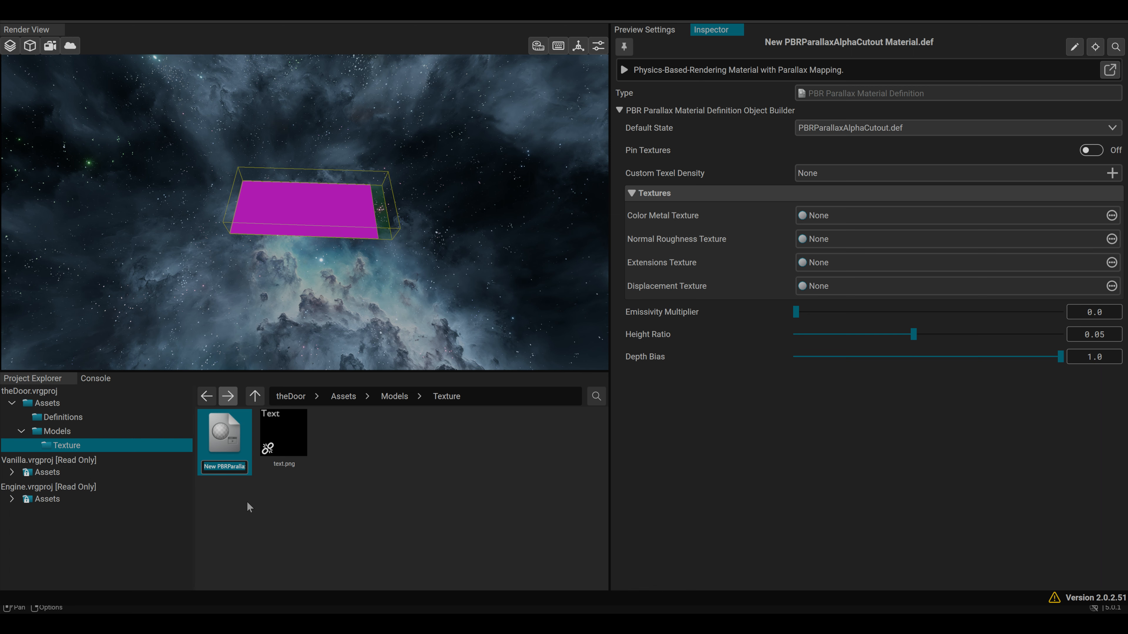
type("tex.def")
key("Return")
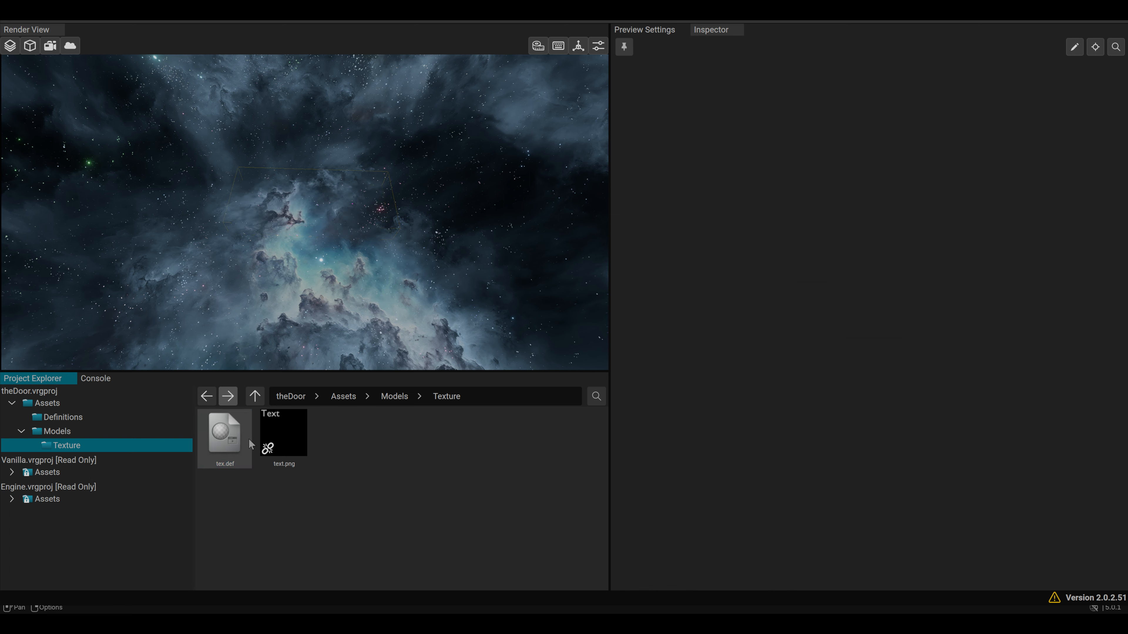
Open the new tex.def material to view its texture and parallax settings.
left_click(247, 445)
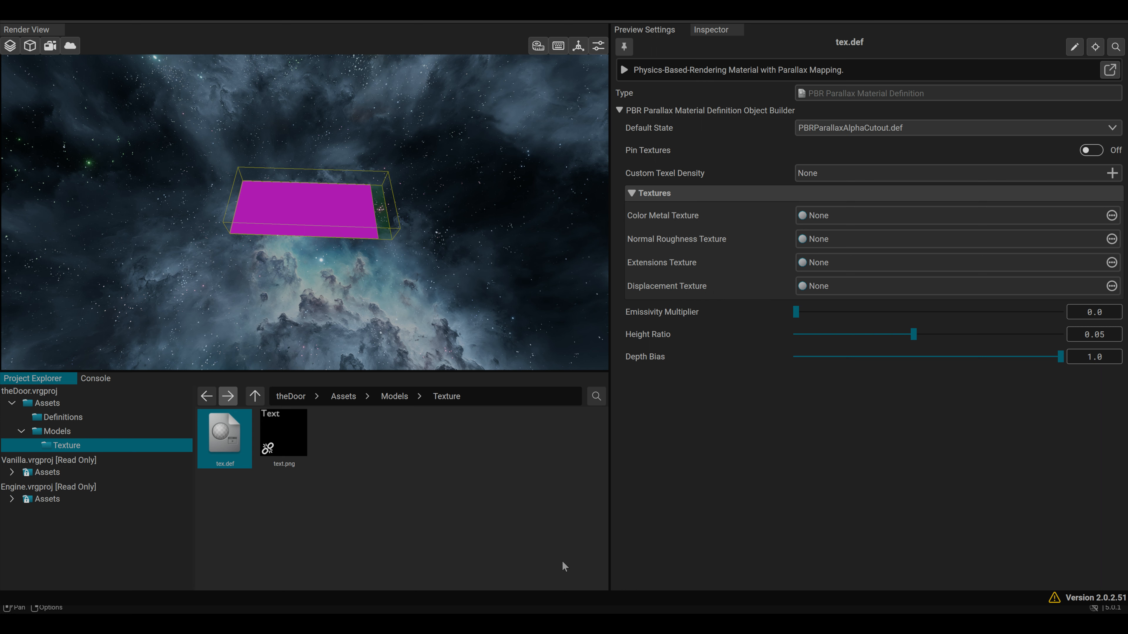
left_click(483, 524)
left_click(224, 435)
Assign PaintedMetalColorable to the DefaultMaterial of tex.model and check the plane's surface in the render view.
left_click(57, 432)
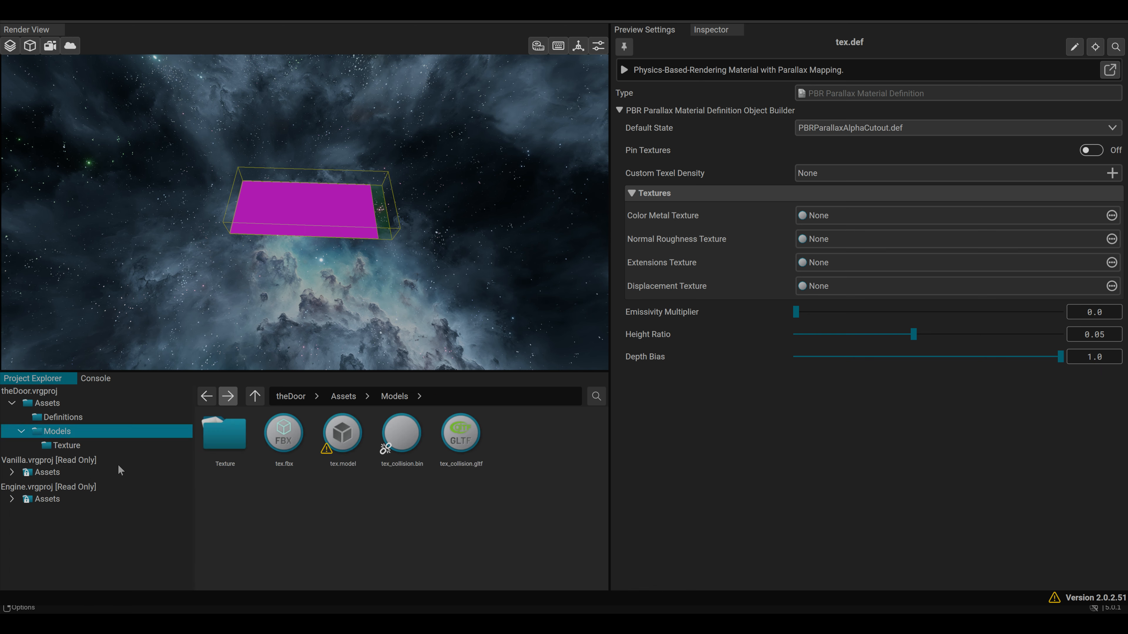
left_click(334, 442)
left_click(1008, 229)
type("painted")
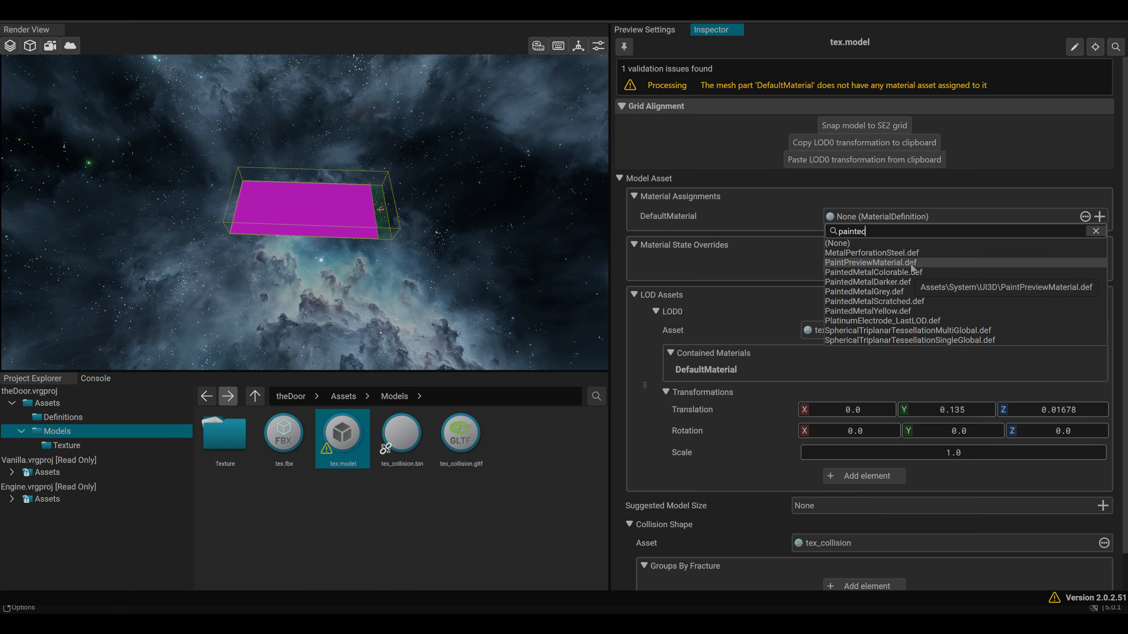
left_click(906, 272)
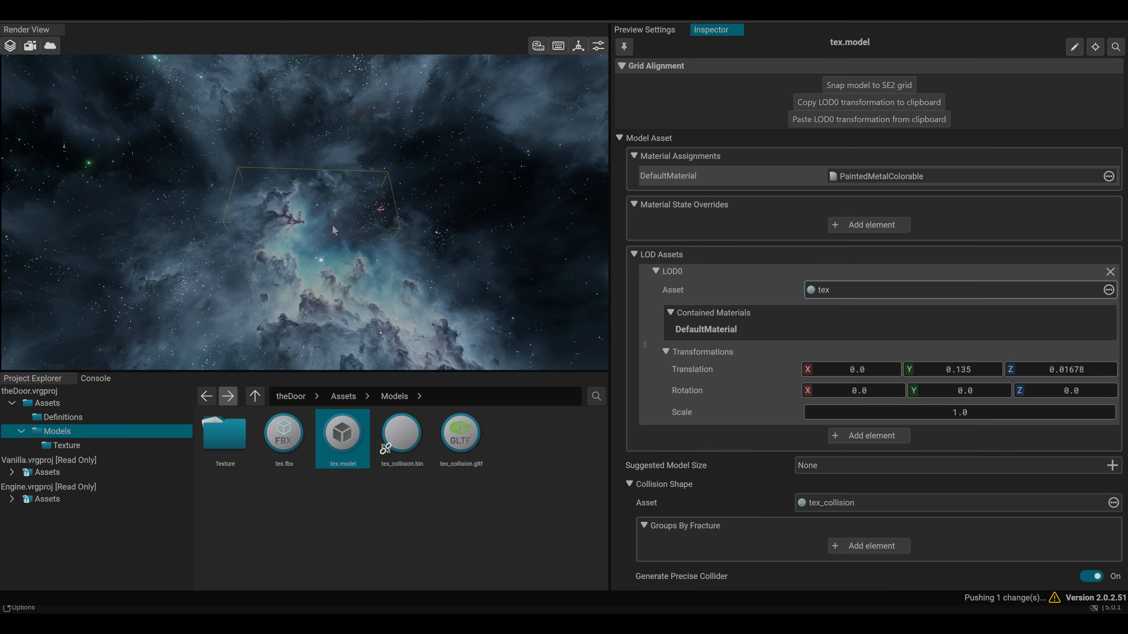
scroll(329, 225, "up", 5)
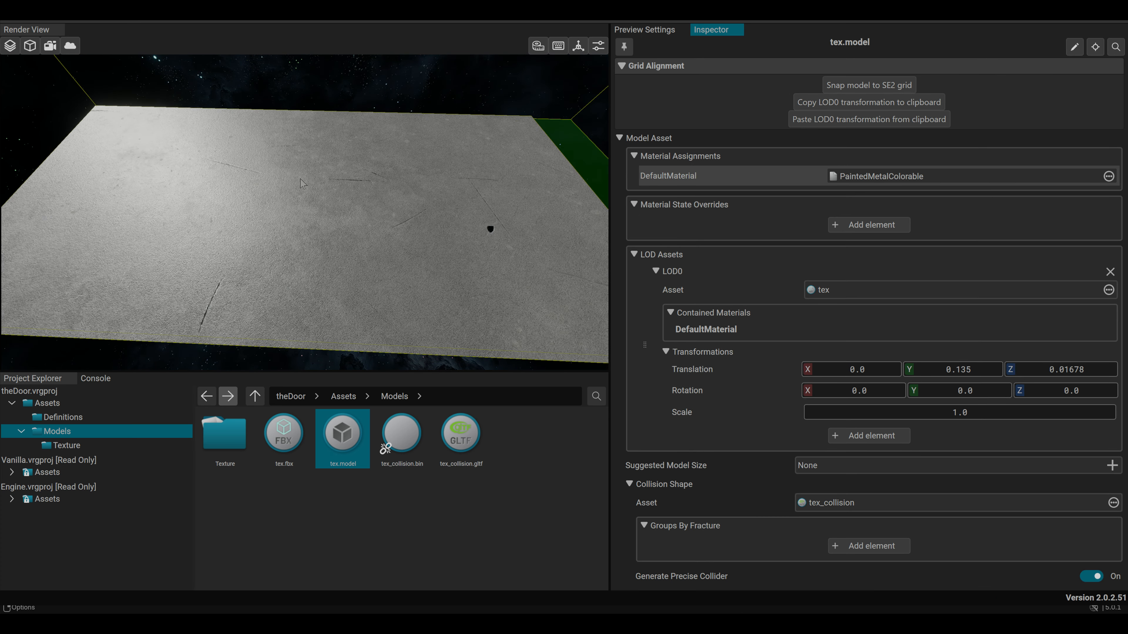
scroll(345, 248, "down", 3)
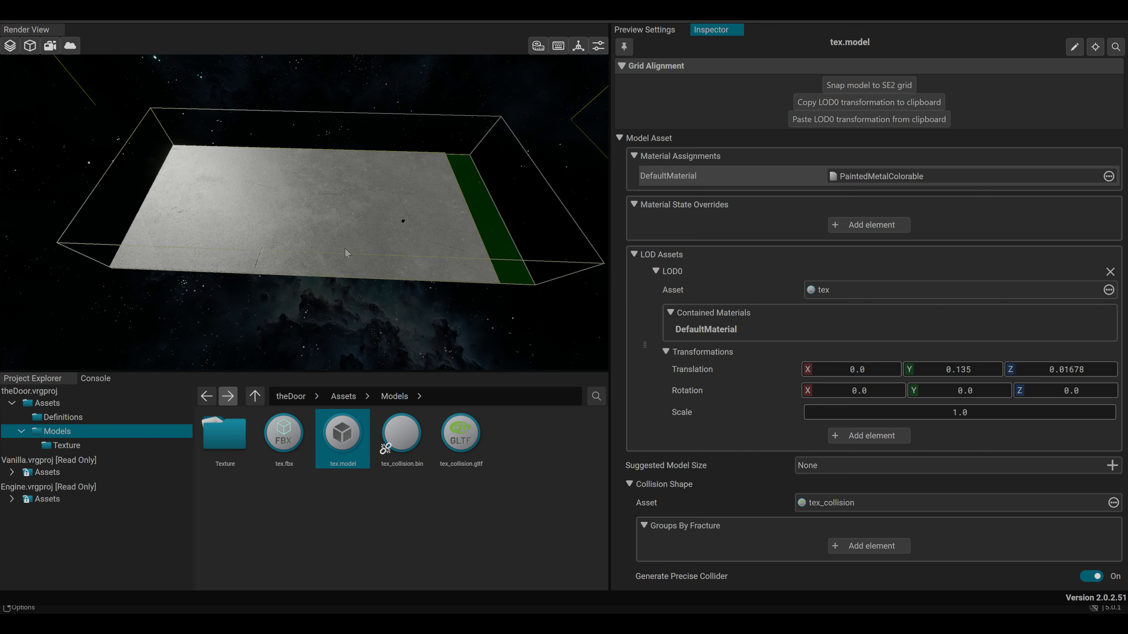
middle_click_drag(269, 223, 304, 255)
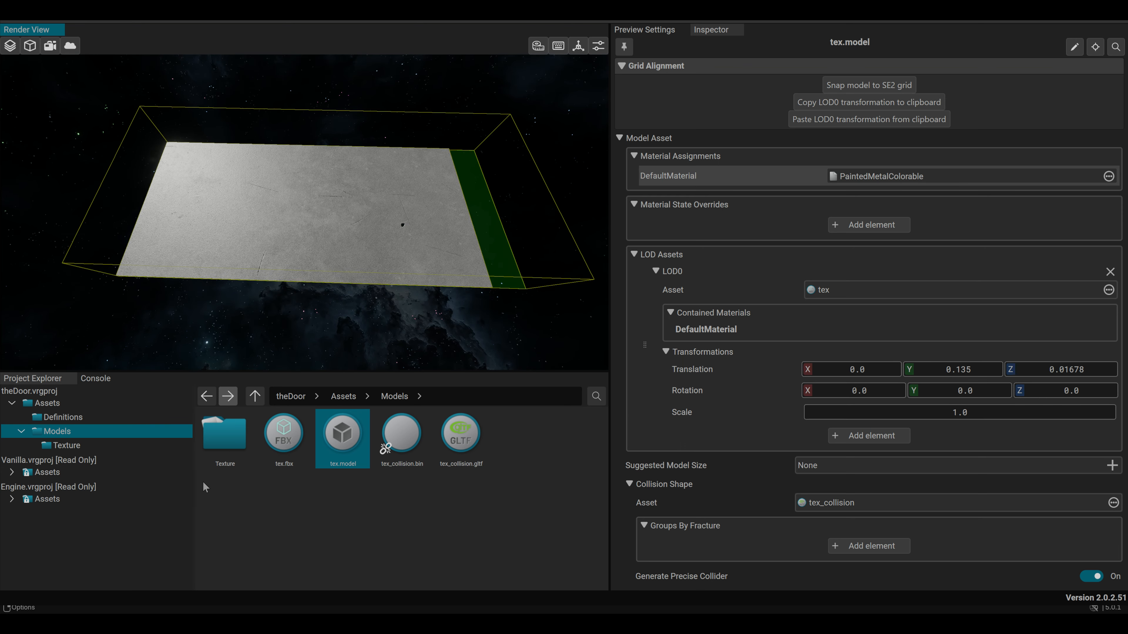
Reopen tex.def in the Texture folder and examine its Color Metal Texture slot.
left_click(97, 444)
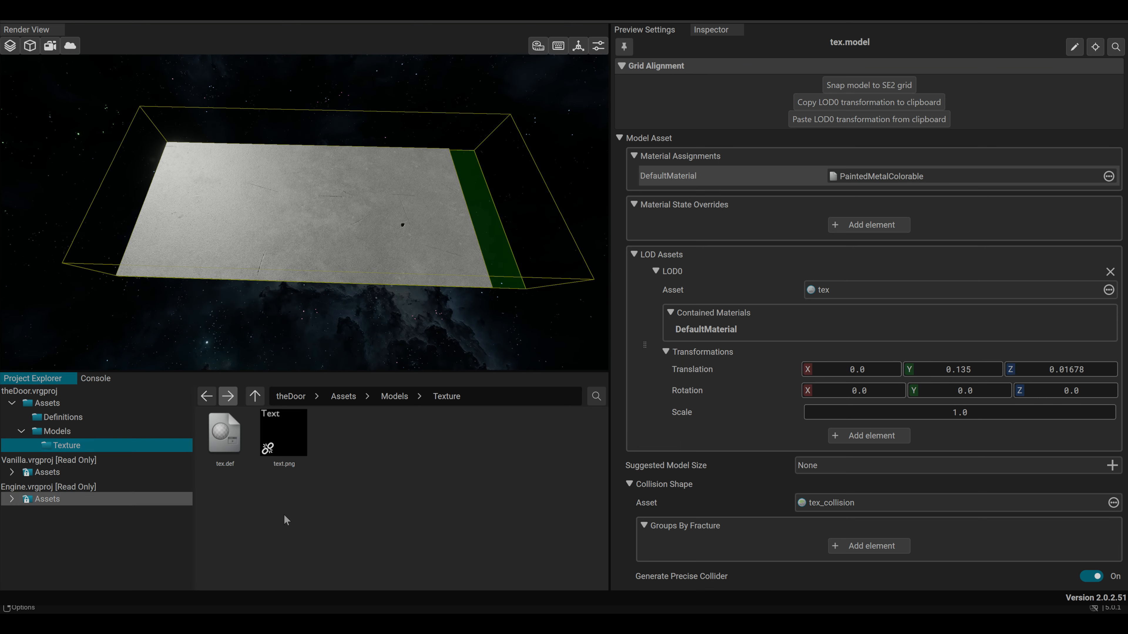
left_click(234, 437)
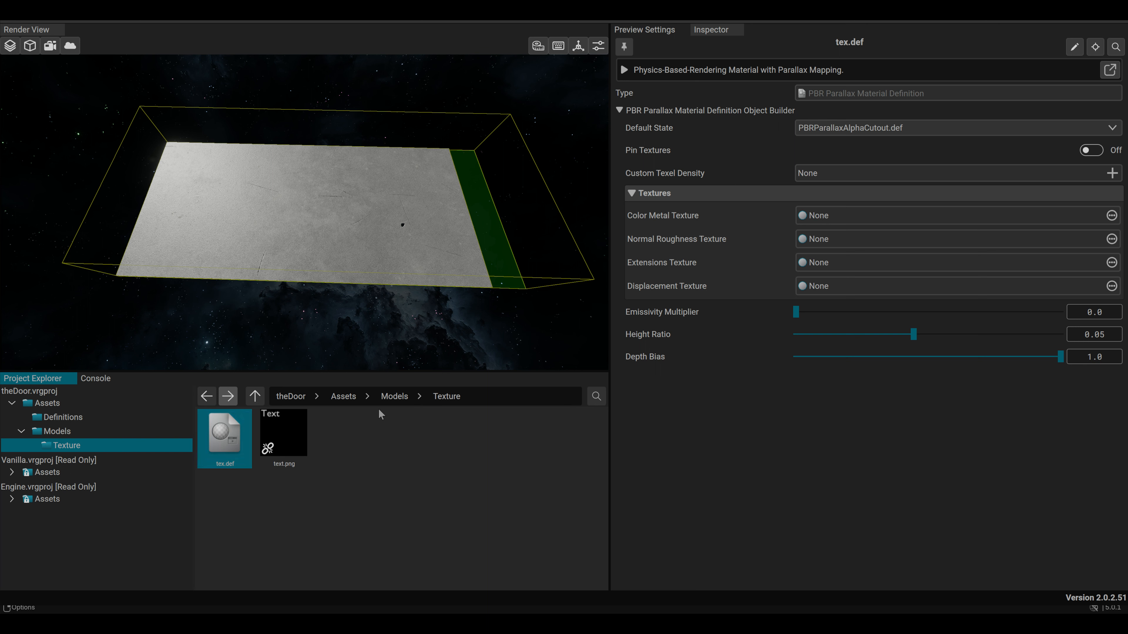
mouse_move(706, 216)
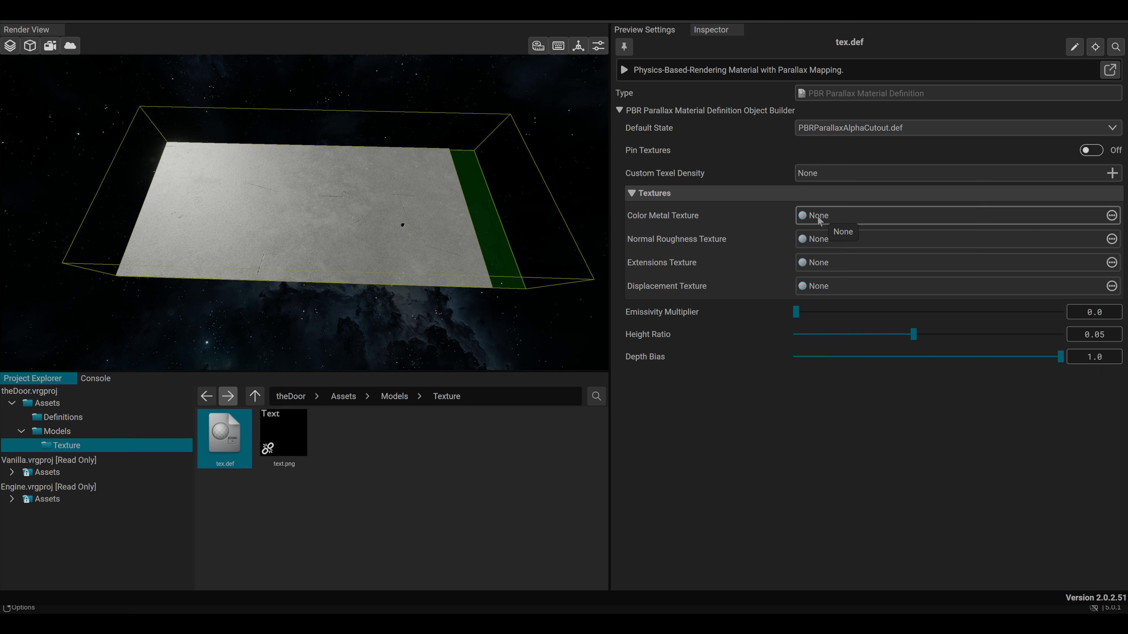
Create a composite texture asset in the Texture folder and name it texcol.comptex.
right_click(361, 470)
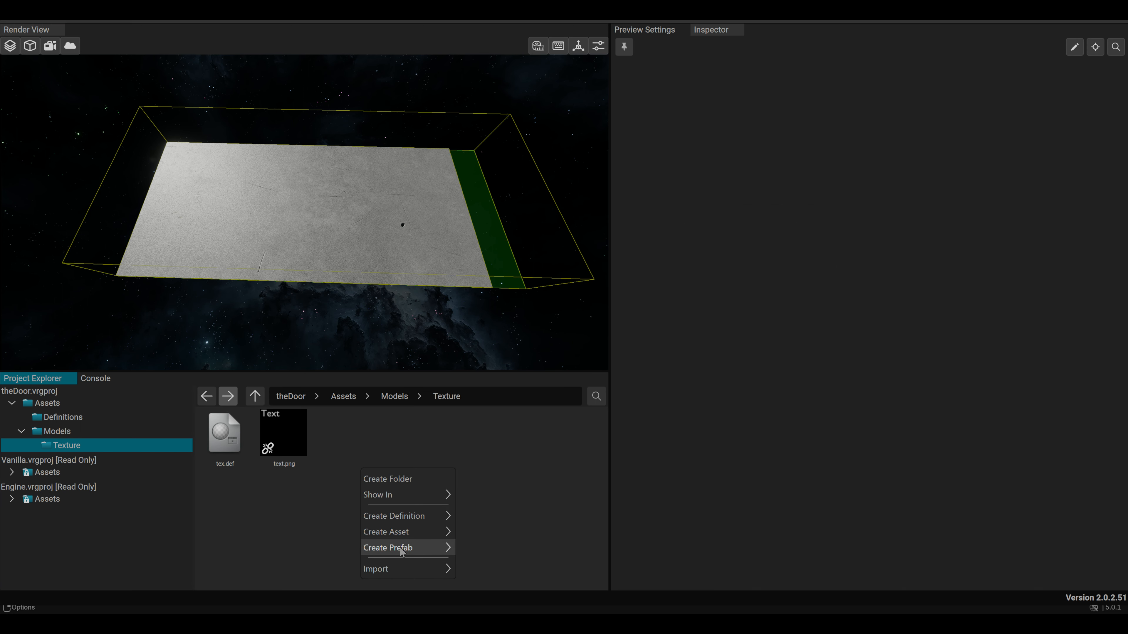
mouse_move(401, 551)
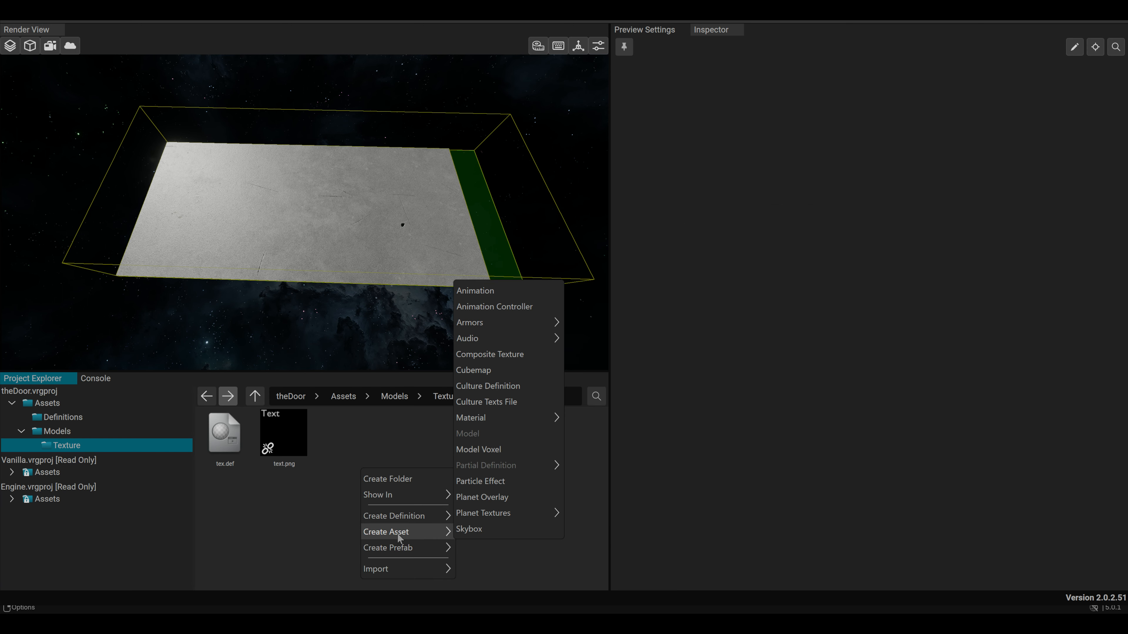
left_click(490, 354)
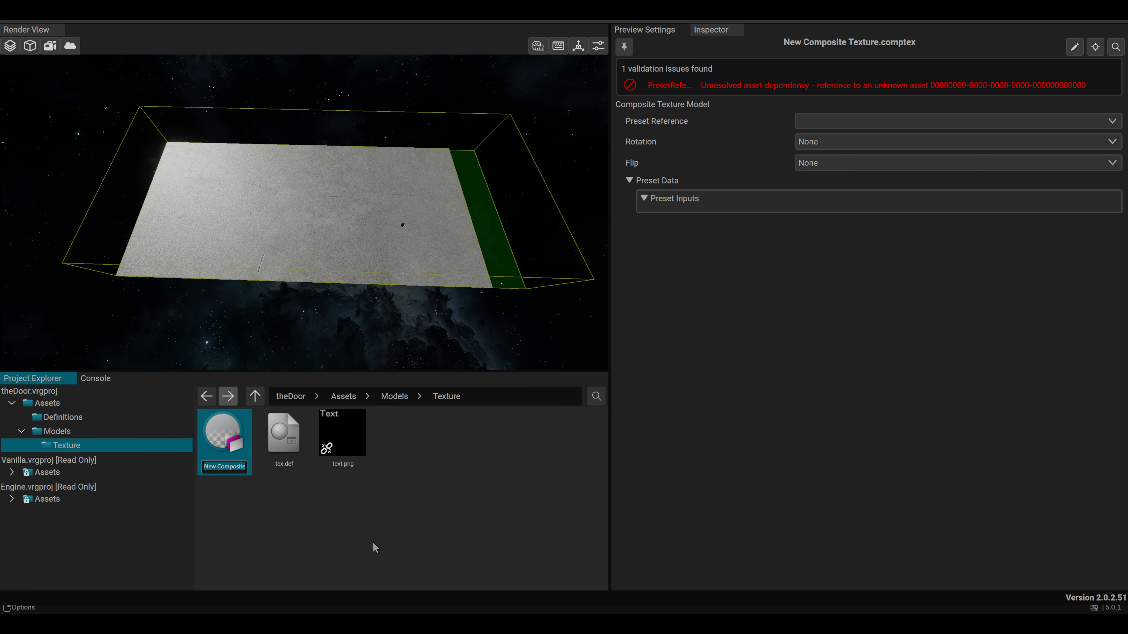
type("texcol.comptex")
key("Return")
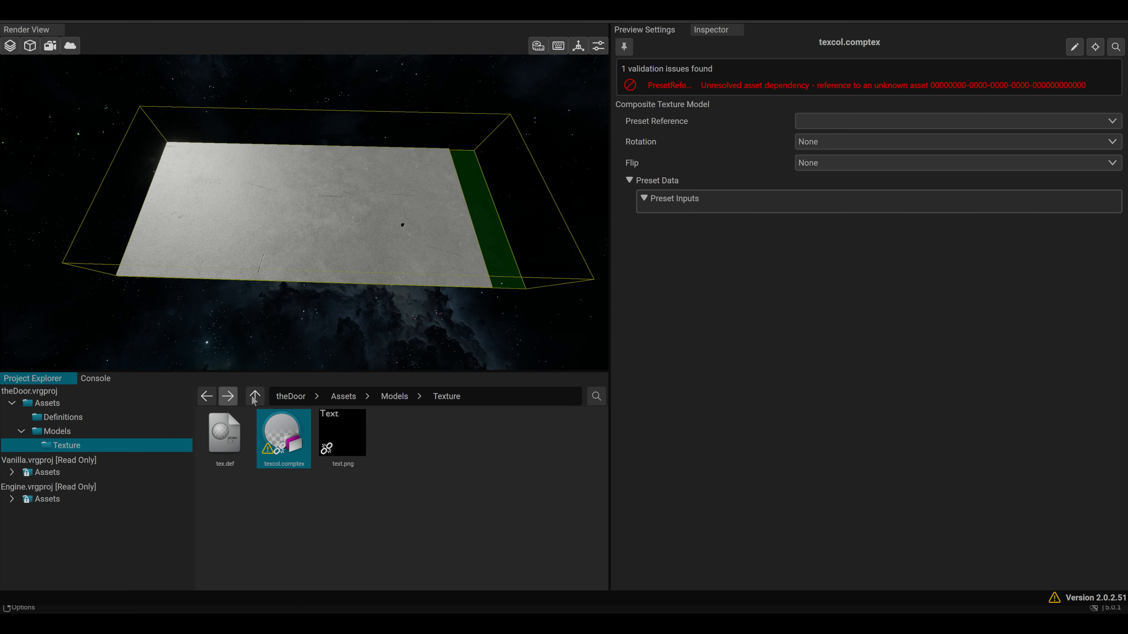
Set texcol.comptex's preset reference to PBRMaterialTemplate_ColorMetalTexture.texpreset and assign text.png as its Source 4 alpha mask.
left_click(969, 128)
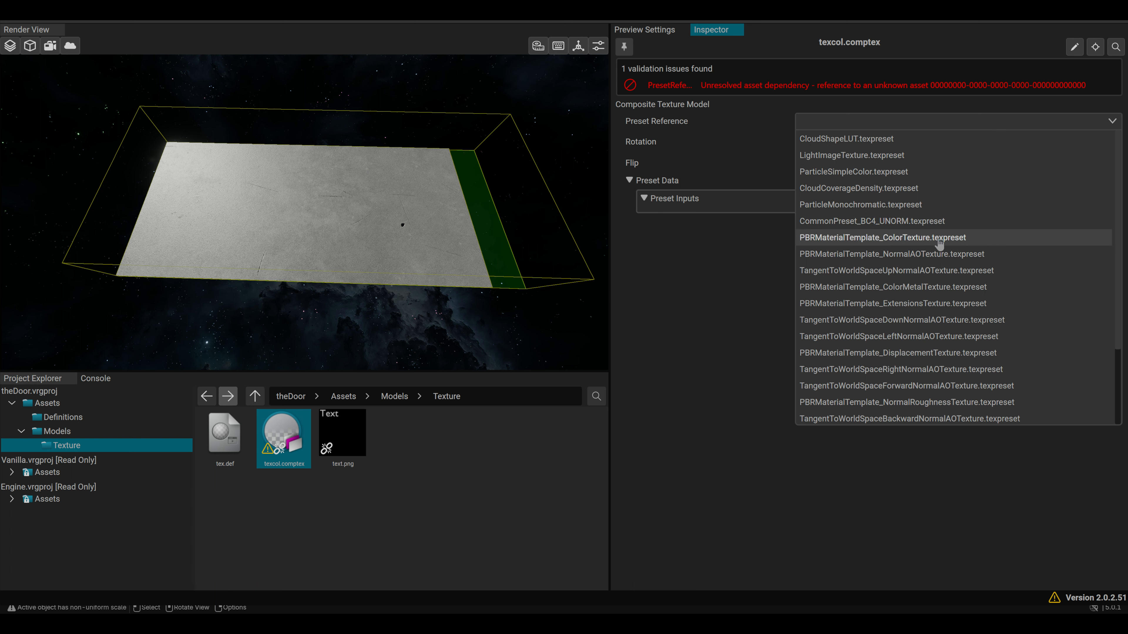
left_click(870, 239)
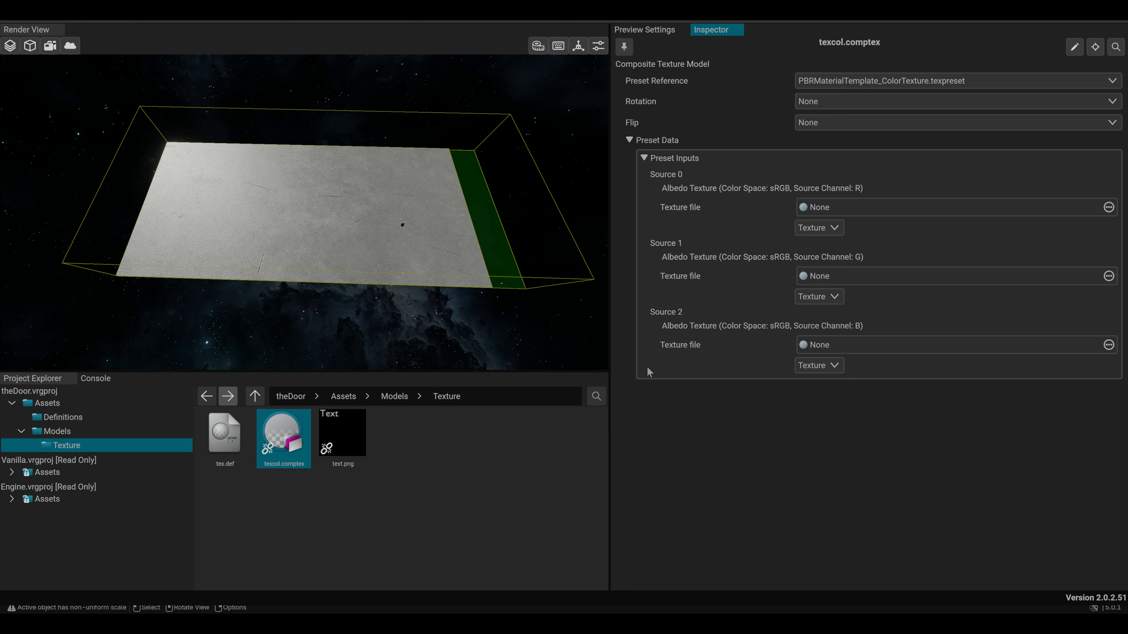
left_click(904, 84)
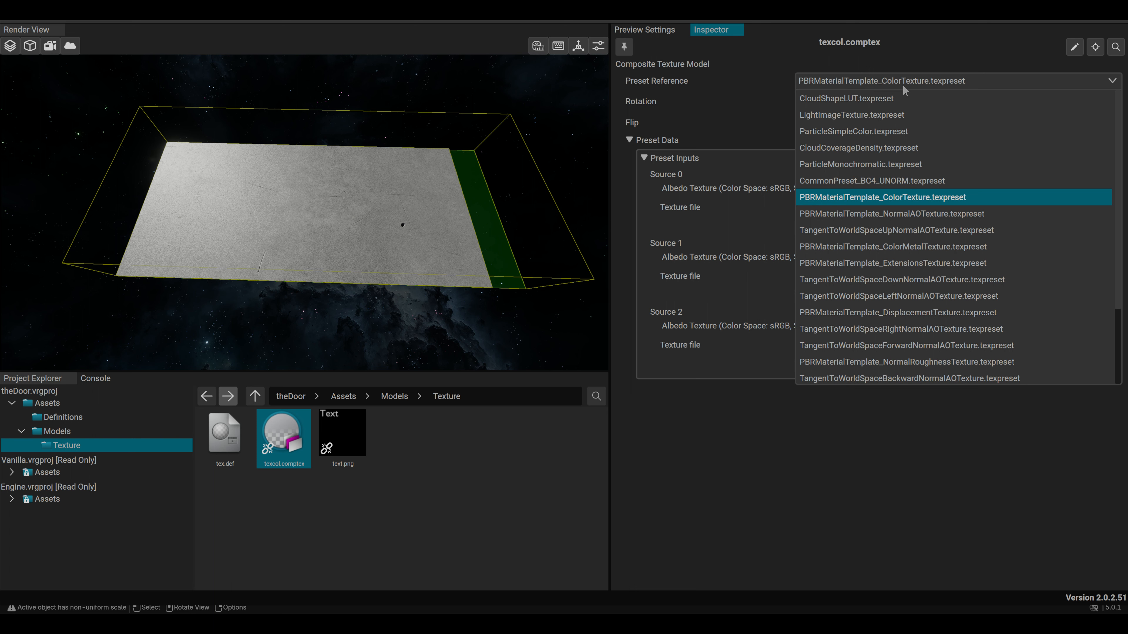
left_click(923, 247)
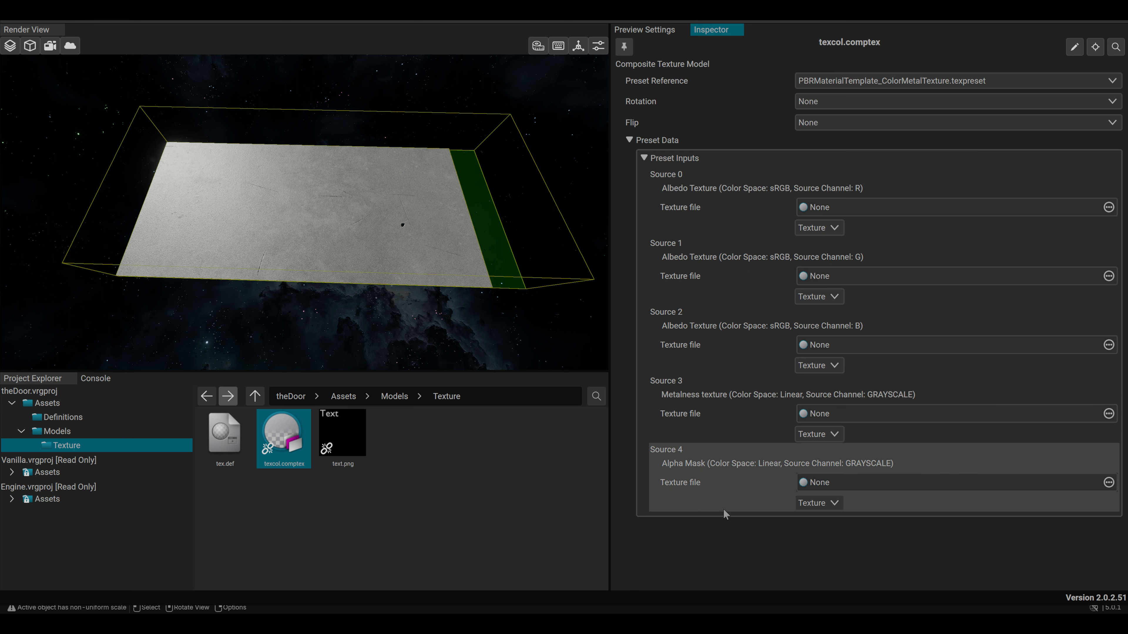
left_click_drag(334, 422, 826, 493)
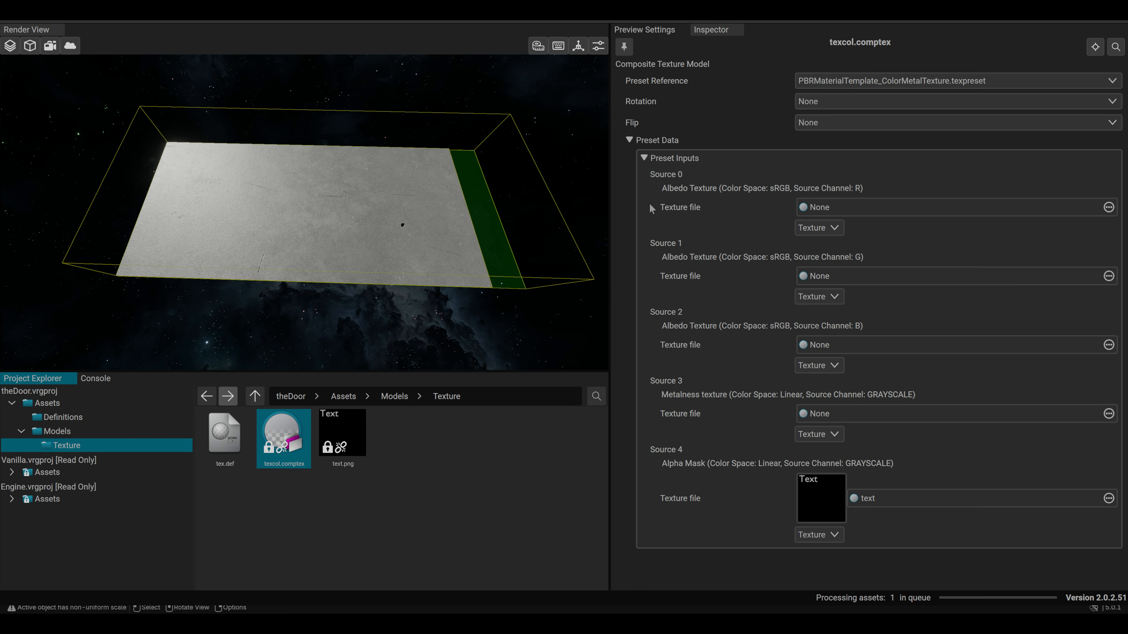
Assign PaintedMetalColorable_albedo.png to Source 0, the red channel of the albedo texture.
left_click(1108, 208)
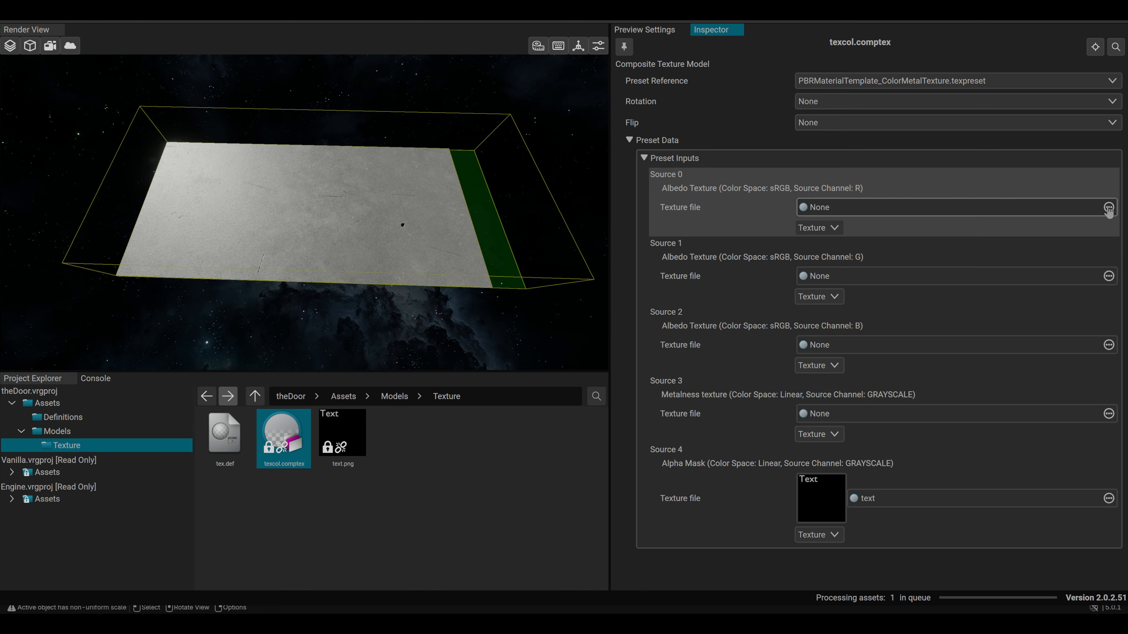
type("pa")
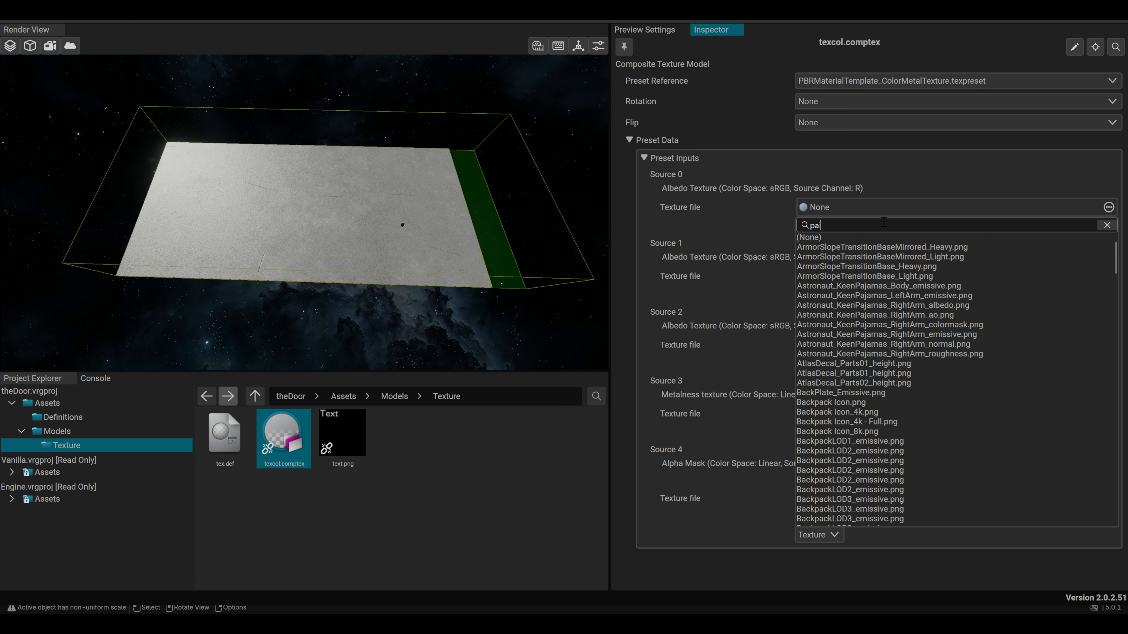
type("inted")
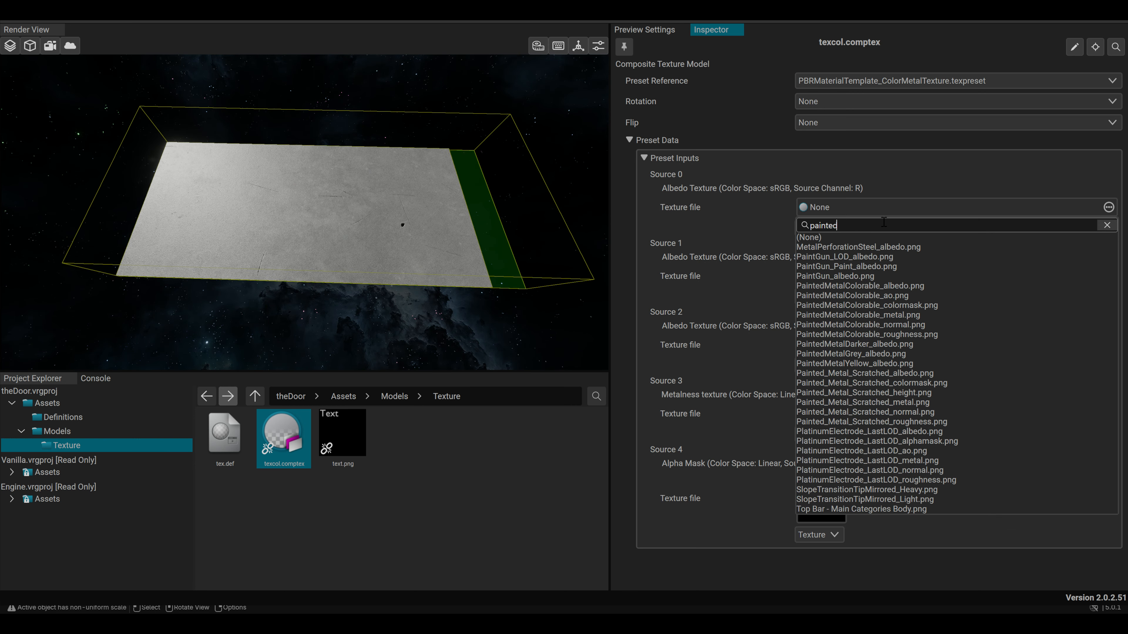
type("metal")
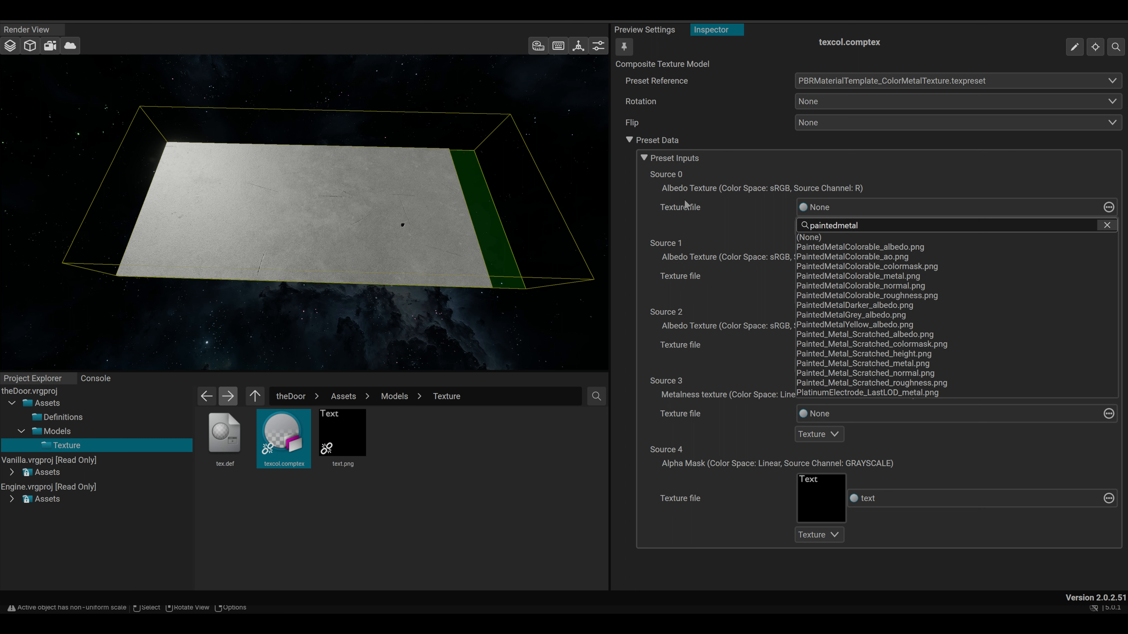
left_click(851, 248)
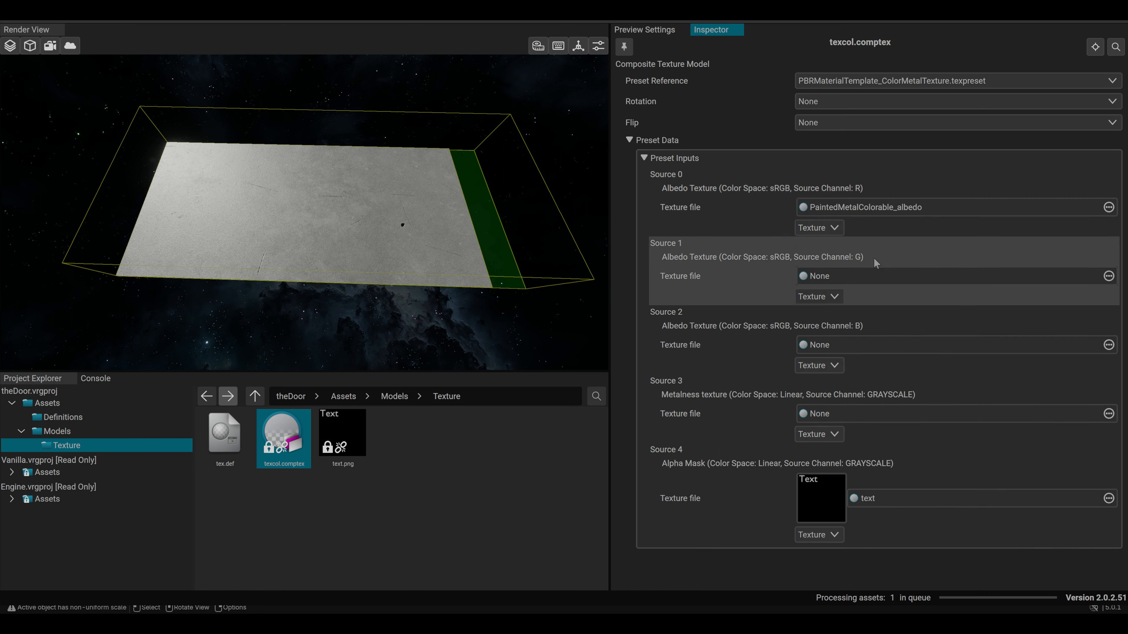
Assign PaintedMetalColorable_albedo.png to Source 1, the green channel of the albedo texture.
left_click(1109, 307)
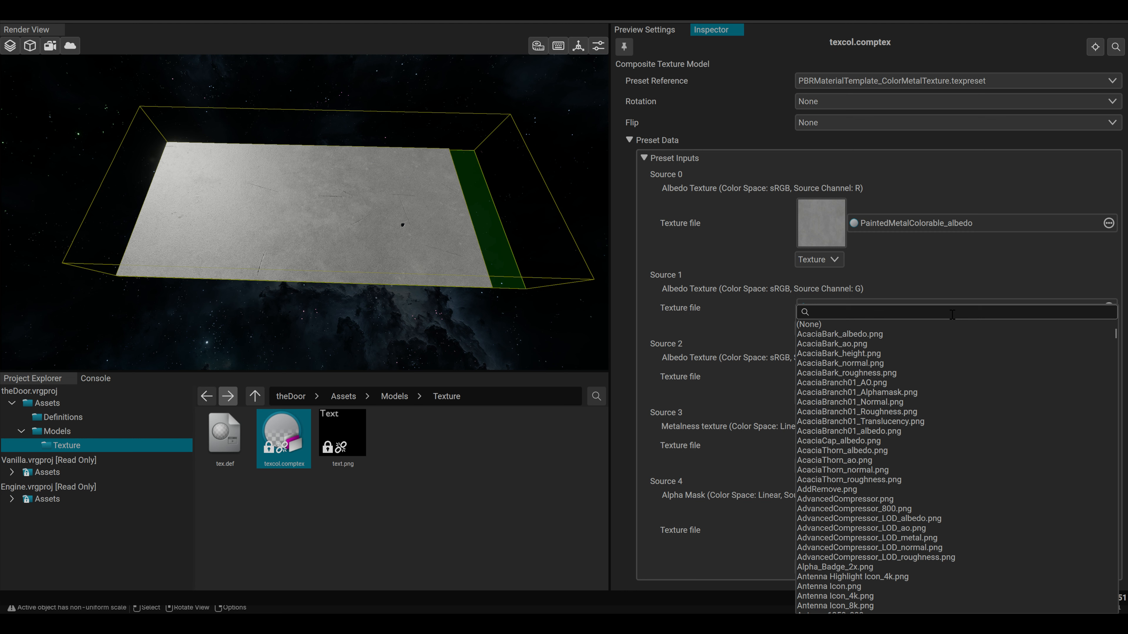
type("painted")
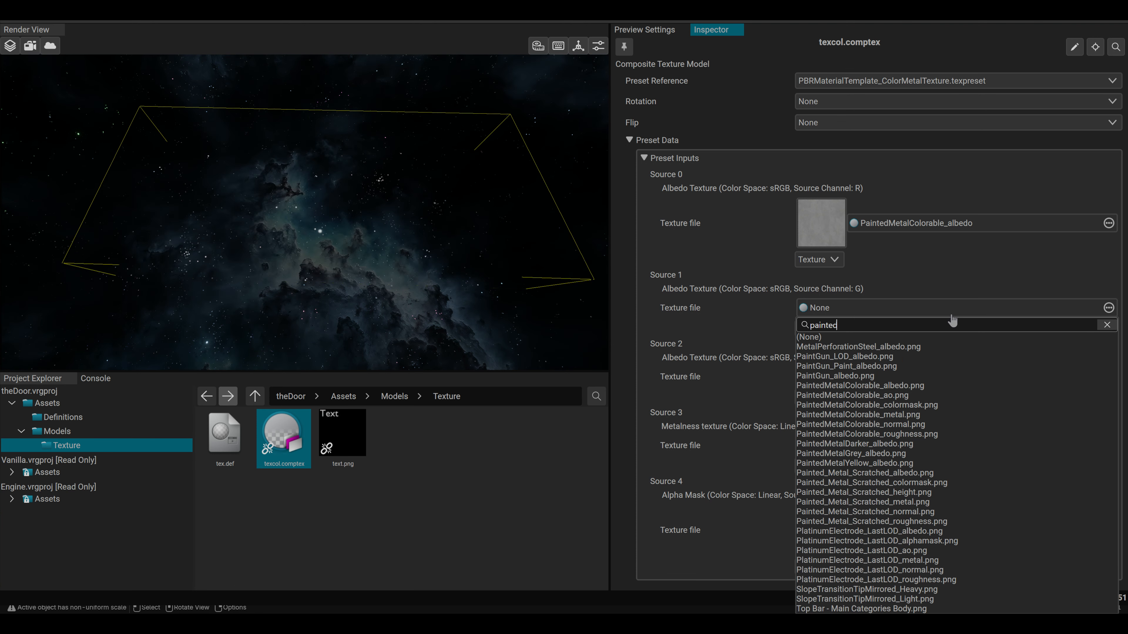
type("metral")
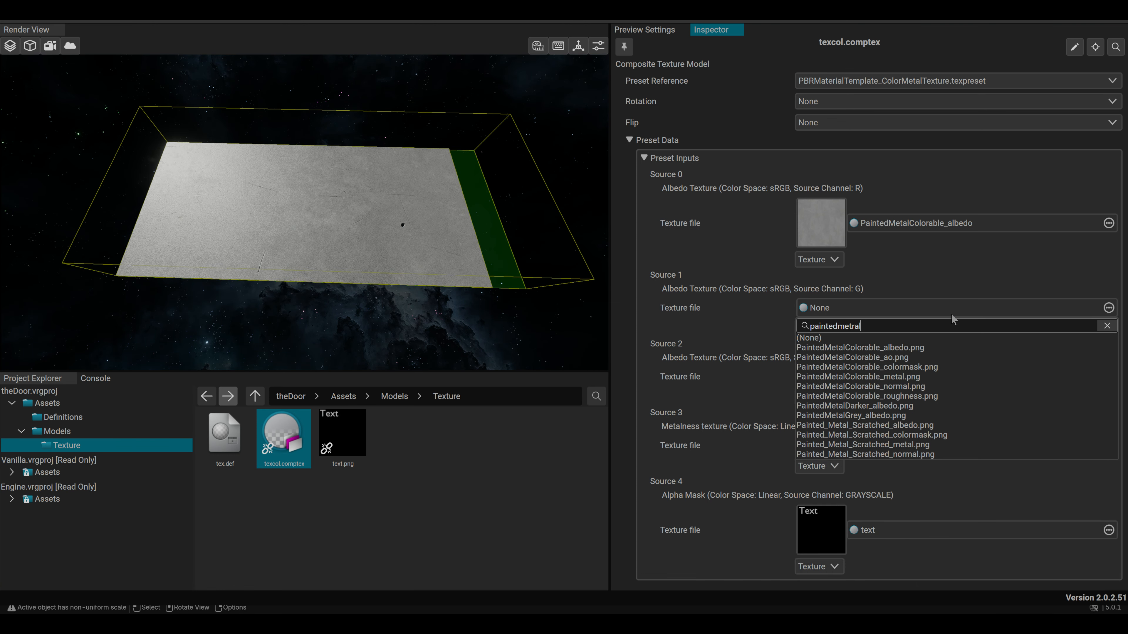
left_click(851, 348)
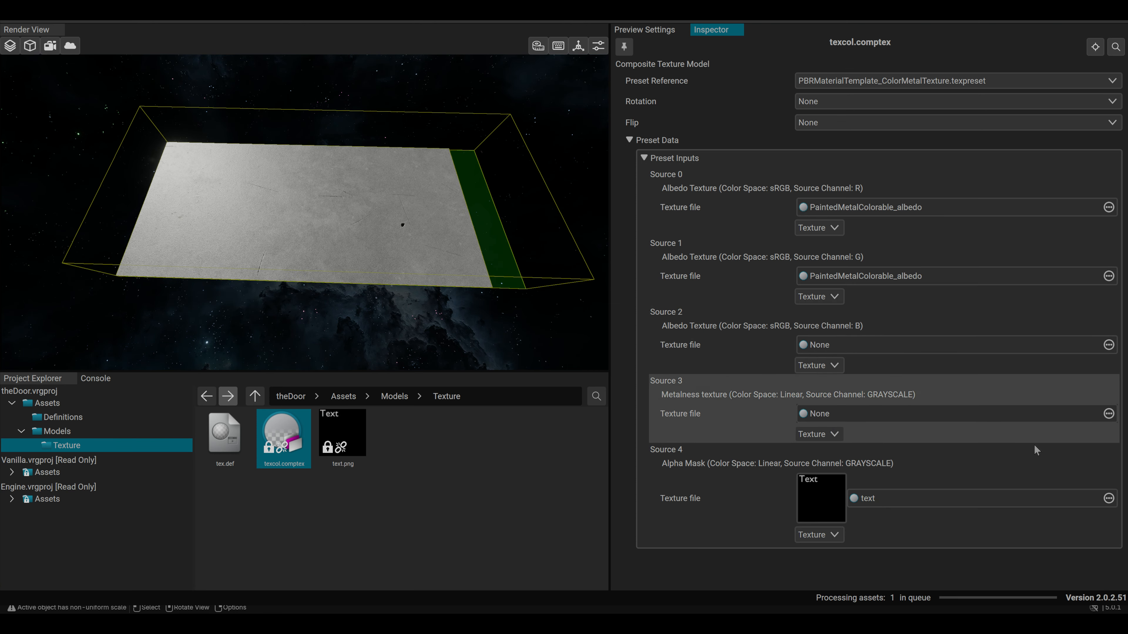
Assign PaintedMetalColorable_albedo.png to Source 2, the blue channel of the albedo texture.
scroll(1113, 449, "down", 1)
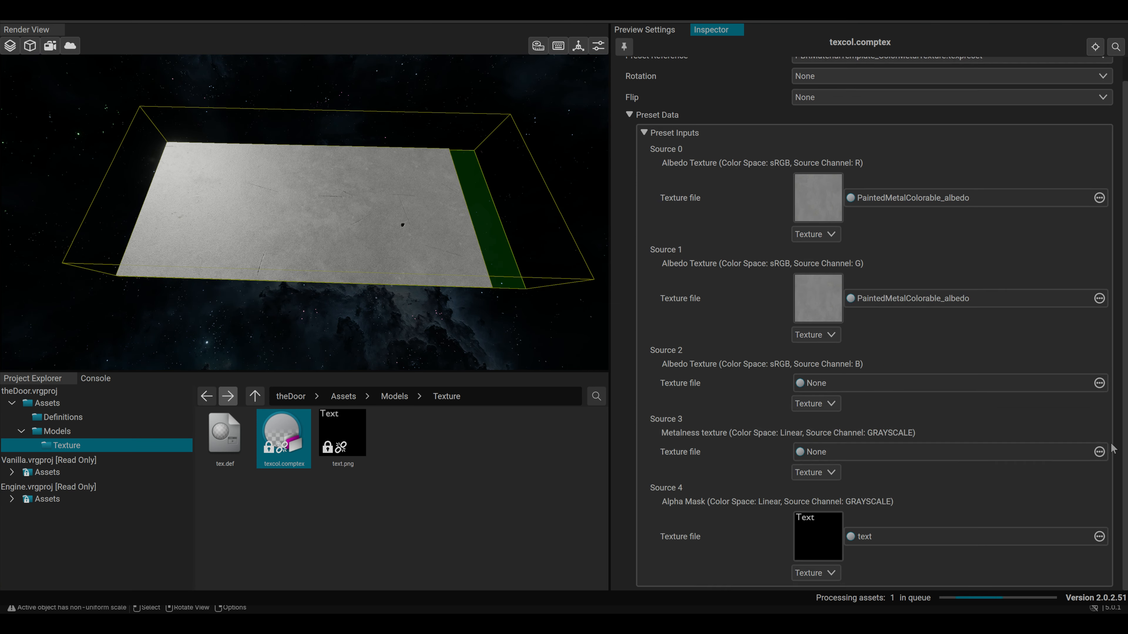
left_click(1003, 386)
type("pa")
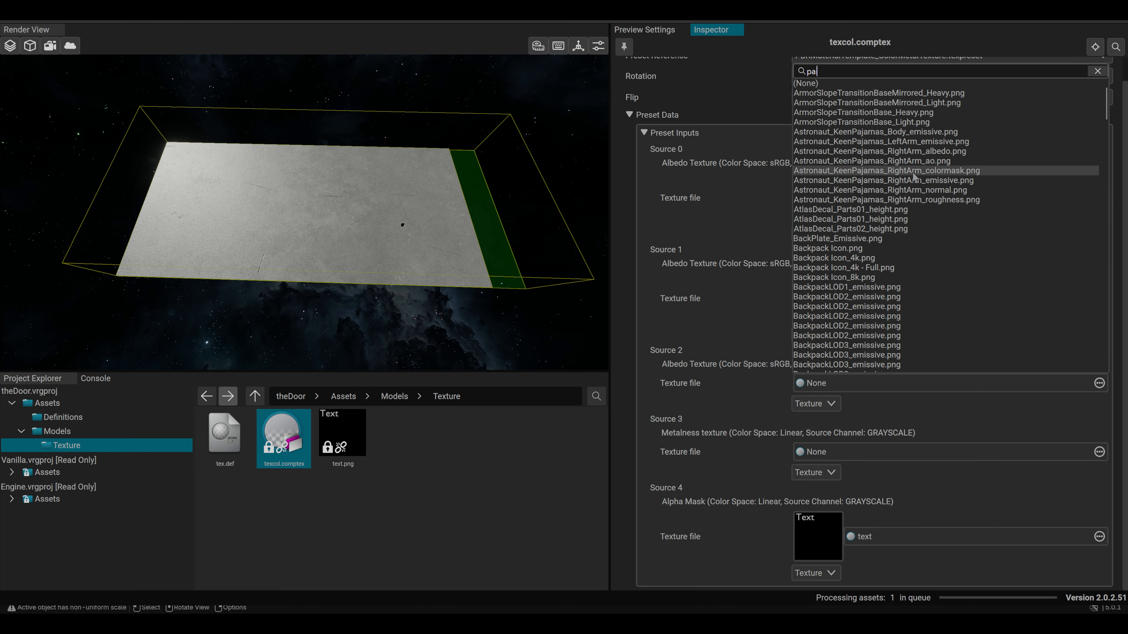
type("intedmetal")
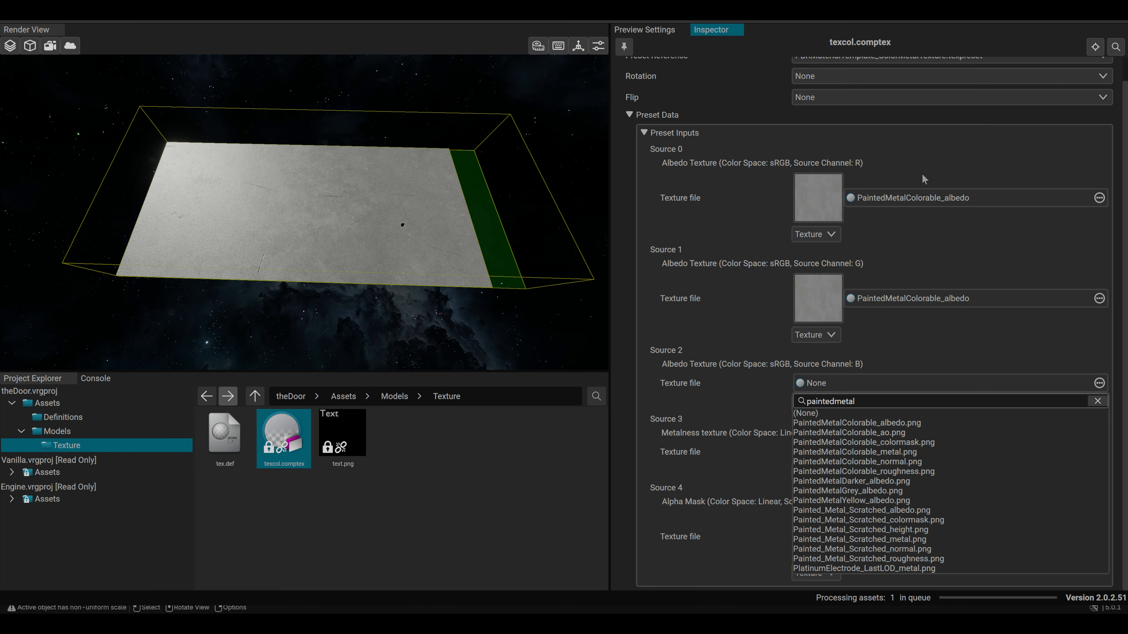
left_click(866, 423)
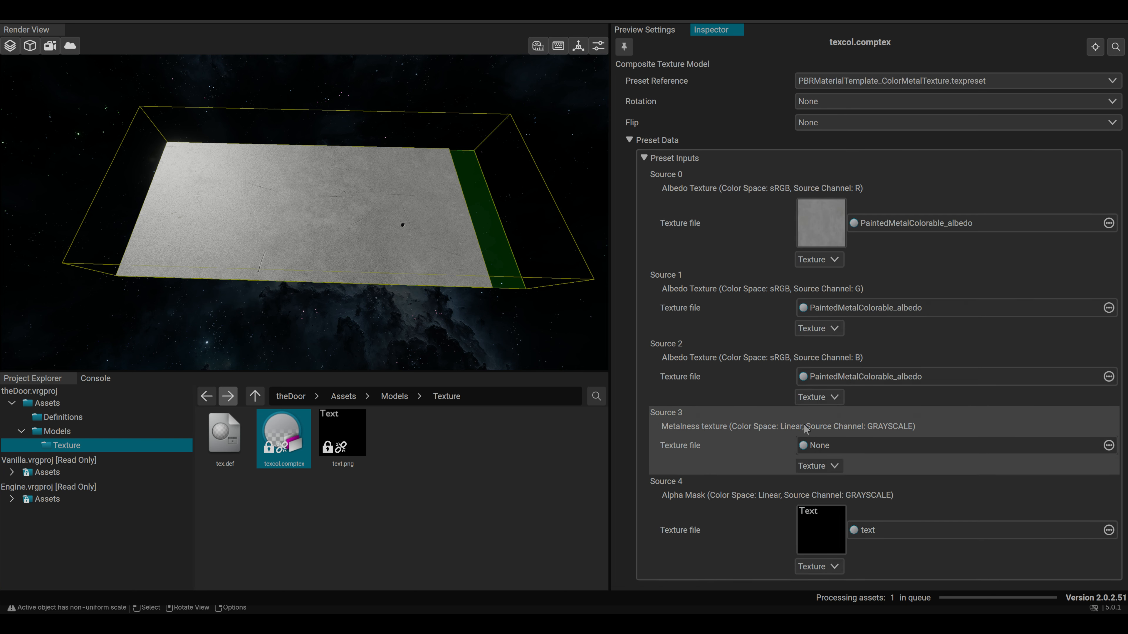
Assign PaintedMetalColorable_metal.png to Source 3 as the metalness texture.
scroll(889, 445, "down", 2)
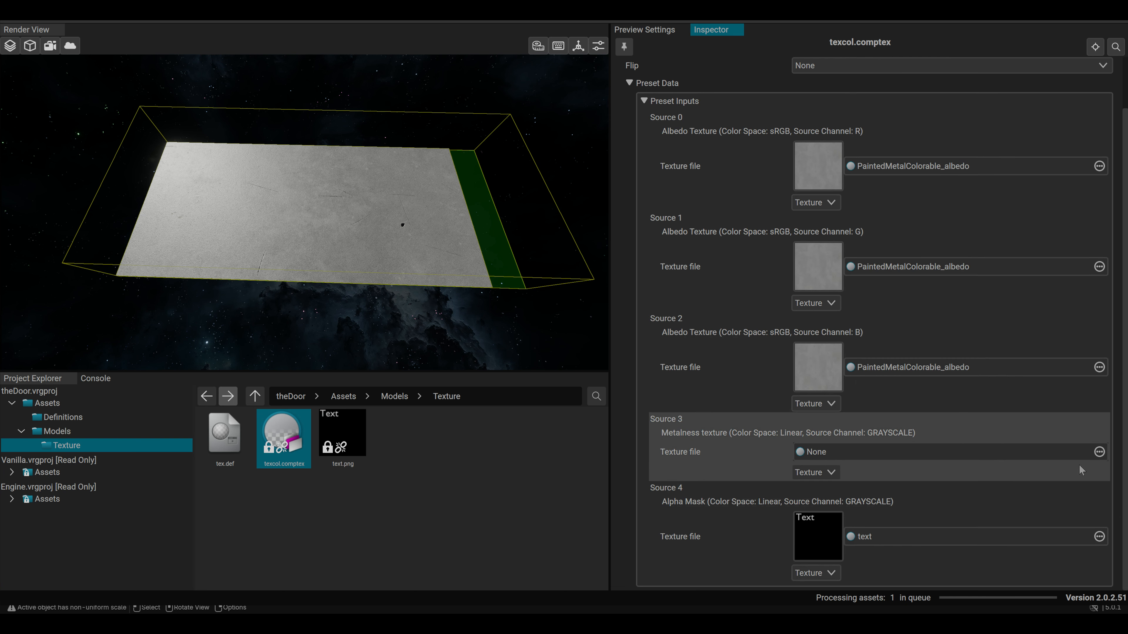
left_click(1099, 452)
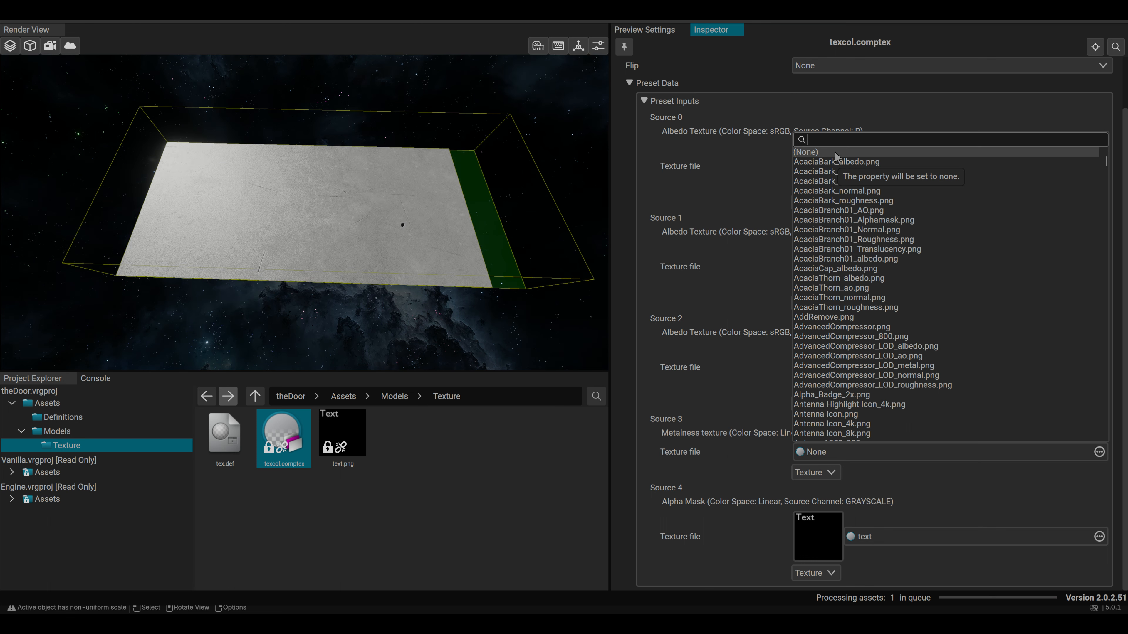
type("painted")
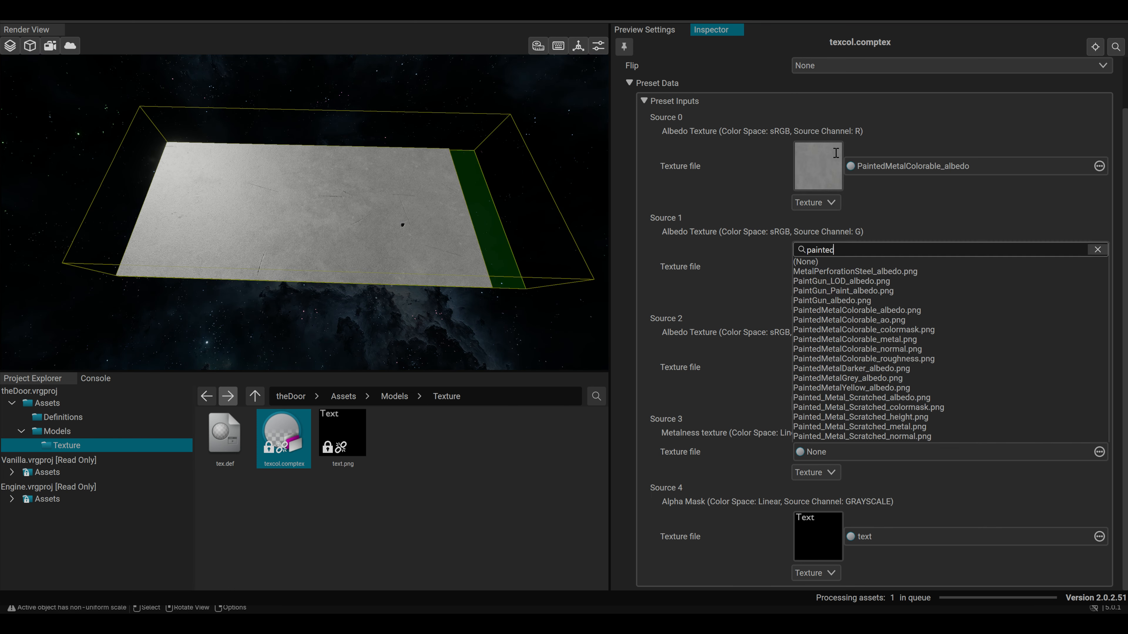
type("metal")
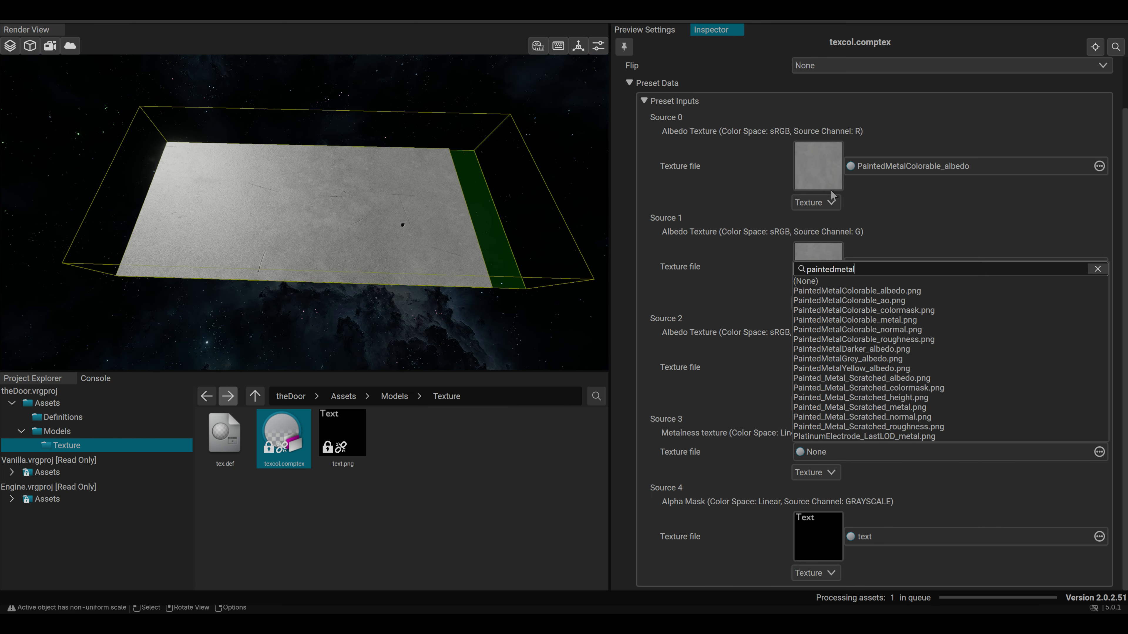
left_click(886, 321)
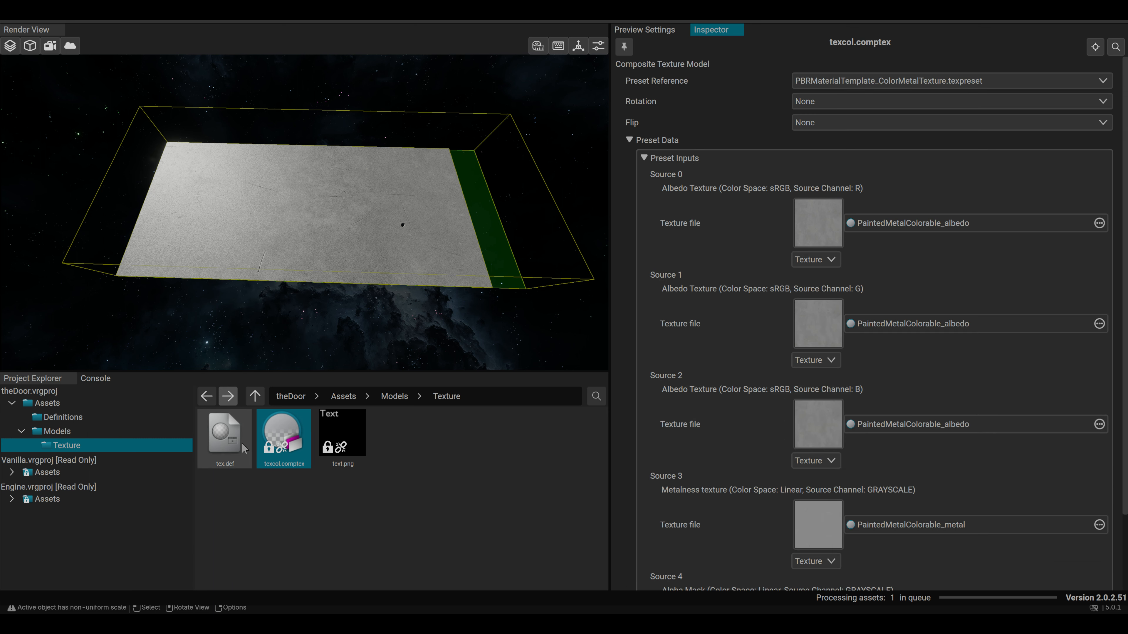
Assign texcol.comptex to the Color Metal Texture of tex.def and check the plane's surface in the render view.
left_click(224, 435)
left_click_drag(287, 436, 859, 222)
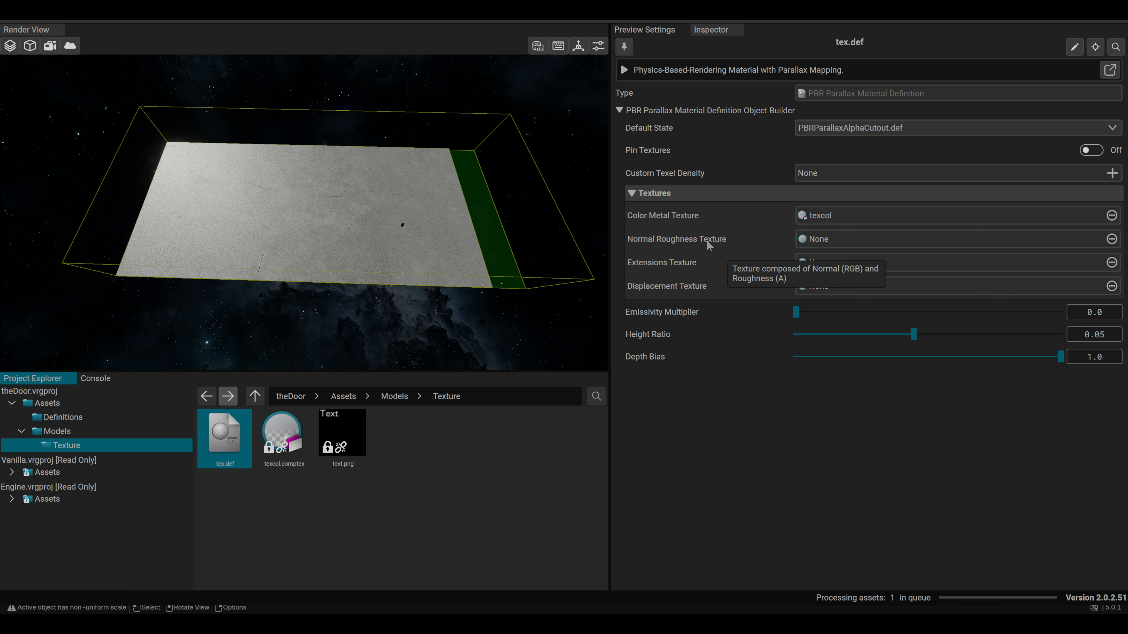
scroll(251, 224, "up", 5)
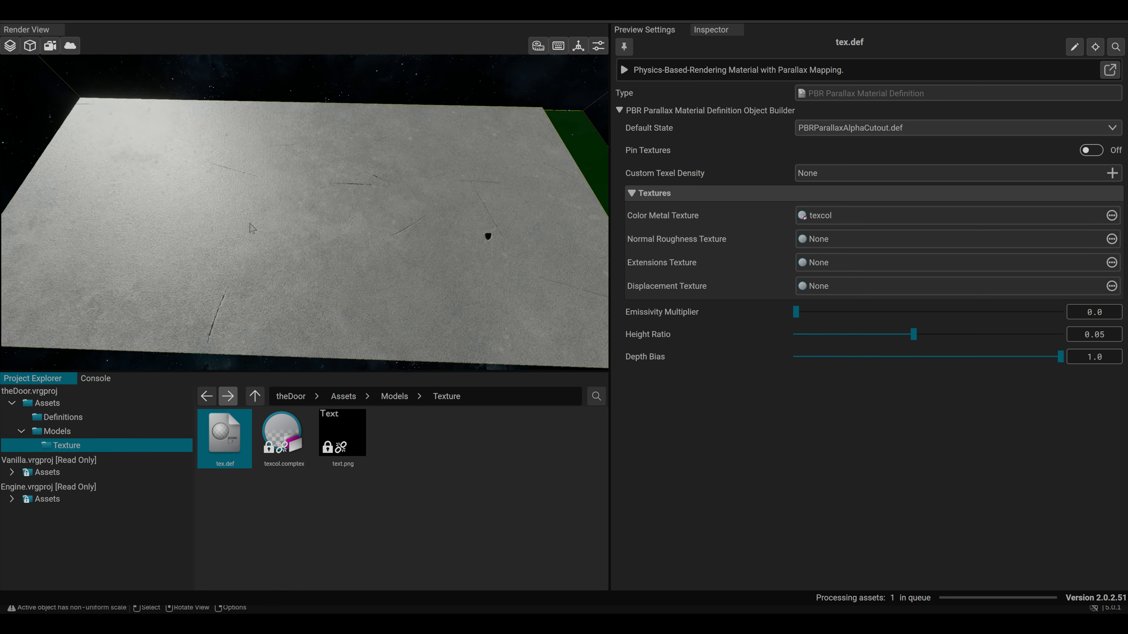
scroll(297, 204, "down", 5)
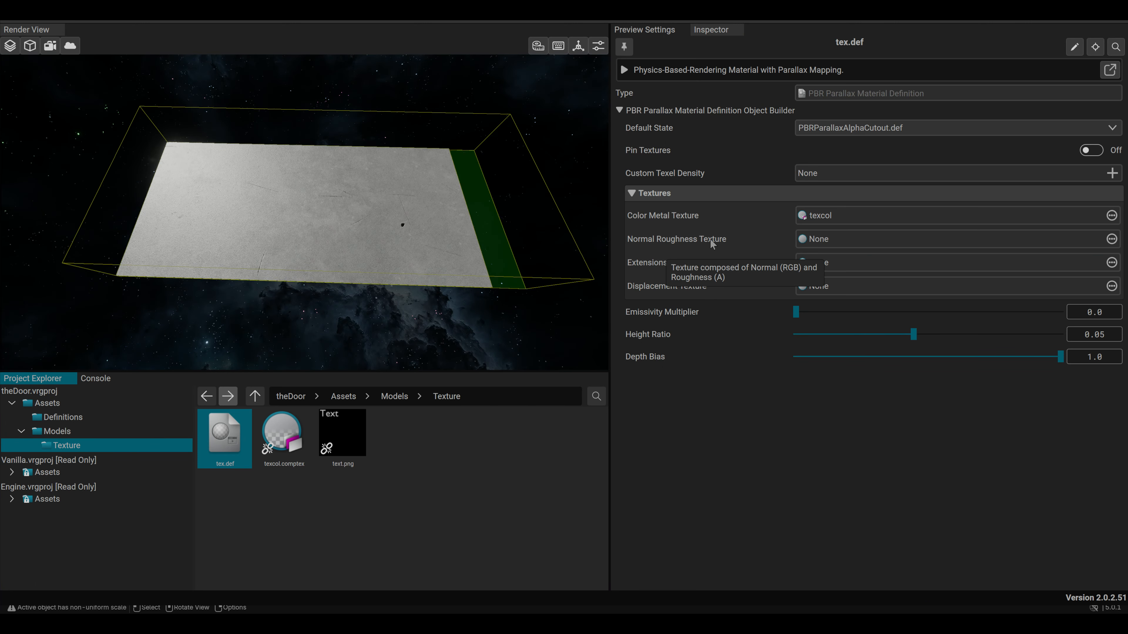
Assign PaintedMetalColorable_nr.comptex to the Normal Roughness Texture of tex.def.
left_click(1111, 240)
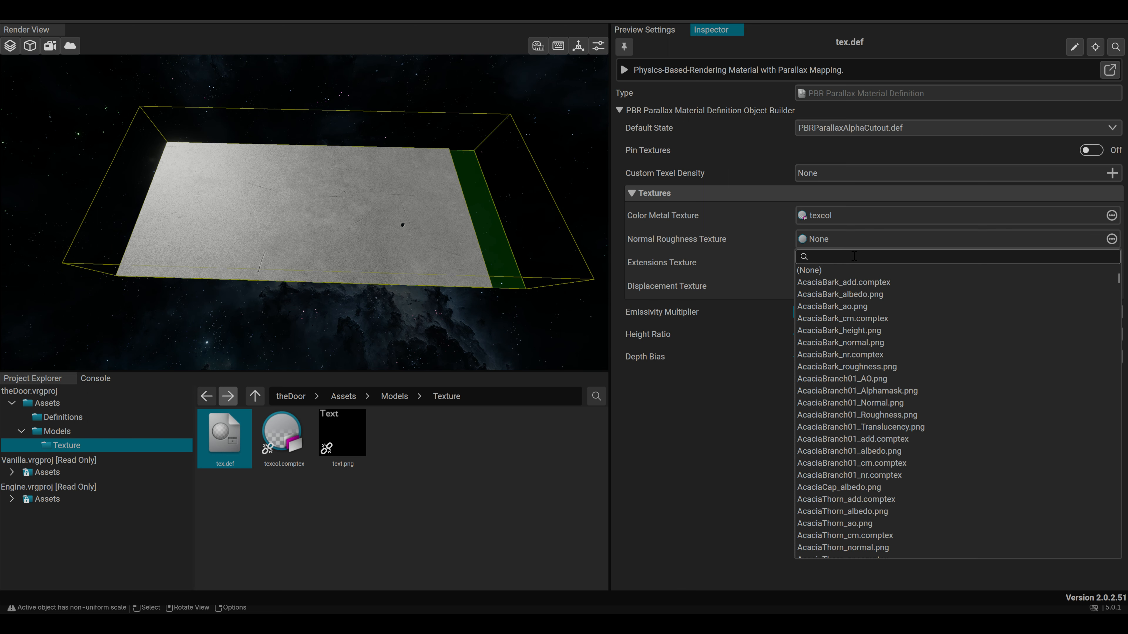
type("coloure")
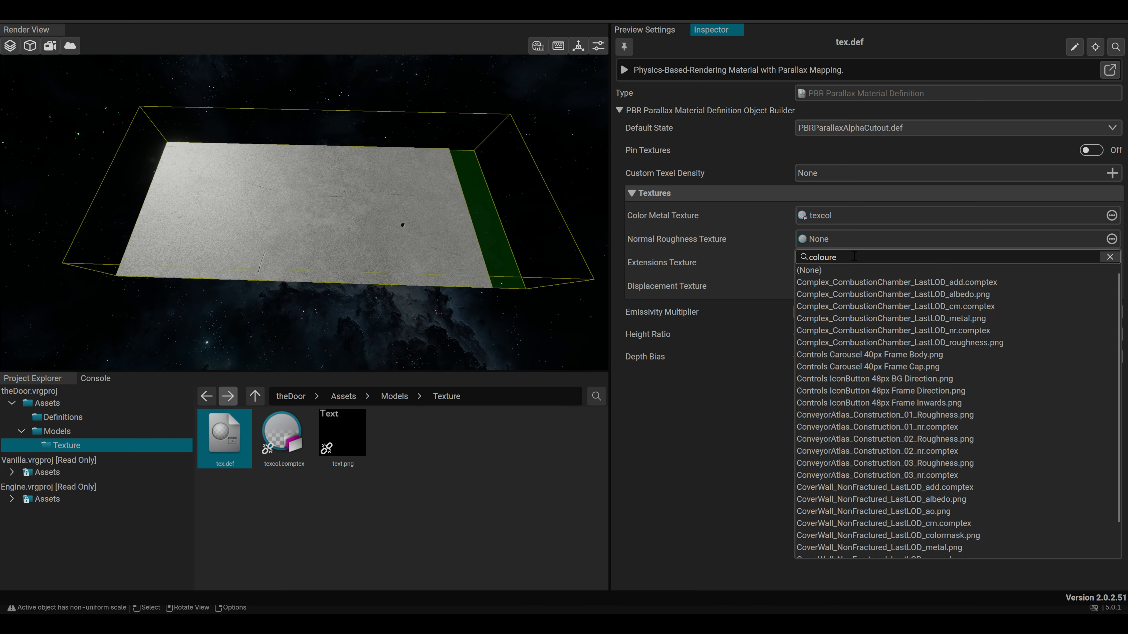
key("BackSpace")
key("BackSpace")
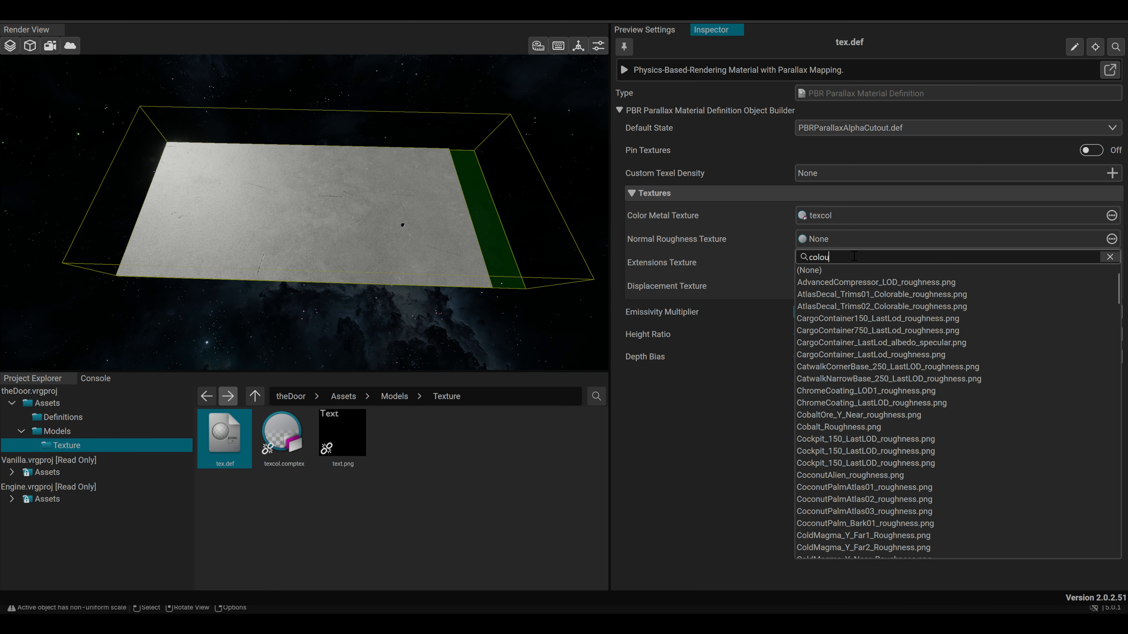
type("rmeta")
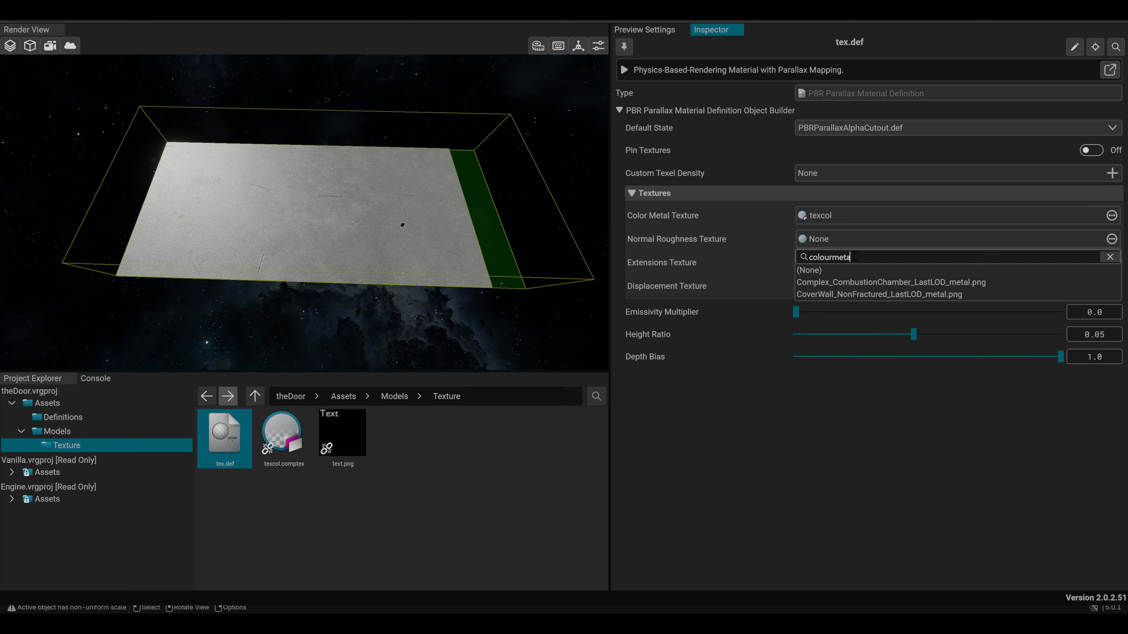
key("BackSpace")
key("BackSpace")
key("BackSpace")
key("BackSpace")
key("BackSpace")
key("BackSpace")
key("BackSpace")
key("BackSpace")
key("BackSpace")
key("BackSpace")
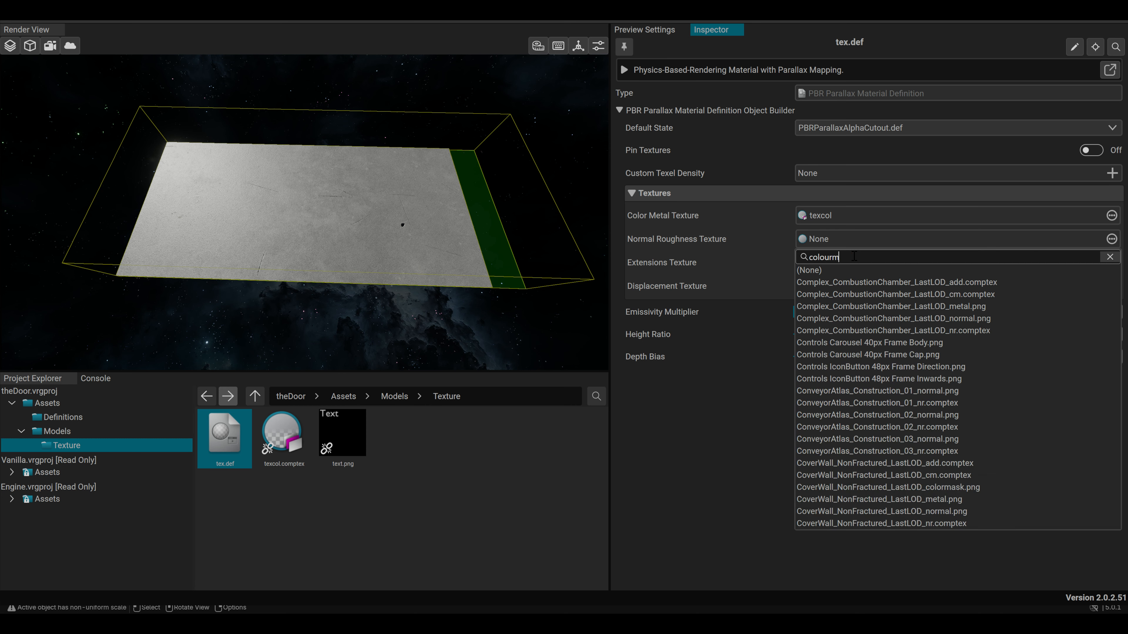
type("pa")
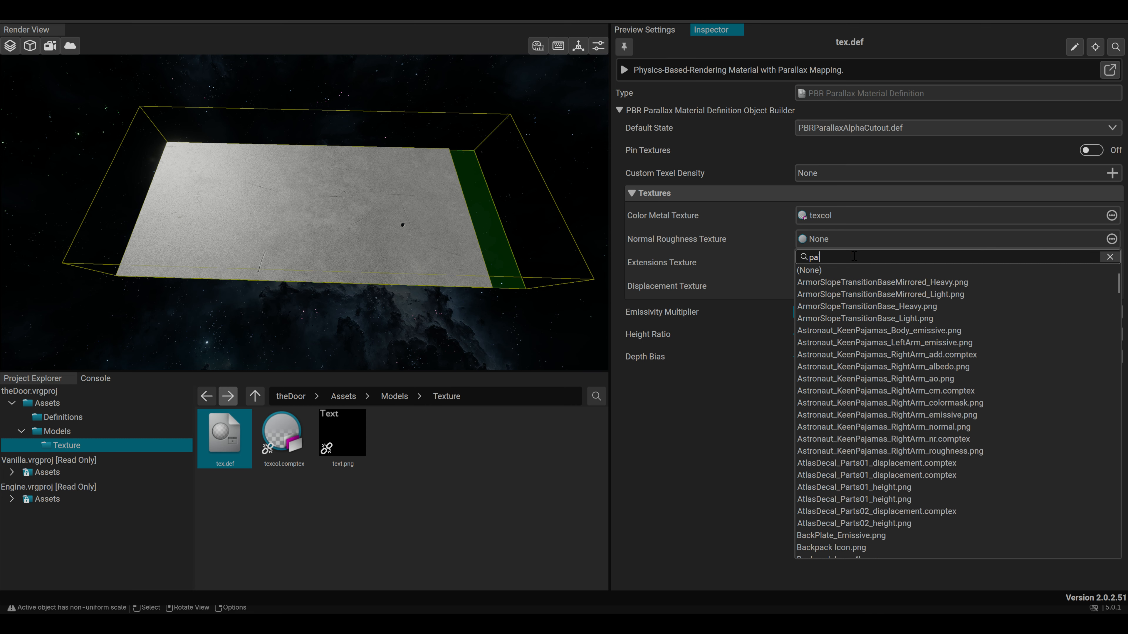
type("intedmet")
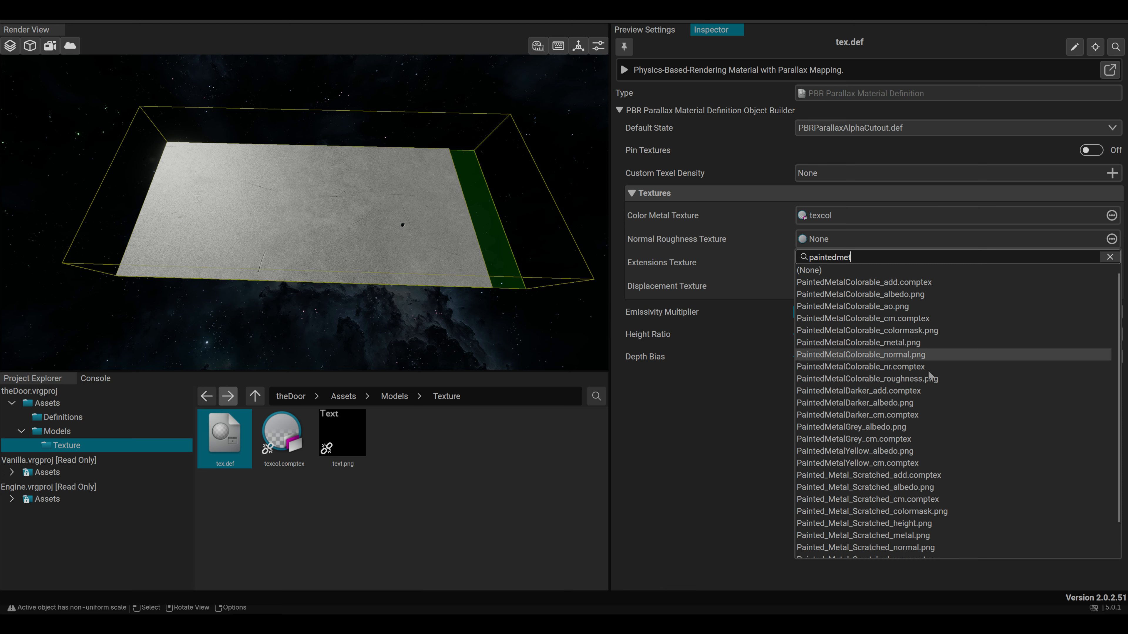
left_click(914, 367)
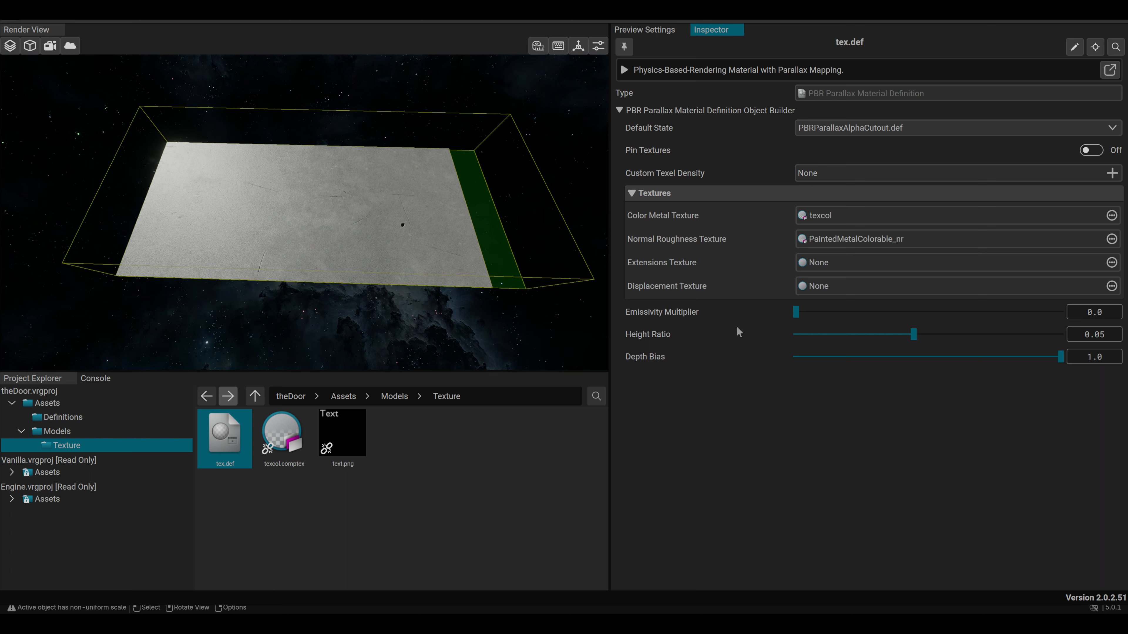
Create a composite texture asset named texex.comptex in the Texture folder for the extensions channels.
mouse_move(683, 261)
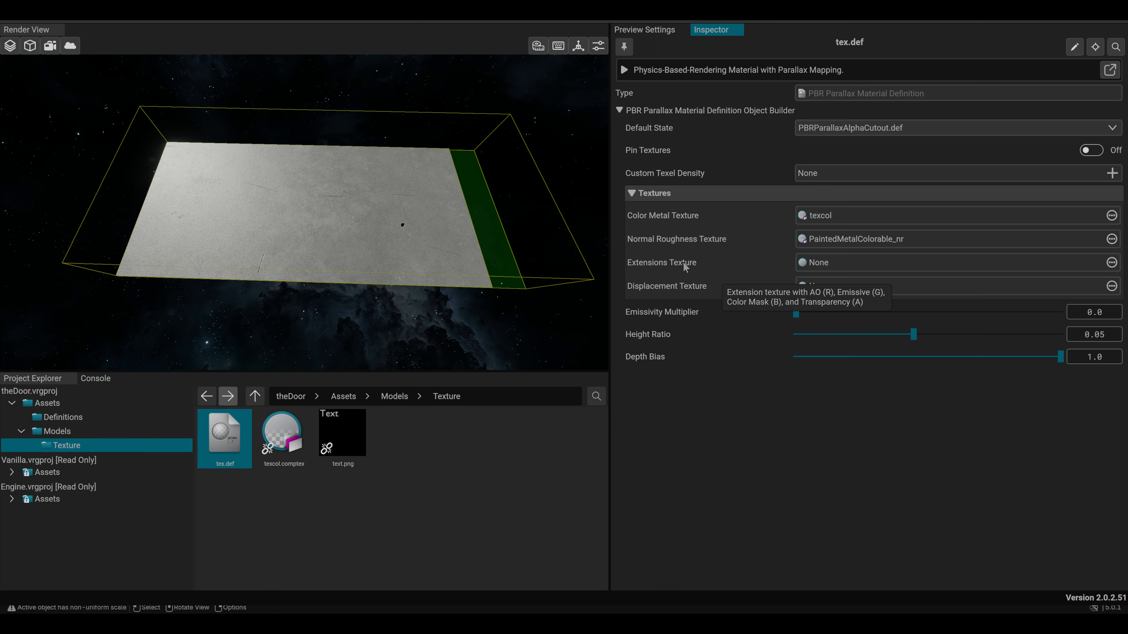
right_click(511, 440)
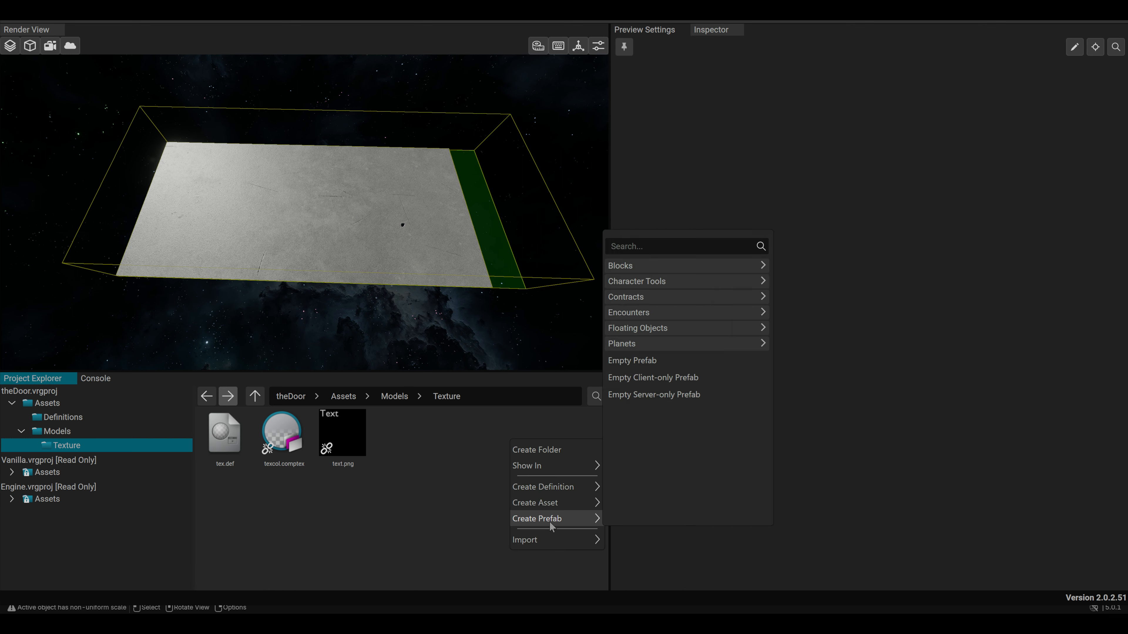
mouse_move(543, 502)
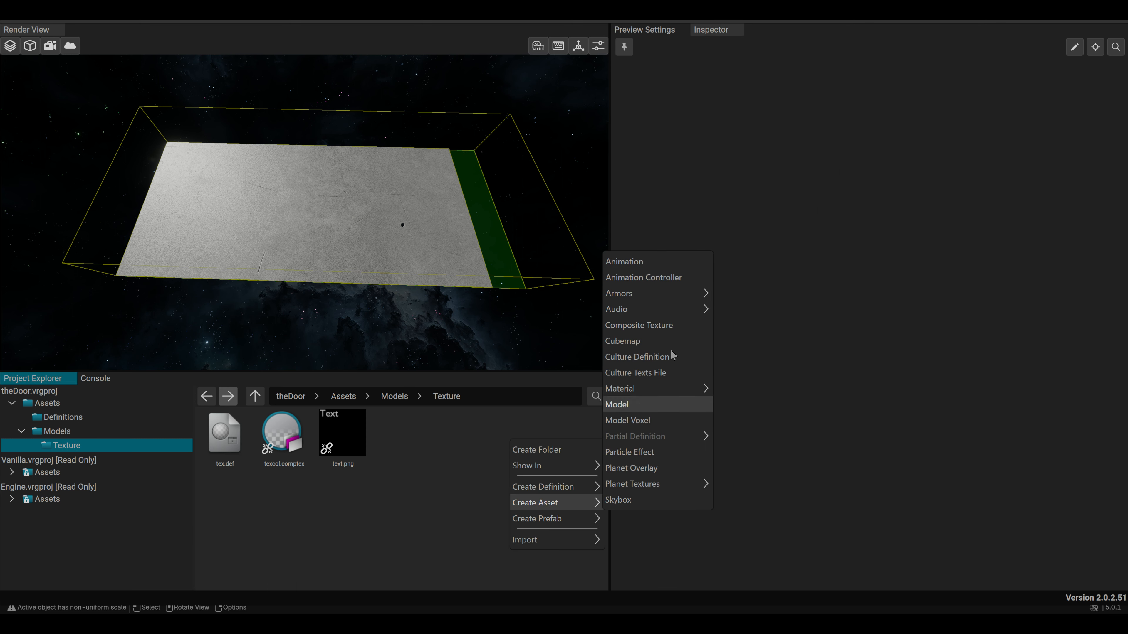
left_click(646, 325)
type("texex.comptex")
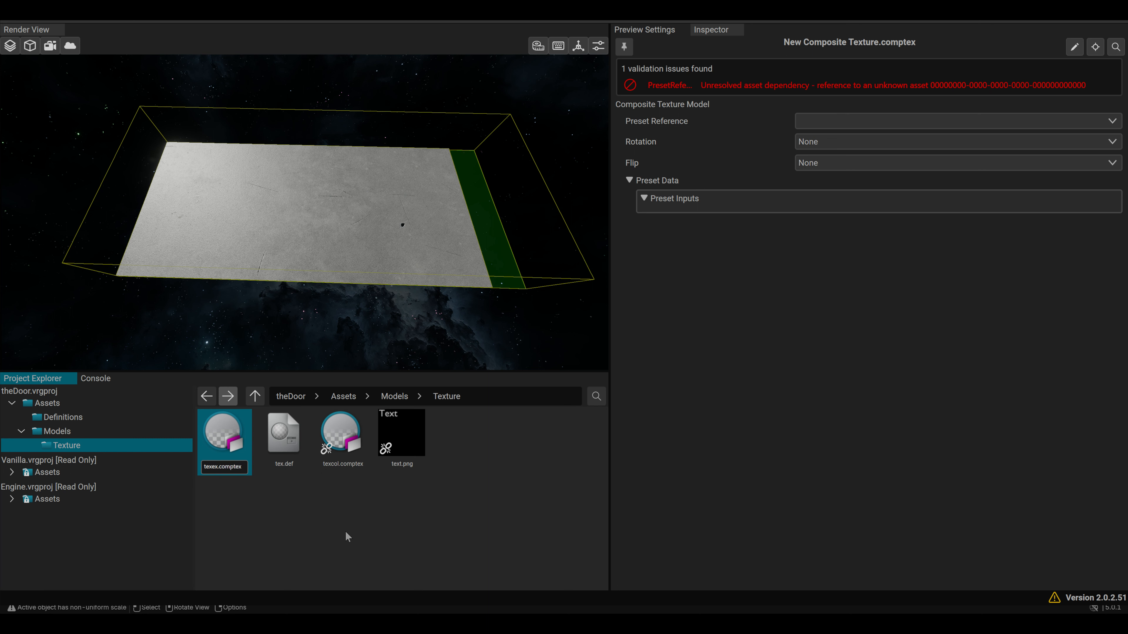
left_click(347, 537)
Set the Preset Reference of texex.comptex to PBRMaterialTemplate_ExtensionsTexture.texpreset.
left_click(336, 441)
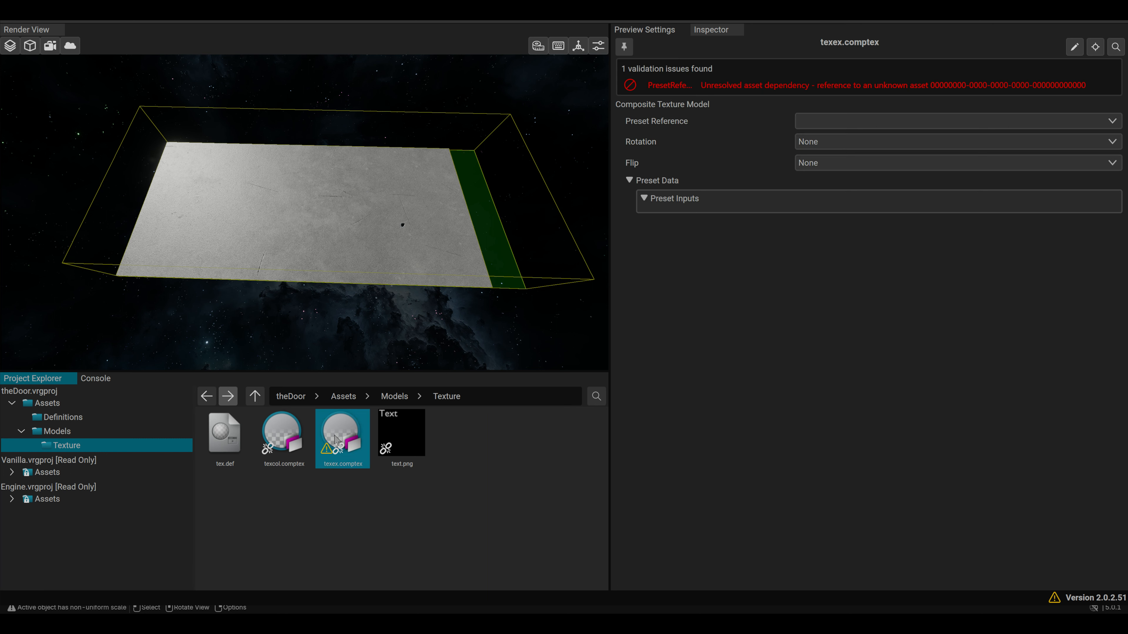
left_click(866, 126)
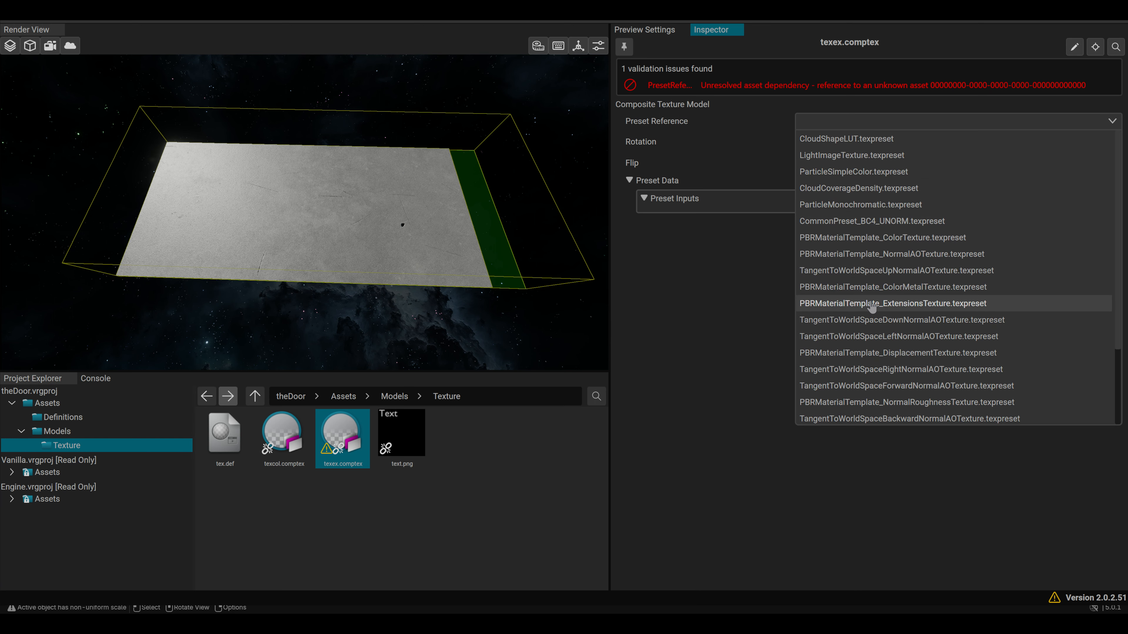
left_click(873, 304)
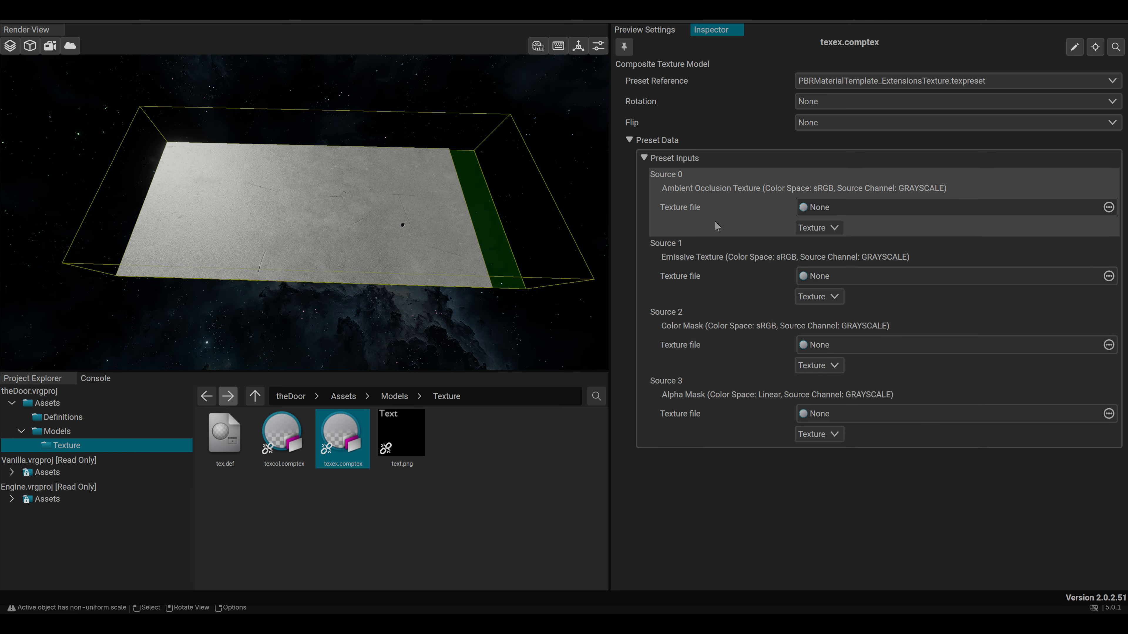
Assign PaintedMetalColorable_ao.png to Source 0 of texex.comptex as the ambient occlusion texture.
left_click(1109, 208)
type("paintedmetal")
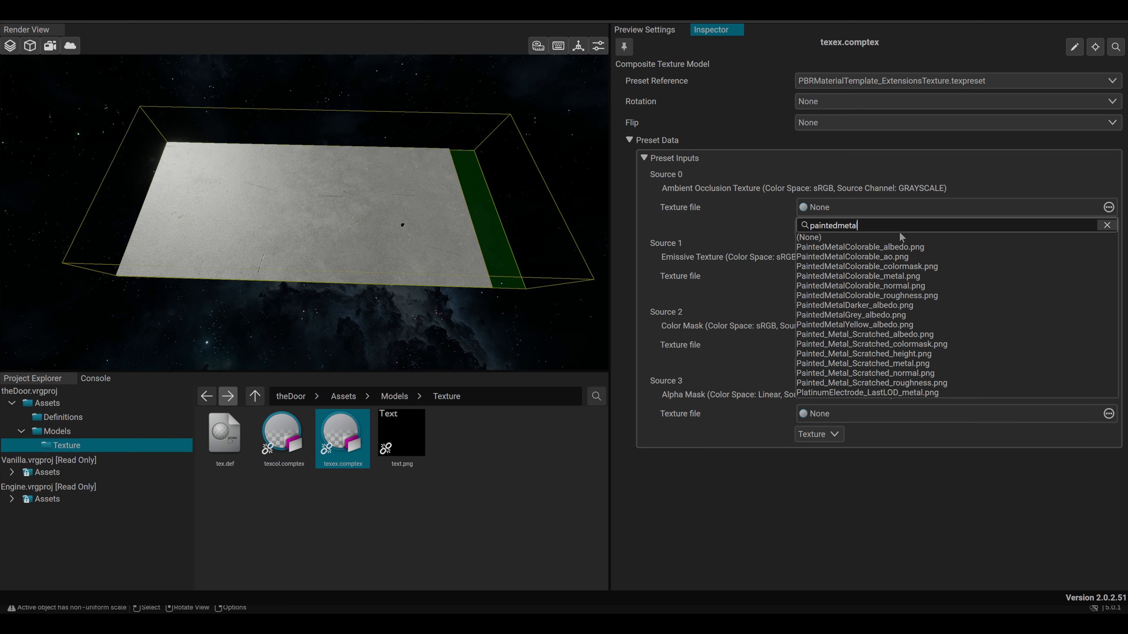
left_click(872, 258)
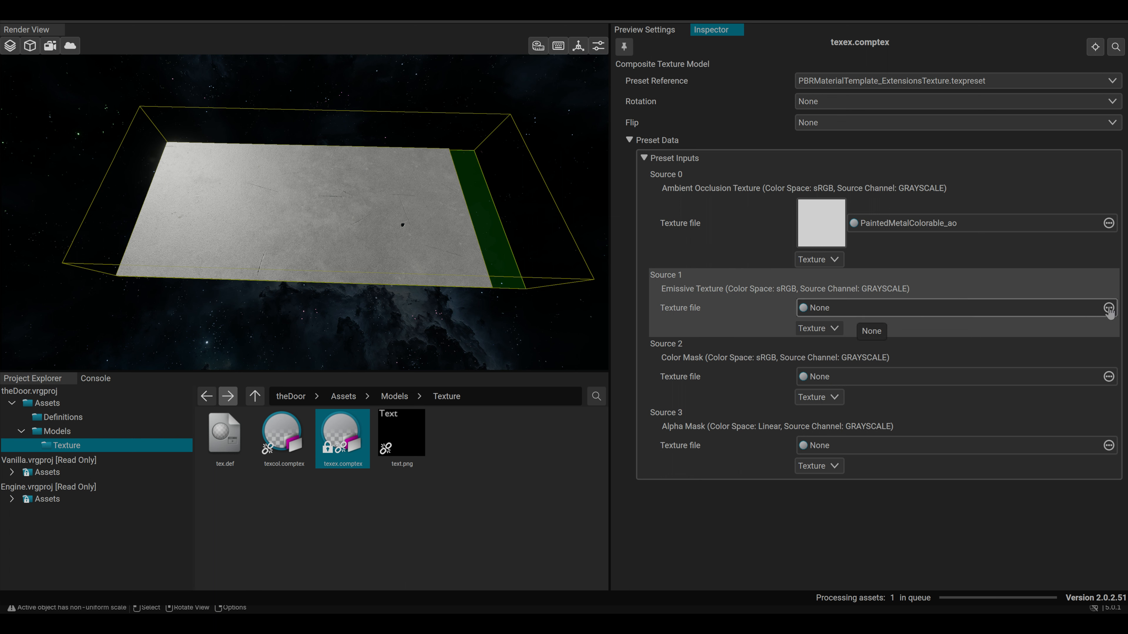
left_click(1044, 308)
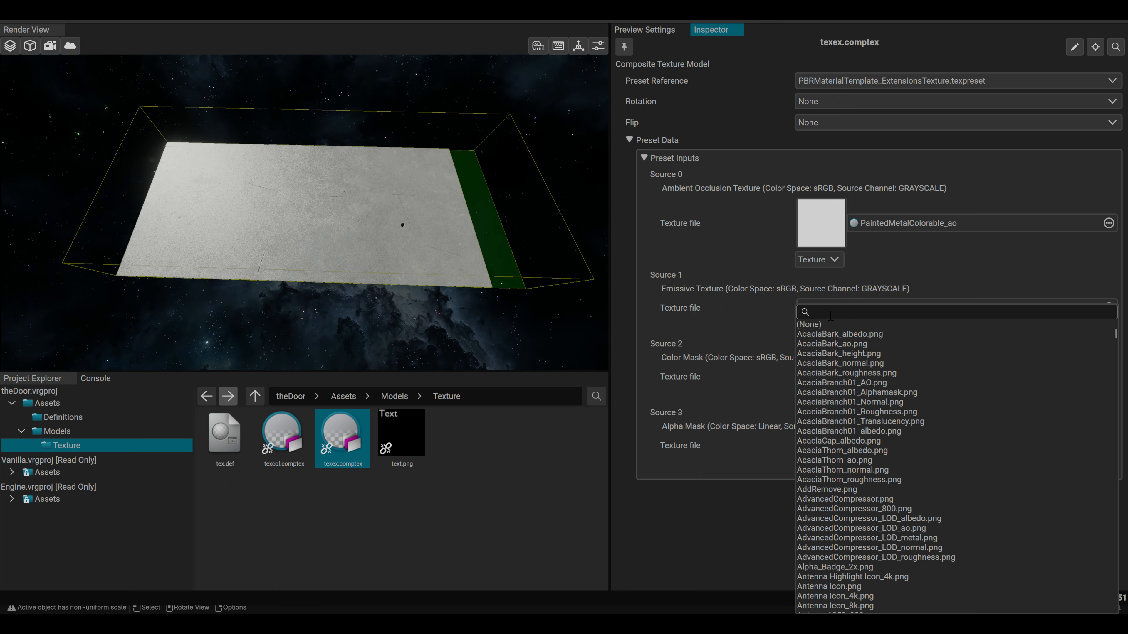
type("paintedmetal")
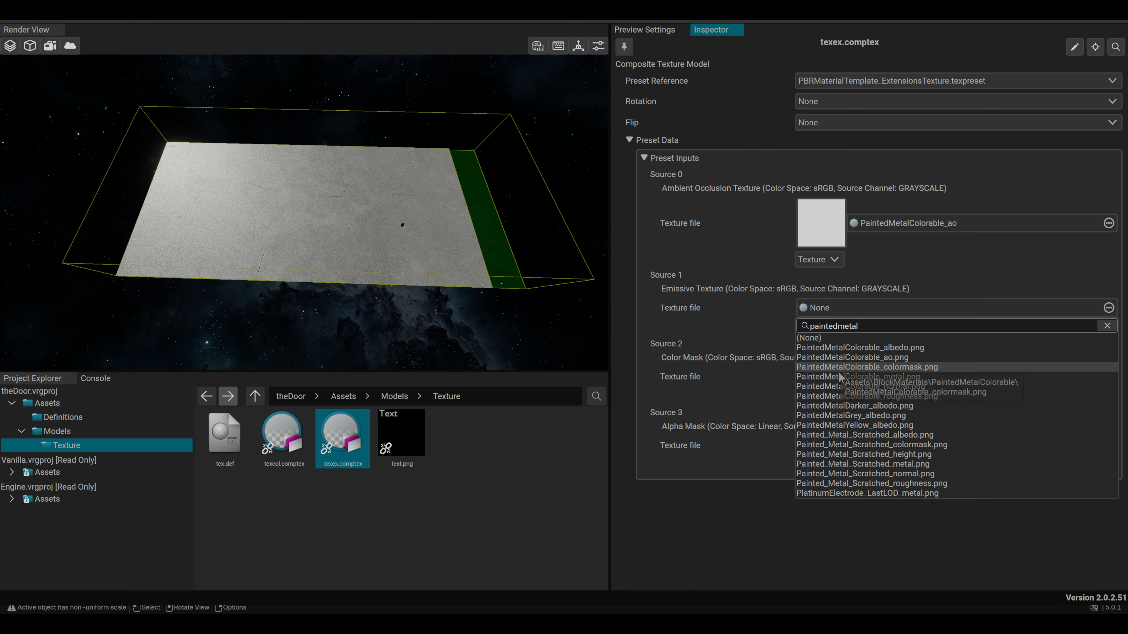
left_click(824, 337)
Switch Source 1 of texex.comptex, the emissive texture, from a texture file to a constant value of 0.
left_click(823, 331)
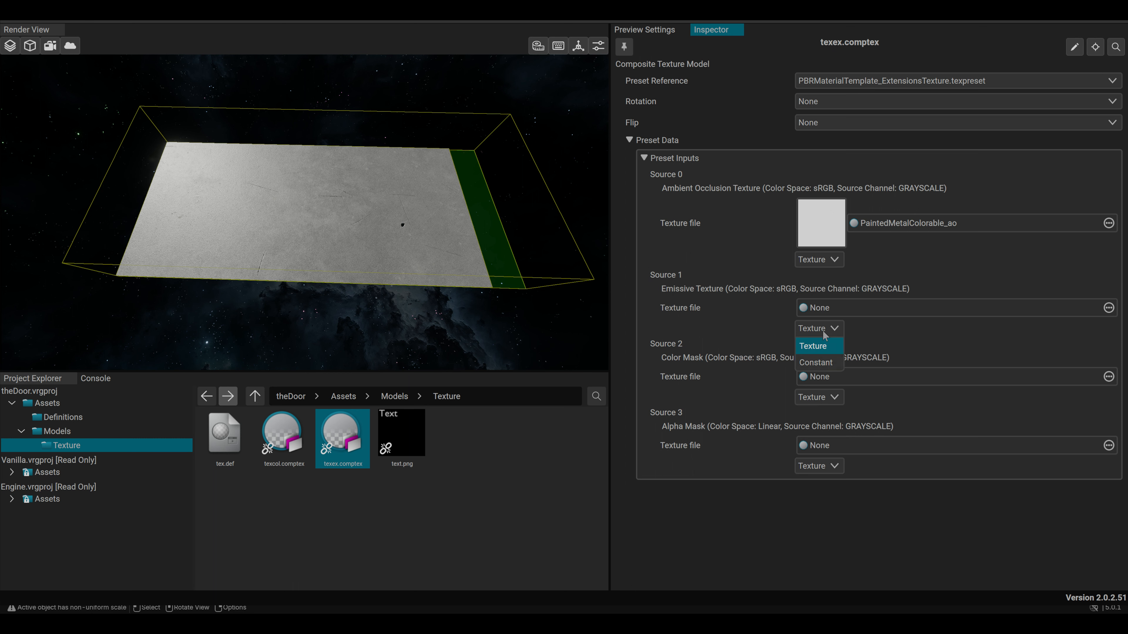
left_click(819, 370)
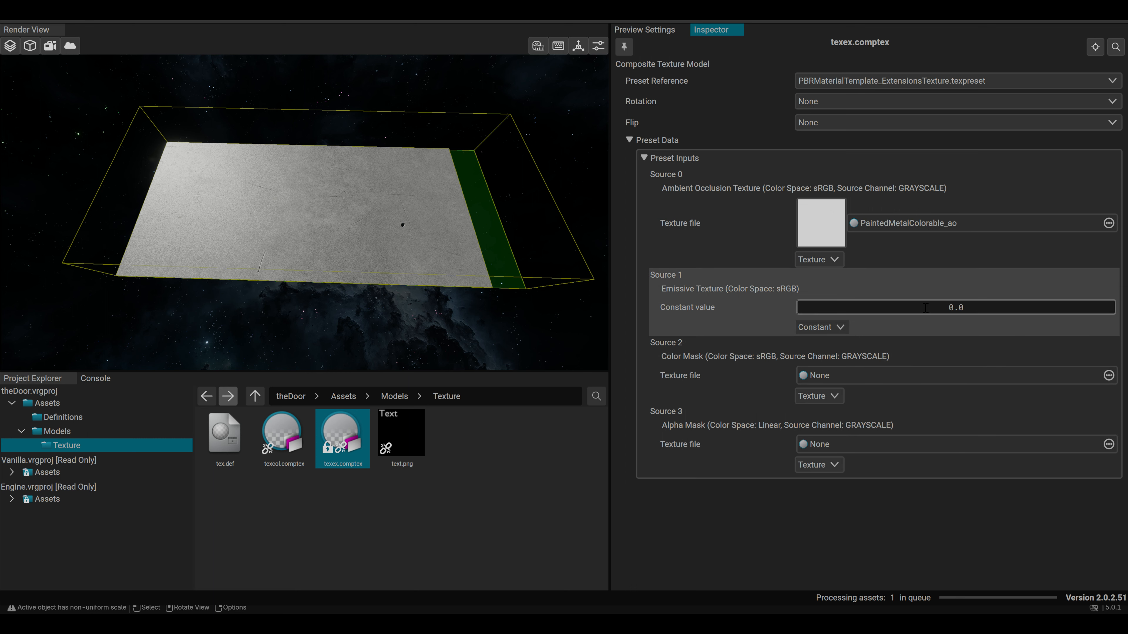
left_click(956, 307)
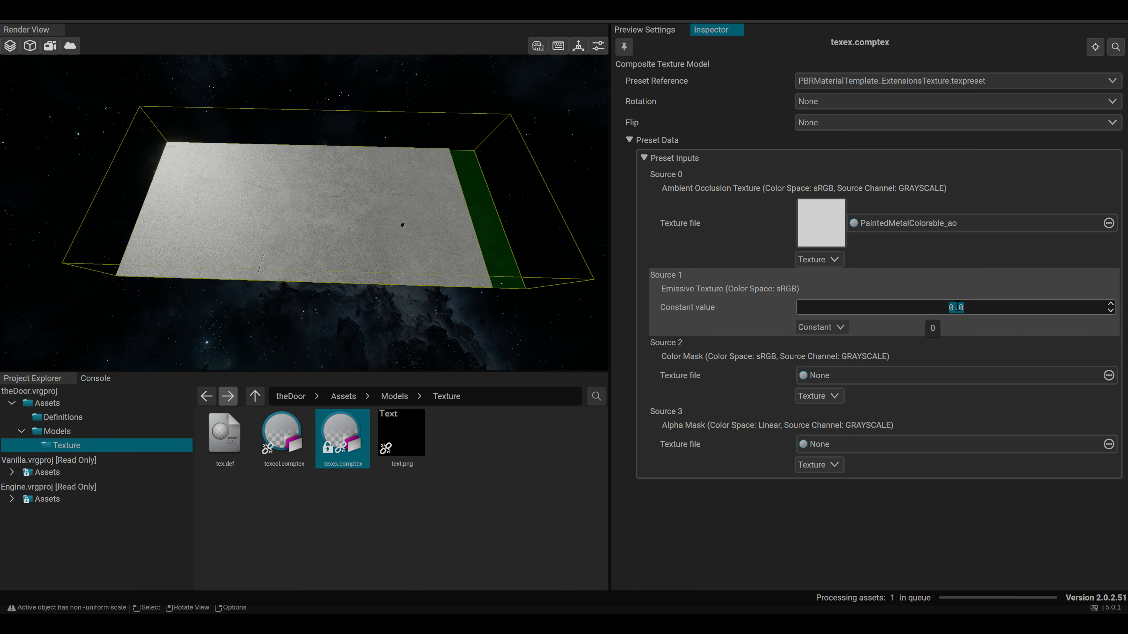
type("1")
key("Return")
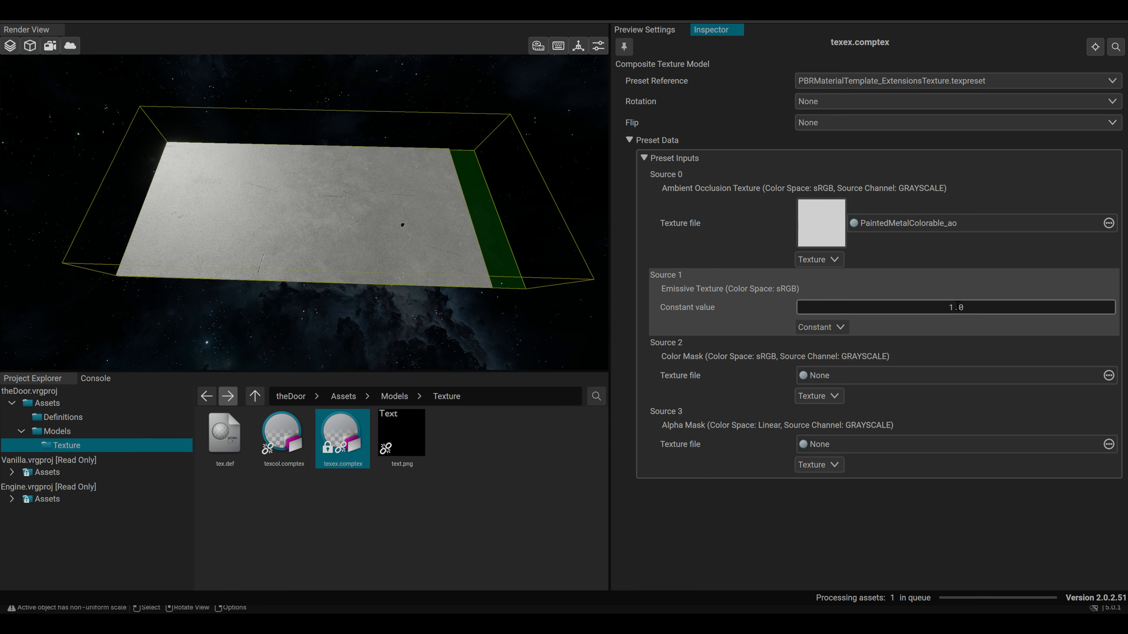
left_click(976, 306)
type("0")
key("Return")
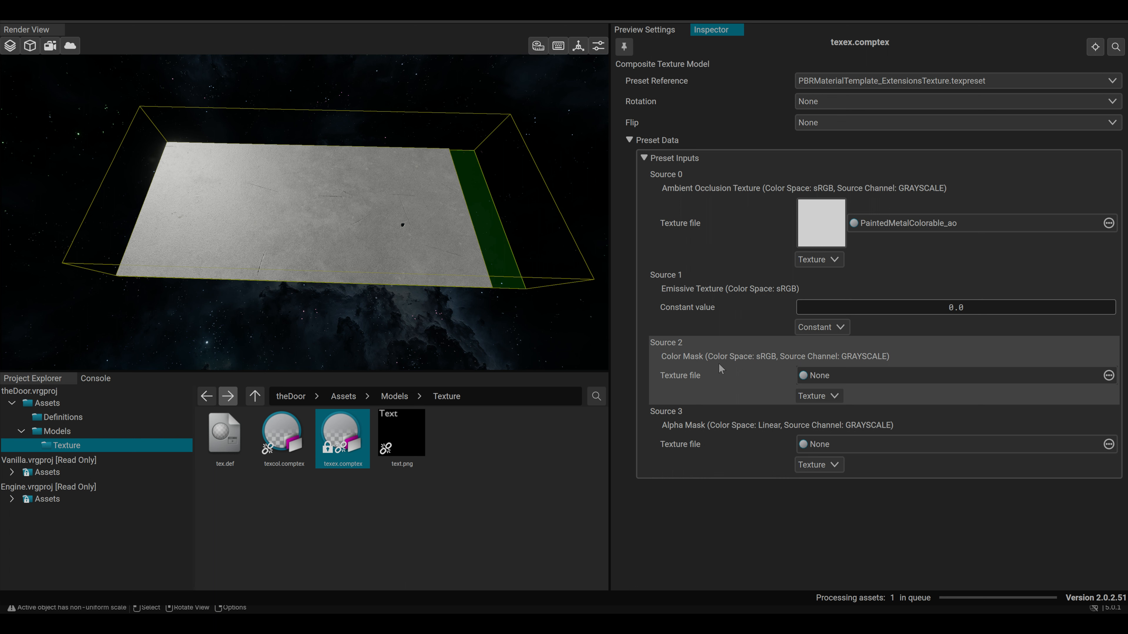
Assign text.png to both Source 2, the color mask, and Source 3, the alpha mask, of texex.comptex.
left_click_drag(402, 436, 835, 377)
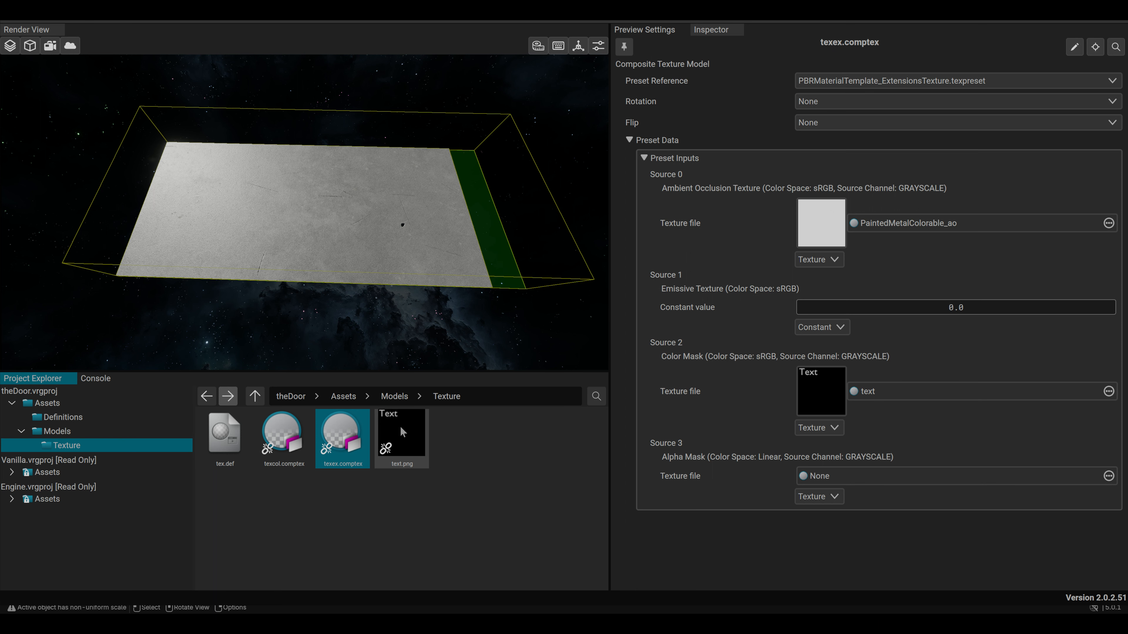
left_click_drag(409, 430, 855, 482)
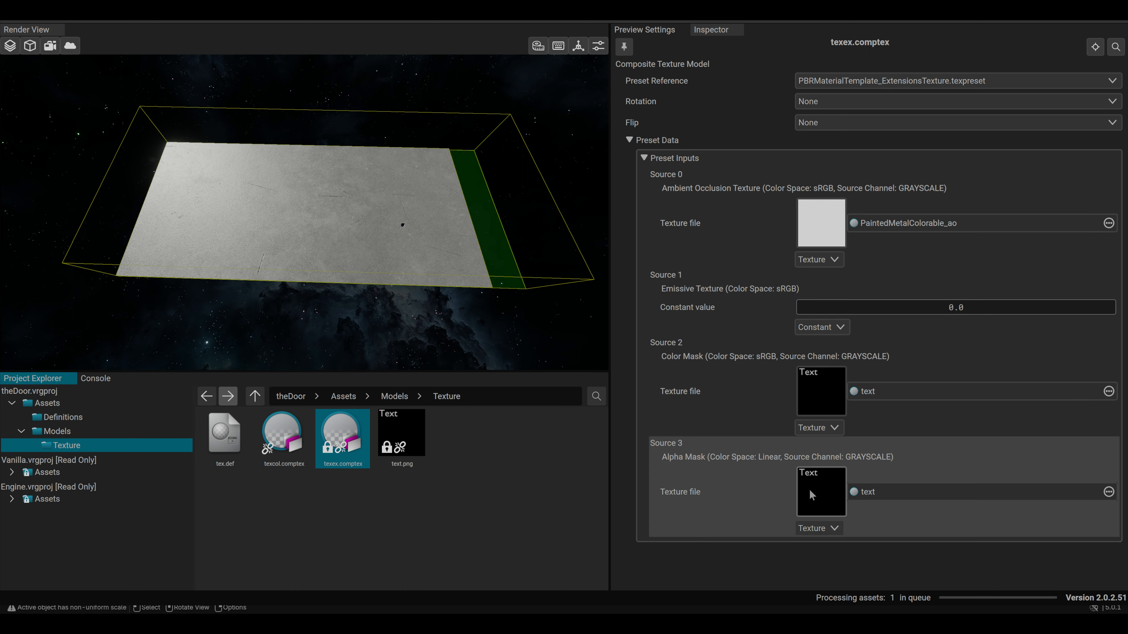
Assign texex.comptex to the Extensions Texture of tex.def.
left_click(232, 439)
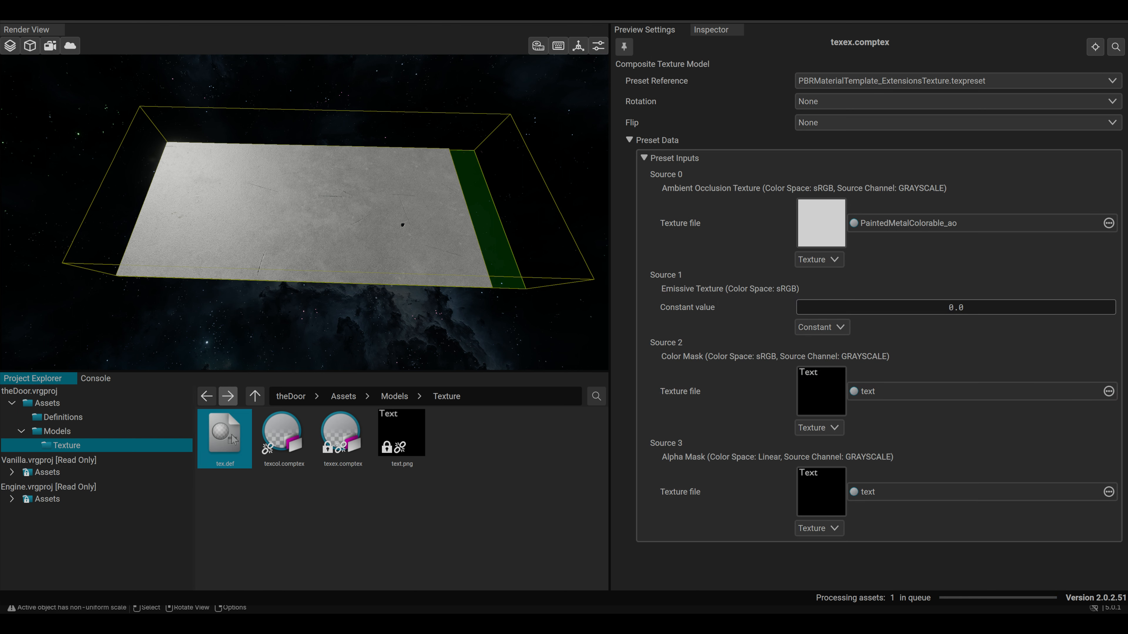
left_click_drag(341, 419, 834, 271)
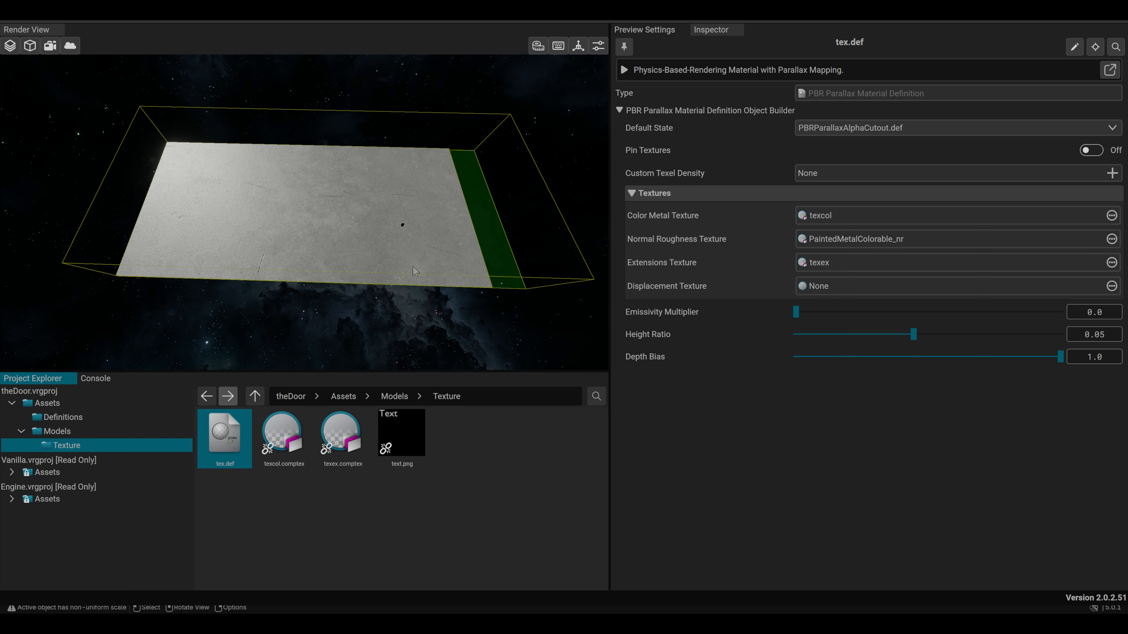
Assign tex.def as the DefaultMaterial of tex.model and check the plane's surface in the render view.
left_click(77, 432)
left_click(342, 435)
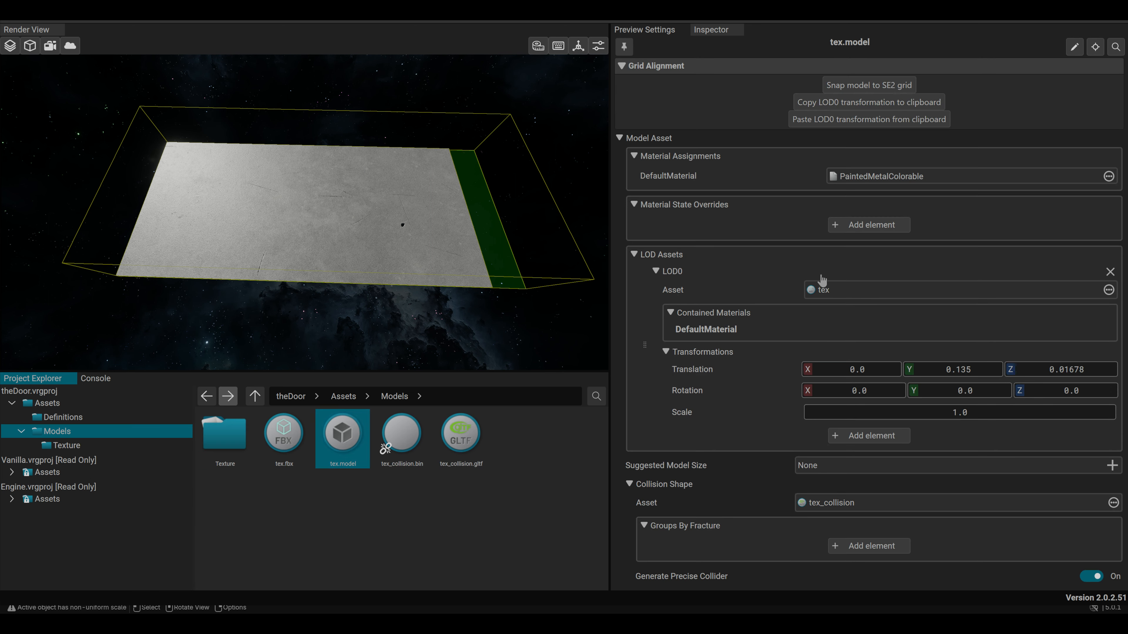
left_click(67, 445)
left_click_drag(231, 462, 884, 183)
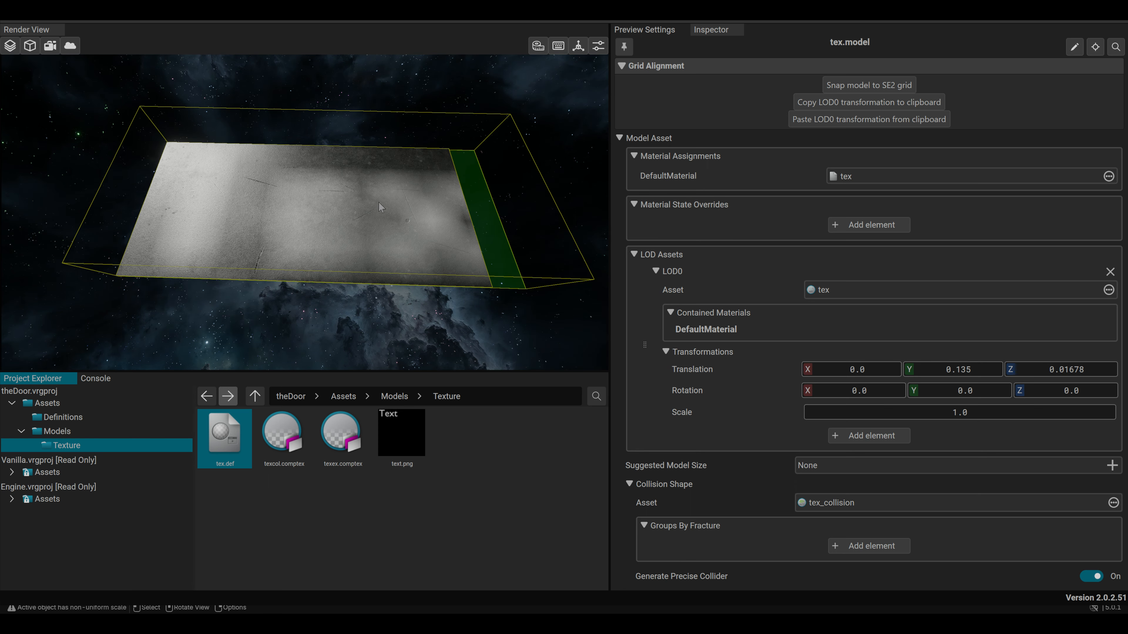
middle_click_drag(342, 213, 412, 182)
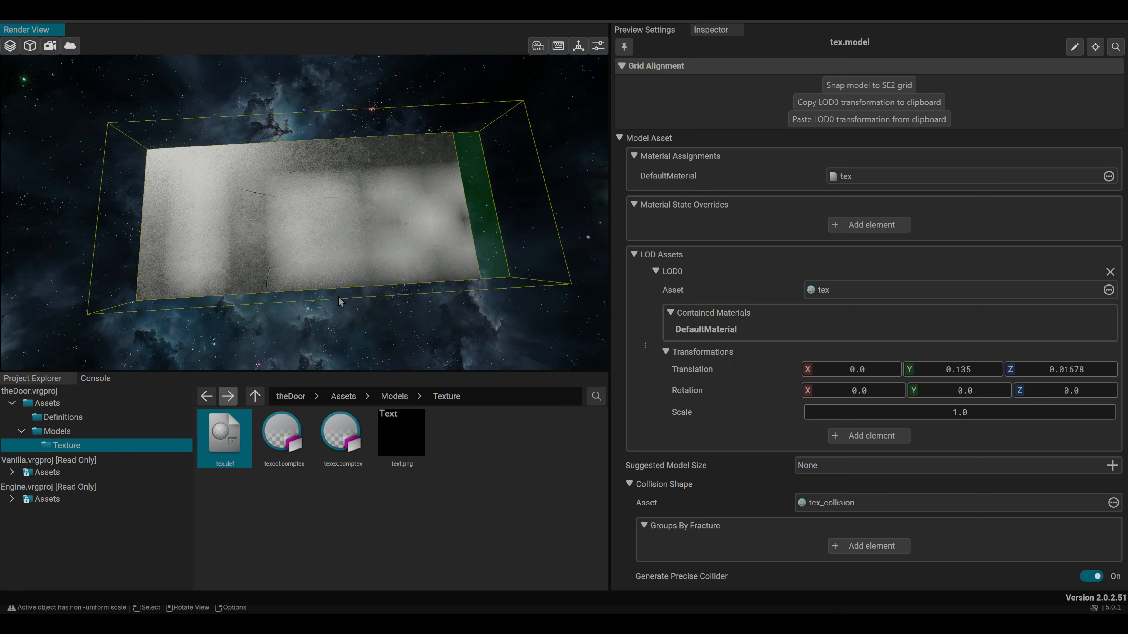
middle_click_drag(390, 306, 318, 169)
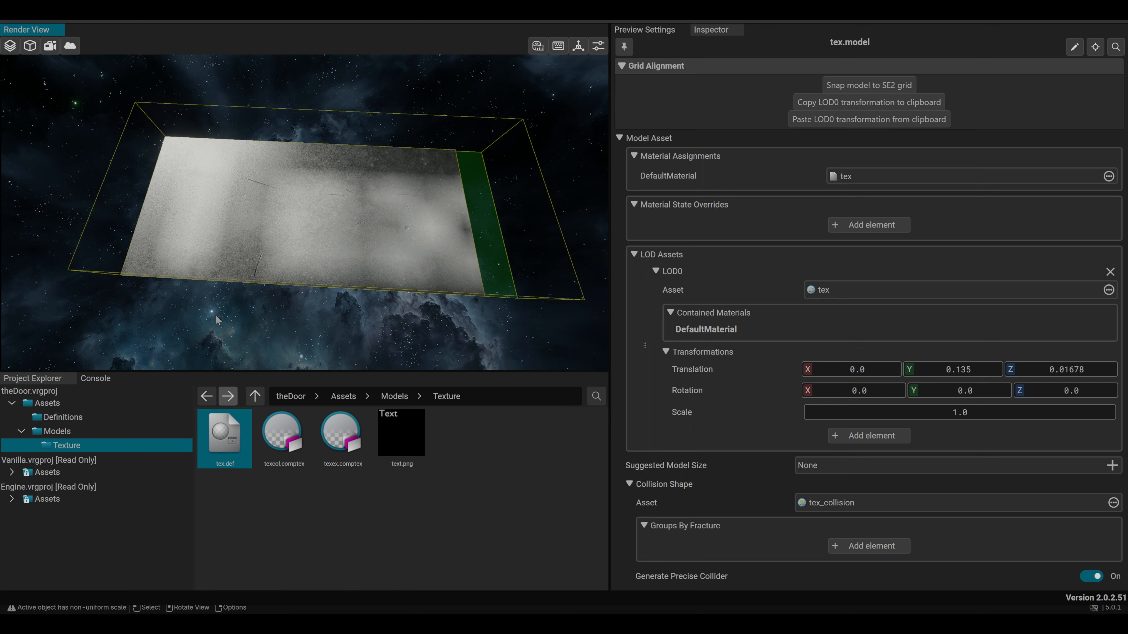
Reopen the tex.def material definition from the Texture folder to review its settings and preview.
left_click(77, 420)
left_click(57, 431)
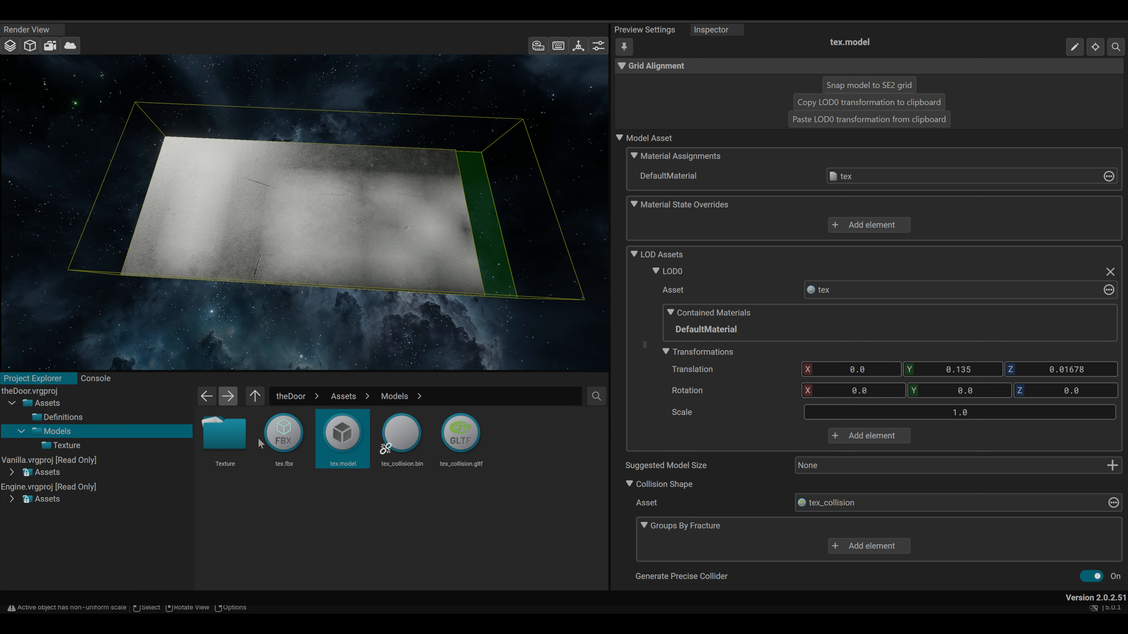
double_click(234, 440)
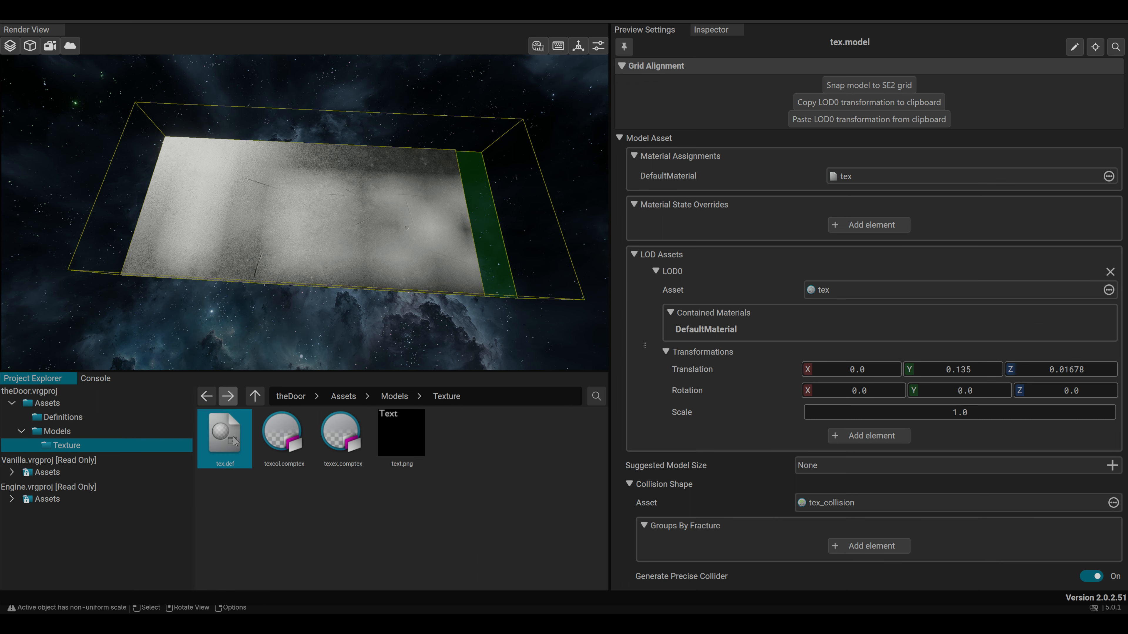
left_click(234, 441)
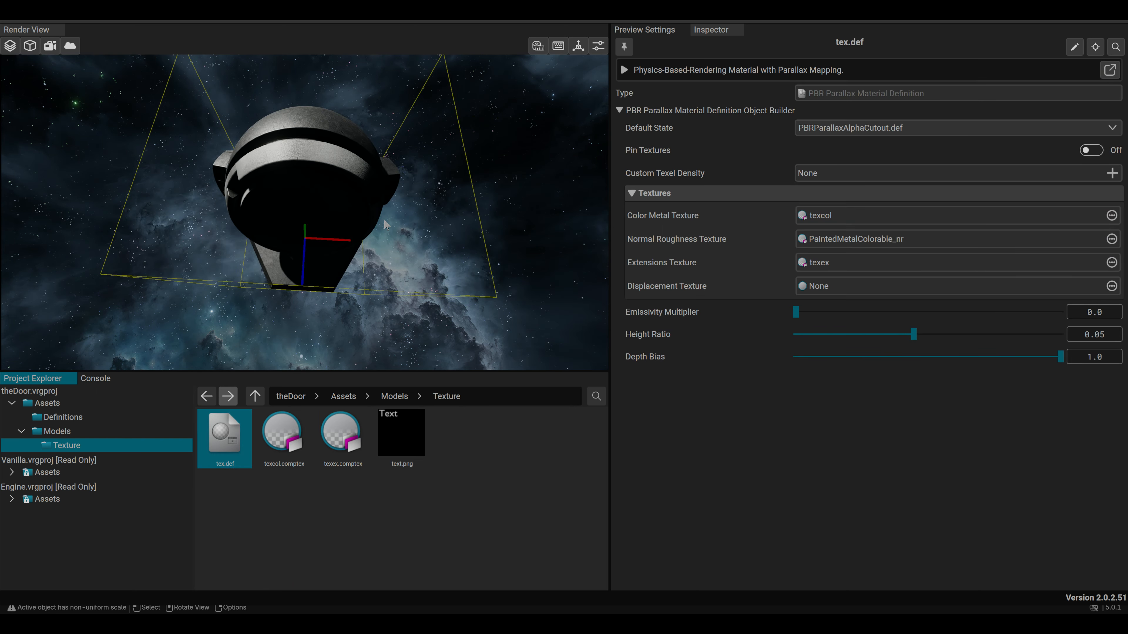
Assign text.png to the Displacement Texture of tex.def.
scroll(375, 249, "down", 2)
middle_click_drag(379, 299, 558, 256)
middle_click_drag(423, 217, 372, 244)
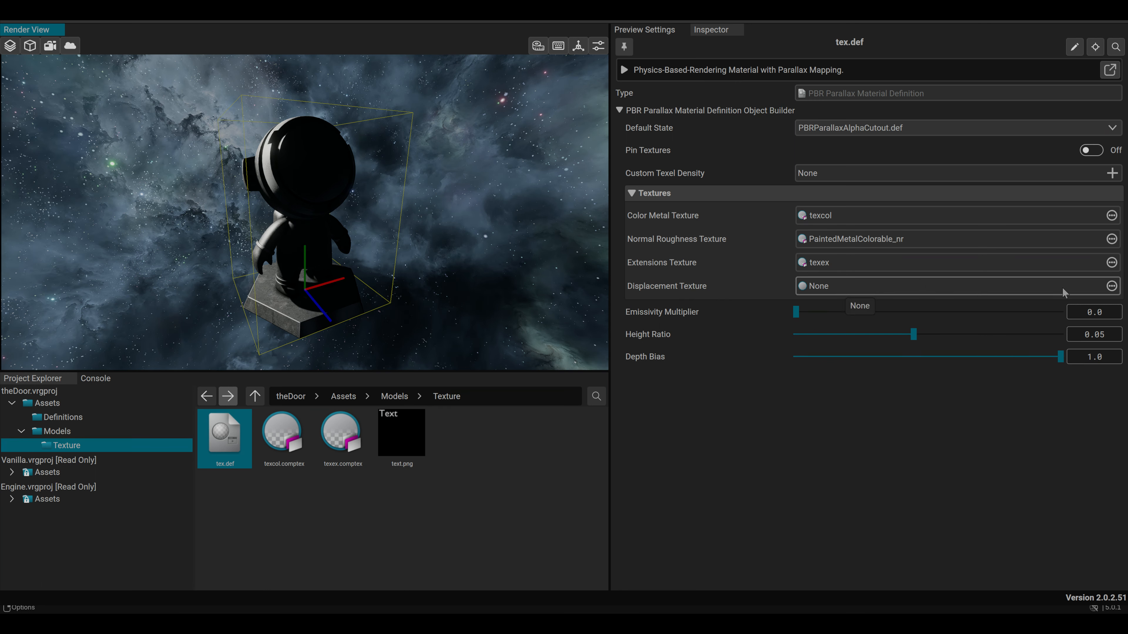
left_click_drag(402, 433, 898, 290)
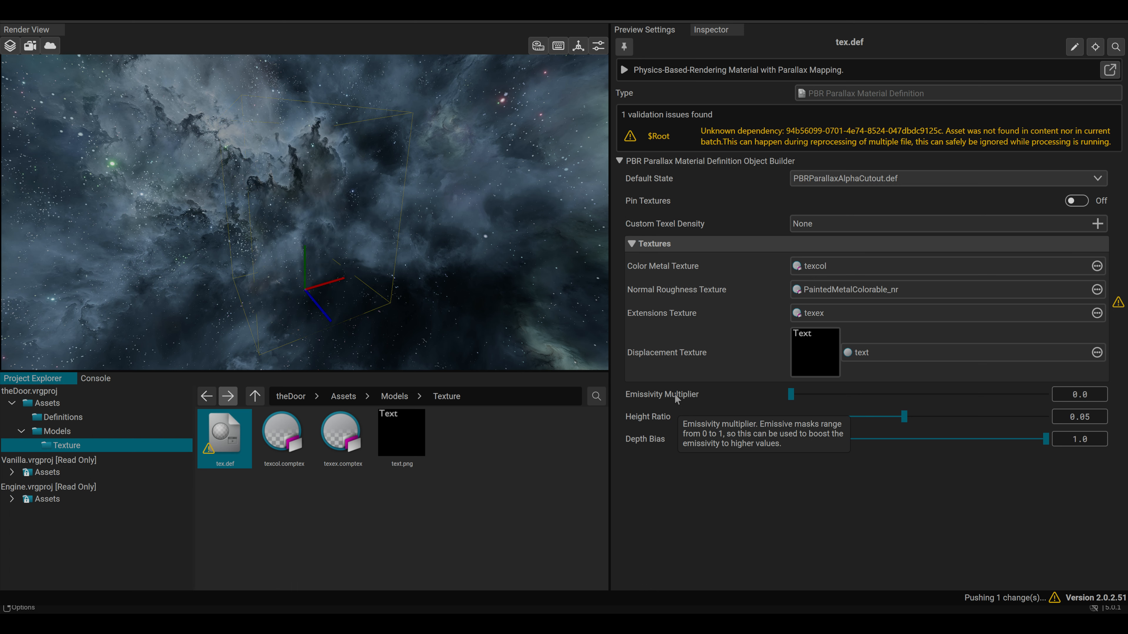
mouse_move(797, 349)
left_mouse_down()
mouse_move(1045, 346)
mouse_move(794, 349)
left_mouse_up()
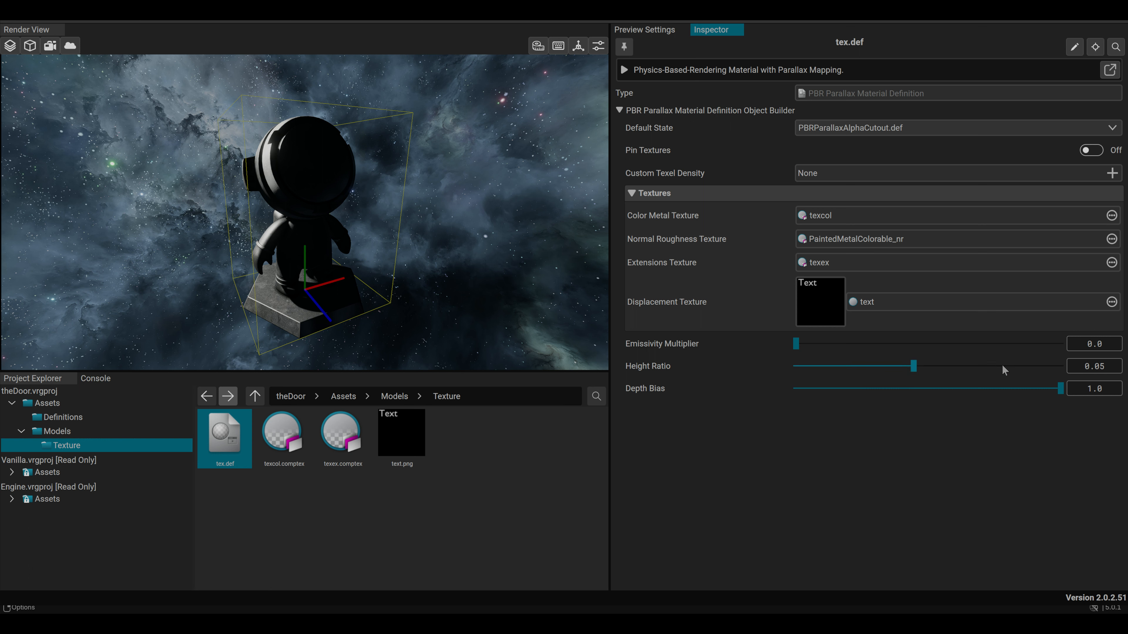
Set the Height Ratio of tex.def to 0.08.
left_click(1106, 369)
key("BackSpace")
type("1")
key("BackSpace")
type("8")
key("Return")
Review the sources of texcol.comptex, and switch the Source 1 emissive input of texex.comptex to Texture.
left_click(261, 447)
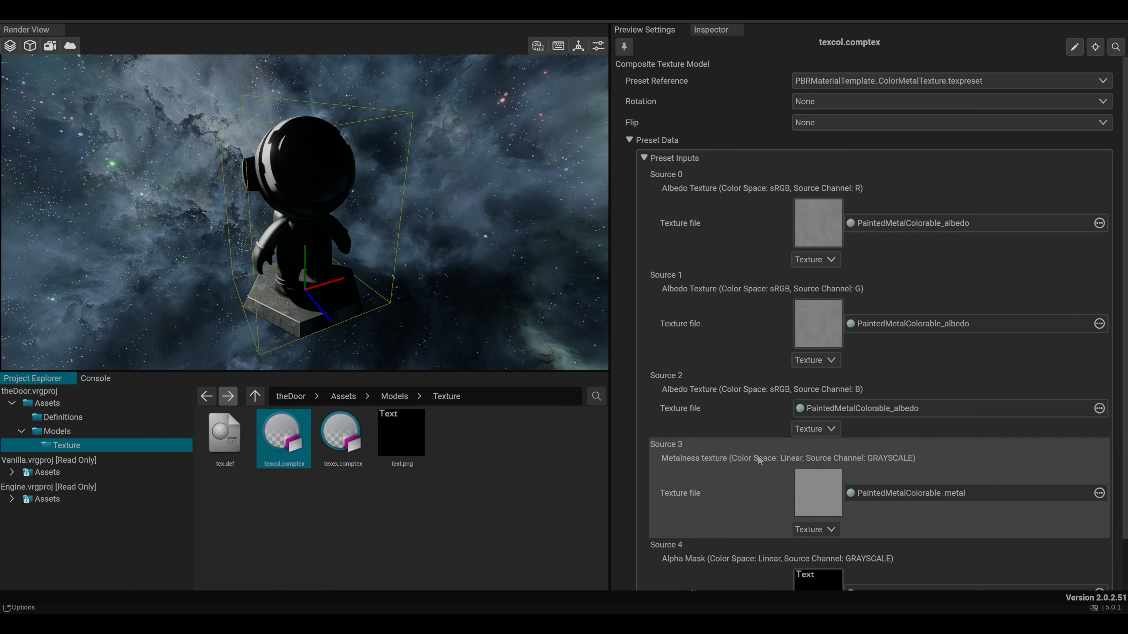
scroll(759, 460, "down", 2)
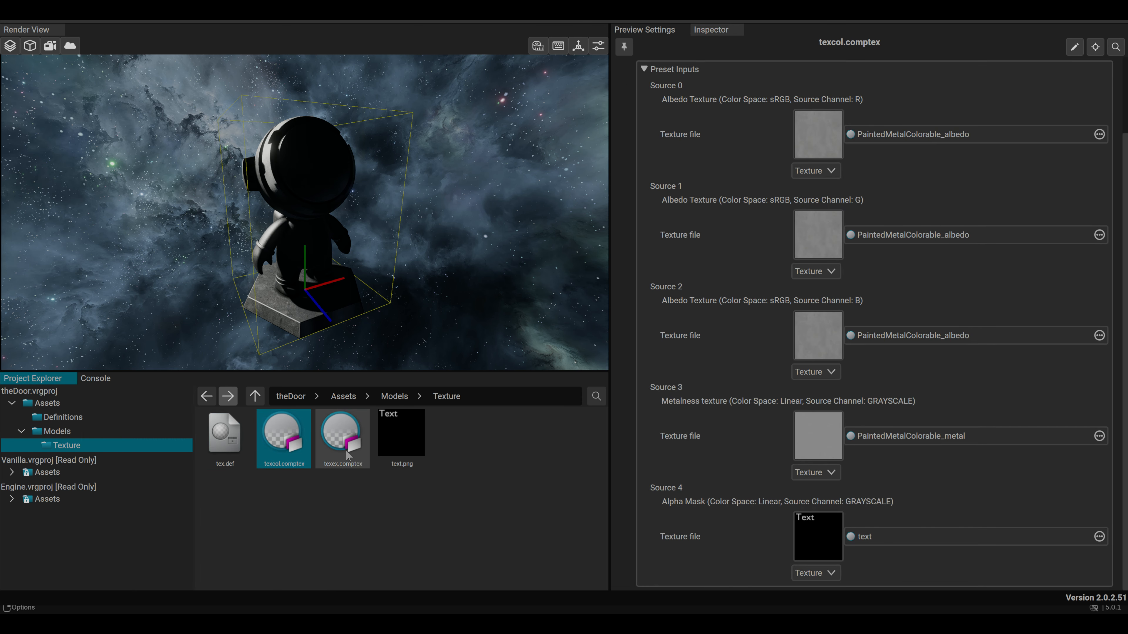
left_click(347, 453)
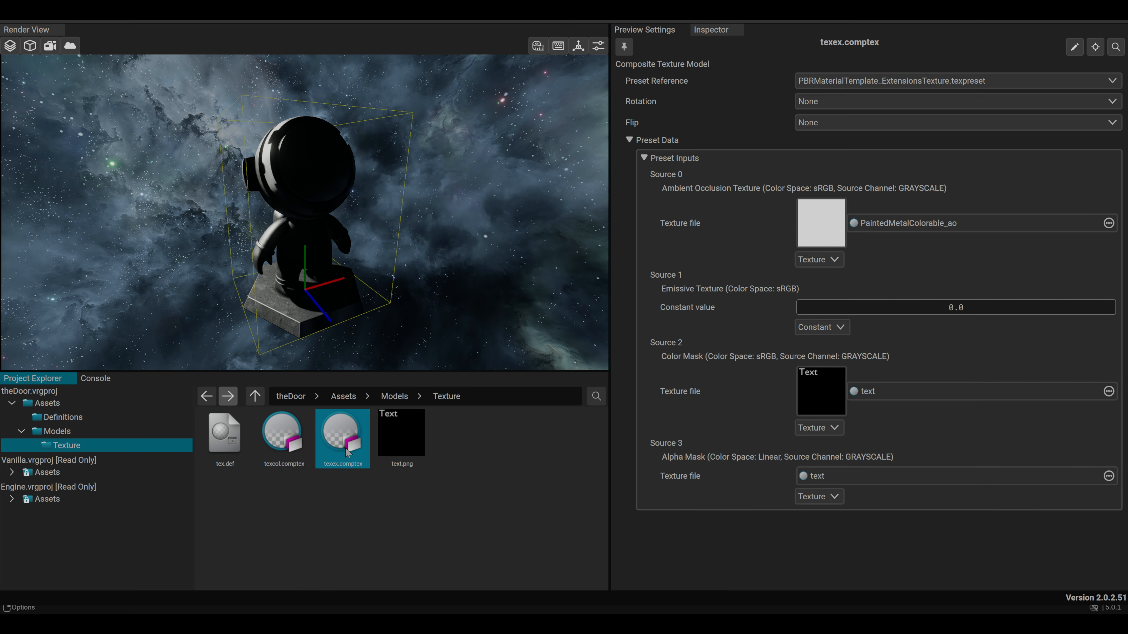
left_click(822, 327)
left_click(813, 357)
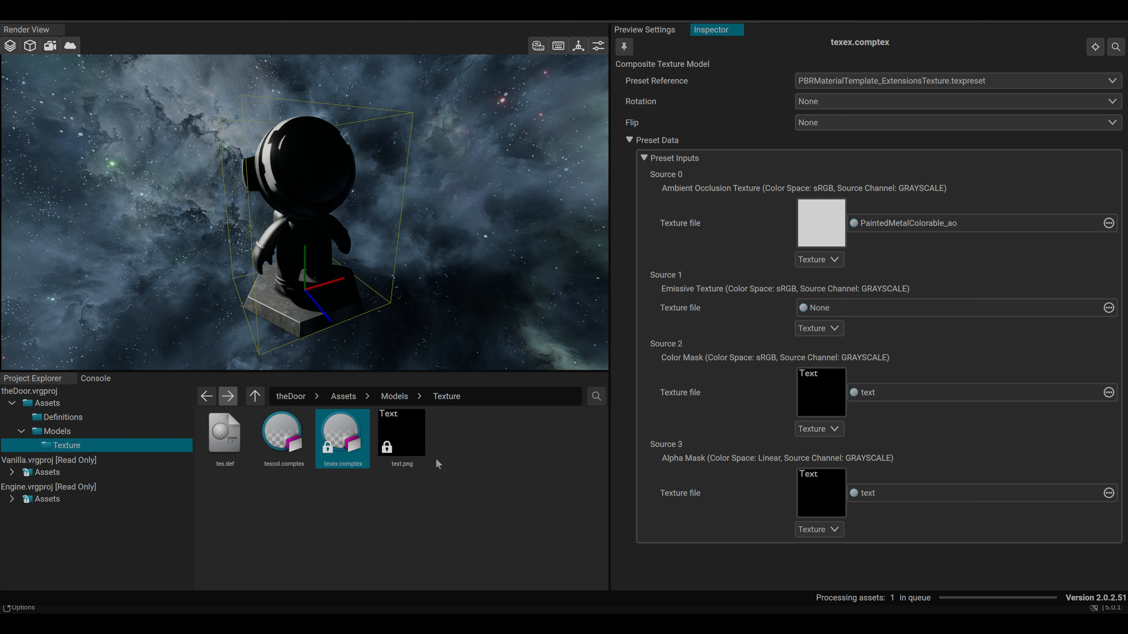
Clear the Source 2 color mask texture of texex.comptex and make that source a constant of 1.
left_click(1108, 393)
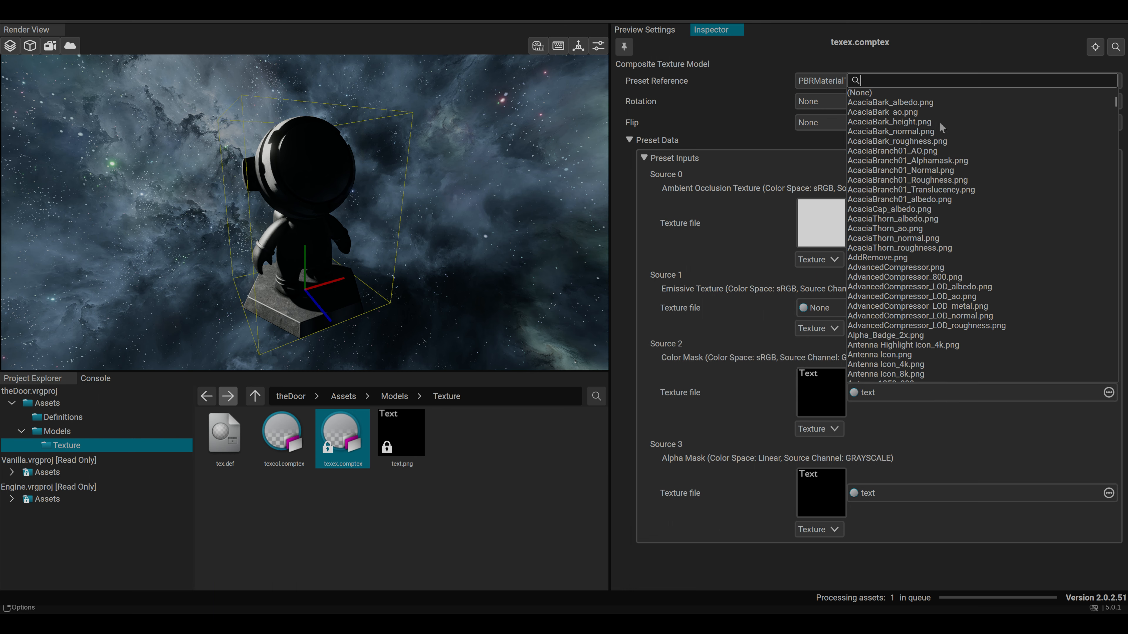
left_click(877, 93)
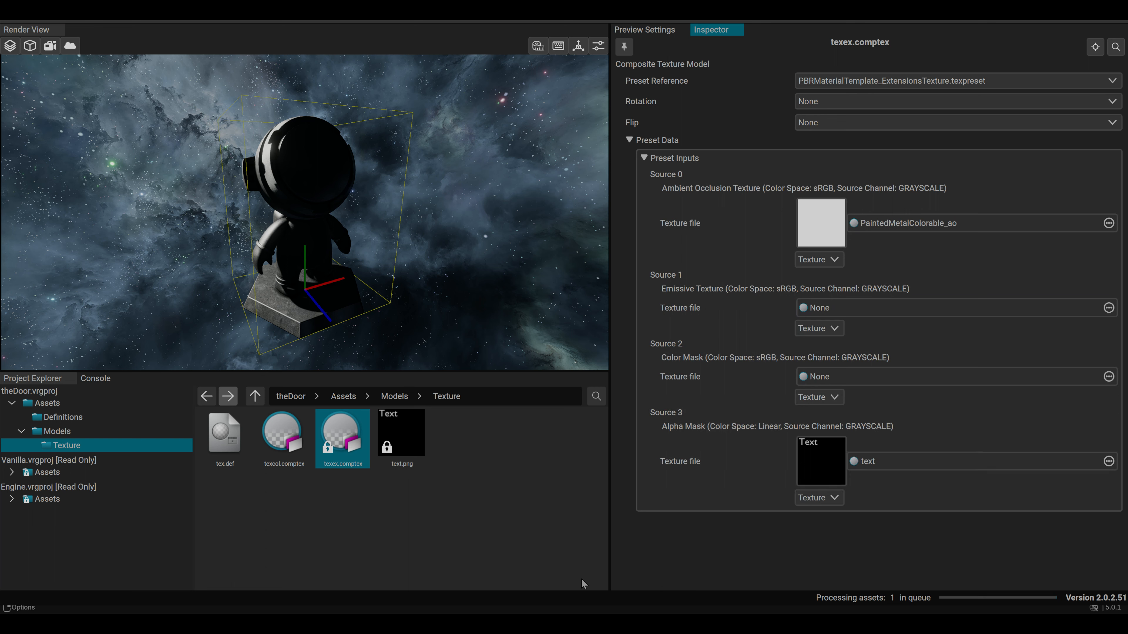
left_click(819, 397)
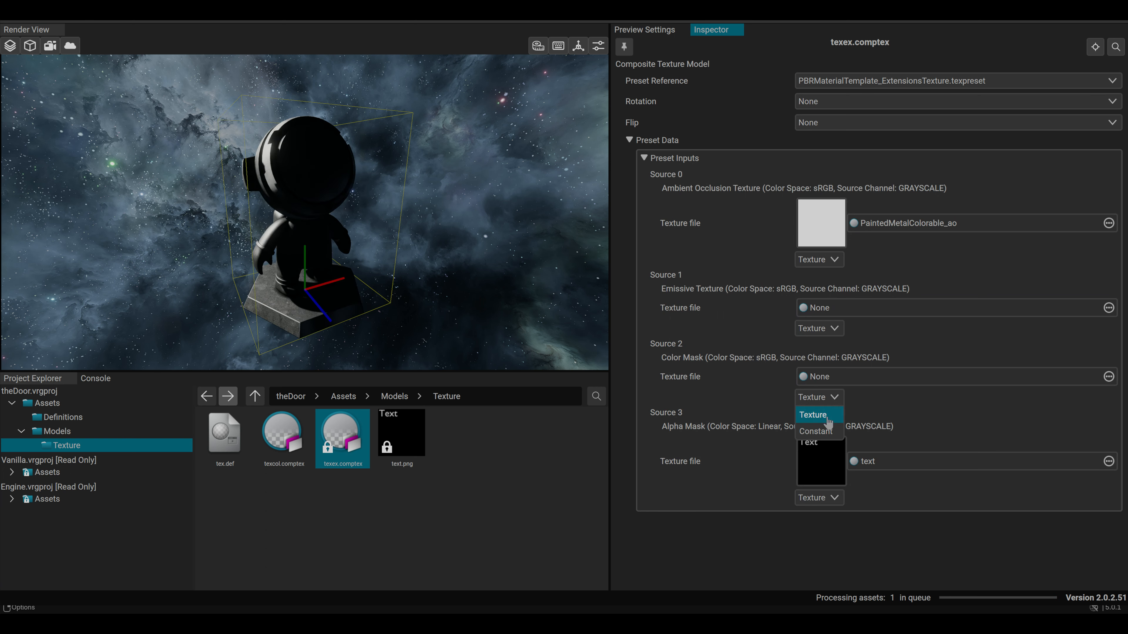
left_click(815, 431)
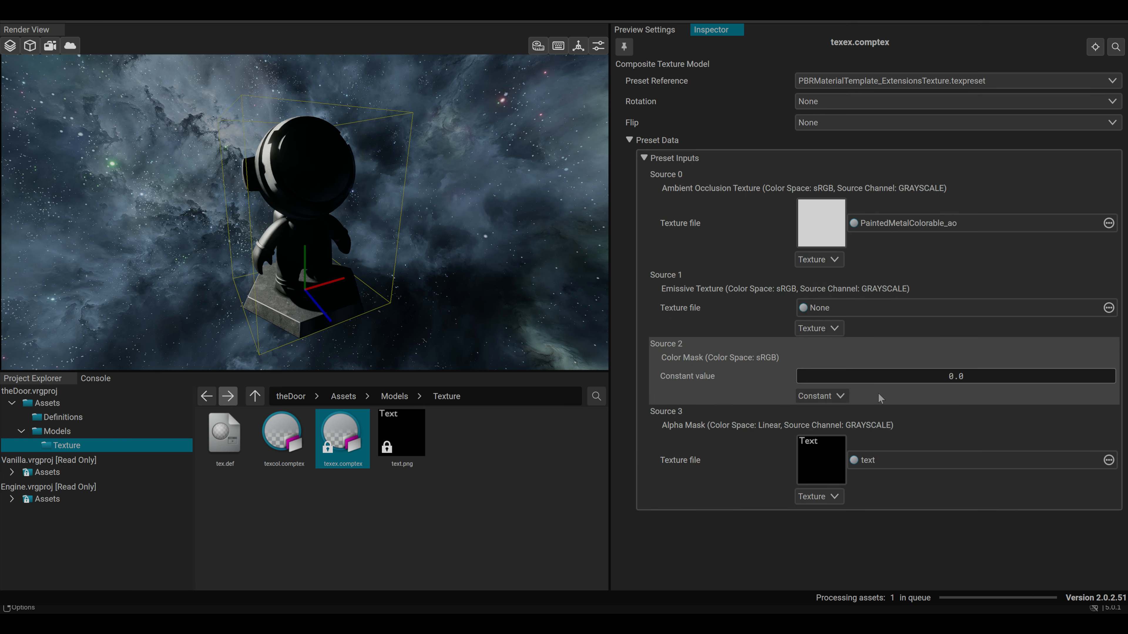
double_click(970, 377)
type("1")
key("Return")
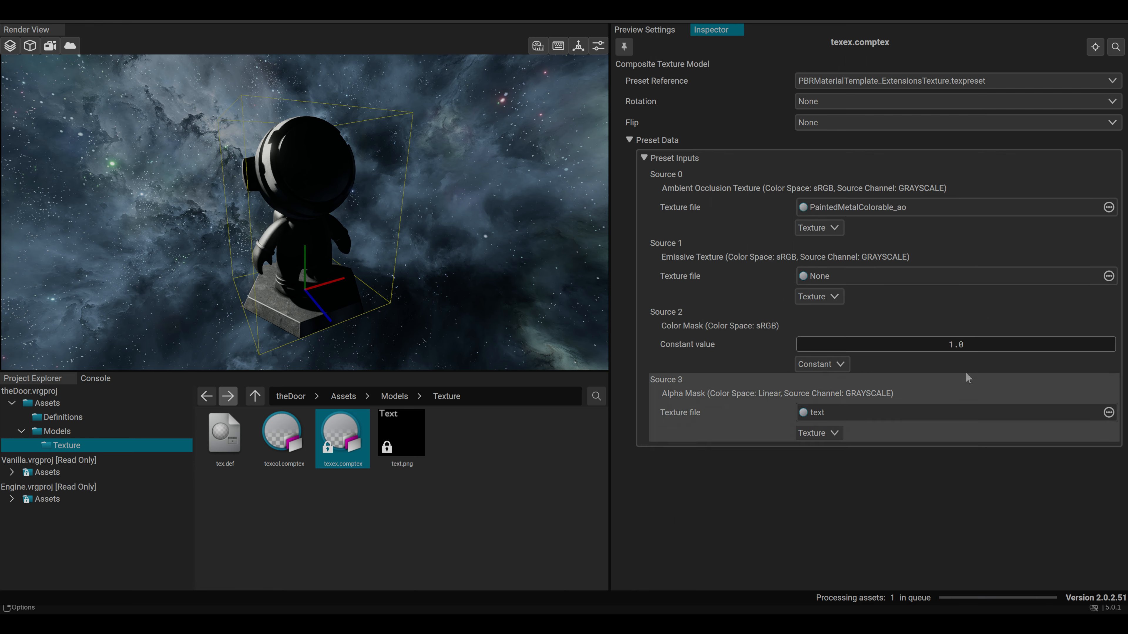
Open testing.partialdef from the Definitions folder and examine the block's plane in the render view.
left_click(420, 427)
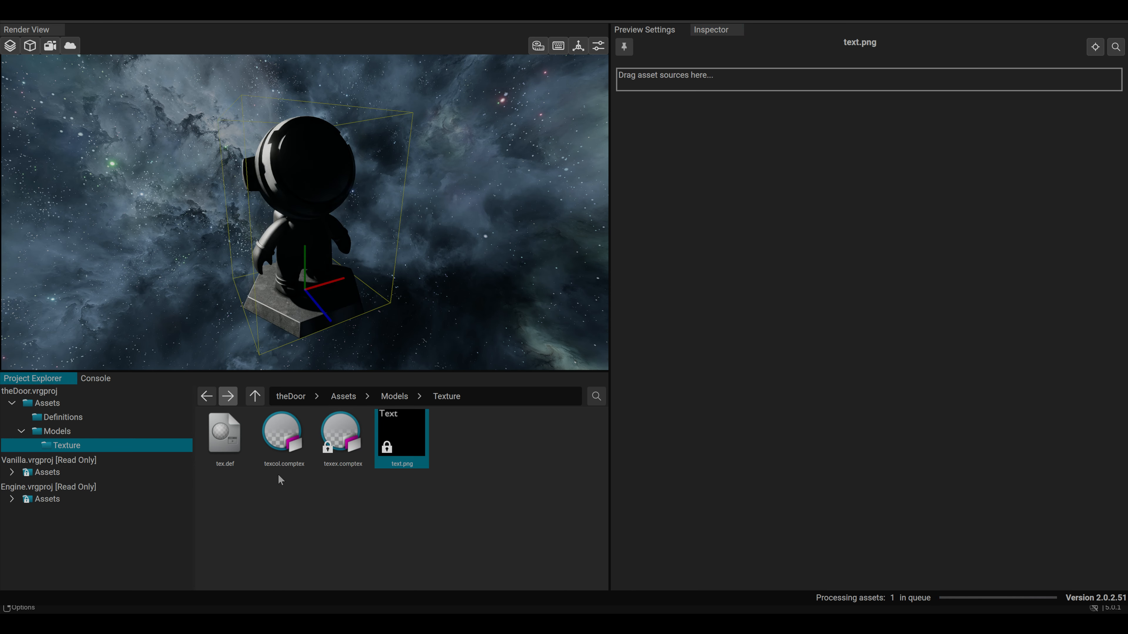
left_click(84, 432)
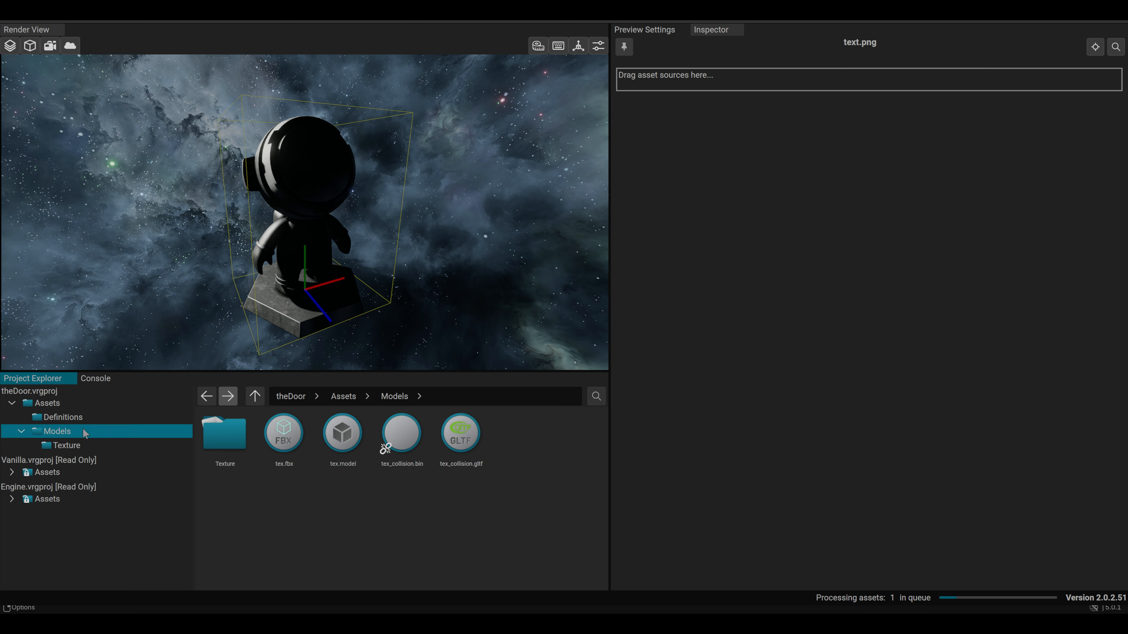
left_click(62, 417)
left_click(226, 433)
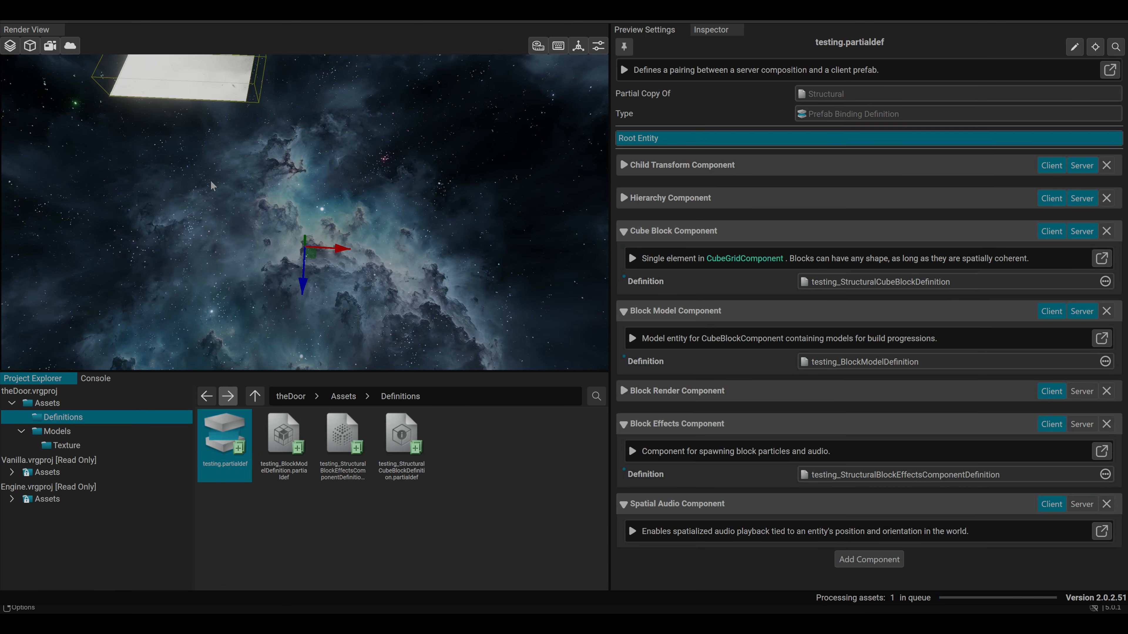
middle_click_drag(245, 161, 222, 185)
scroll(312, 201, "up", 1)
middle_click_drag(299, 189, 526, 471)
middle_click_drag(306, 190, 368, 216)
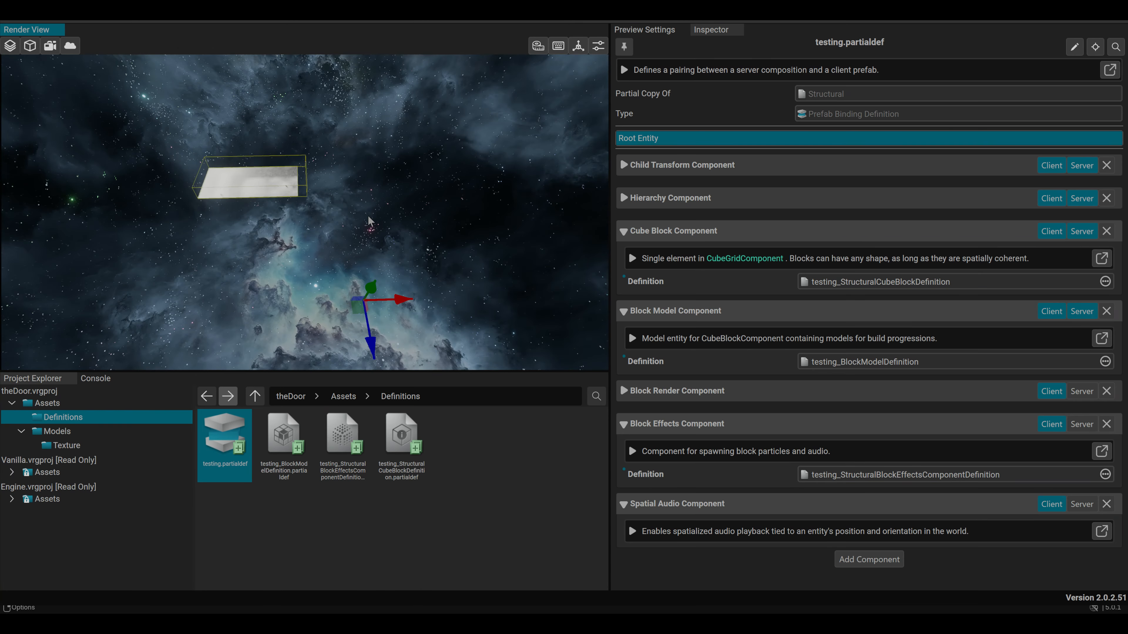
Open testing_StructuralCubeBlockDefinition.partialdef and review its mount point, density, recipe and block kind settings.
left_click(73, 17)
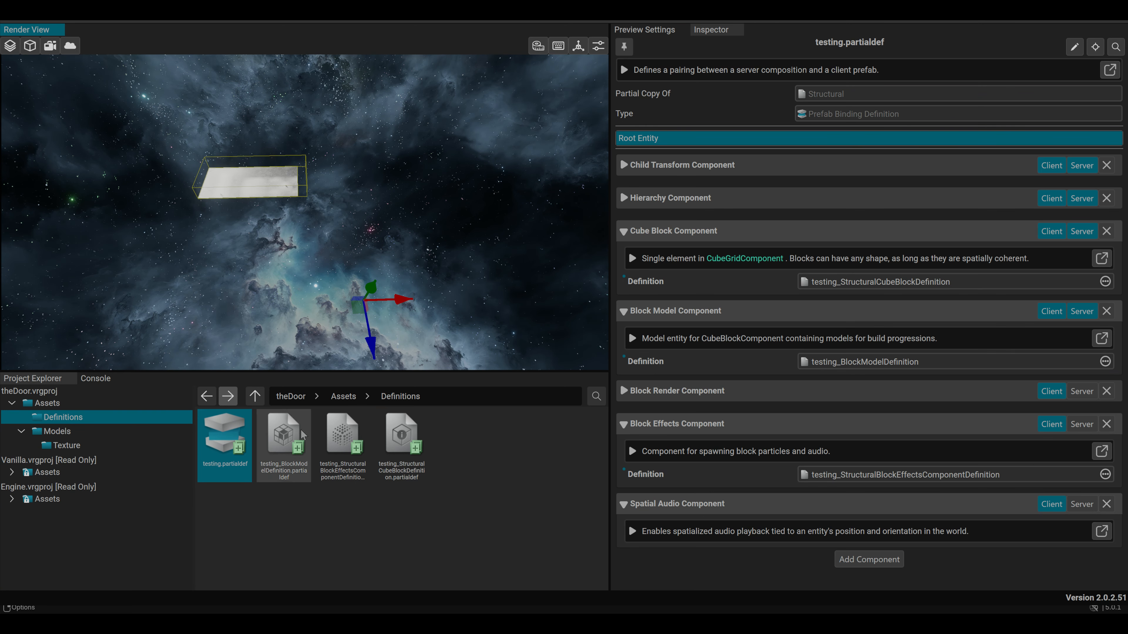
left_click(402, 442)
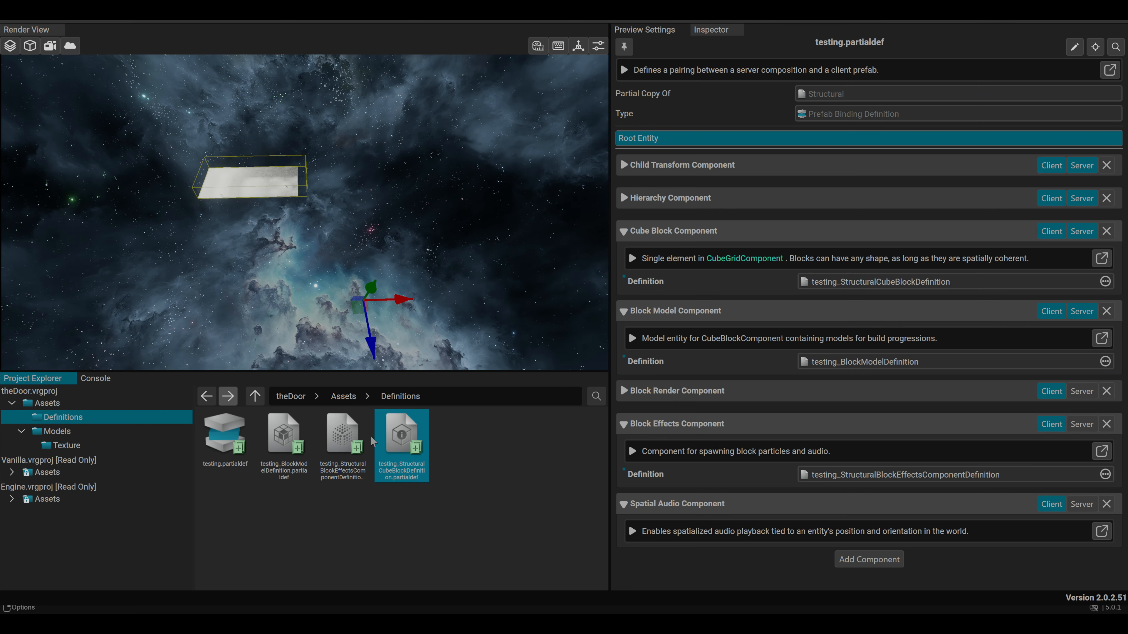
scroll(844, 355, "down", 3)
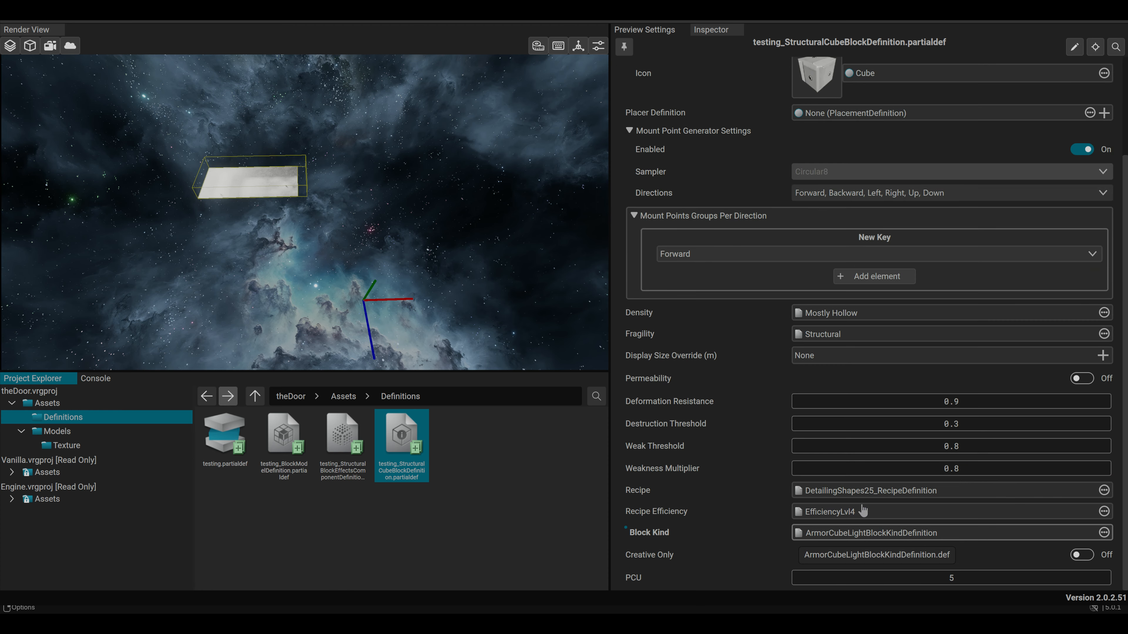
Launch Space Engineers 2 with the mod project's custom arguments and start a new game in the Concordia Research Facility.
left_click(75, 21)
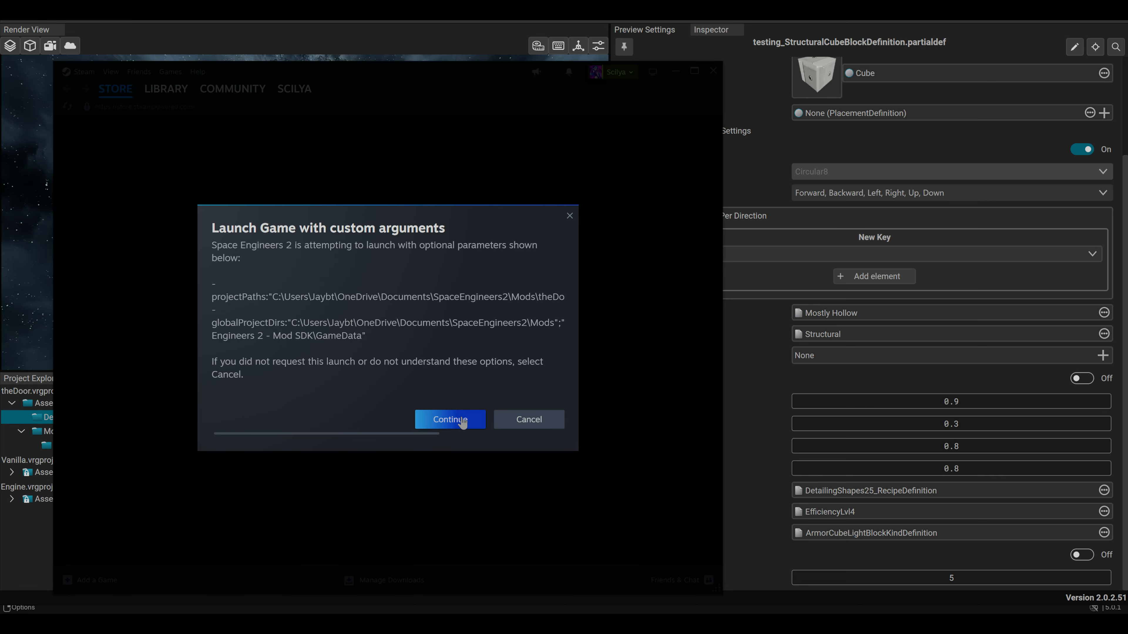
left_click(440, 420)
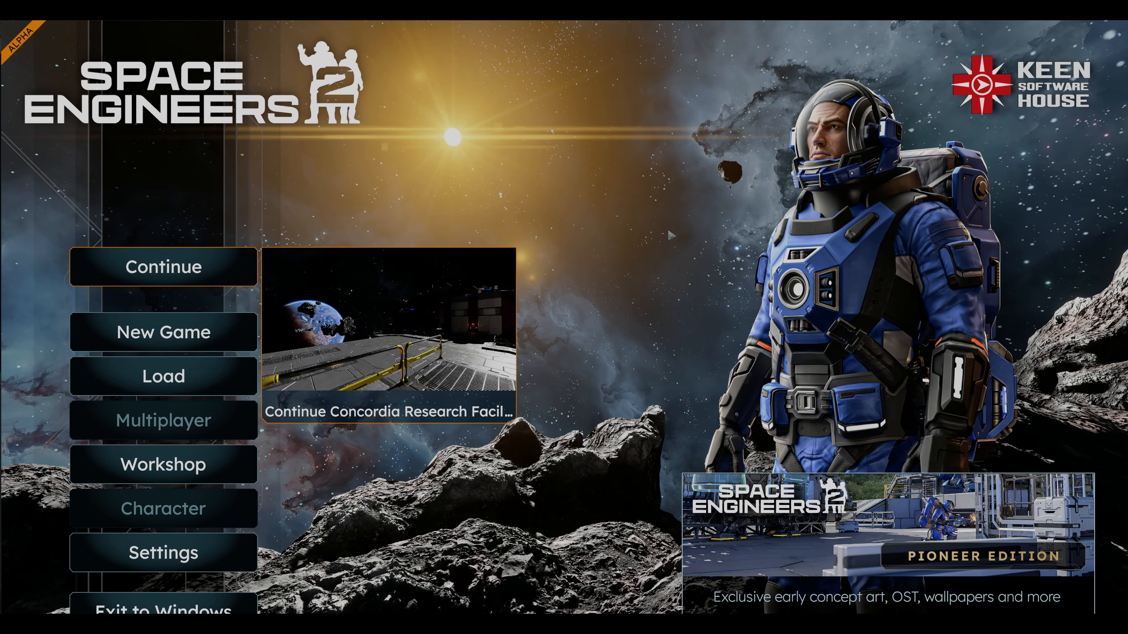
left_click(178, 334)
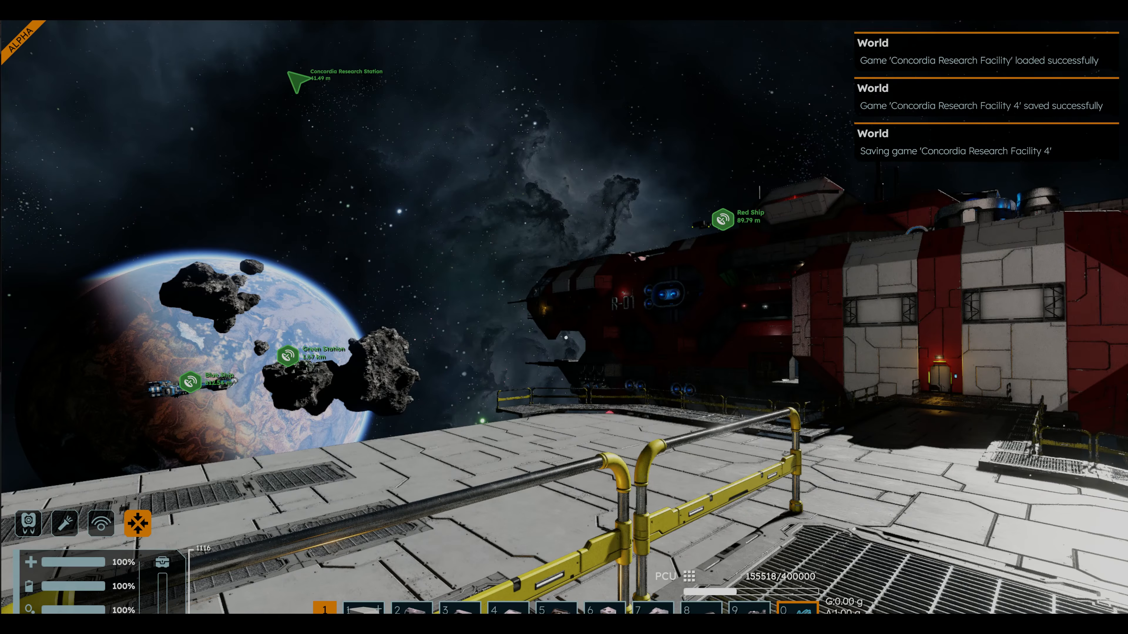
Equip the 1.75 m test block, rotate it so its text reads upright, and place it on the light armor deck.
key("w")
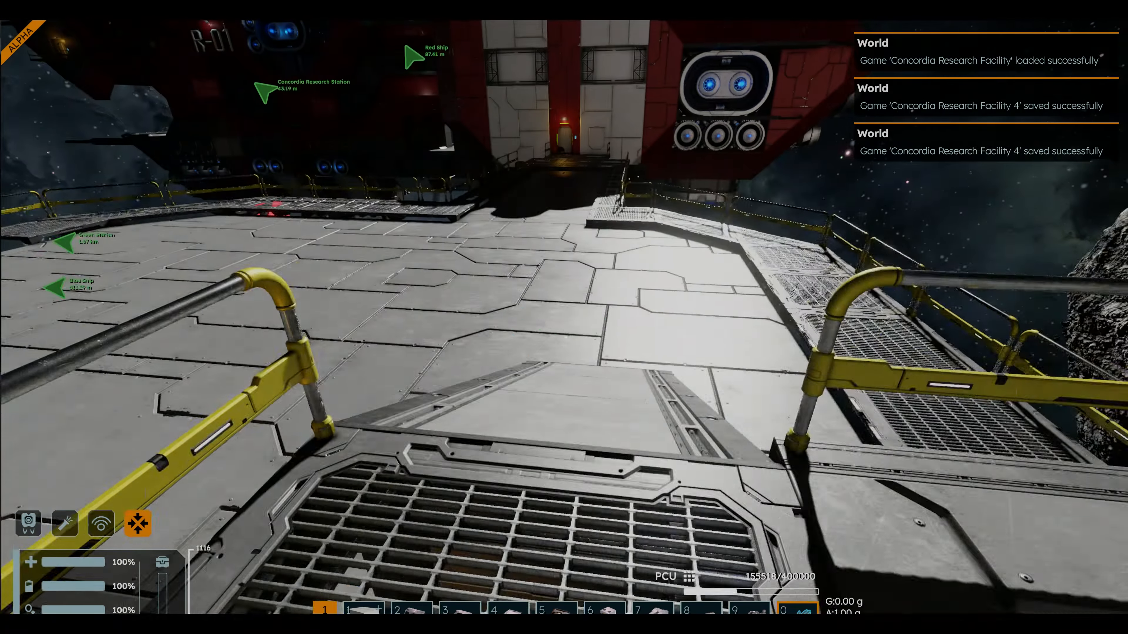
key("1")
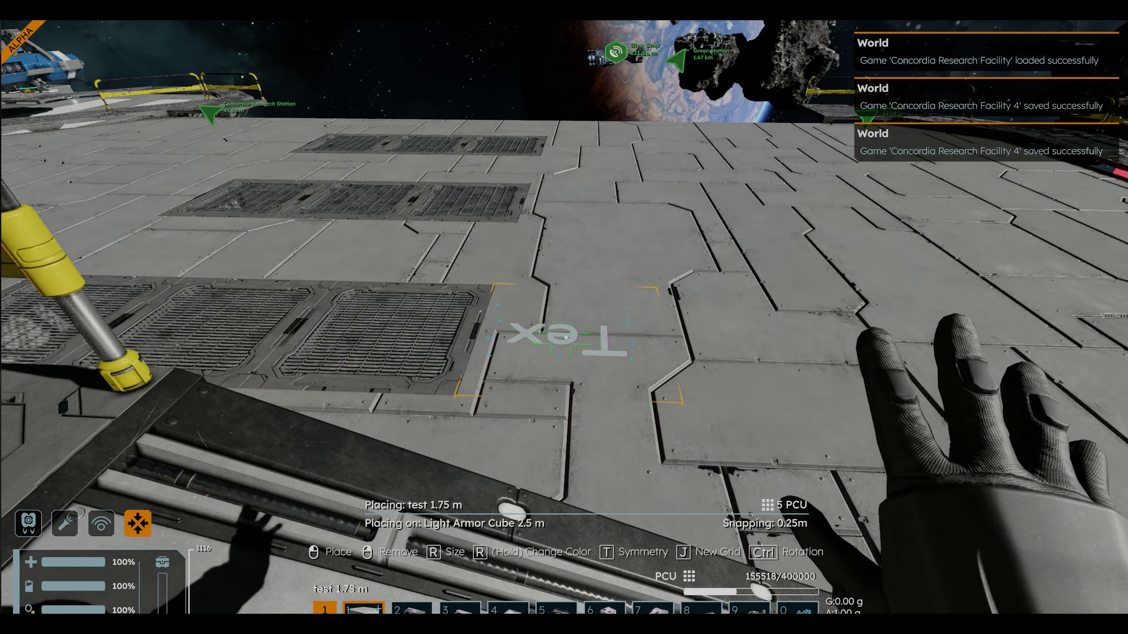
key("ctrl")
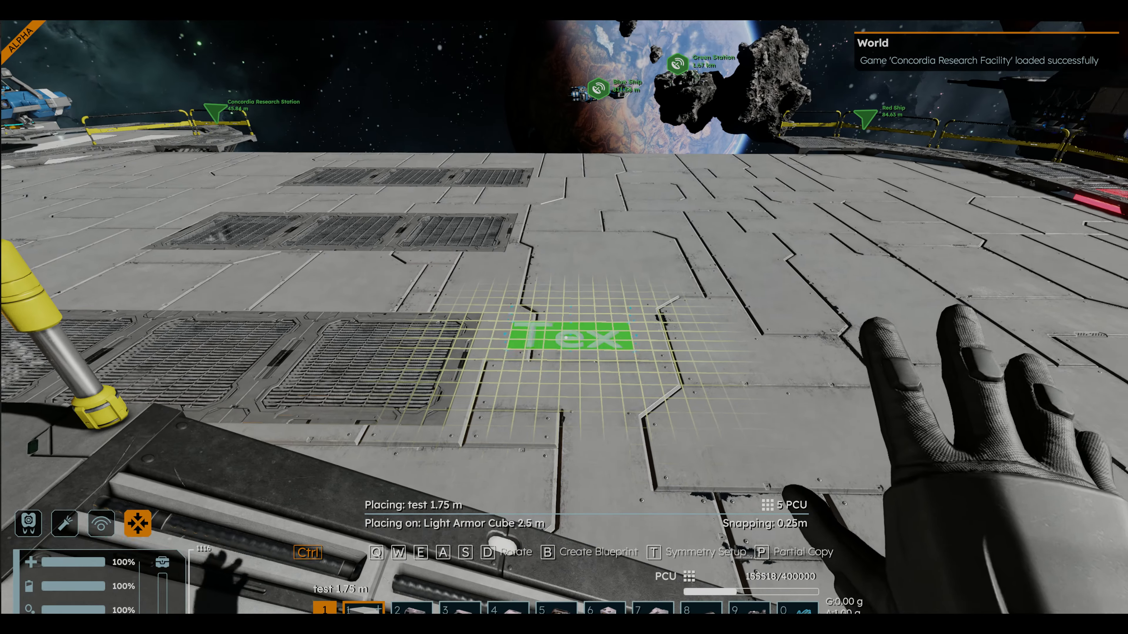
left_click(566, 338)
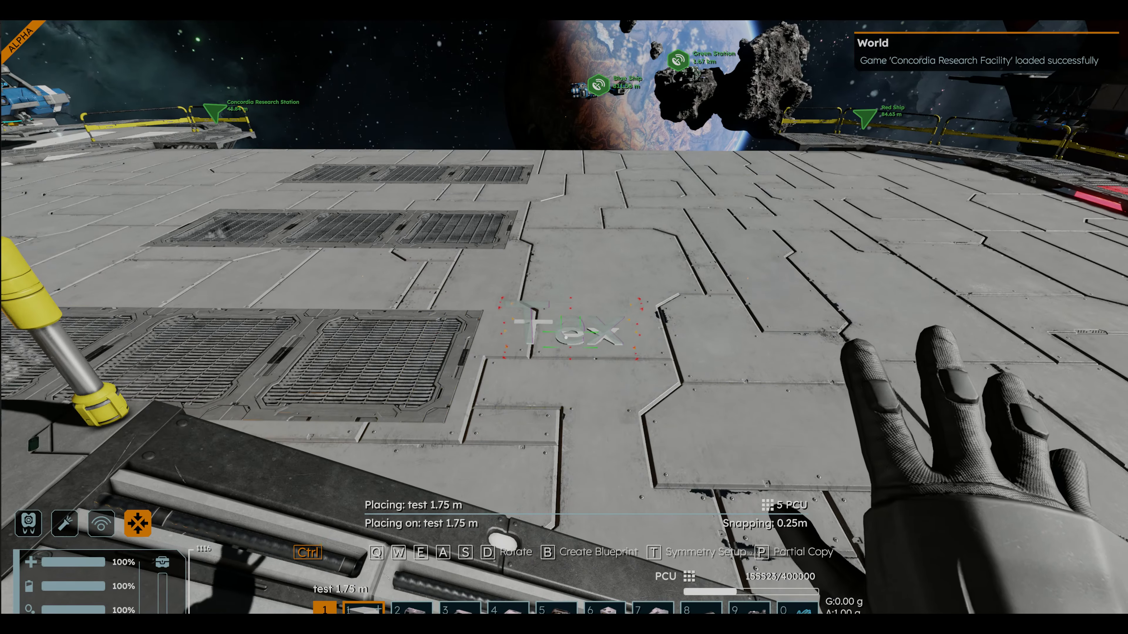
key("0")
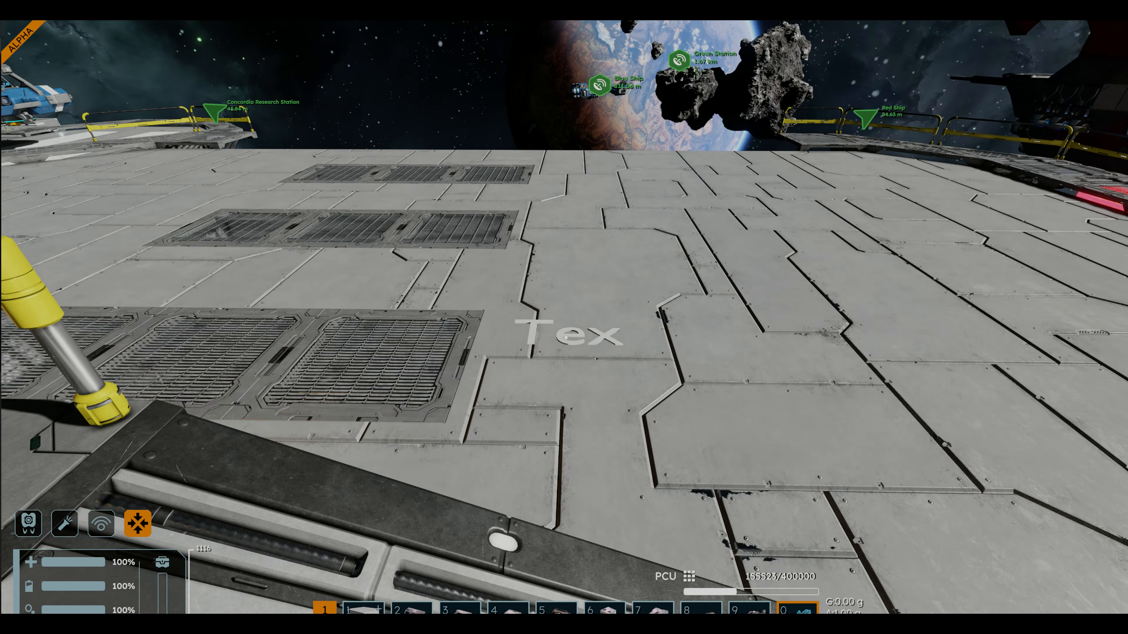
Fly around the placed test block with the jetpack and inspect its cutout text from several angles and distances.
key("x")
key("w")
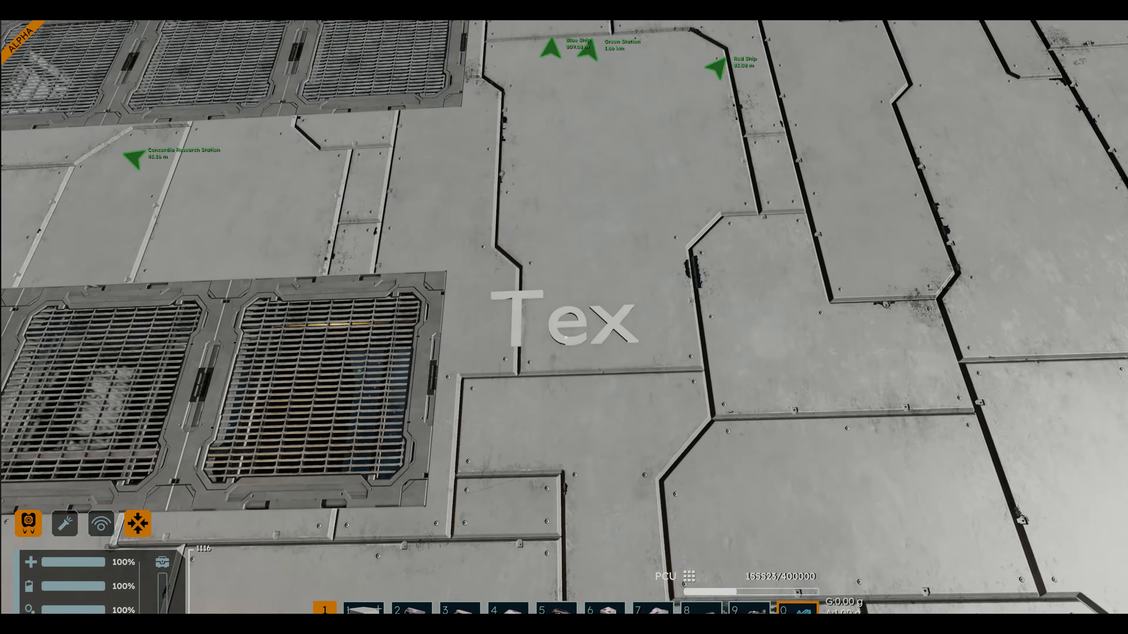
key("d")
key("q")
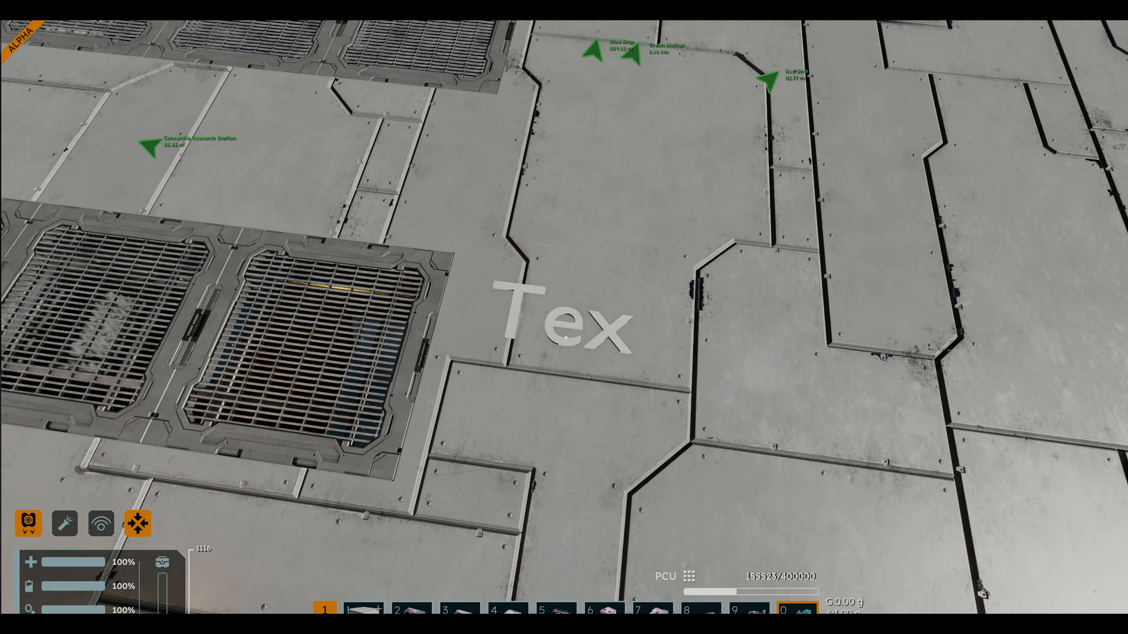
key("e")
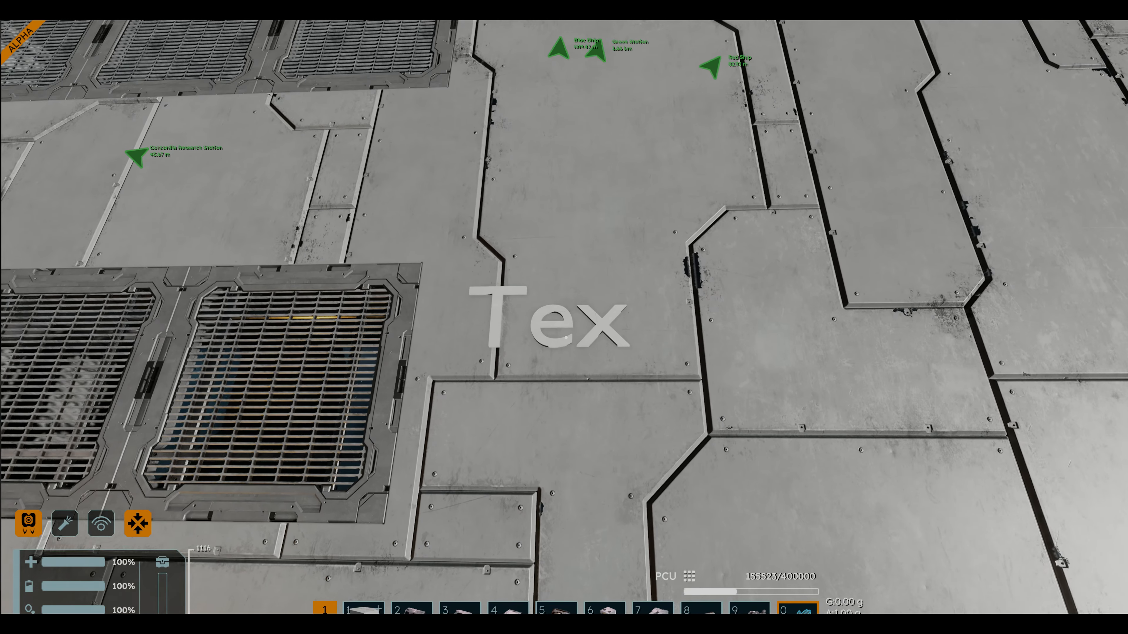
key("d")
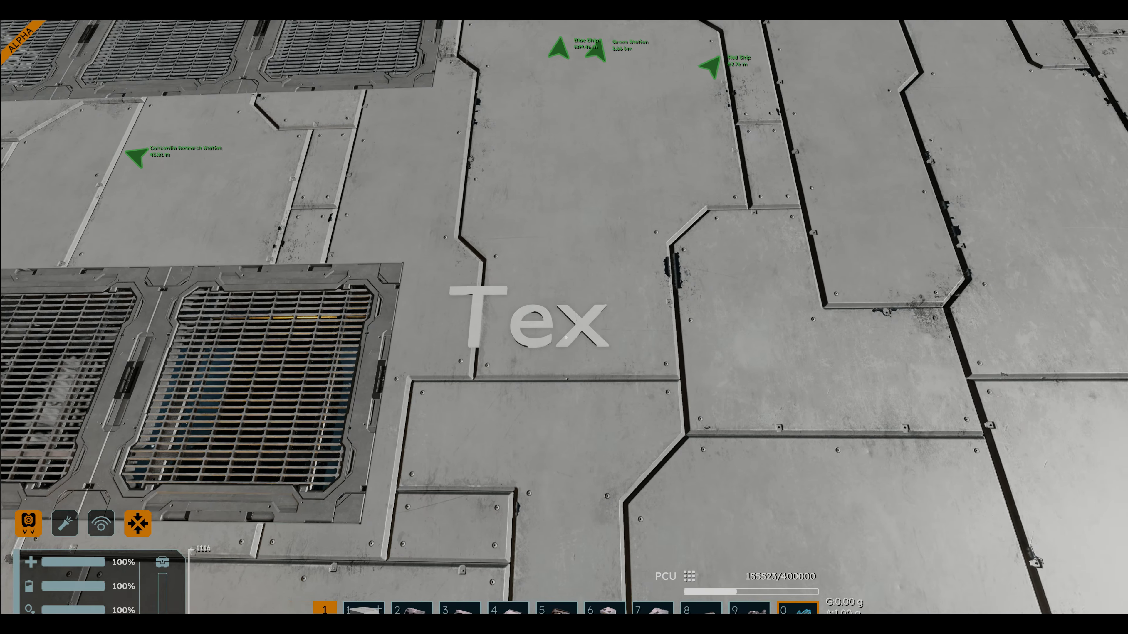
key("c")
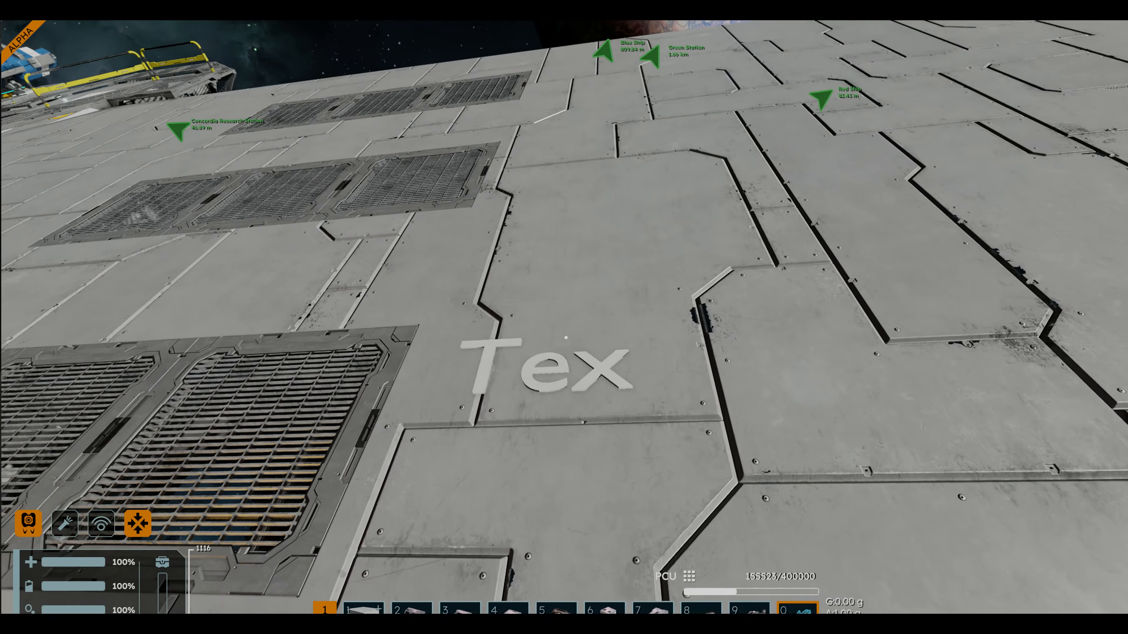
key("w")
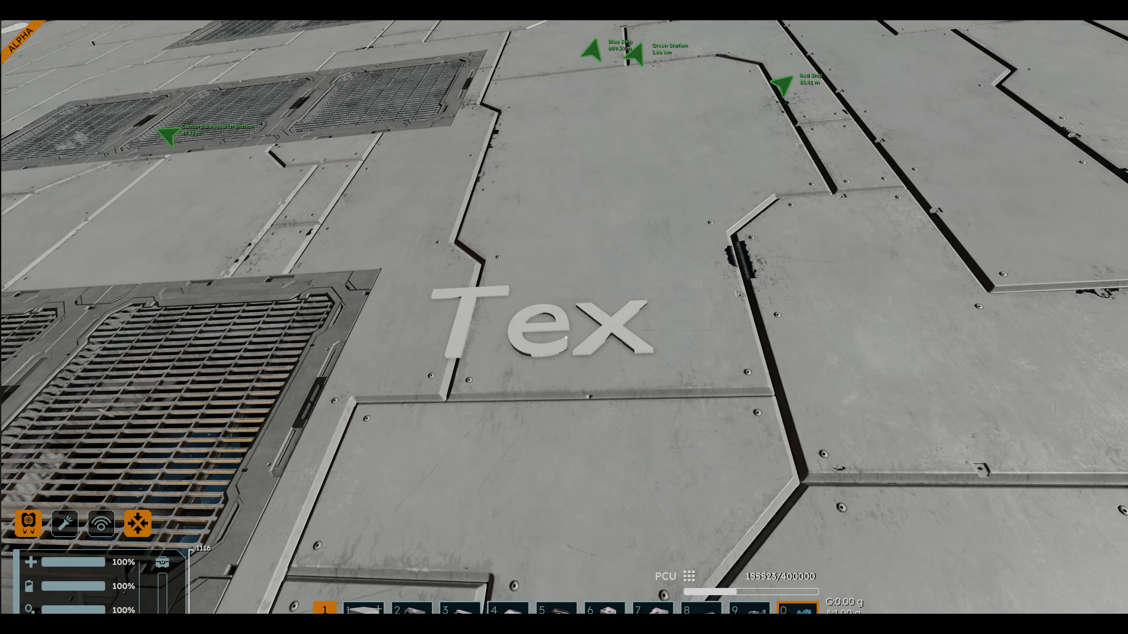
key("w")
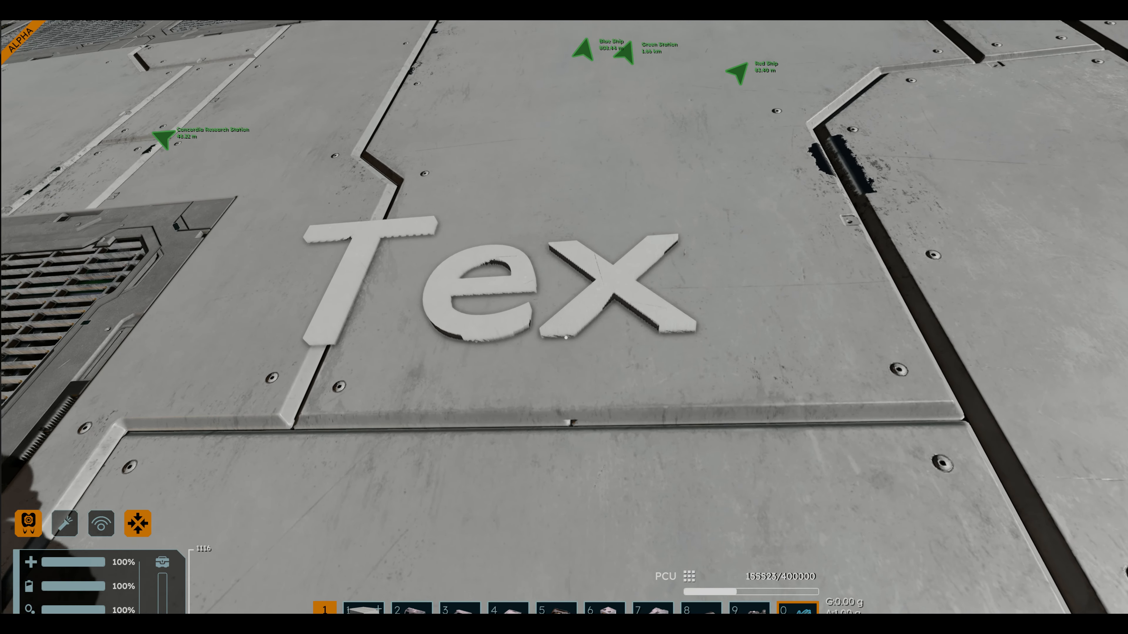
key("s")
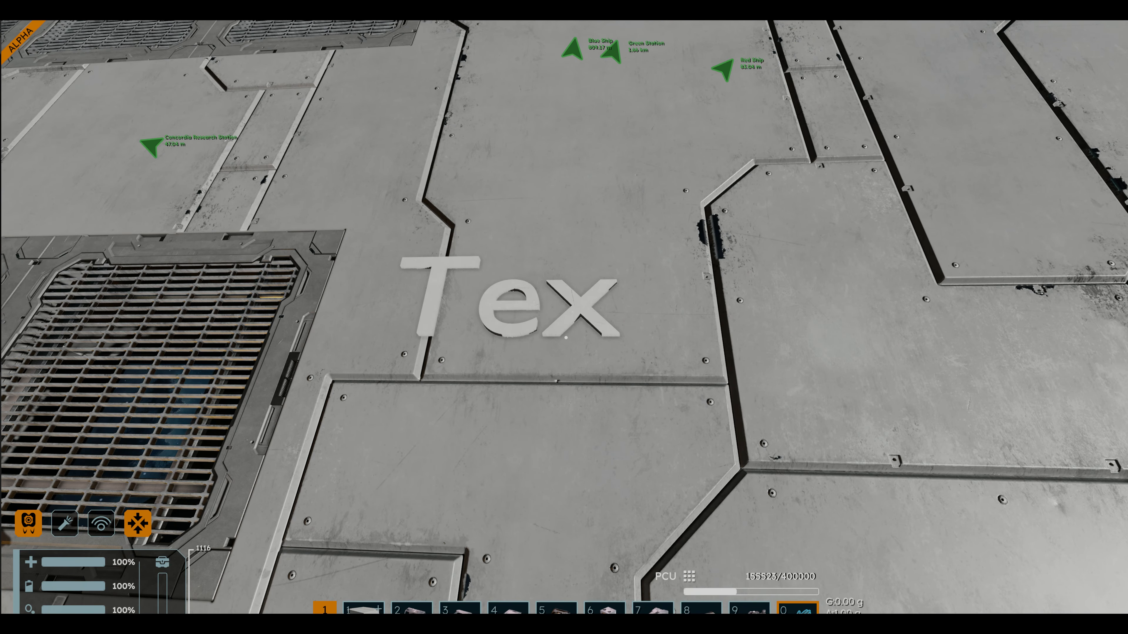
Paint the placed text block on the light armor deck red with the Paint Tool.
key("9")
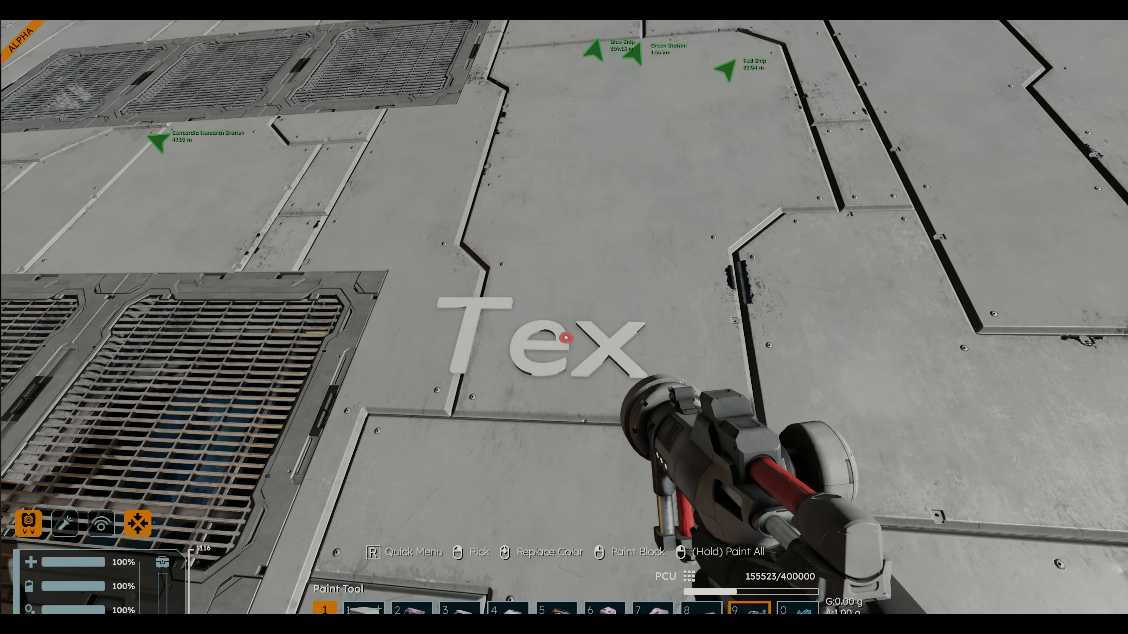
left_click(565, 338)
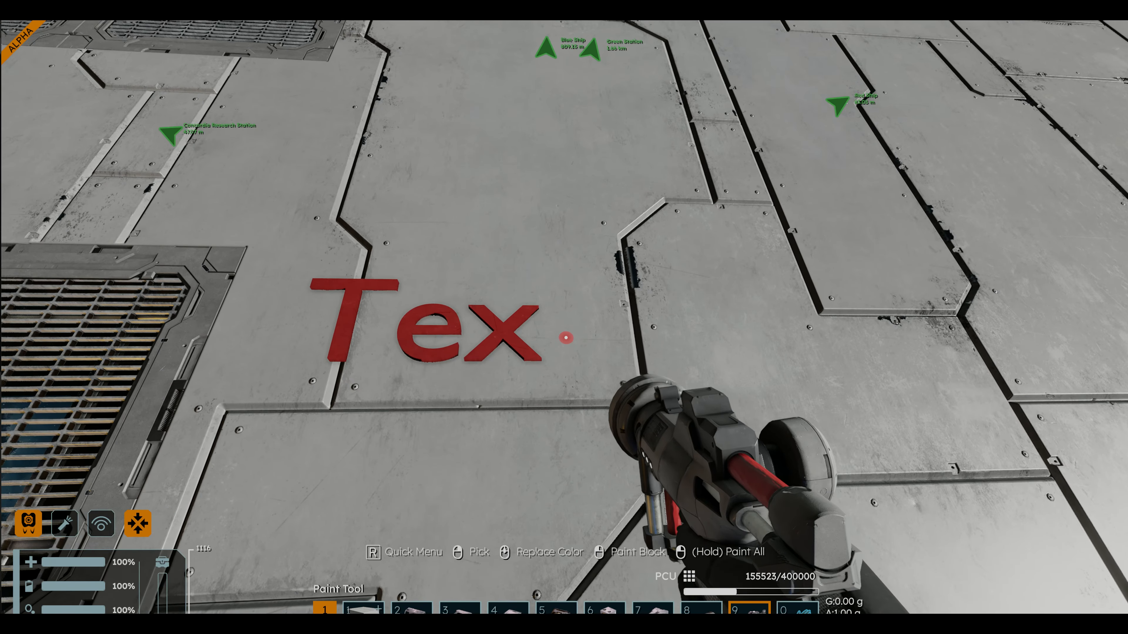
Back away from the red text until the whole station is in view, checking the text's visibility at growing distance.
key("s")
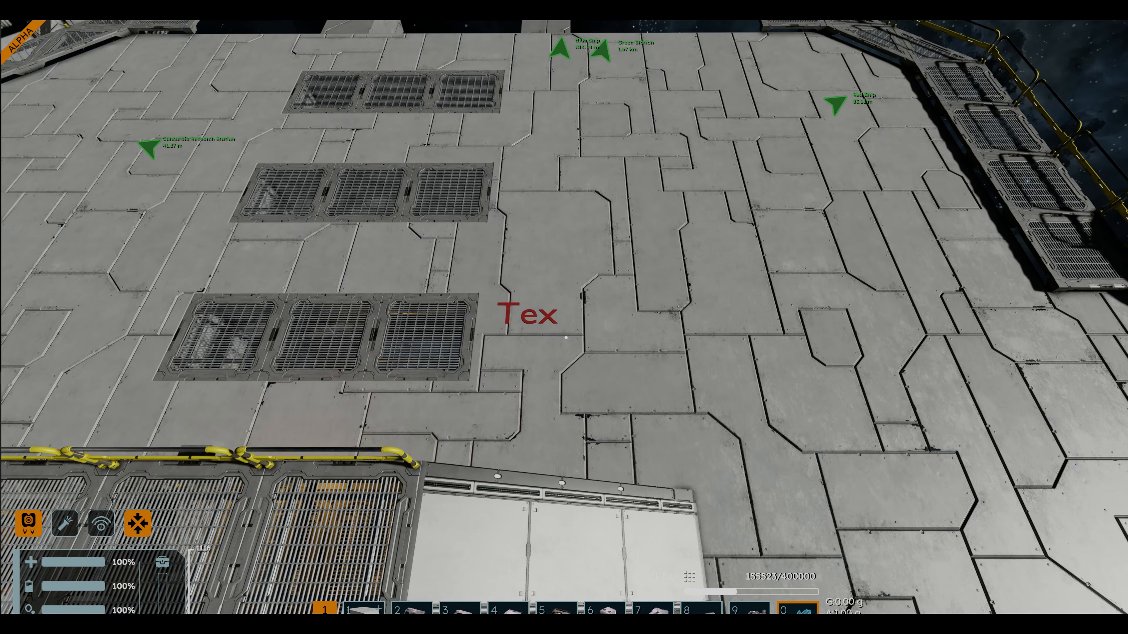
key("w")
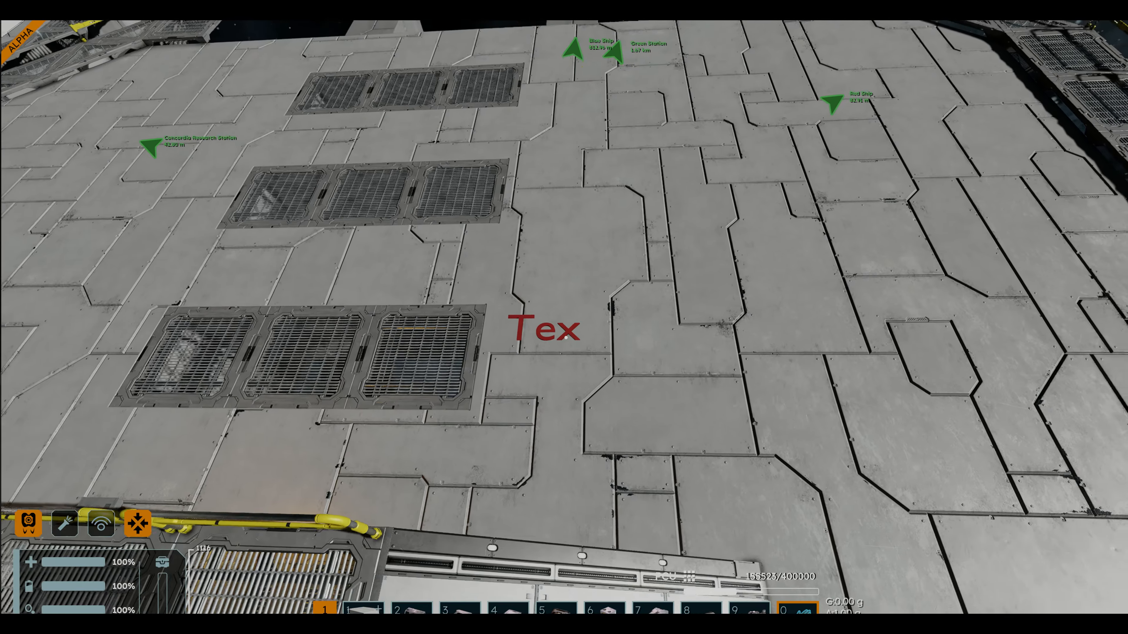
key("s")
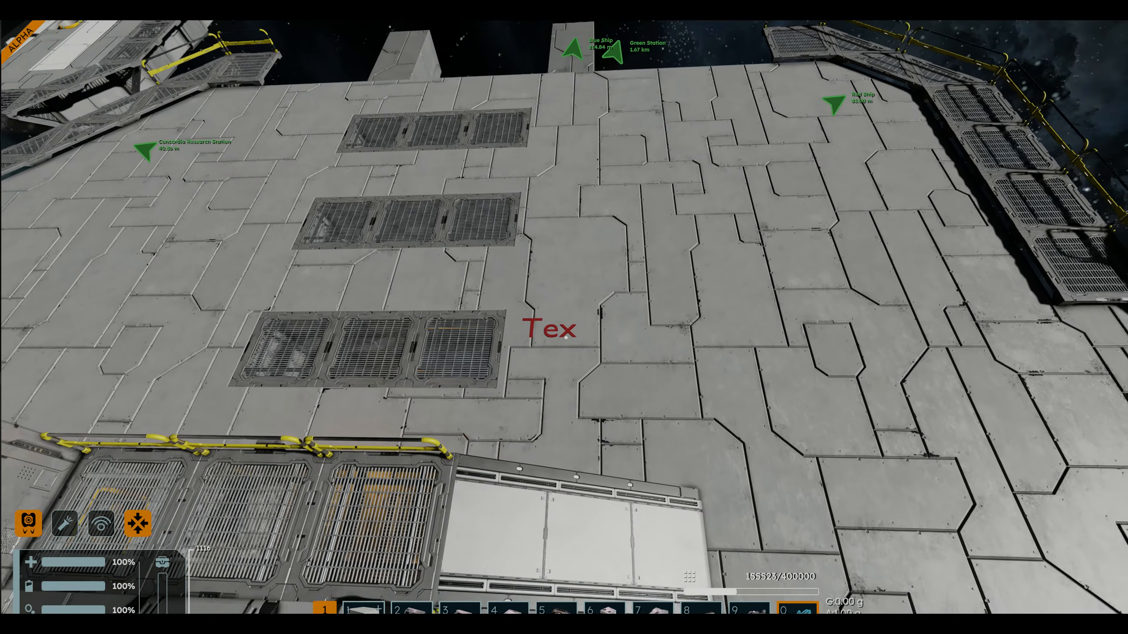
key("s")
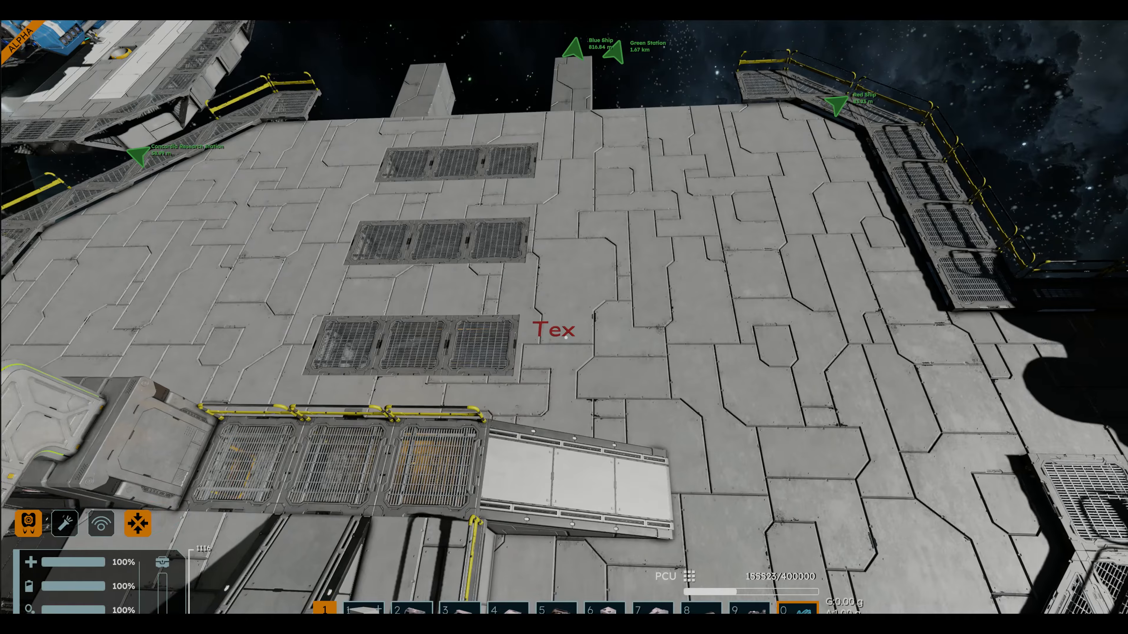
key("s")
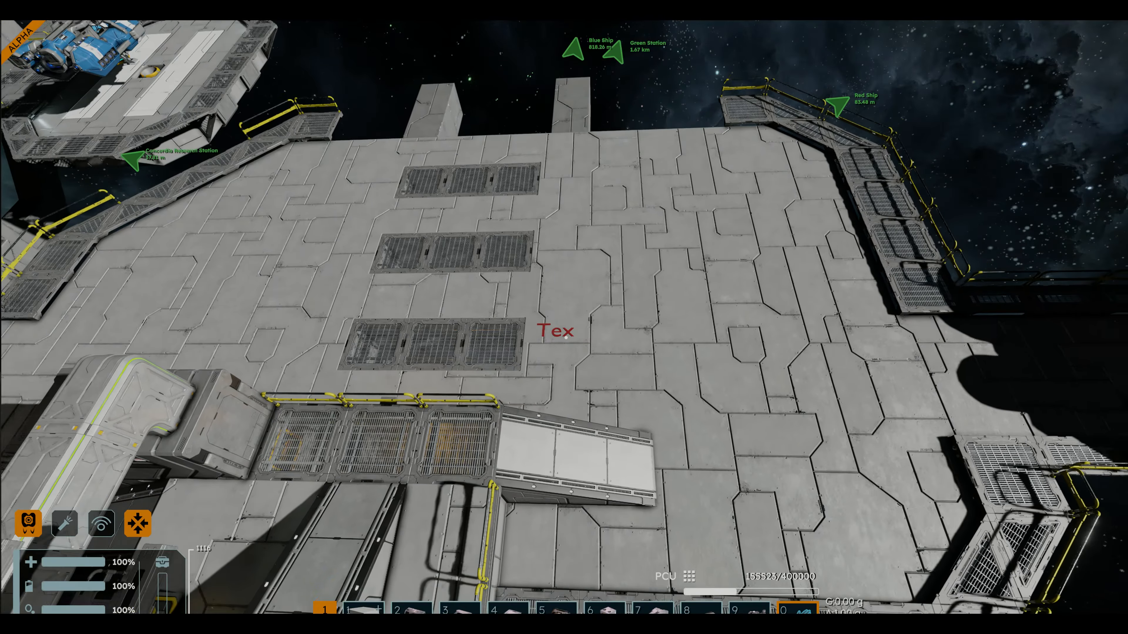
key("s")
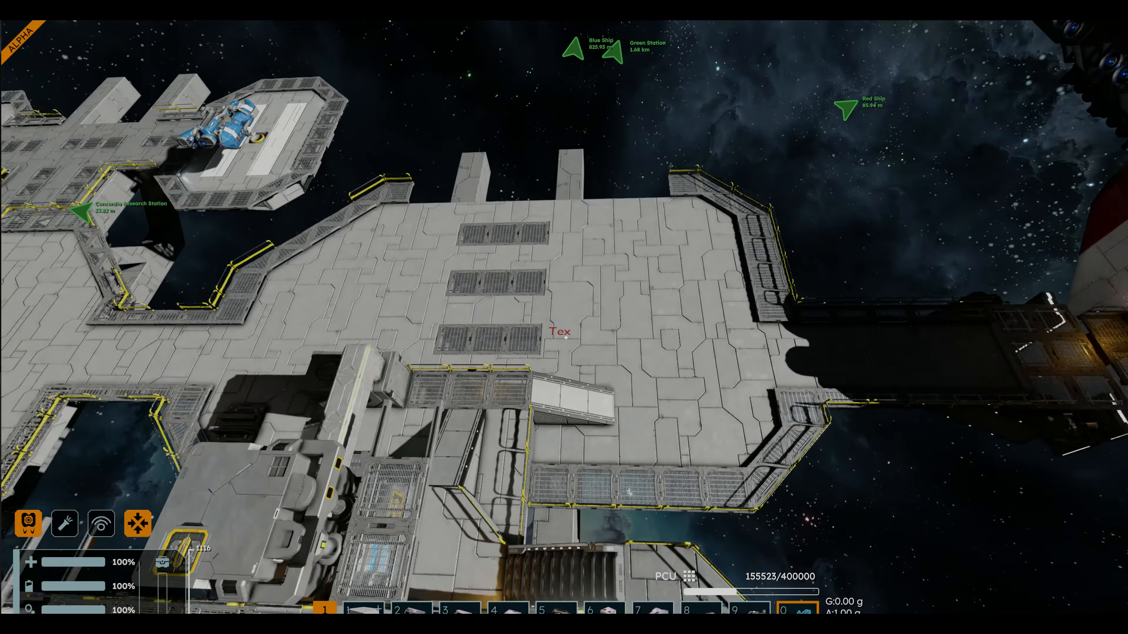
key("s")
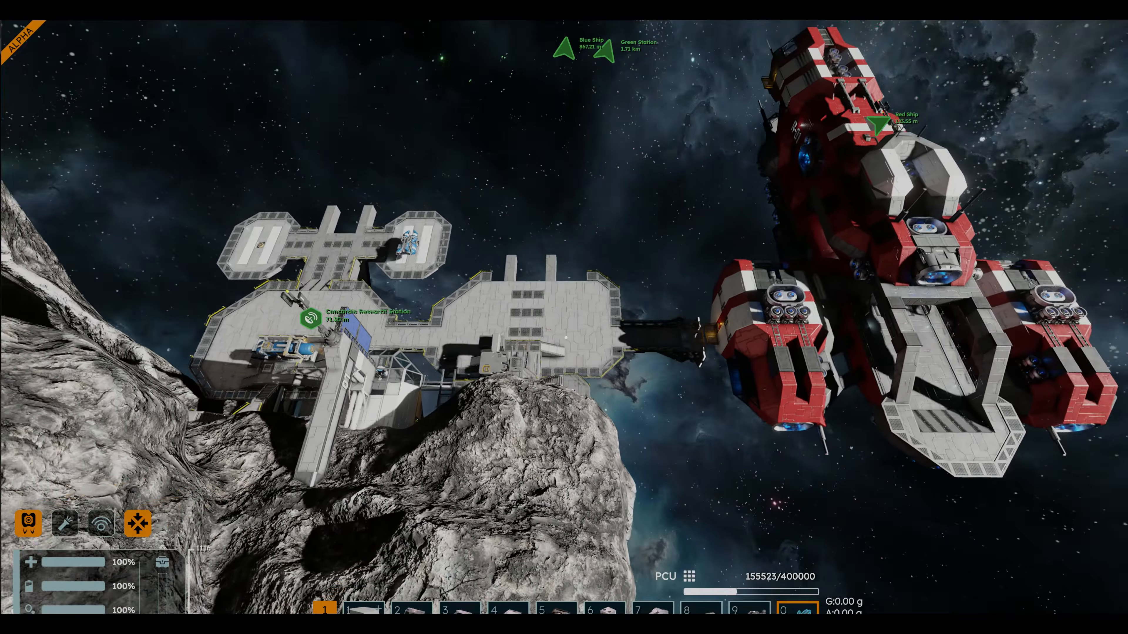
Vary the distance to the station and return to the deck, examining how the red text renders from far away and close up.
key("w")
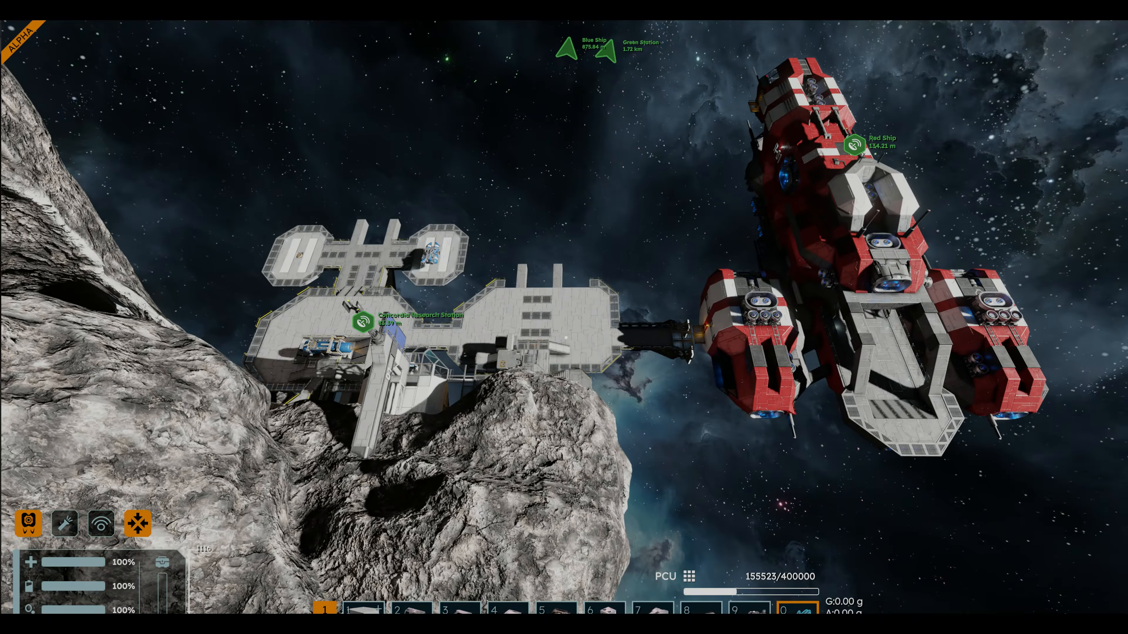
key("w")
key("space")
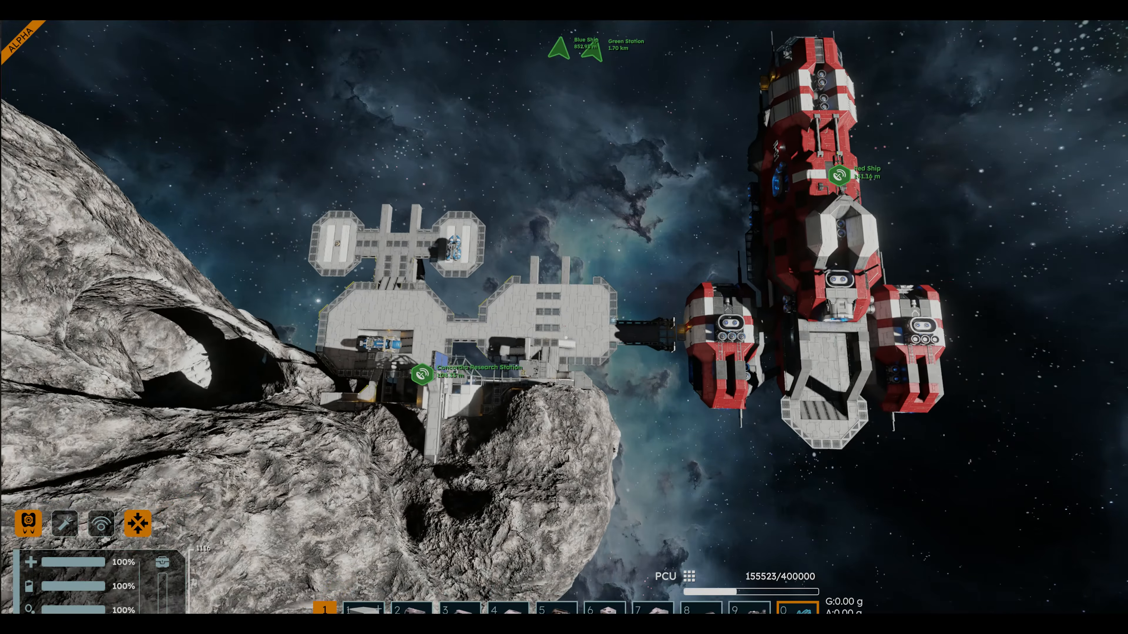
key("s")
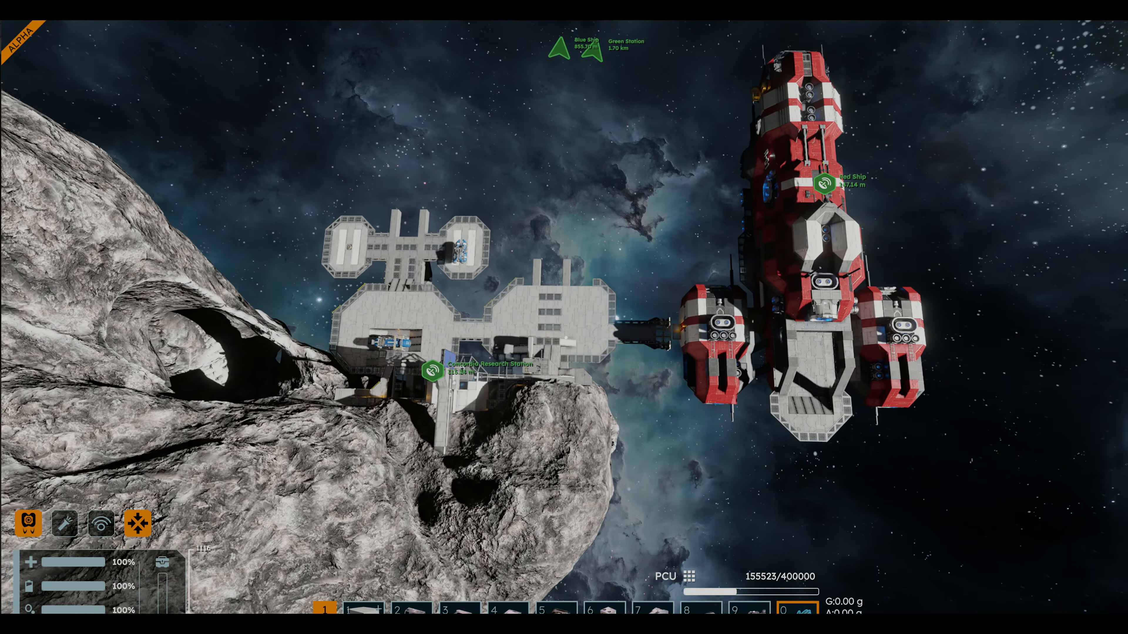
key("w")
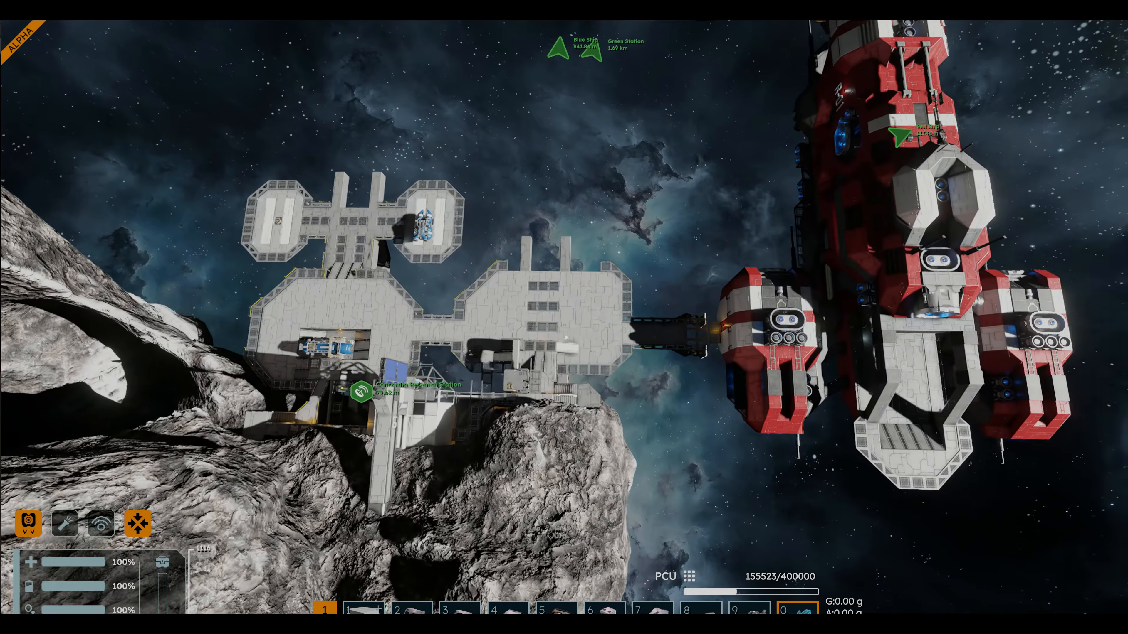
key("w")
key("w")
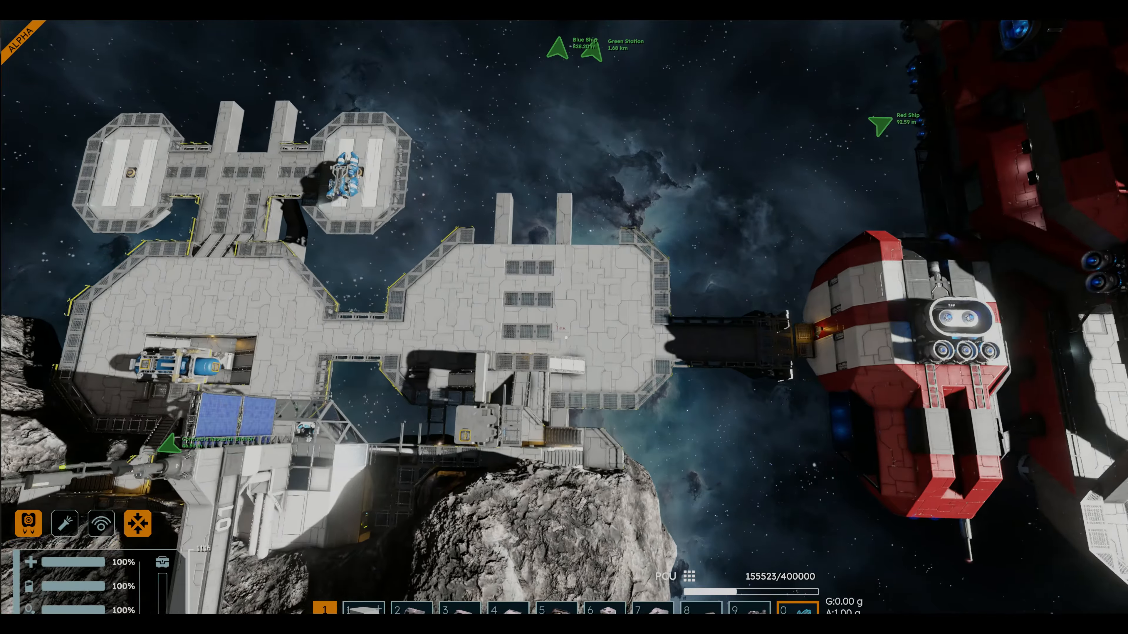
key("w")
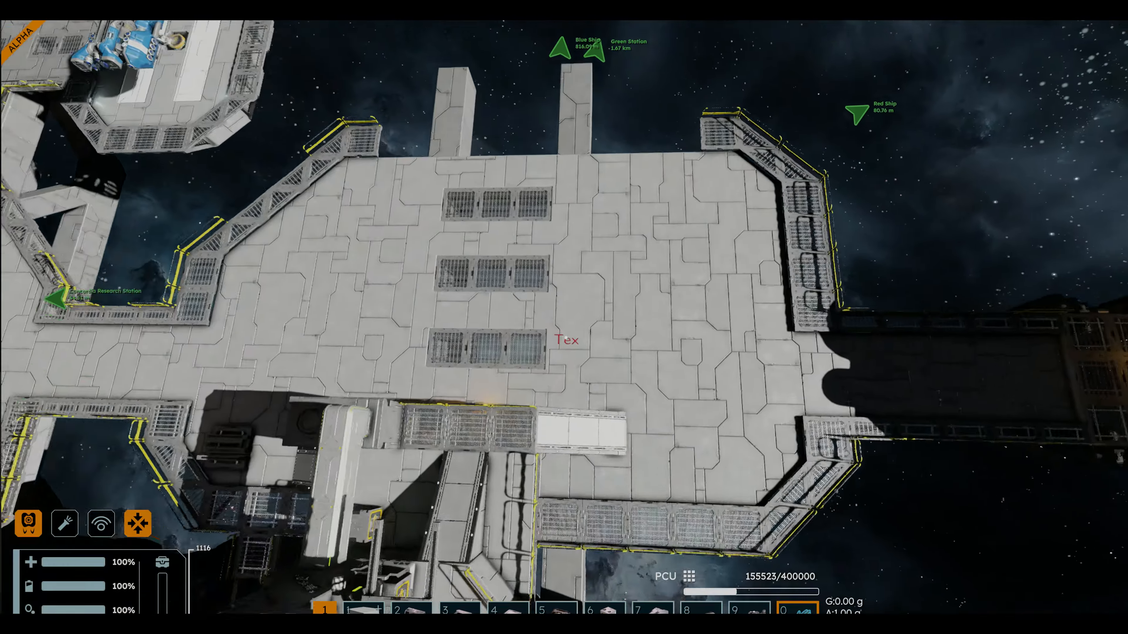
key("w")
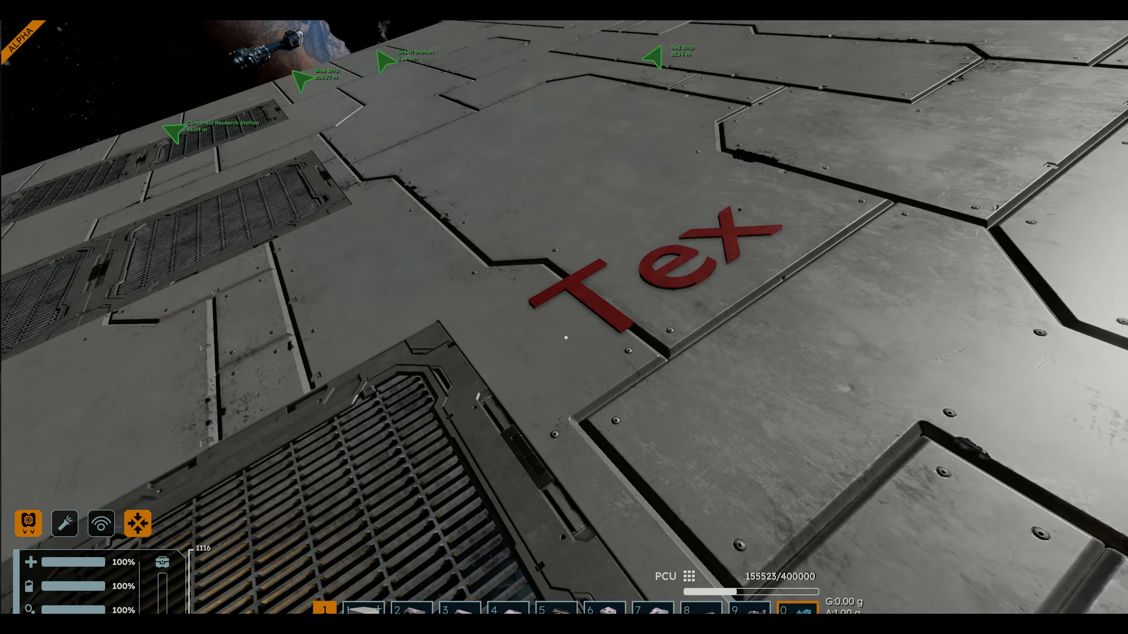
key("s")
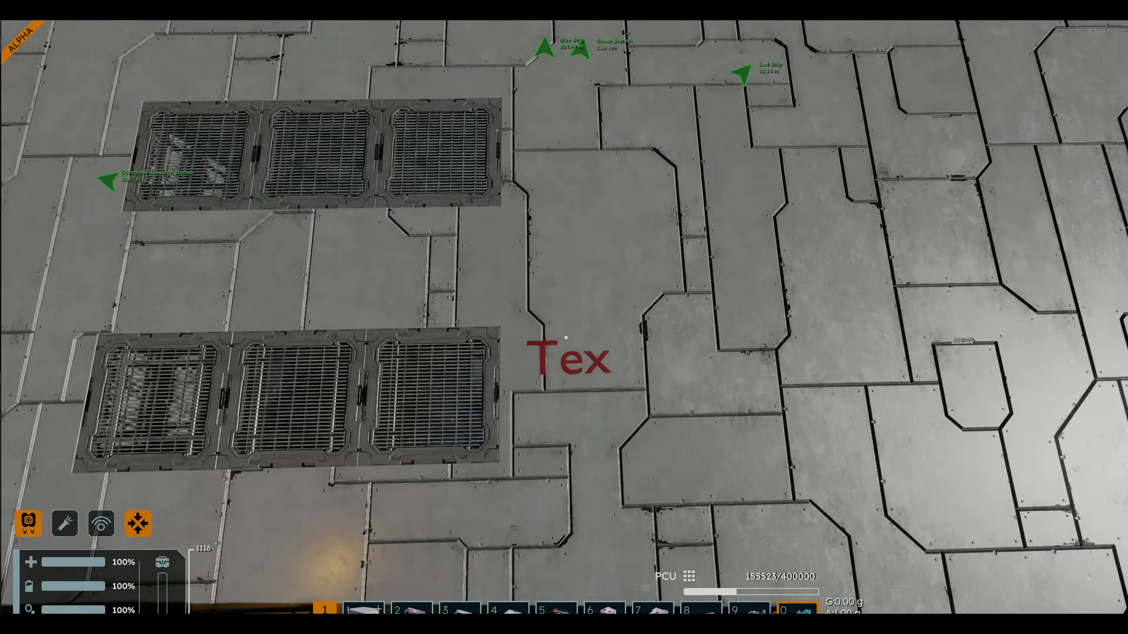
key("w")
key("s")
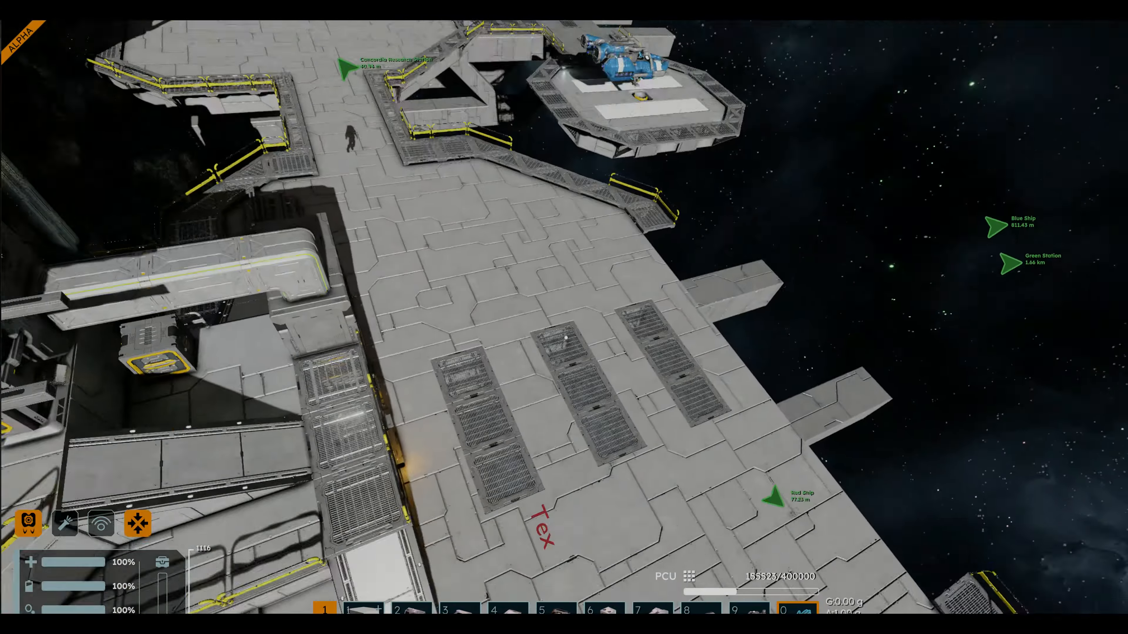
Fly to the assembler beside the deck and examine its front details, labels and glass chamber from close range.
key("w")
key("w")
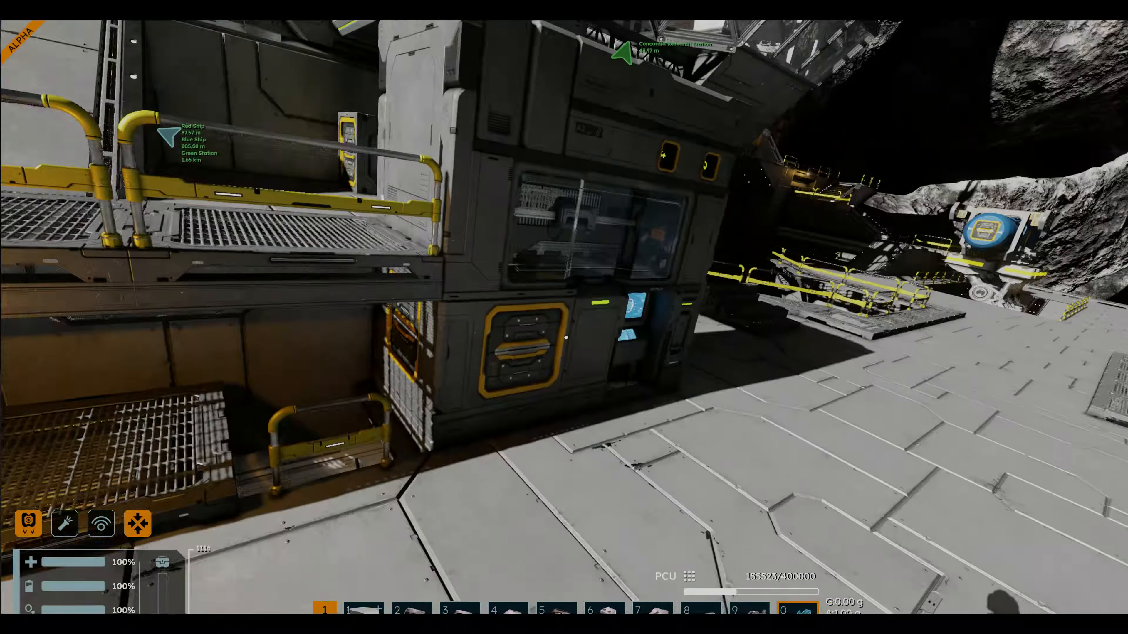
key("s")
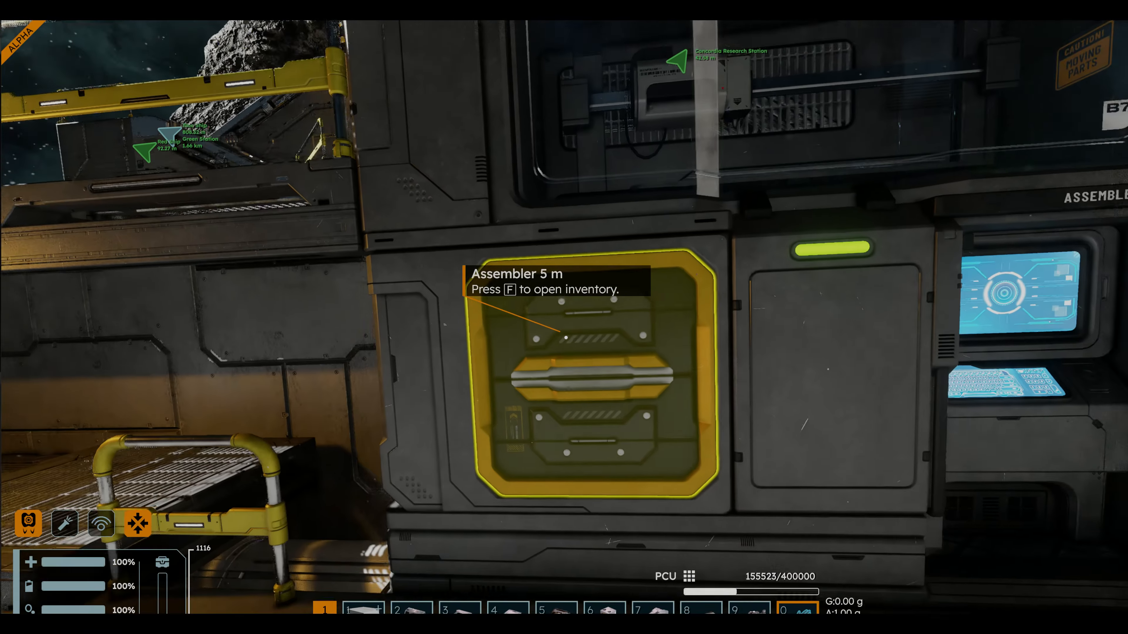
key("w")
key("s")
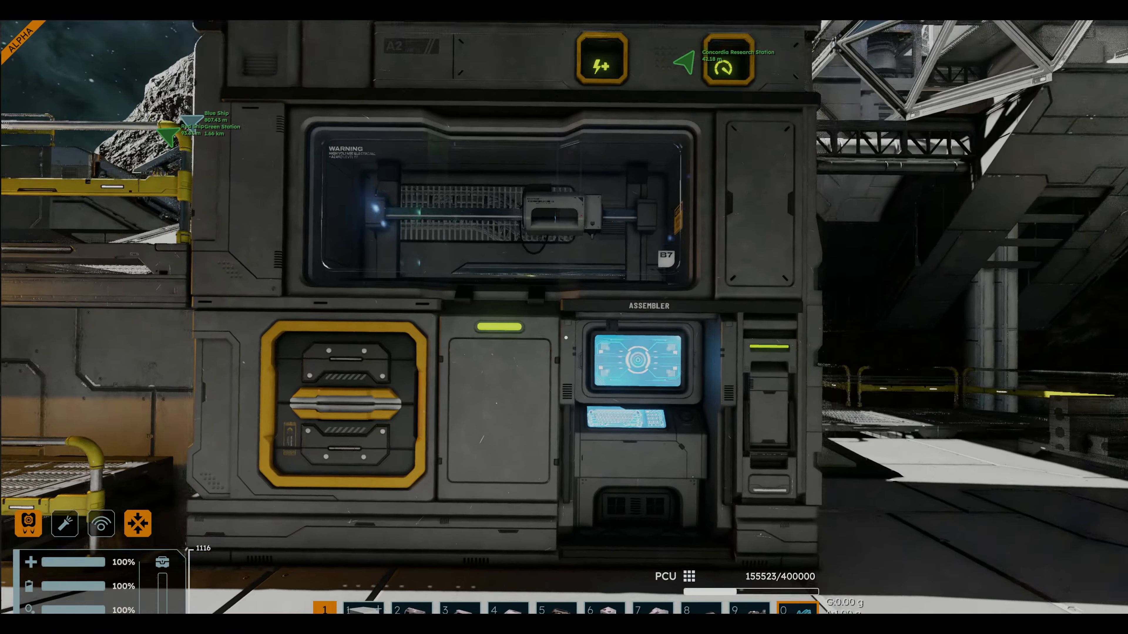
key("w")
key("w")
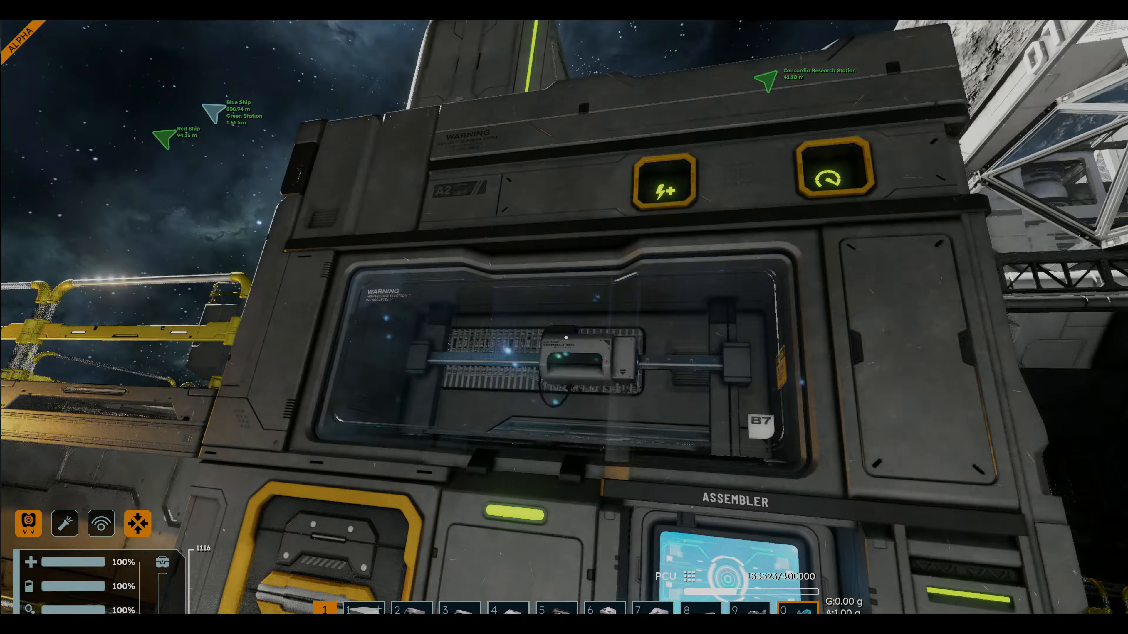
key("s")
key("s")
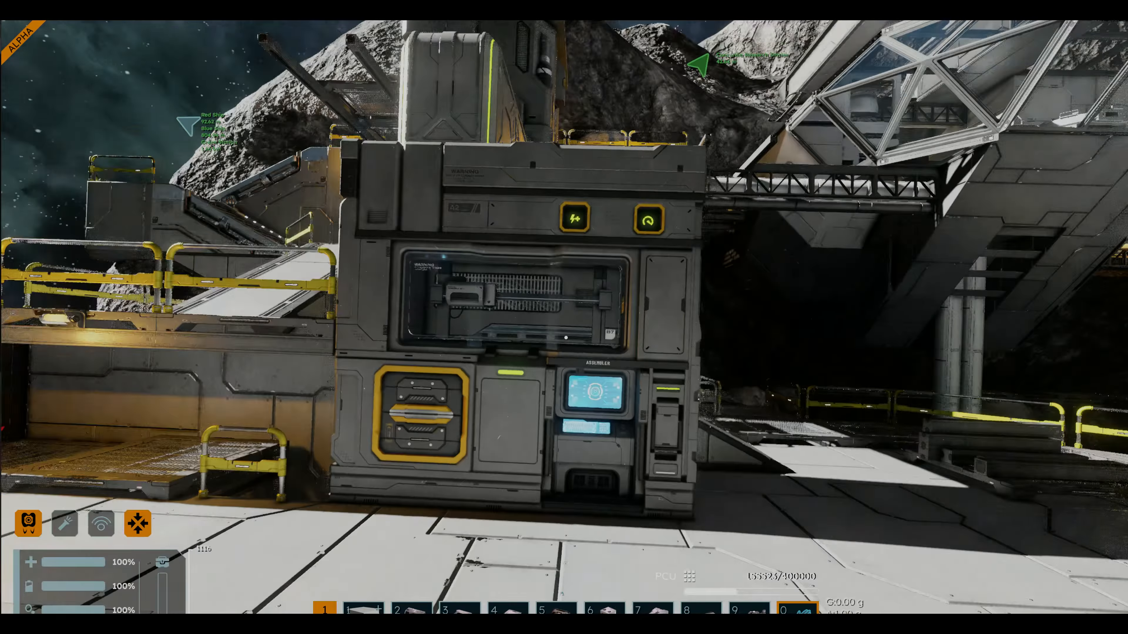
Move away from and toward the station repeatedly, examining how the assembler and other station details render at different distances.
key("s")
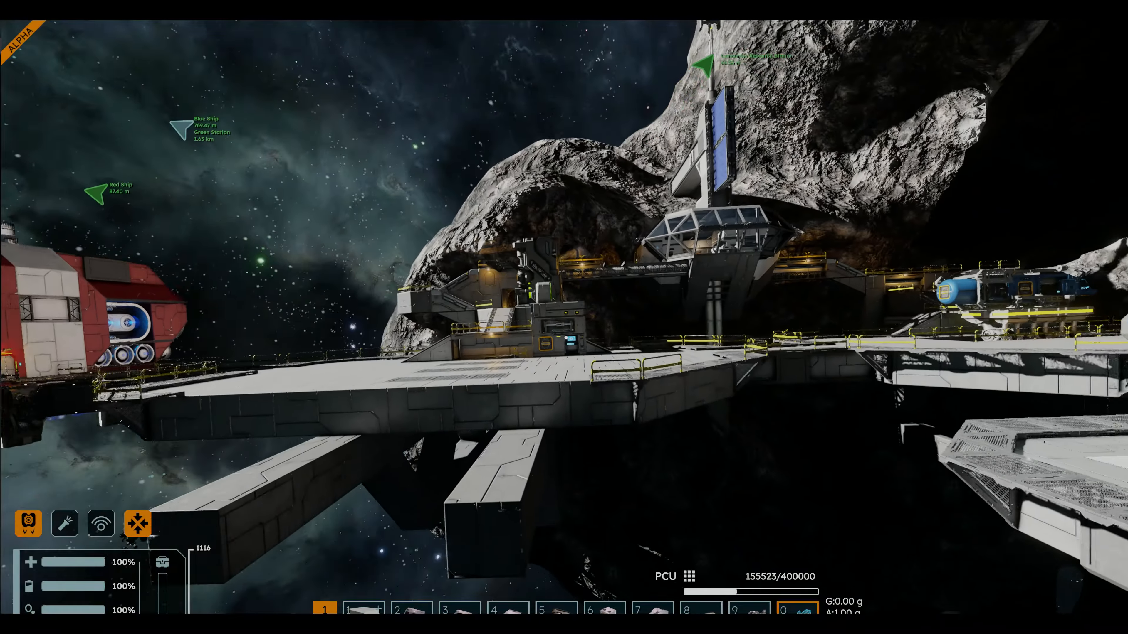
key("w")
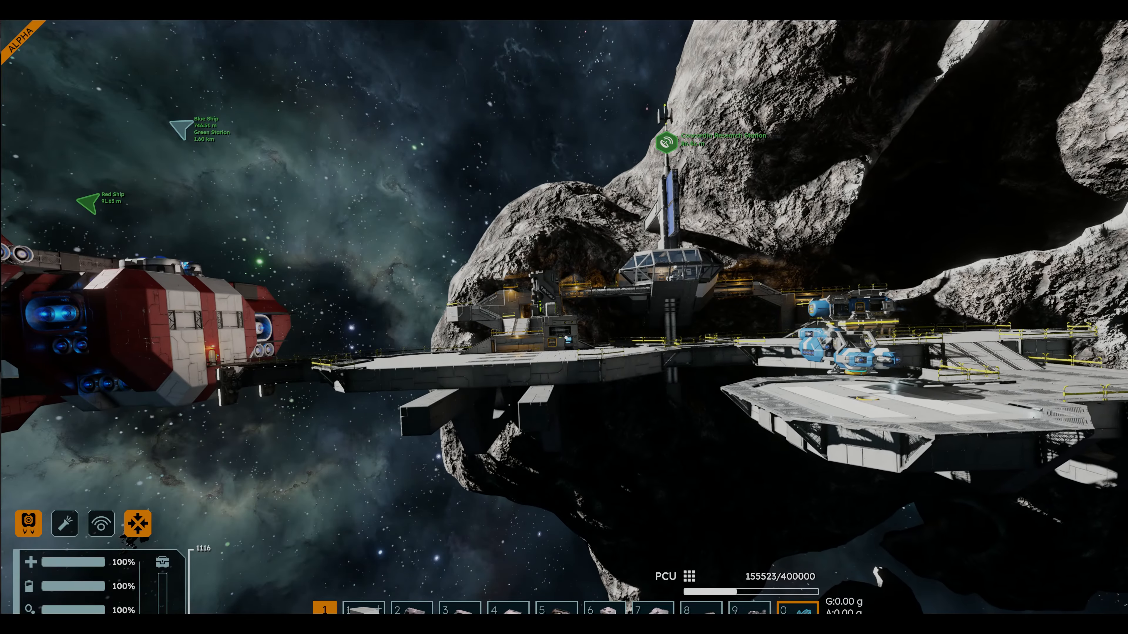
key("w")
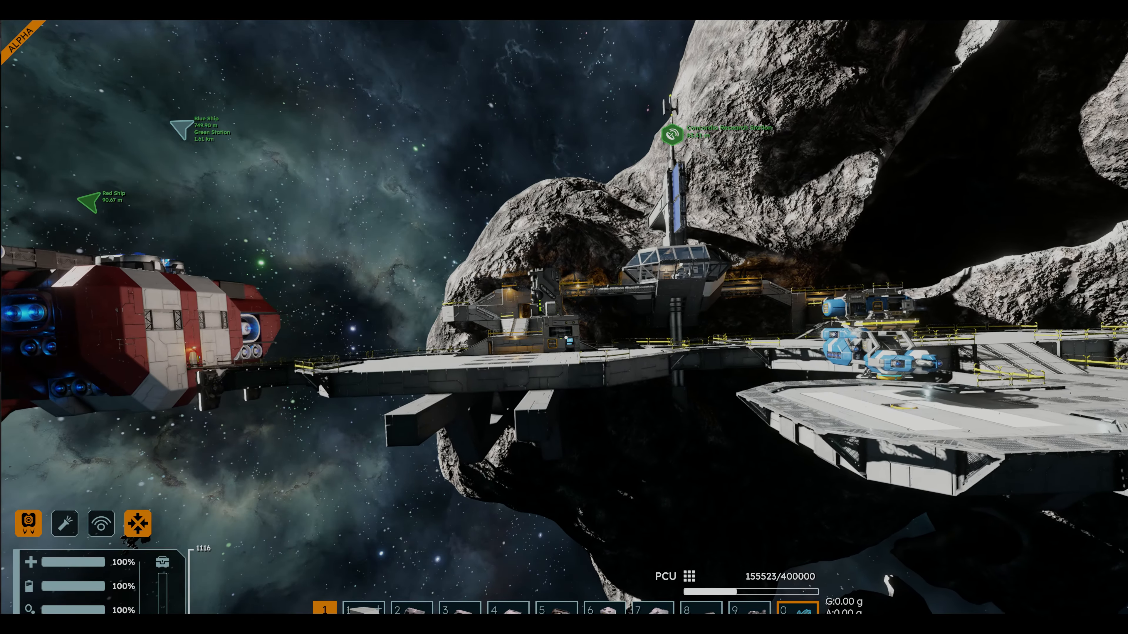
key("w")
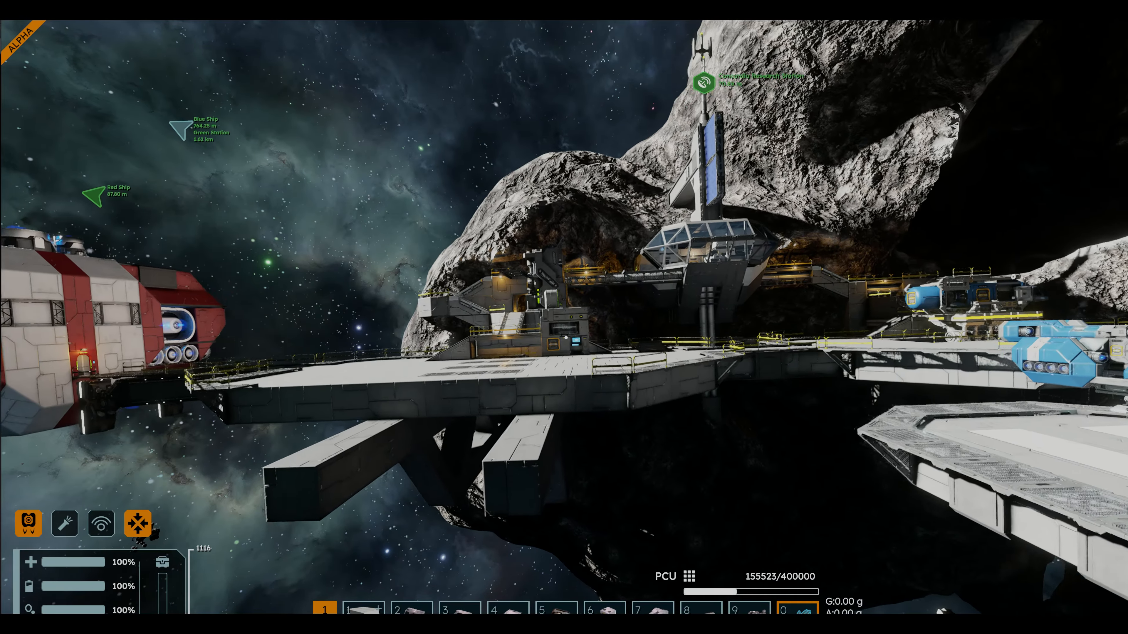
key("w")
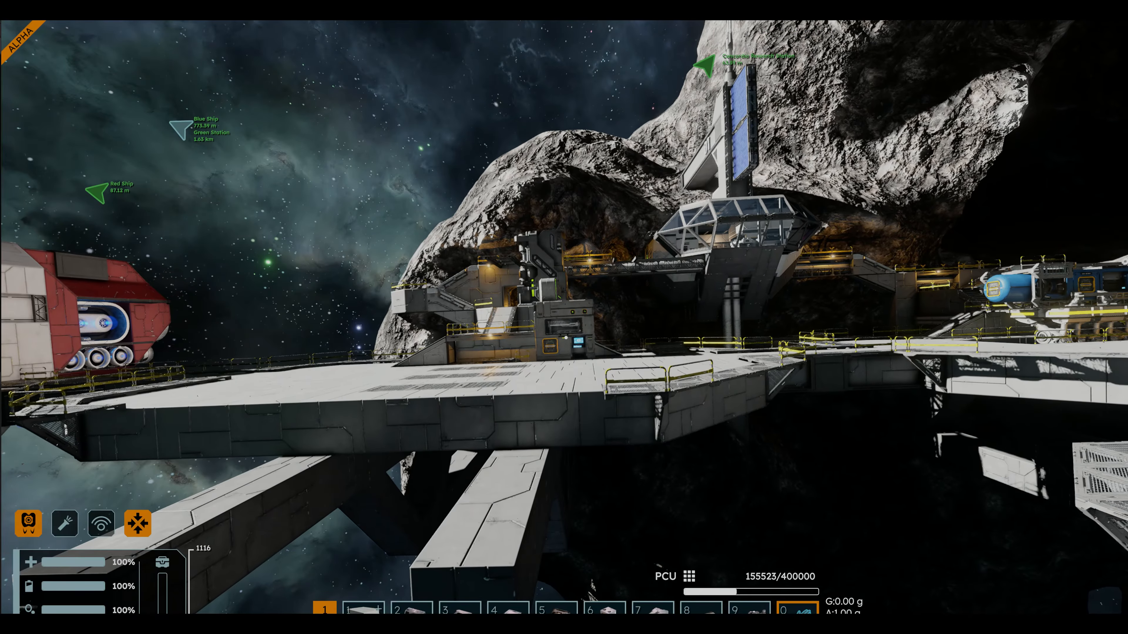
key("s")
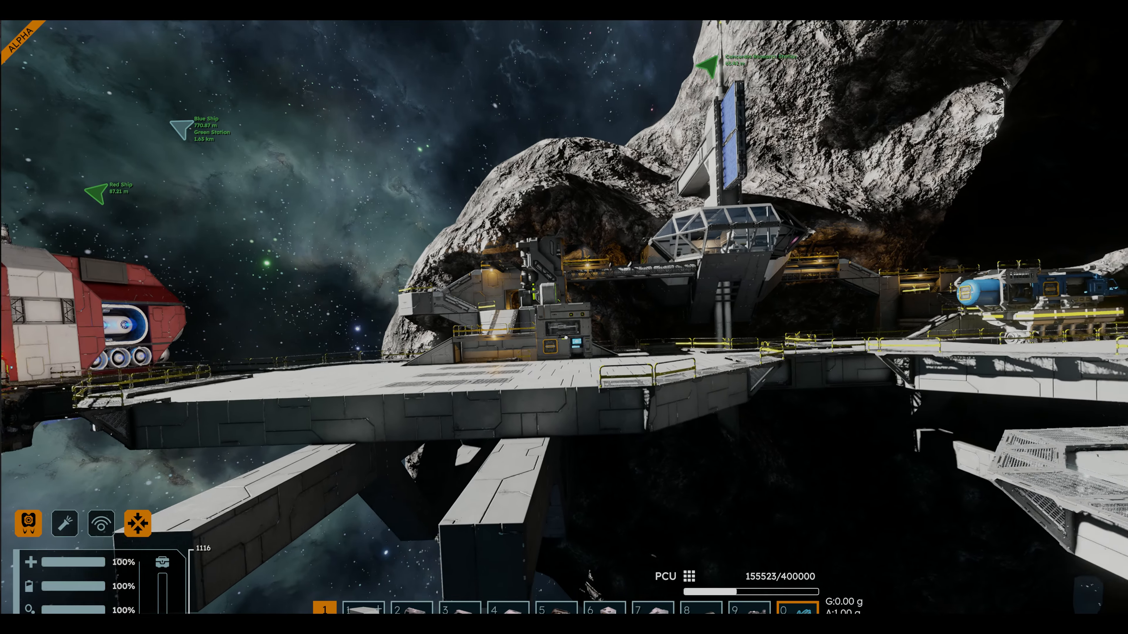
key("s")
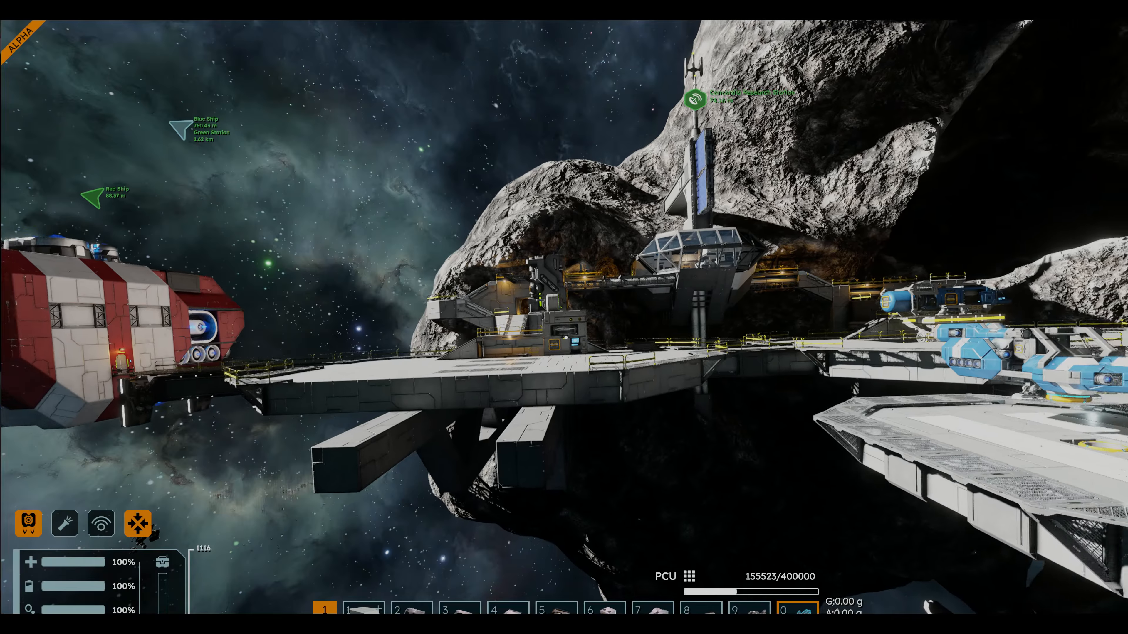
key("s")
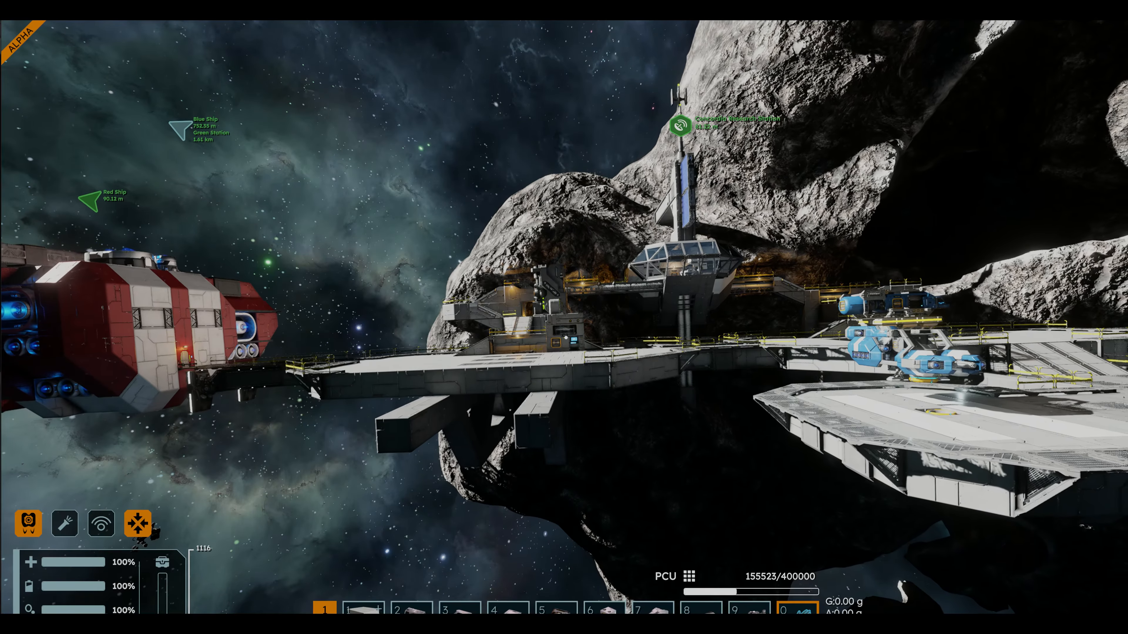
key("s")
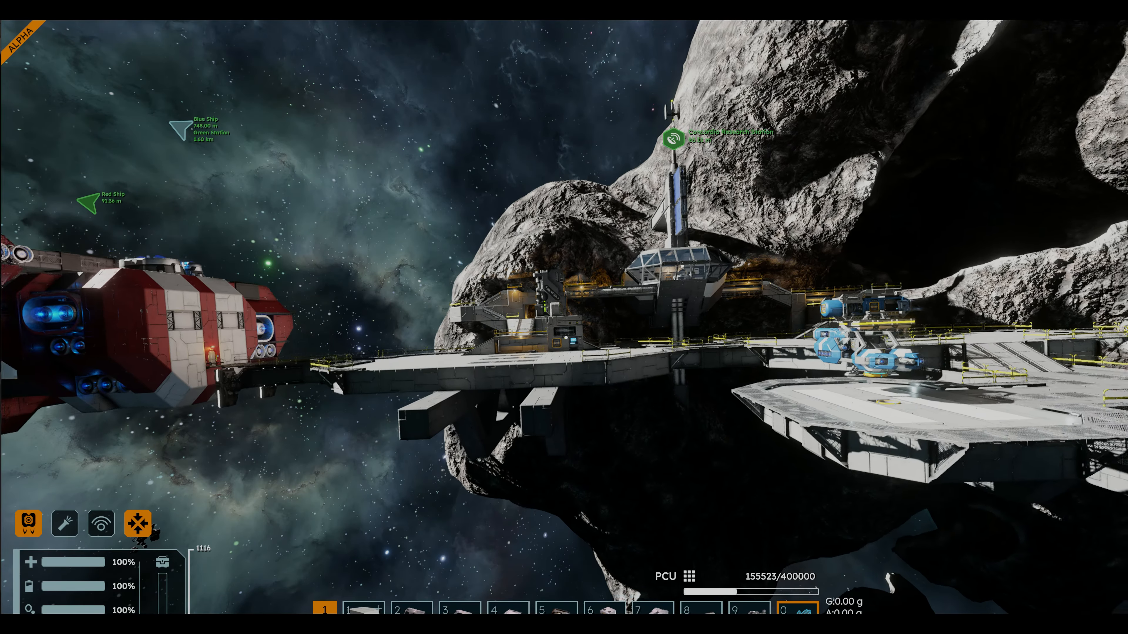
key("s")
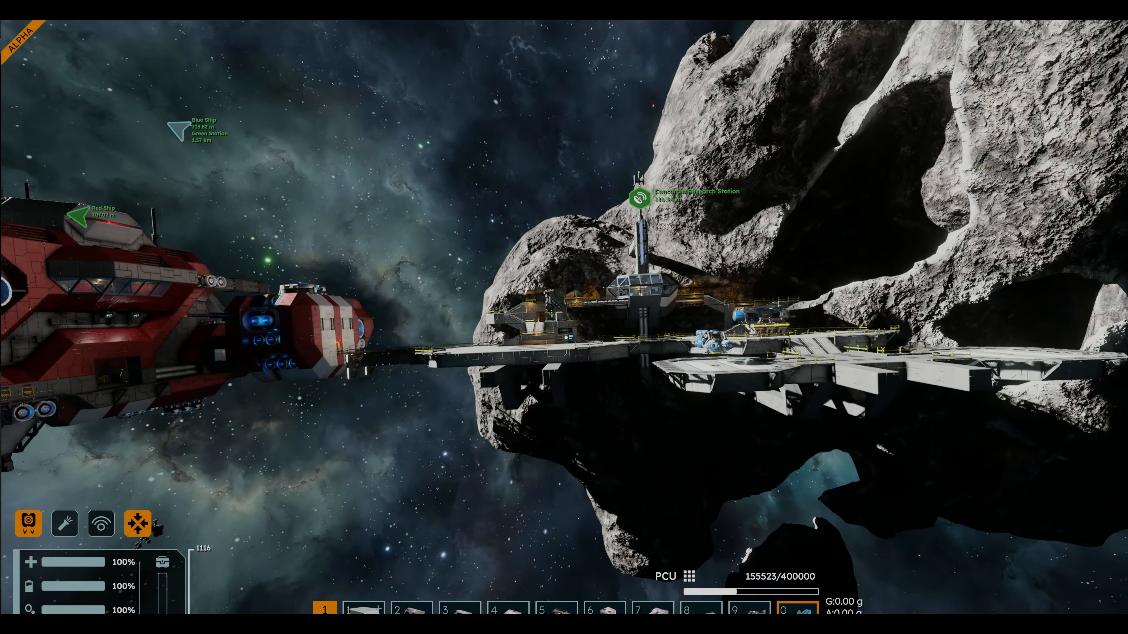
key("s")
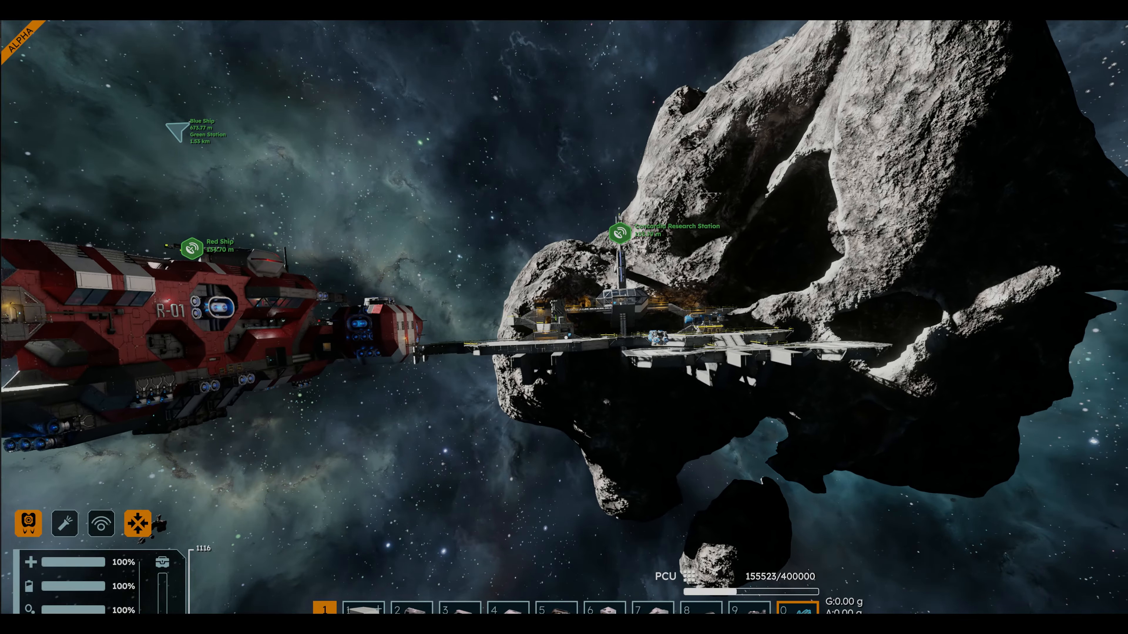
key("s")
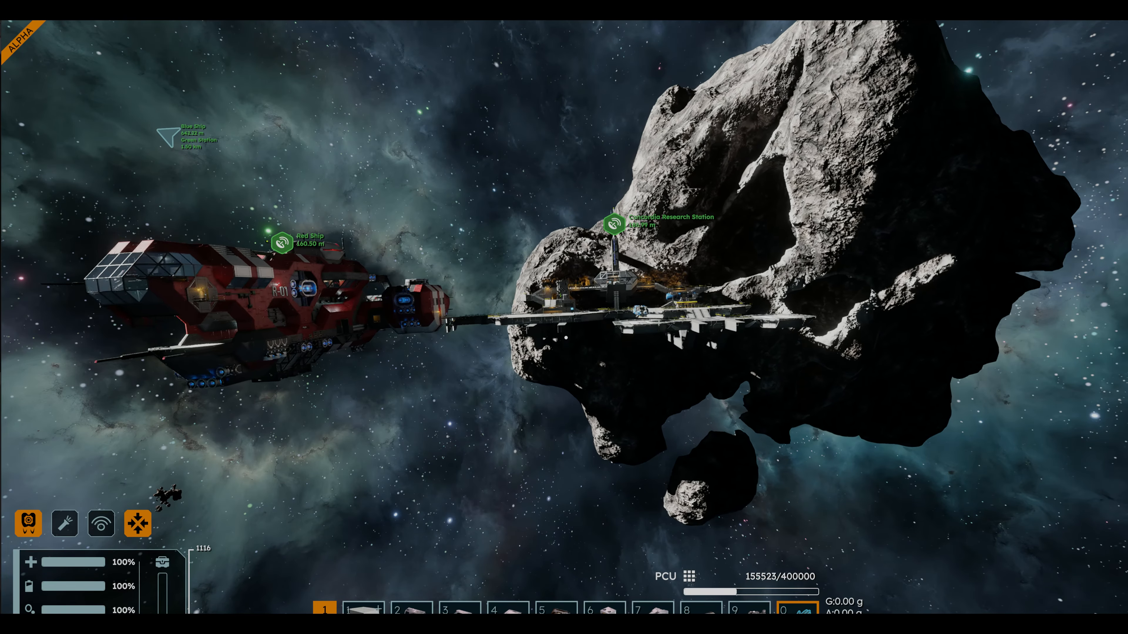
Fly back from afar to the station deck and examine how the red text renders on approach and at close range.
key("w")
key("w")
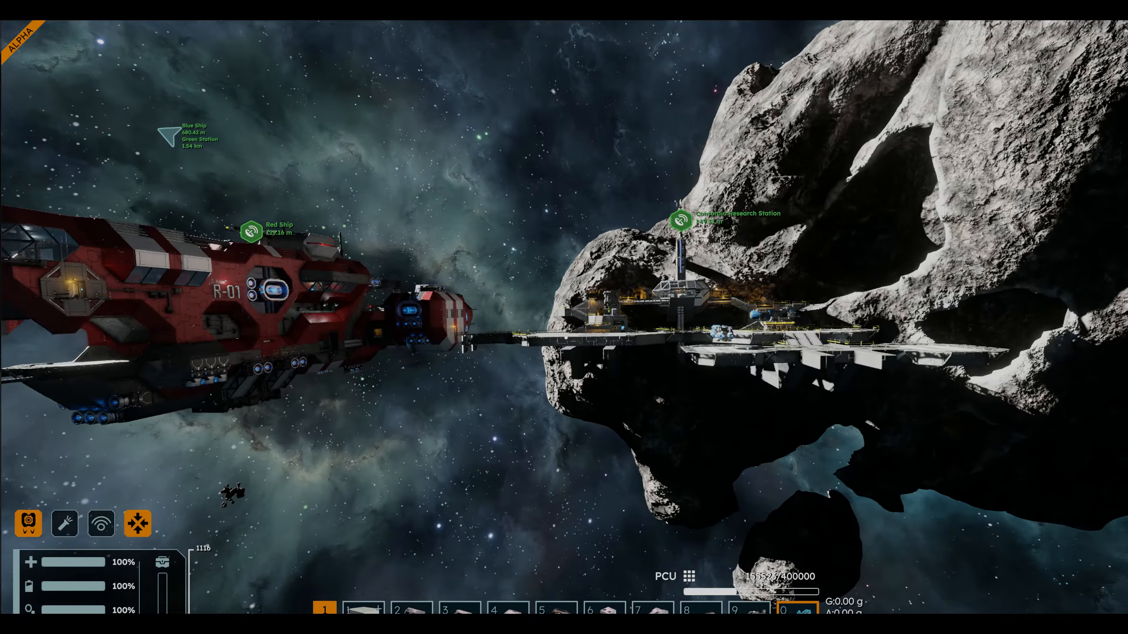
key("w")
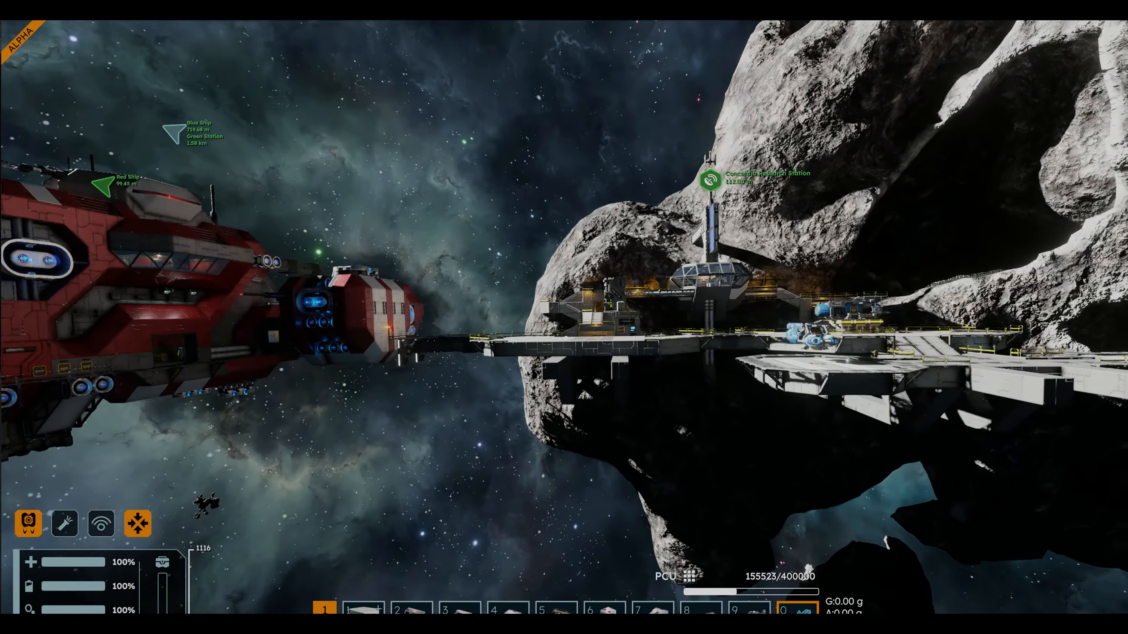
key("w")
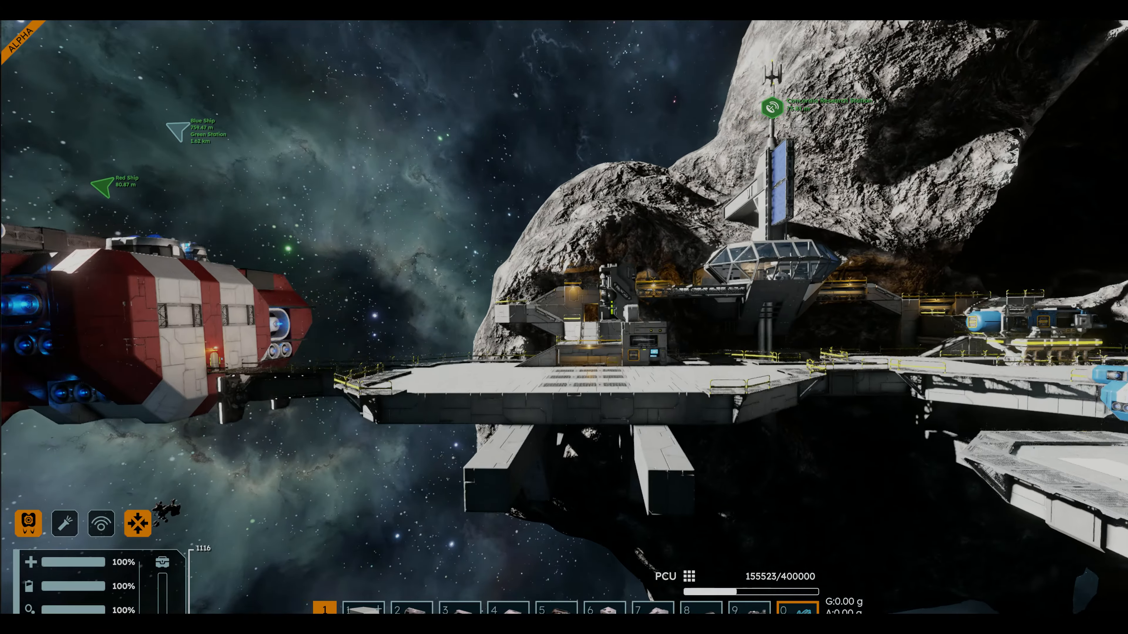
key("w")
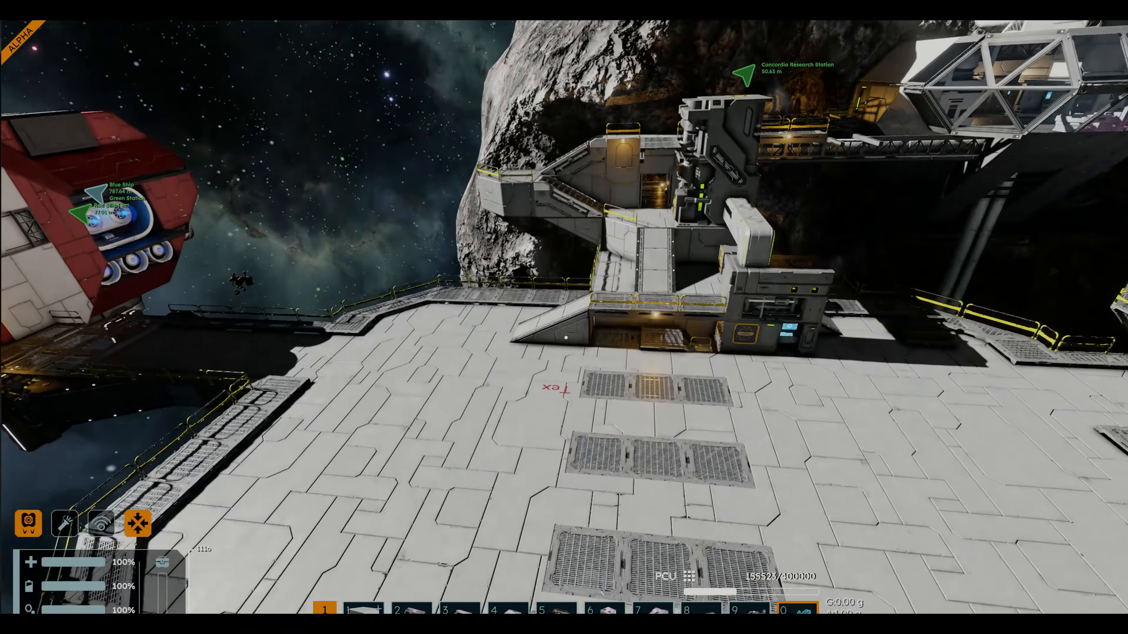
key("e")
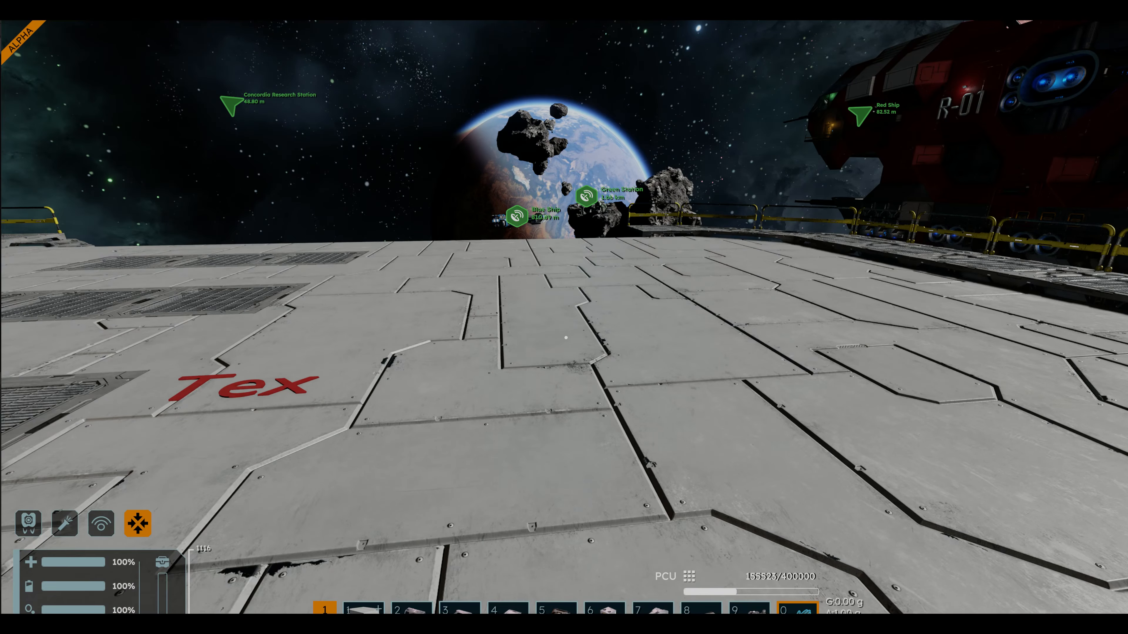
key("ctrl+alt+Delete")
key("Escape")
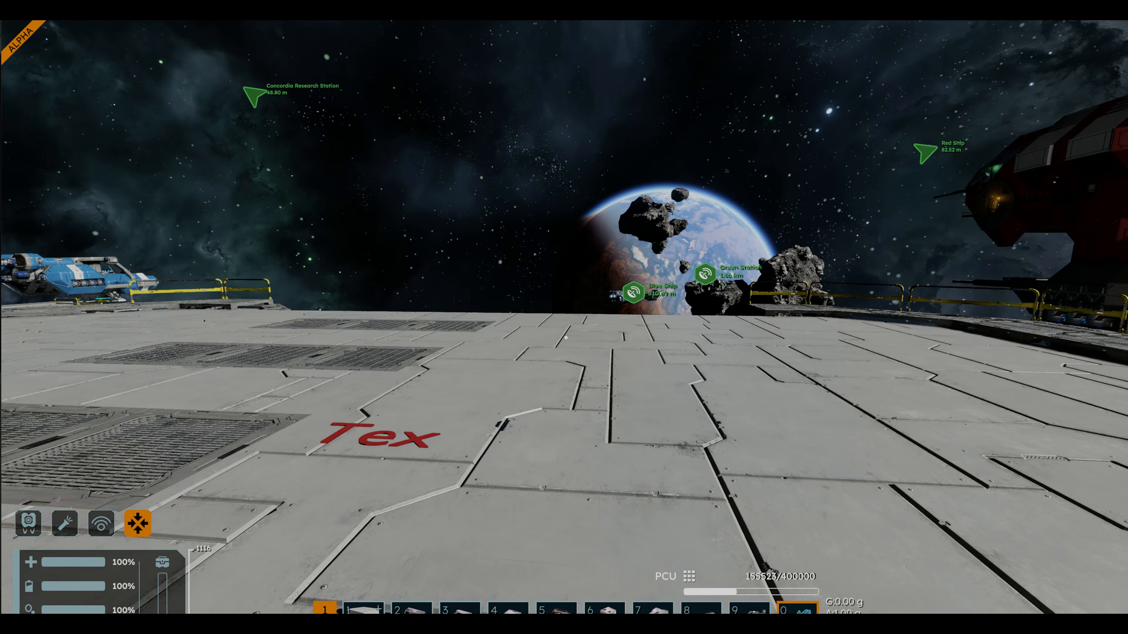